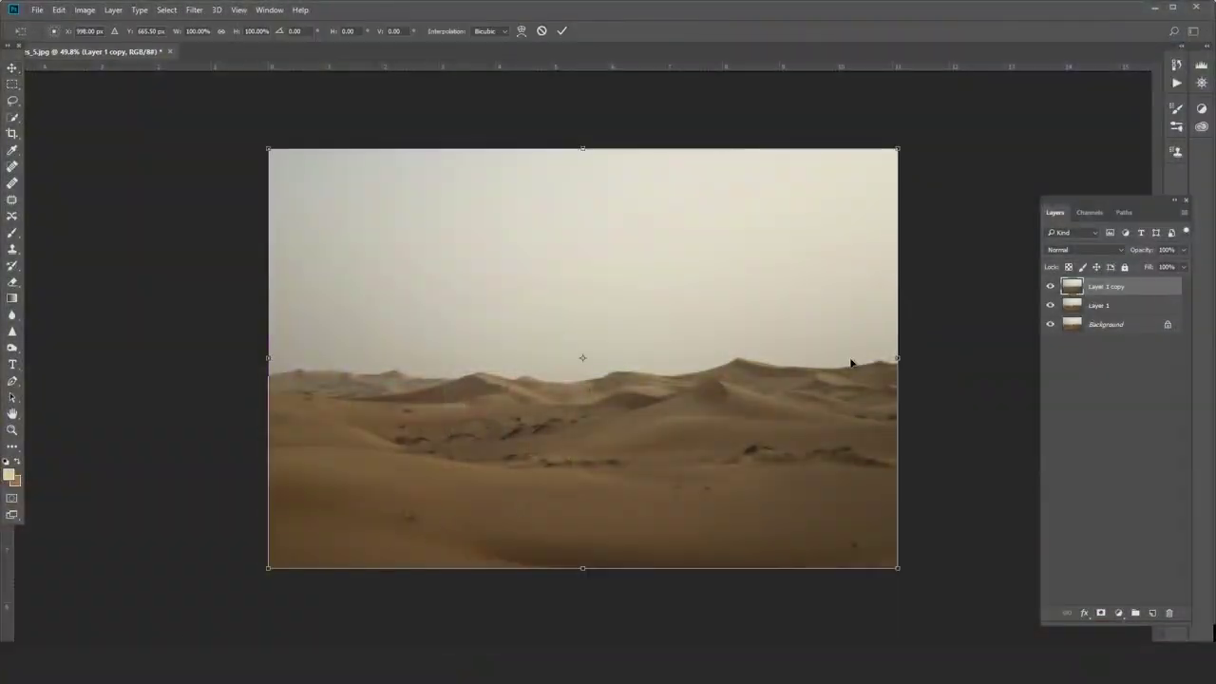
Scale the violin down, tilt it, and stand it in the sand near the scene's centre.
left_click_drag(776, 145, 711, 212)
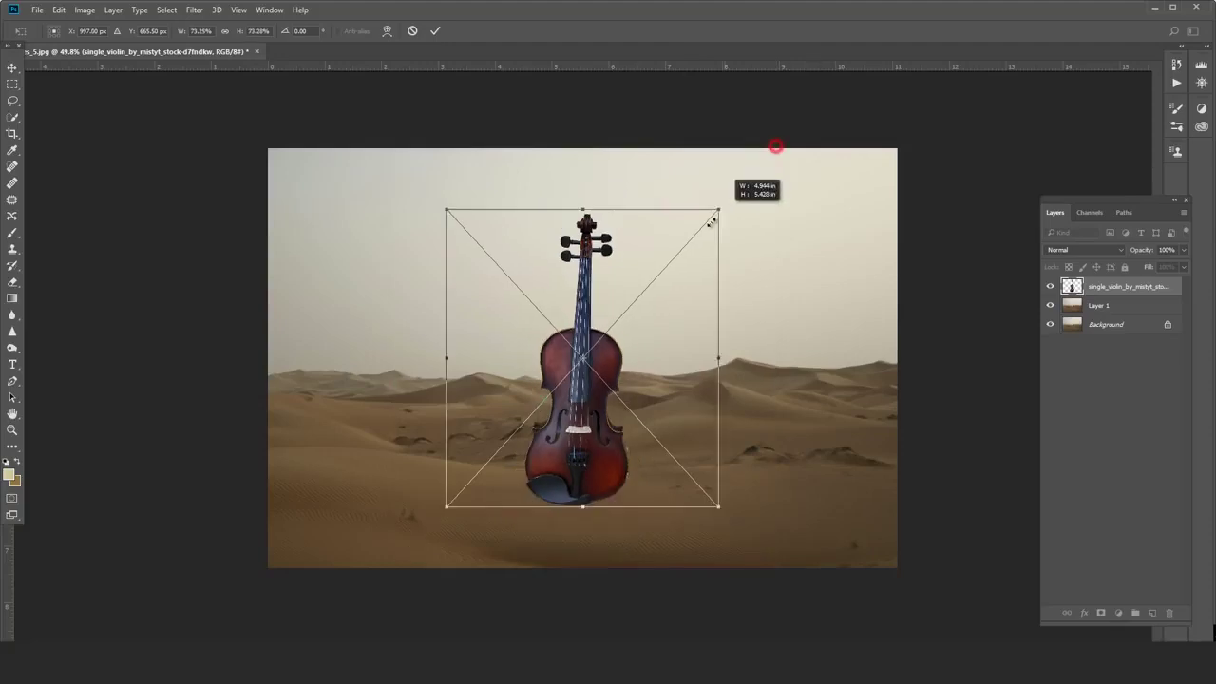
left_click_drag(775, 274, 747, 224)
mouse_move(668, 353)
left_mouse_down()
mouse_move(567, 294)
mouse_move(640, 326)
left_mouse_up()
left_click_drag(433, 384, 411, 378)
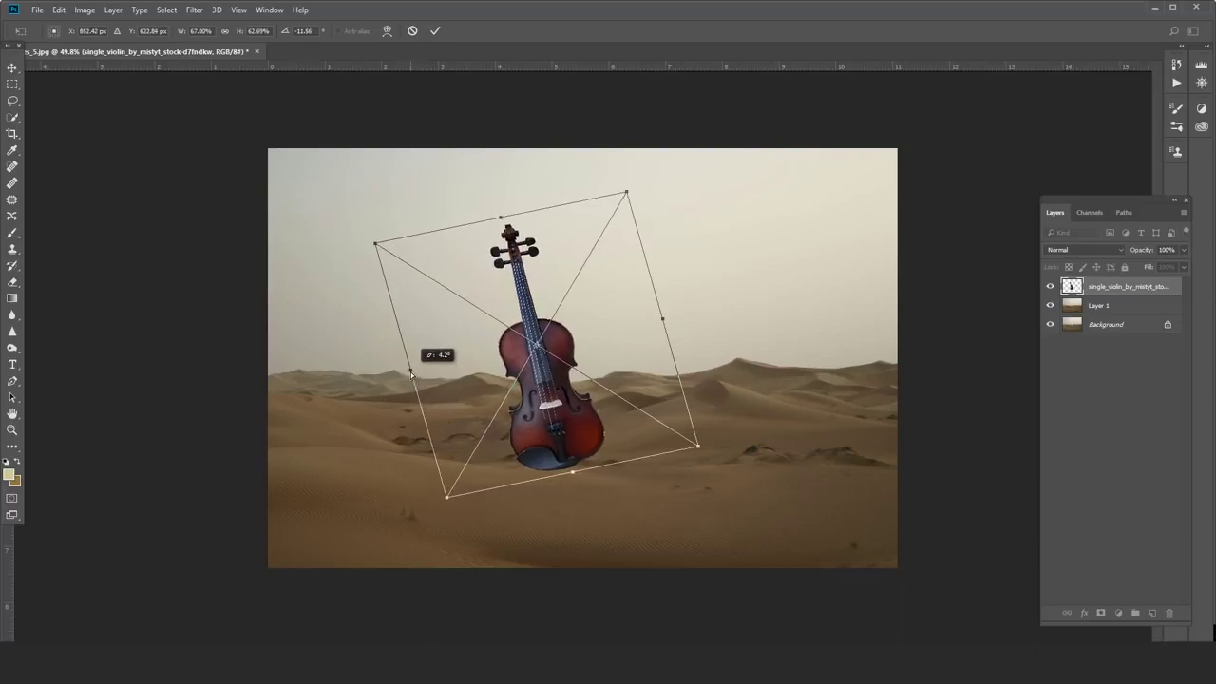
left_click_drag(687, 328, 700, 317)
left_click_drag(703, 439, 641, 430)
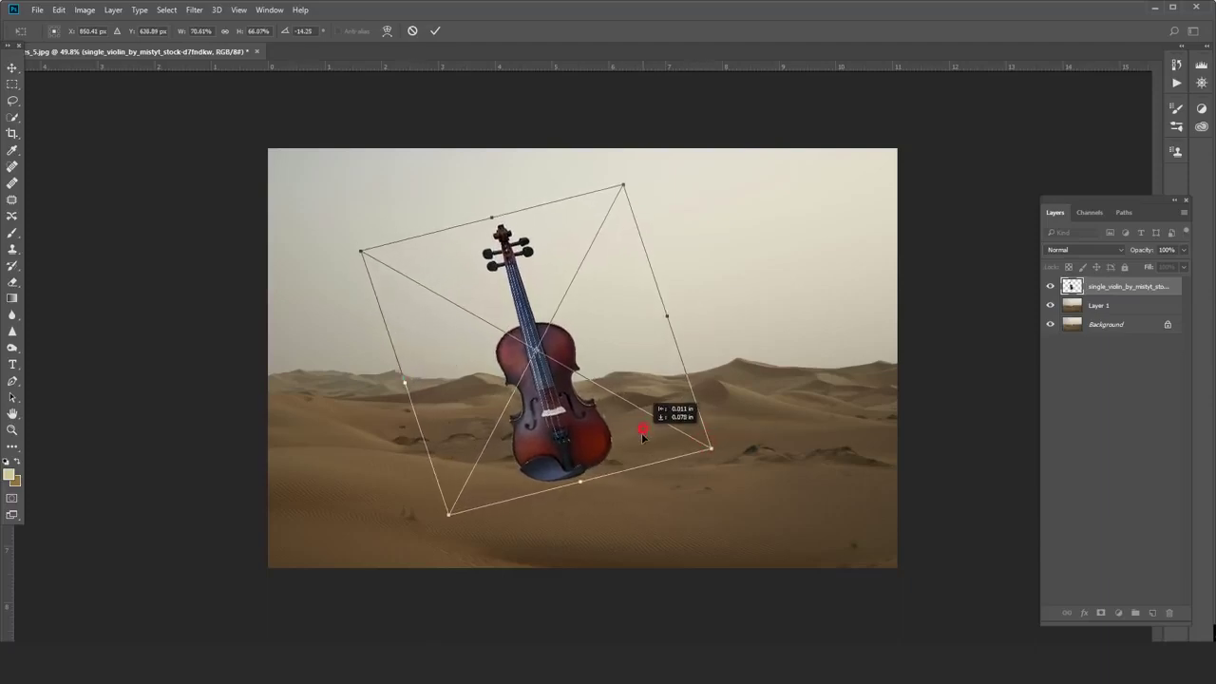
key("Return")
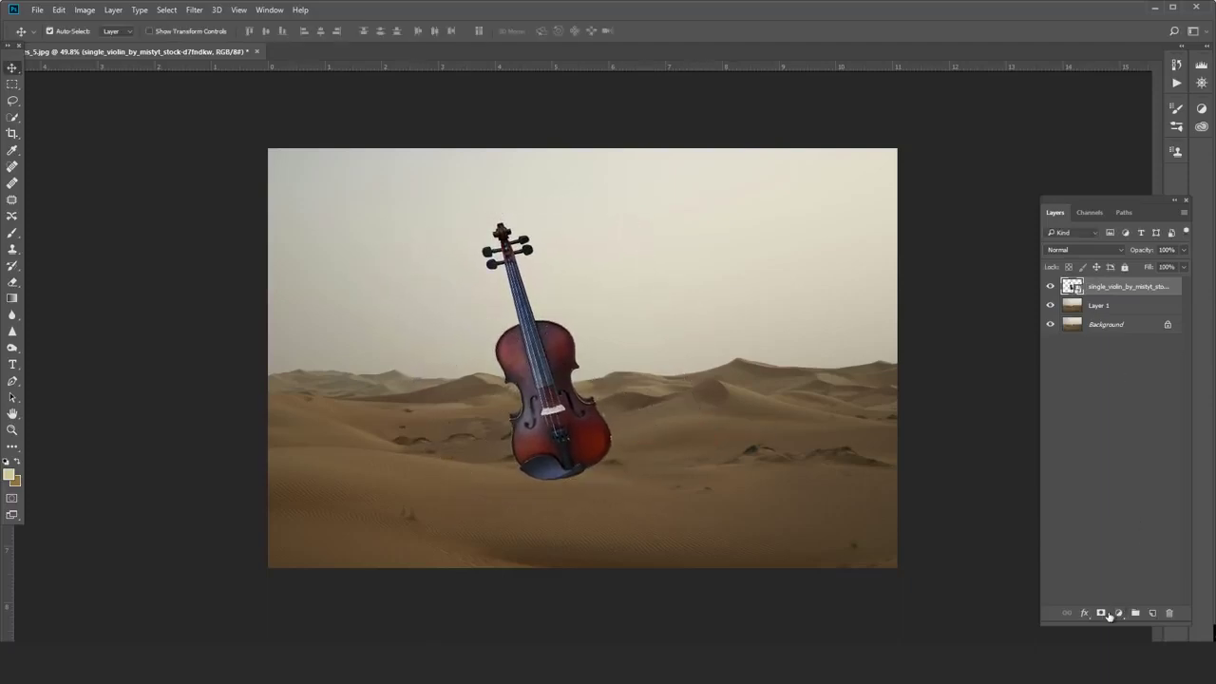
Add a layer mask to the violin and paint out its base with a black brush.
left_click(1101, 613)
scroll(608, 485, "up", 3)
scroll(591, 480, "up", 2)
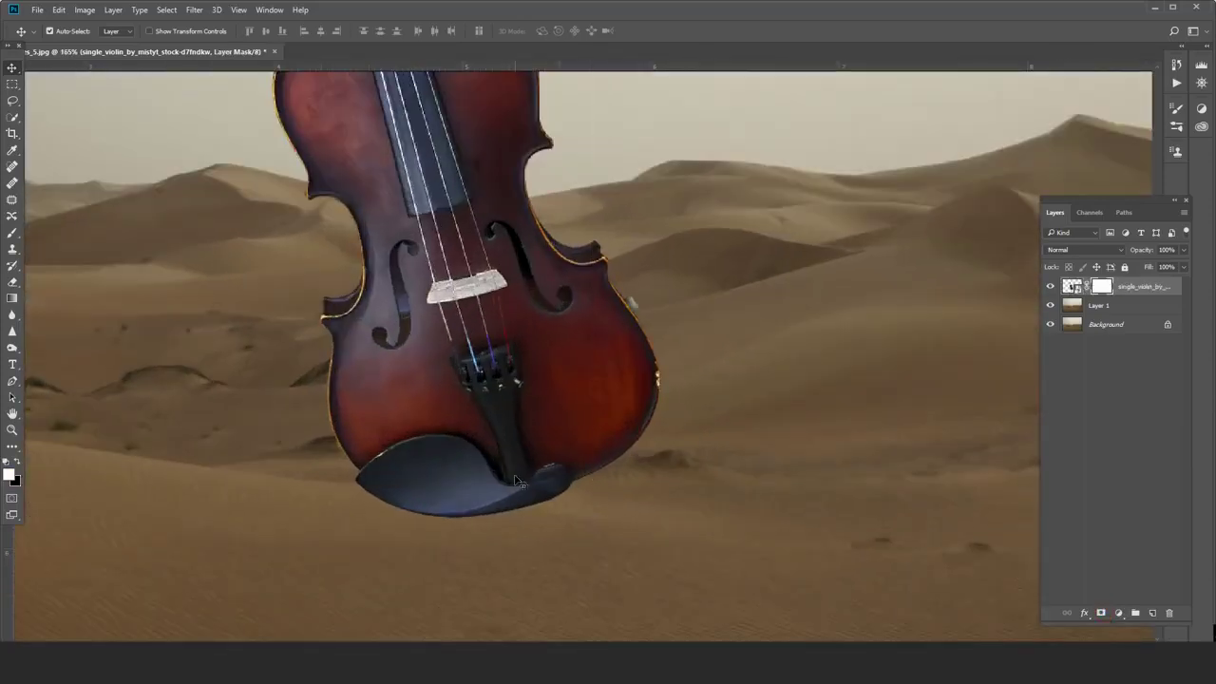
left_click(12, 233)
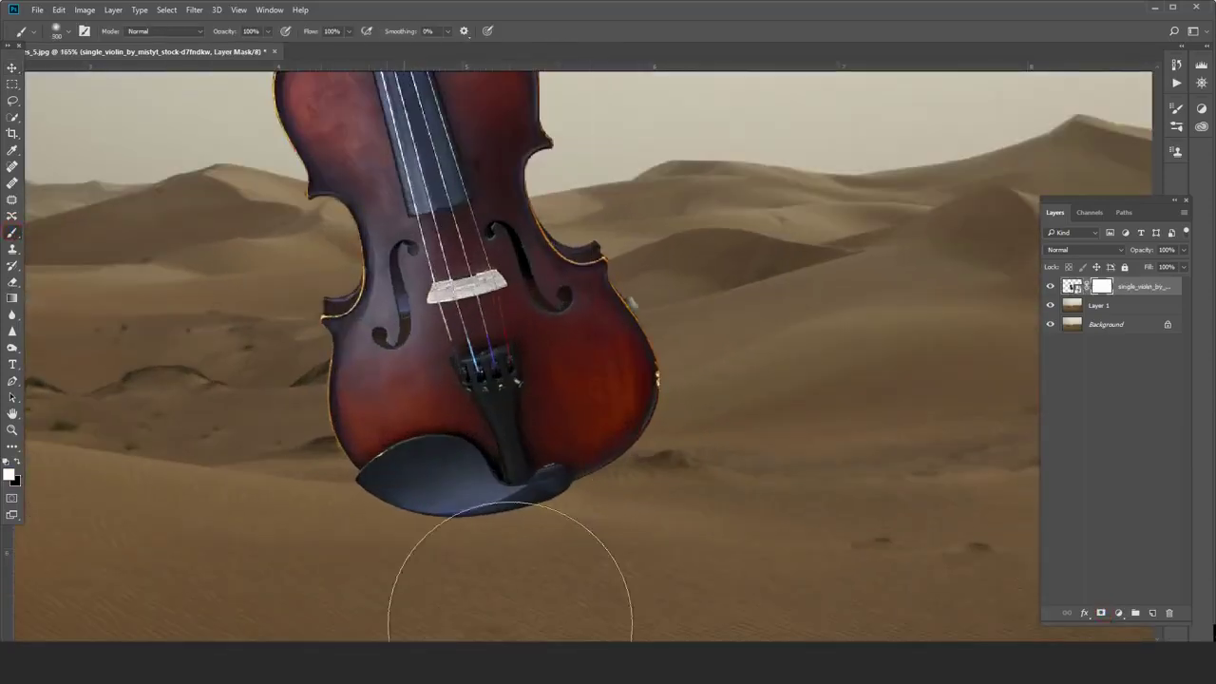
key("x")
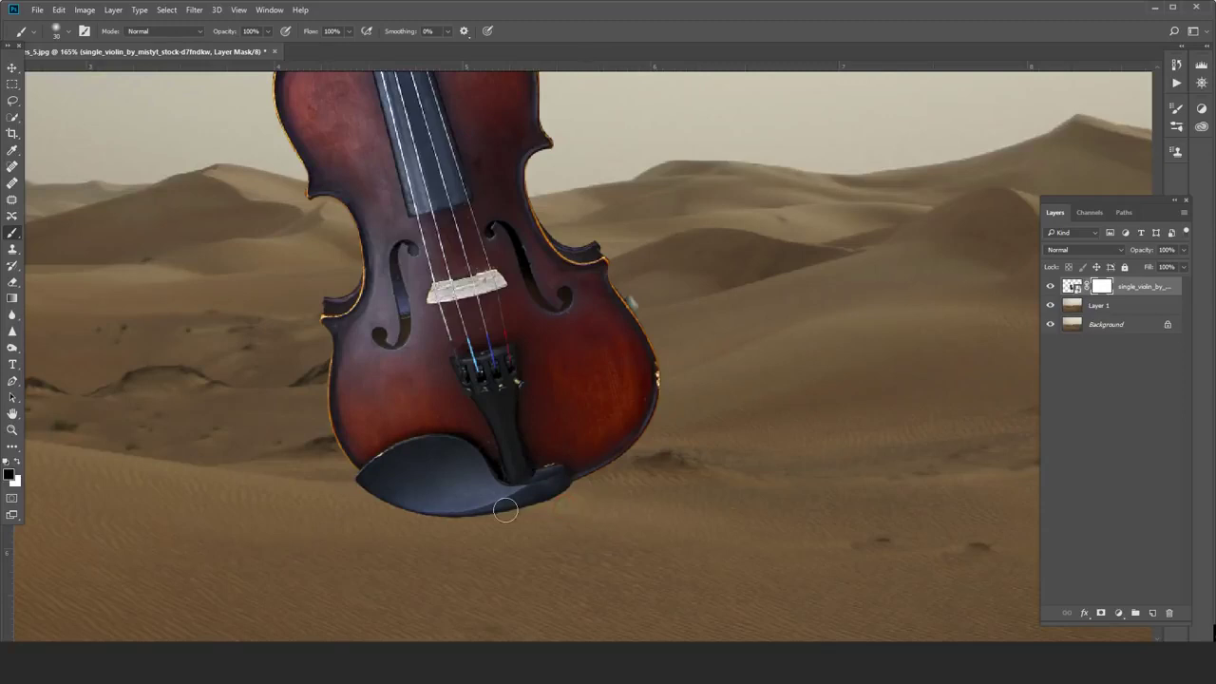
mouse_move(505, 507)
left_mouse_down()
mouse_move(218, 521)
mouse_move(244, 503)
mouse_move(660, 495)
left_mouse_up()
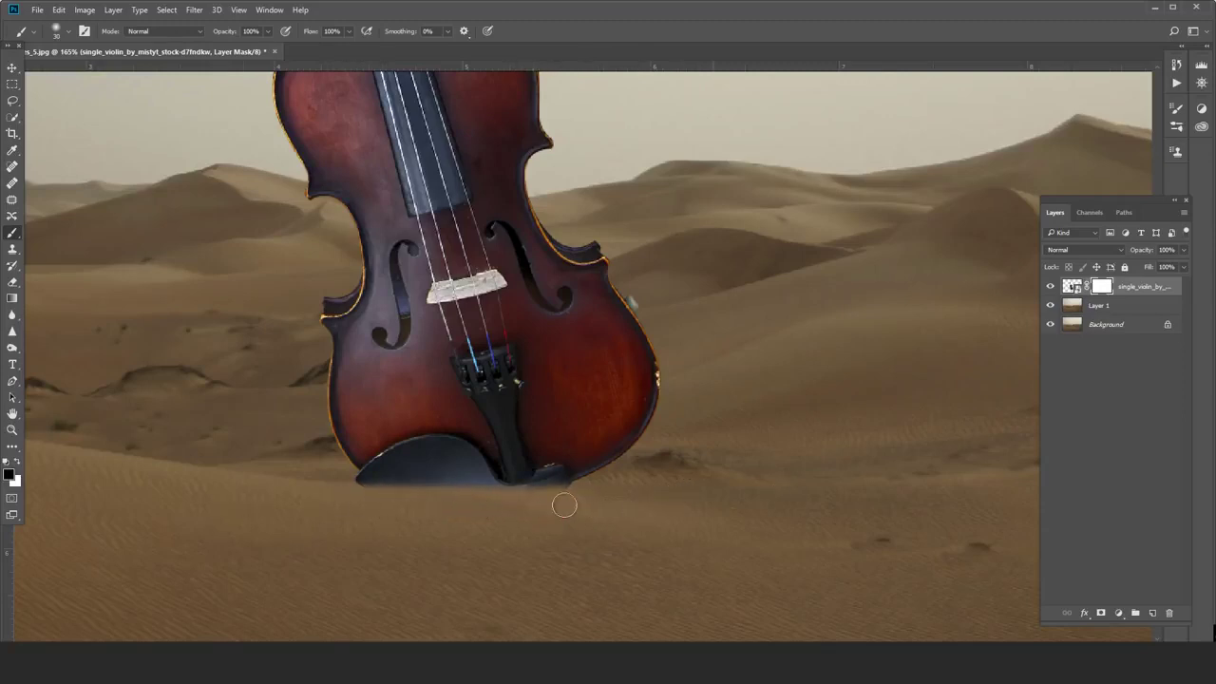
left_click_drag(564, 505, 714, 476)
Lower the violin slightly and fade more of its bottom edge into the sand with a larger brush.
left_click_drag(592, 389, 593, 439)
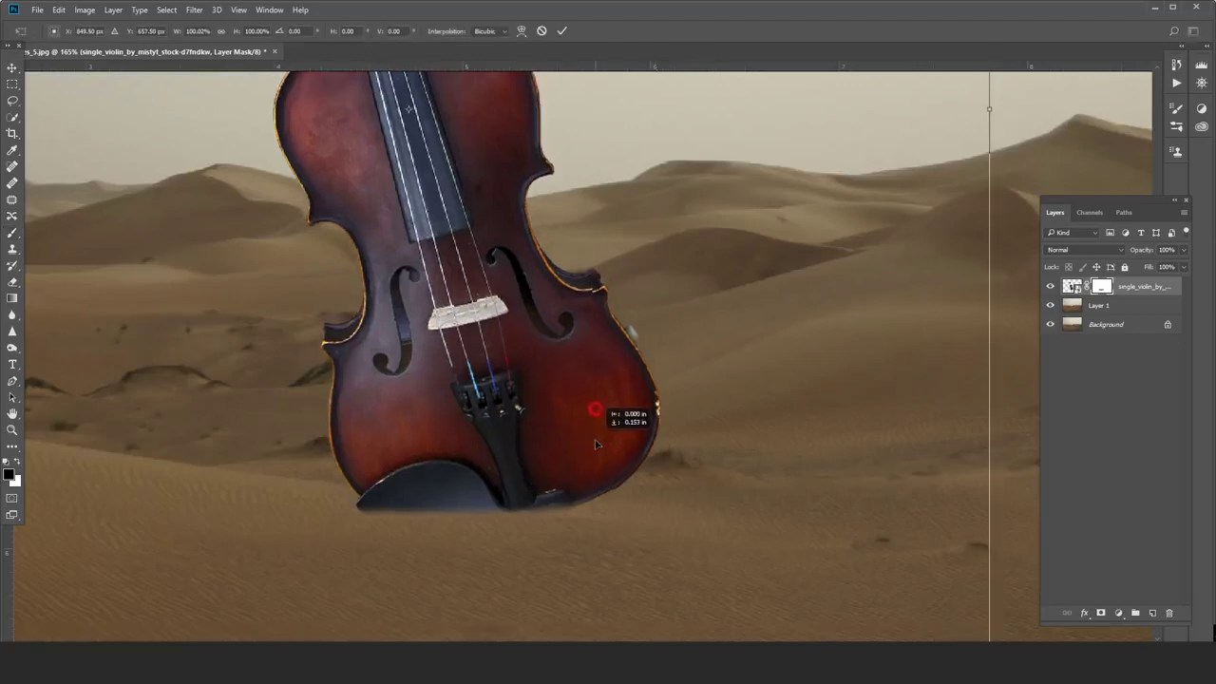
mouse_move(303, 509)
left_mouse_down()
mouse_move(478, 507)
mouse_move(678, 484)
mouse_move(329, 503)
mouse_move(544, 510)
mouse_move(320, 502)
mouse_move(575, 528)
left_mouse_up()
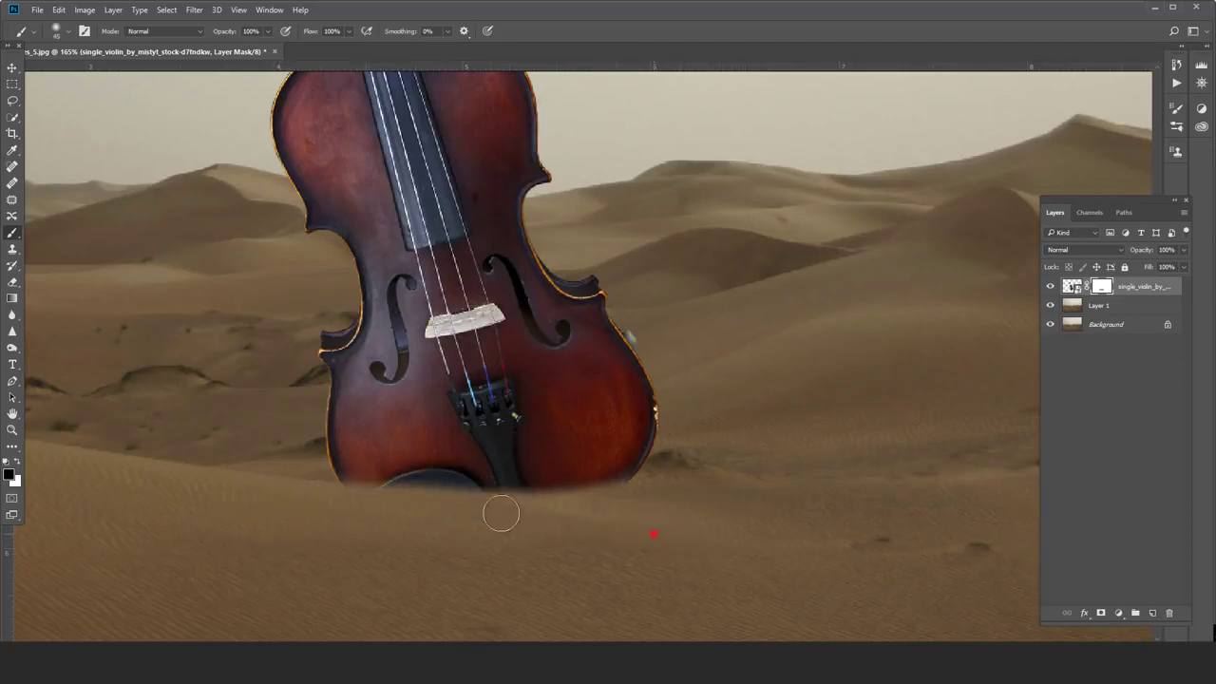
mouse_move(501, 513)
left_mouse_down()
mouse_move(266, 483)
mouse_move(730, 542)
left_mouse_up()
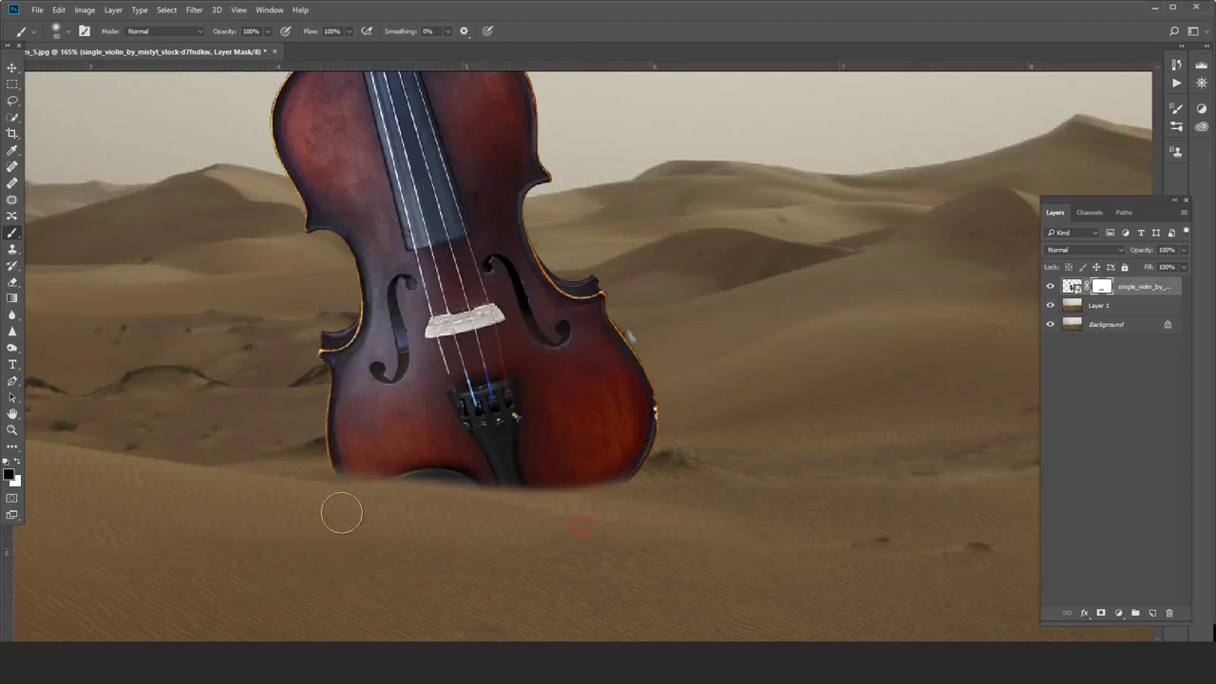
key("bracketright")
key("bracketright")
key("bracketright")
left_click_drag(575, 516, 751, 520)
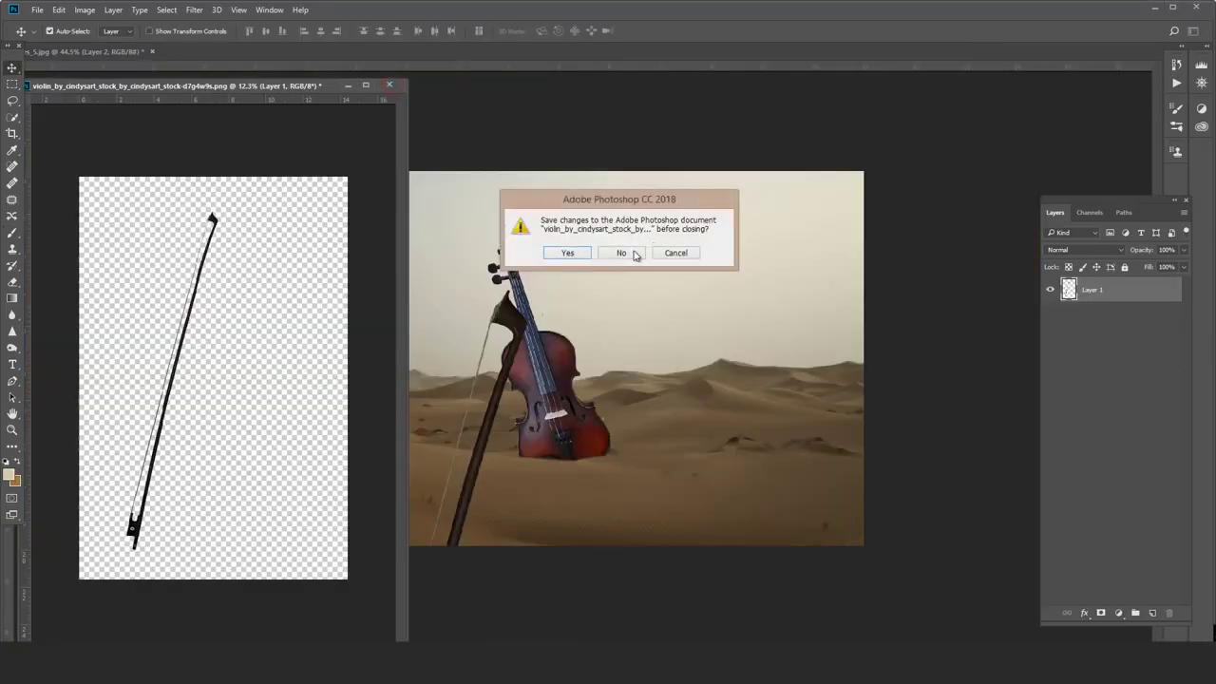
Shrink, tilt and move the bow so it leans beside the violin's neck.
left_click(636, 255)
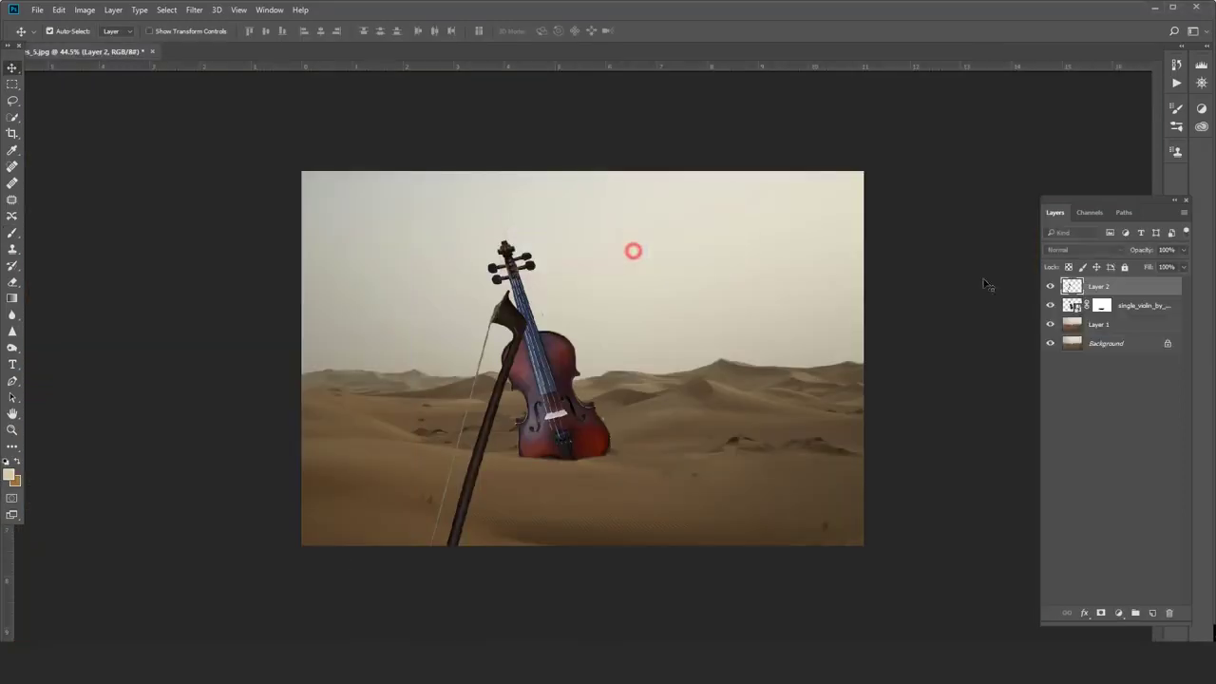
key("ctrl+t")
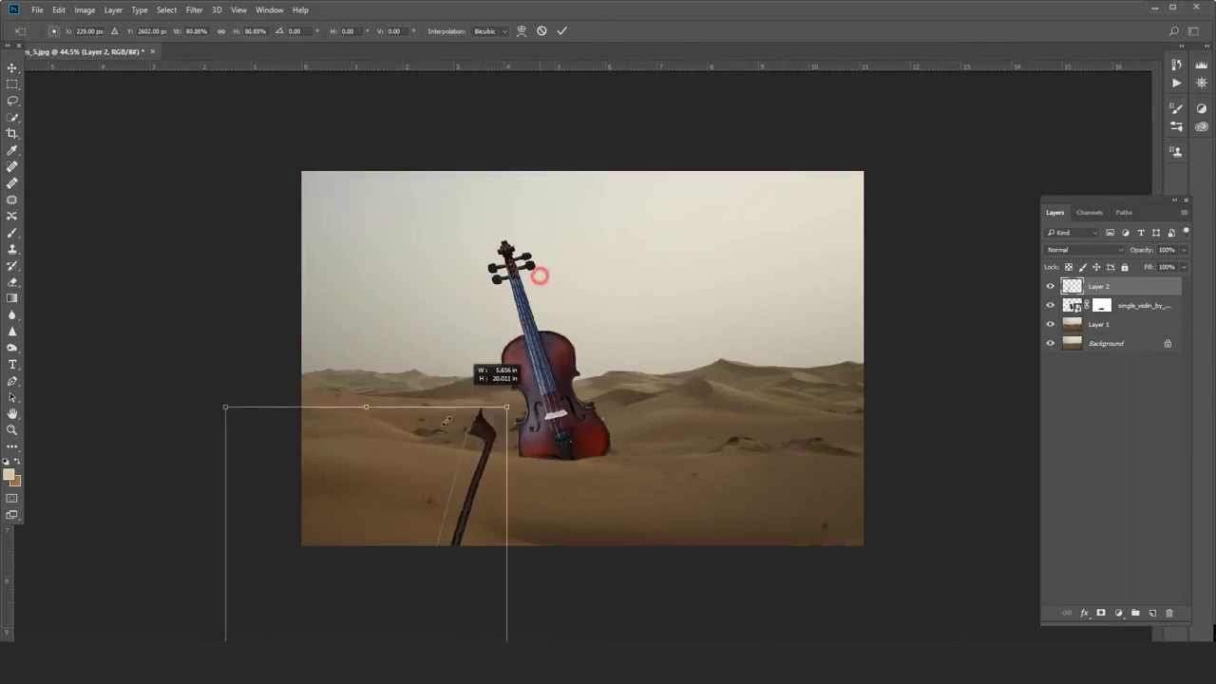
left_click_drag(541, 276, 467, 543)
left_click_drag(387, 614, 480, 221)
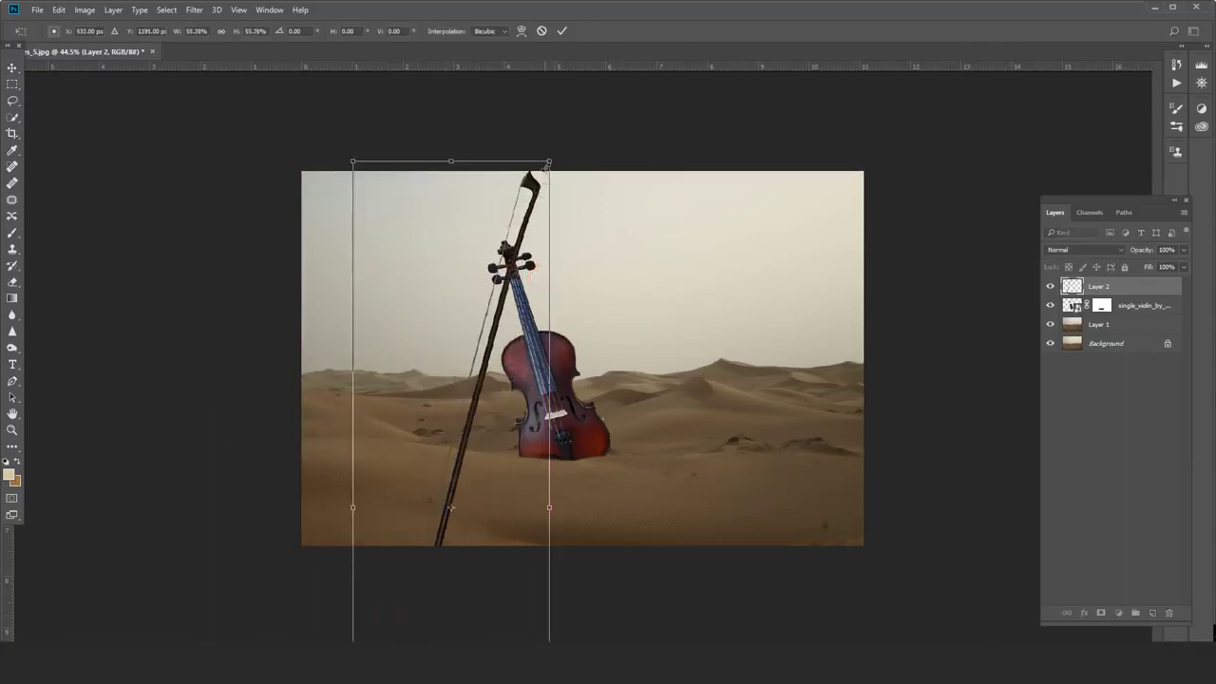
left_click_drag(550, 159, 470, 328)
left_click_drag(469, 399, 497, 249)
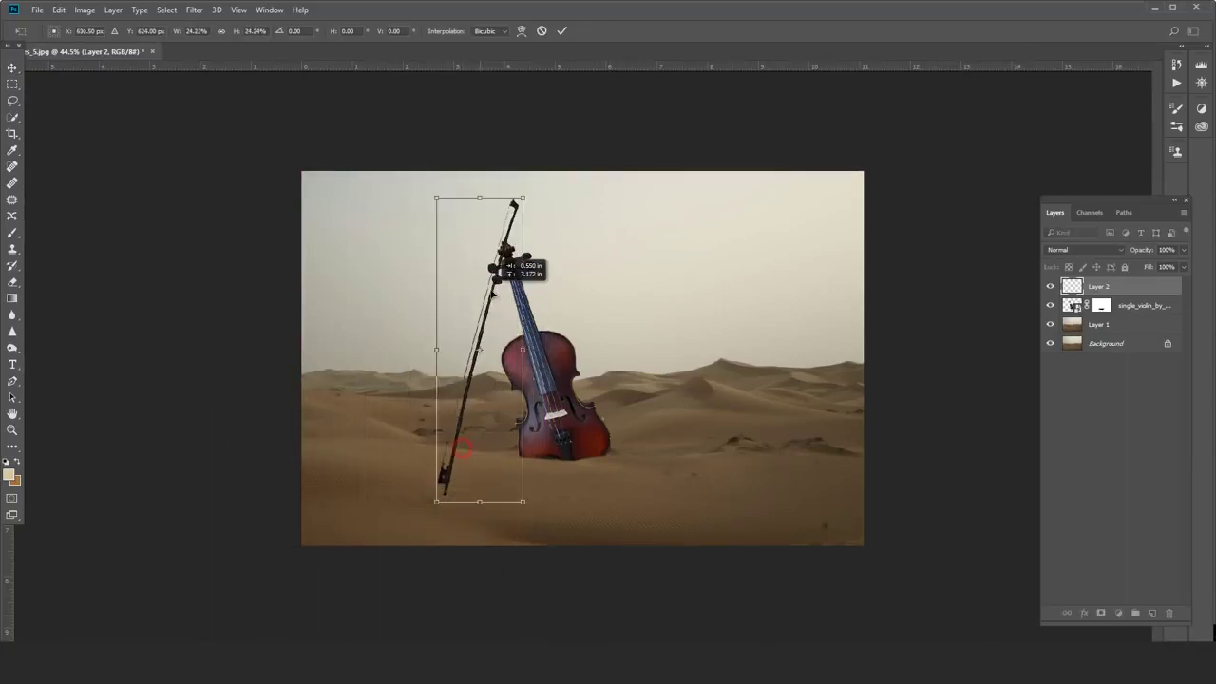
mouse_move(521, 190)
left_mouse_down()
mouse_move(576, 181)
mouse_move(513, 257)
left_mouse_up()
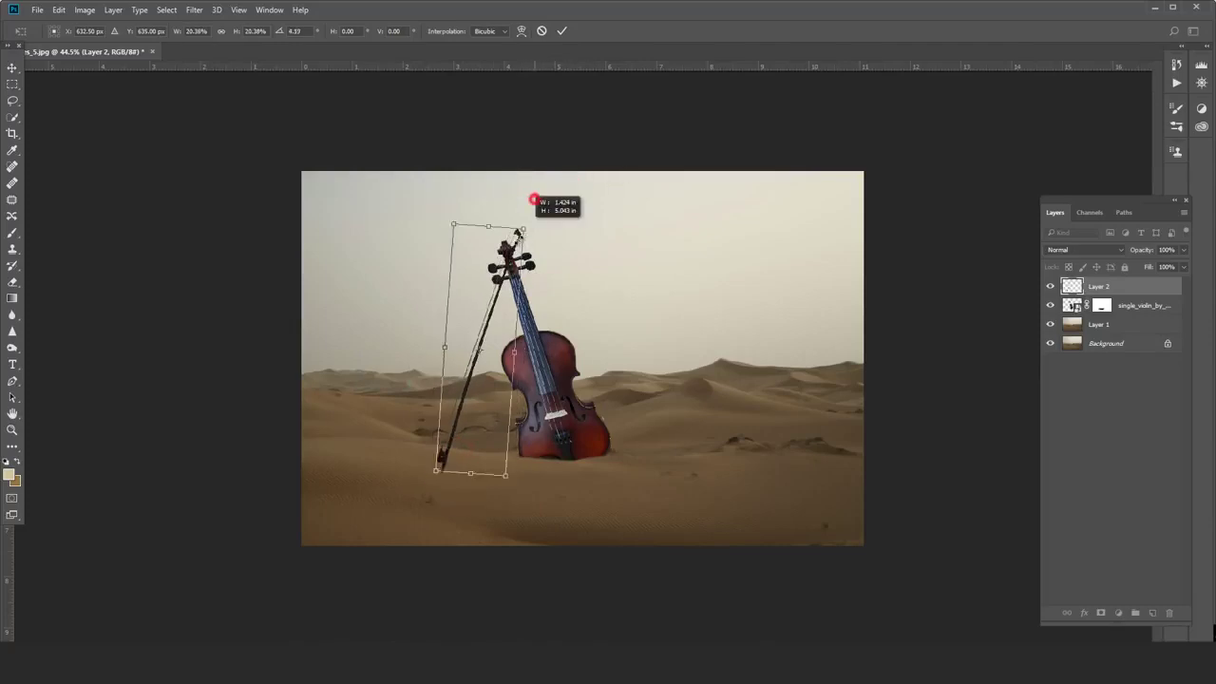
left_click_drag(480, 300, 497, 318)
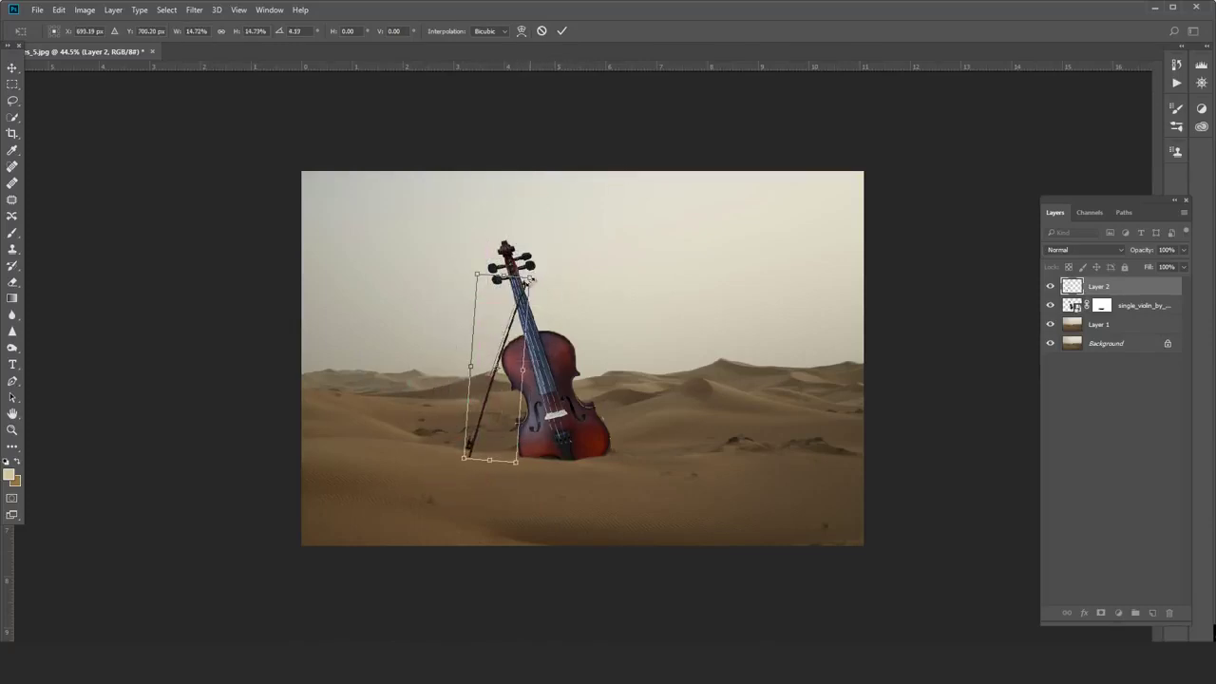
left_click_drag(530, 279, 532, 240)
mouse_move(530, 300)
left_mouse_down()
mouse_move(531, 285)
mouse_move(587, 276)
left_mouse_up()
double_click(489, 336)
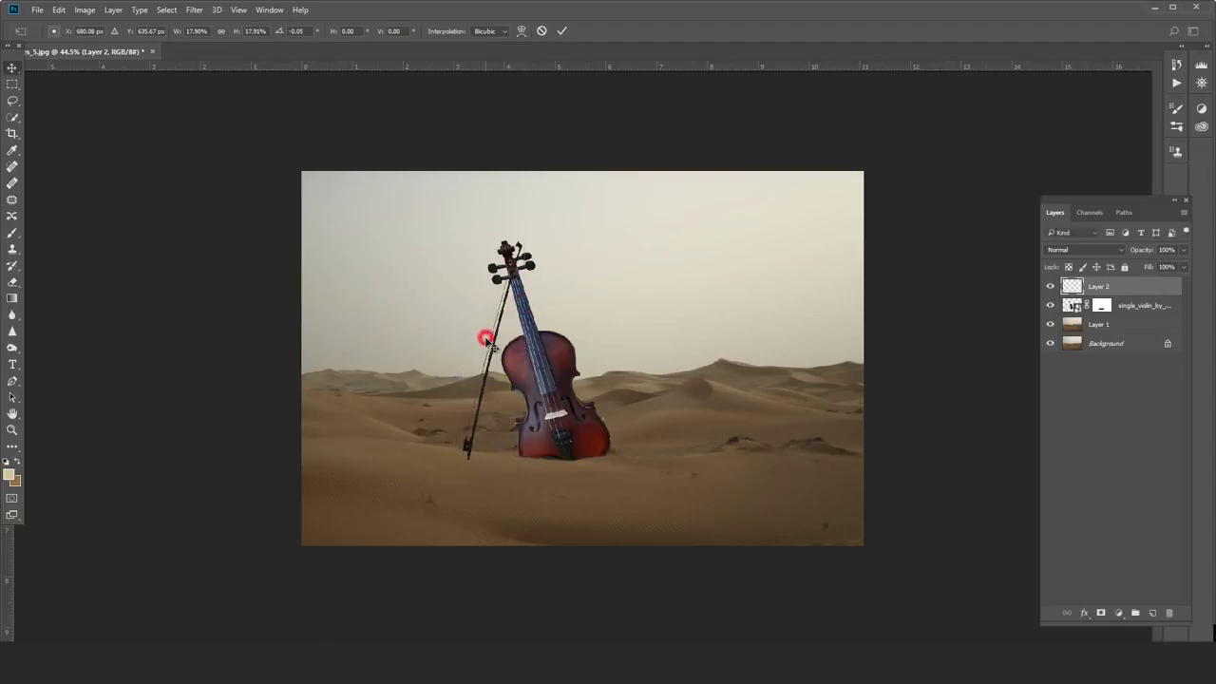
Rotate the bow very slightly while zoomed in, then view the whole image.
key("ctrl+plus")
key("ctrl+plus")
key("ctrl+plus")
key("ctrl+t")
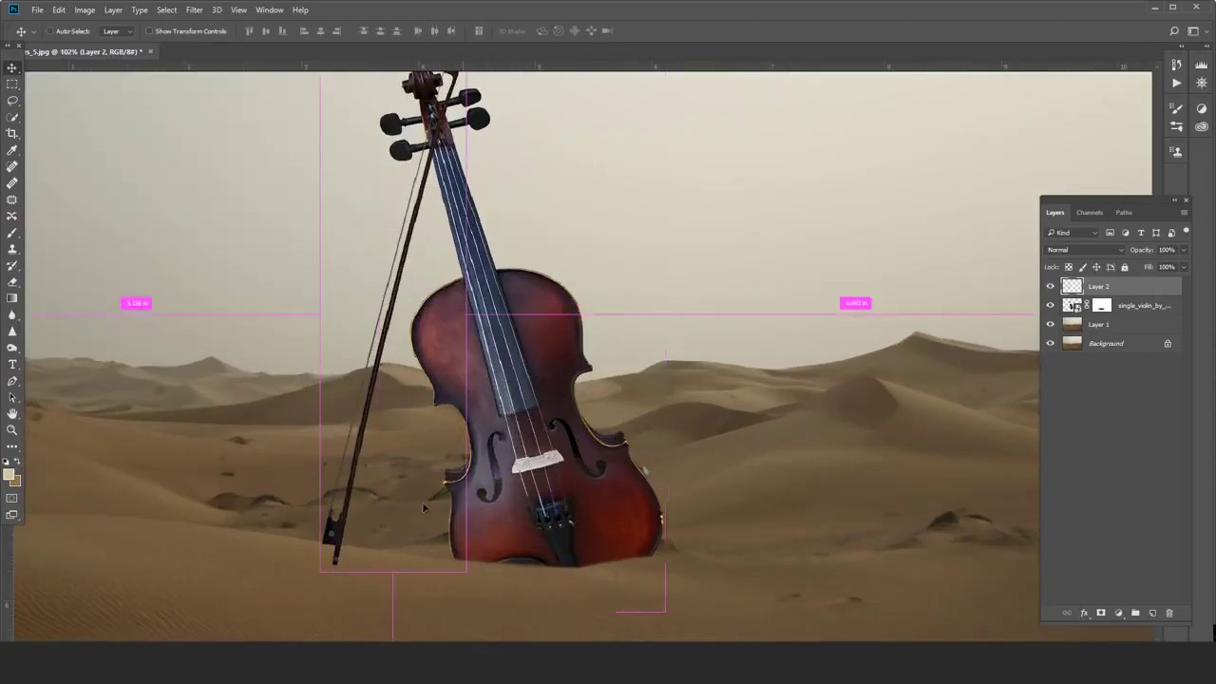
left_click_drag(389, 576, 407, 441)
key("Return")
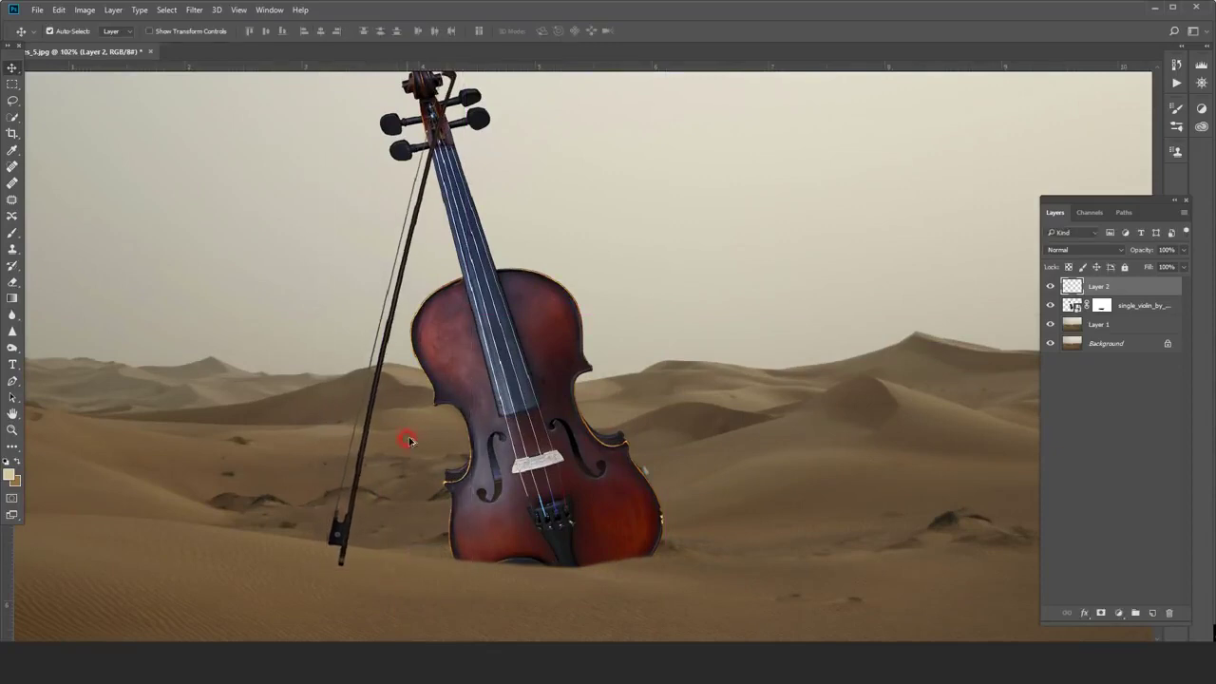
key("ctrl+0")
Enlarge the bow slightly upward on its layer.
left_click(469, 366)
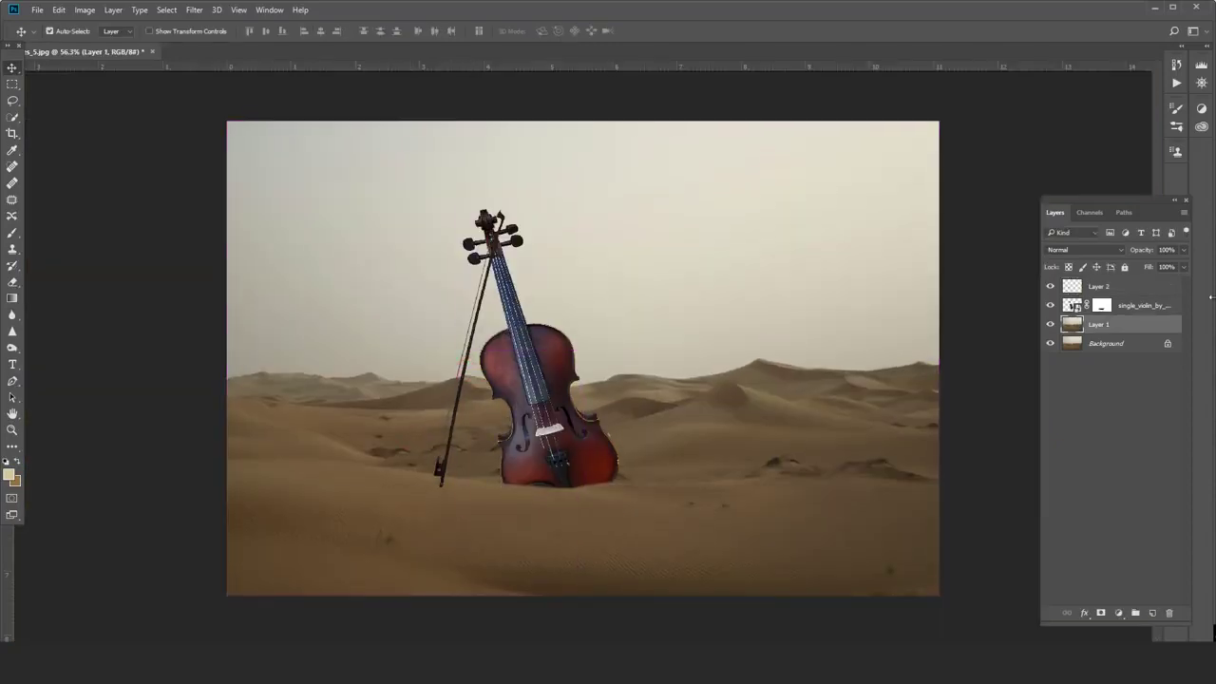
left_click(1099, 285)
key("ctrl+t")
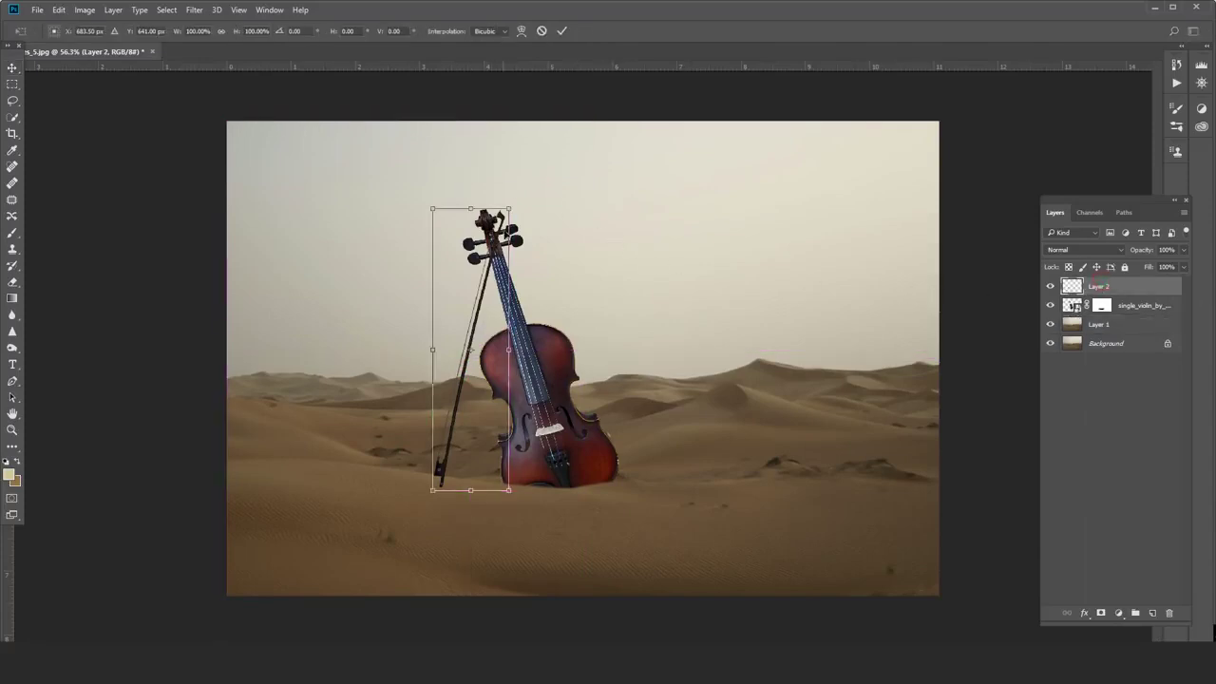
left_click_drag(511, 206, 519, 198)
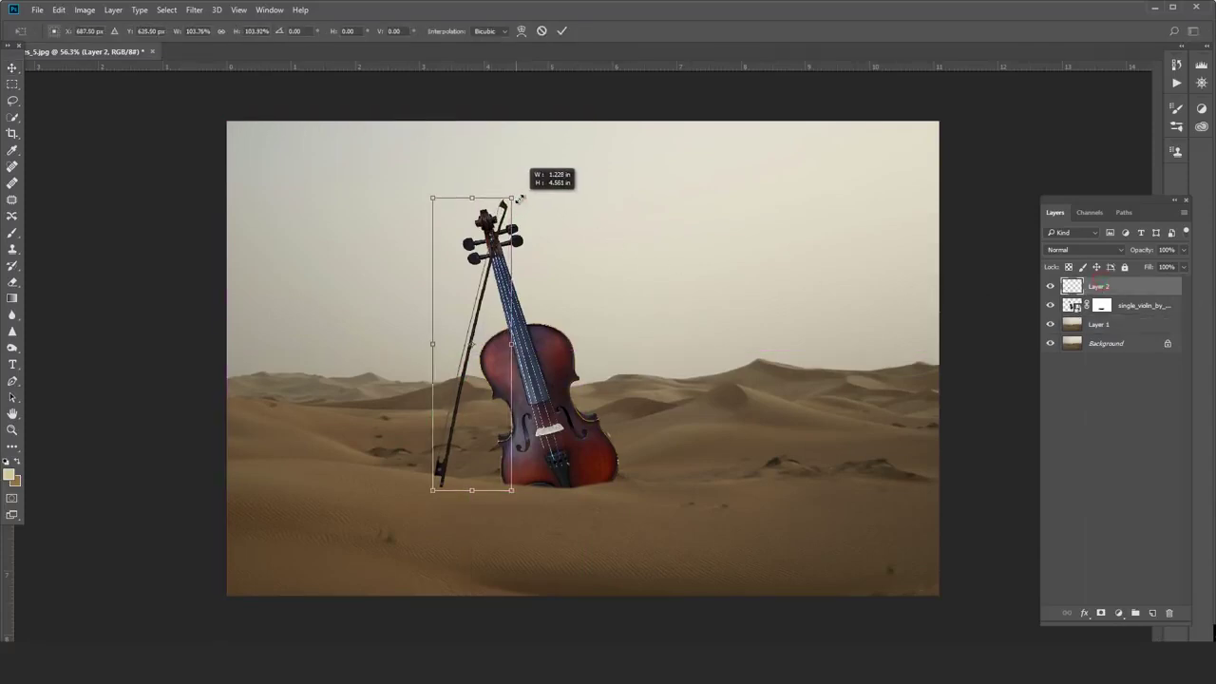
double_click(485, 474)
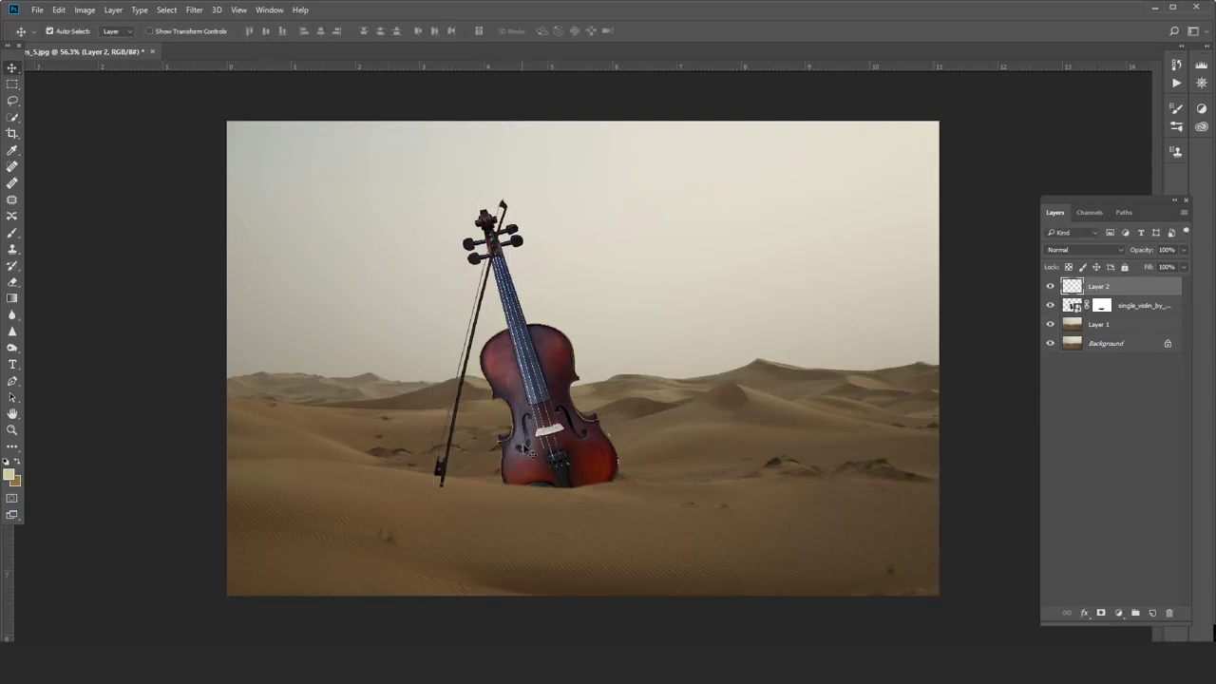
Give the bow layer its own mask after undoing a stray brush stroke on its tip.
scroll(461, 515, "up", 3)
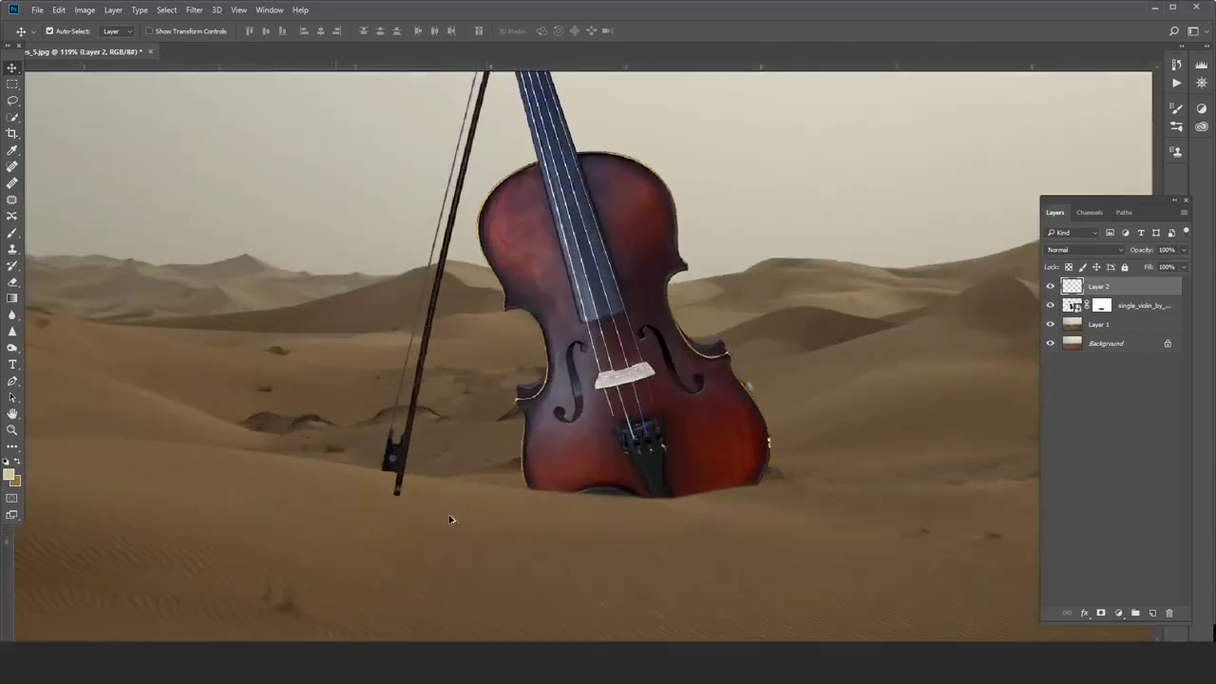
scroll(447, 507, "up", 3)
left_click(12, 233)
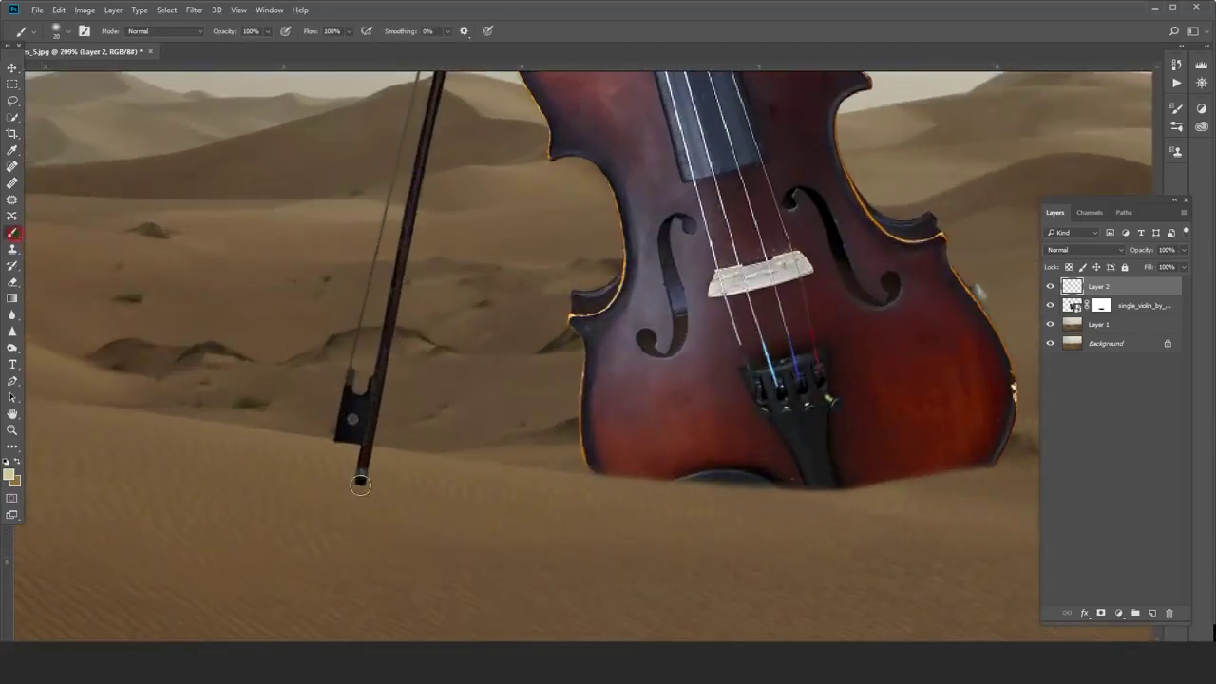
left_click_drag(385, 491, 294, 492)
key("ctrl+z")
left_click(1102, 613)
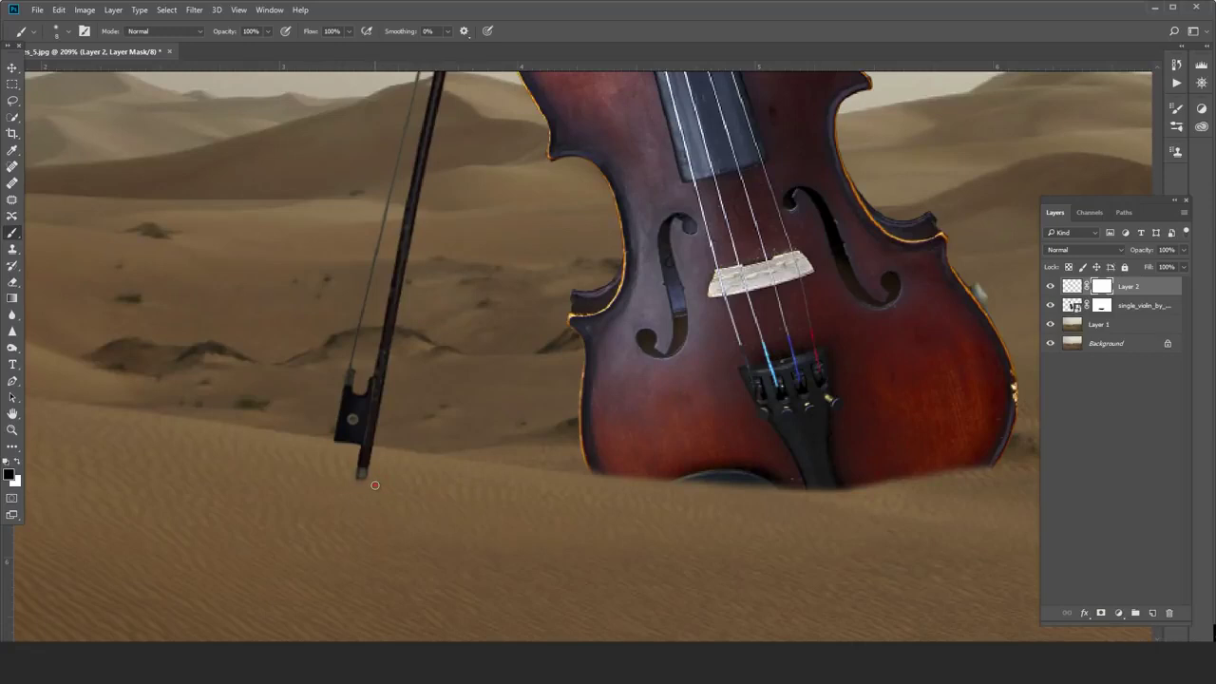
Return to the Move tool and make the desert photo layer, Layer 1, active.
key("ctrl+0")
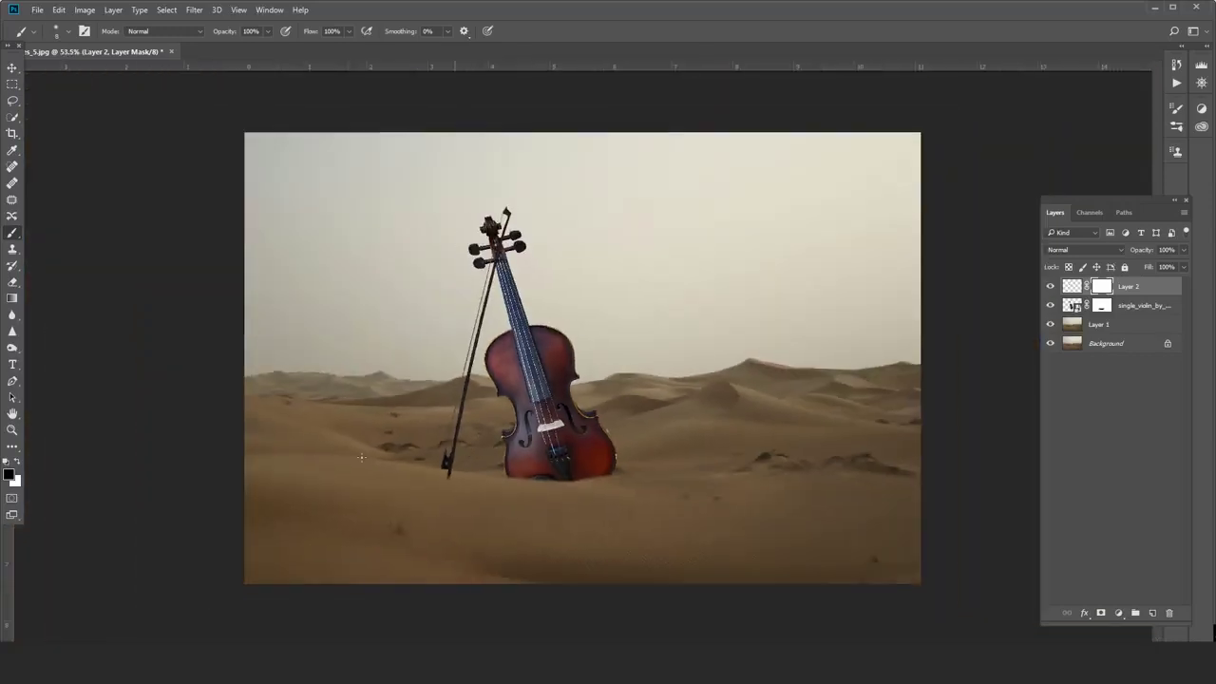
left_click(12, 68)
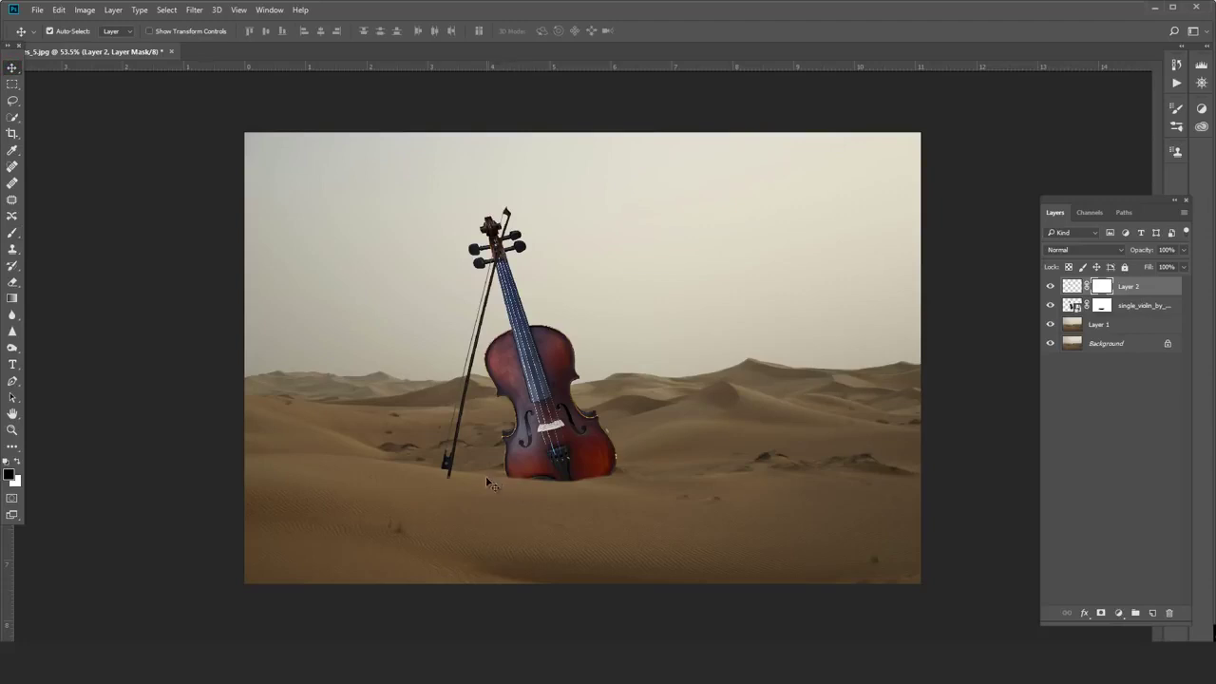
left_click(1137, 329)
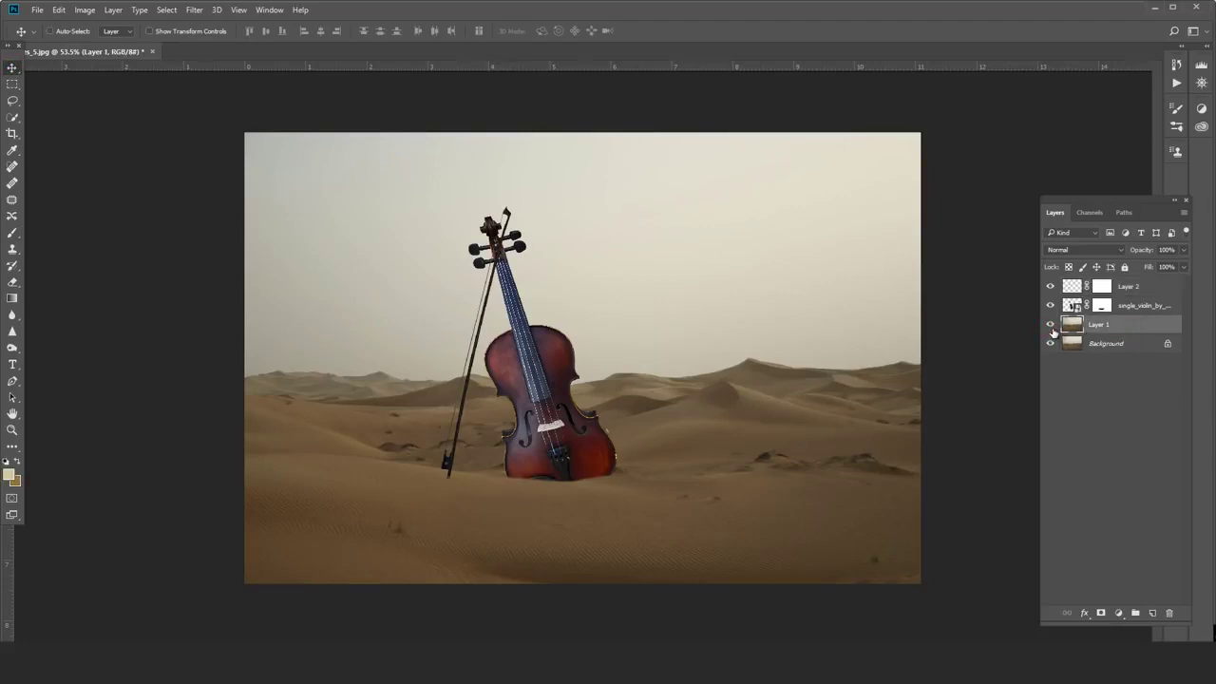
Duplicate Layer 1 and shrink the copy to about 37%, placing it above the horizon.
key("ctrl+j")
key("ctrl+t")
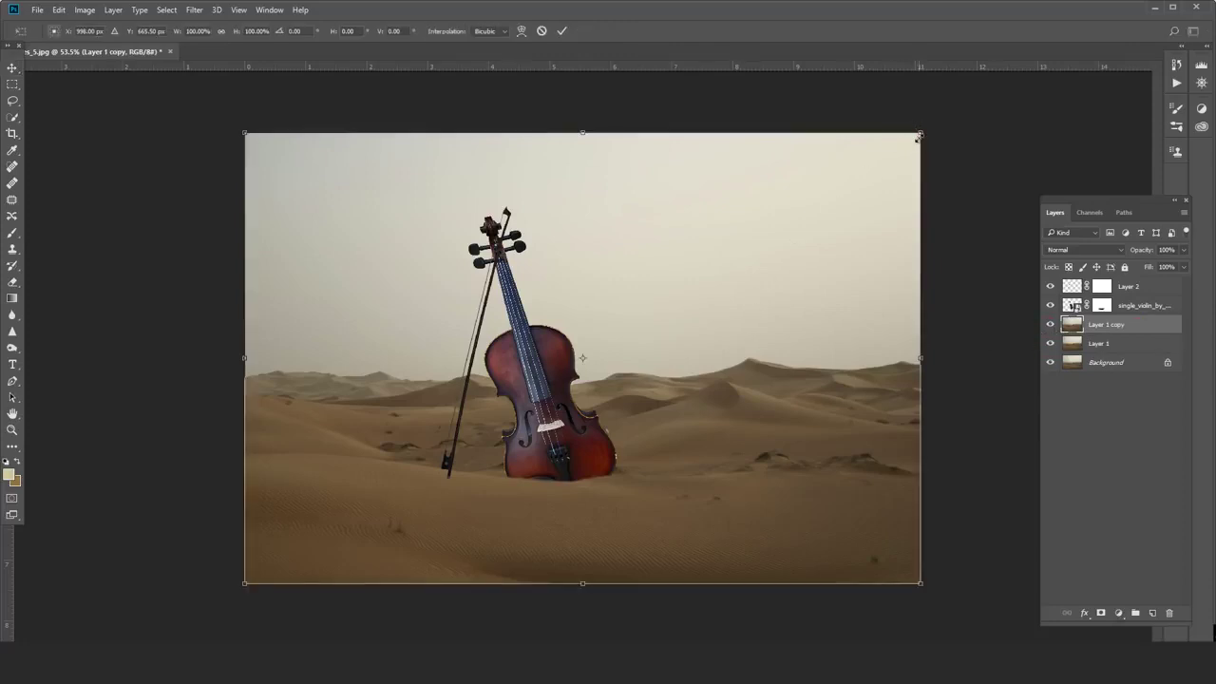
left_click_drag(919, 137, 738, 258)
left_click_drag(684, 378, 477, 382)
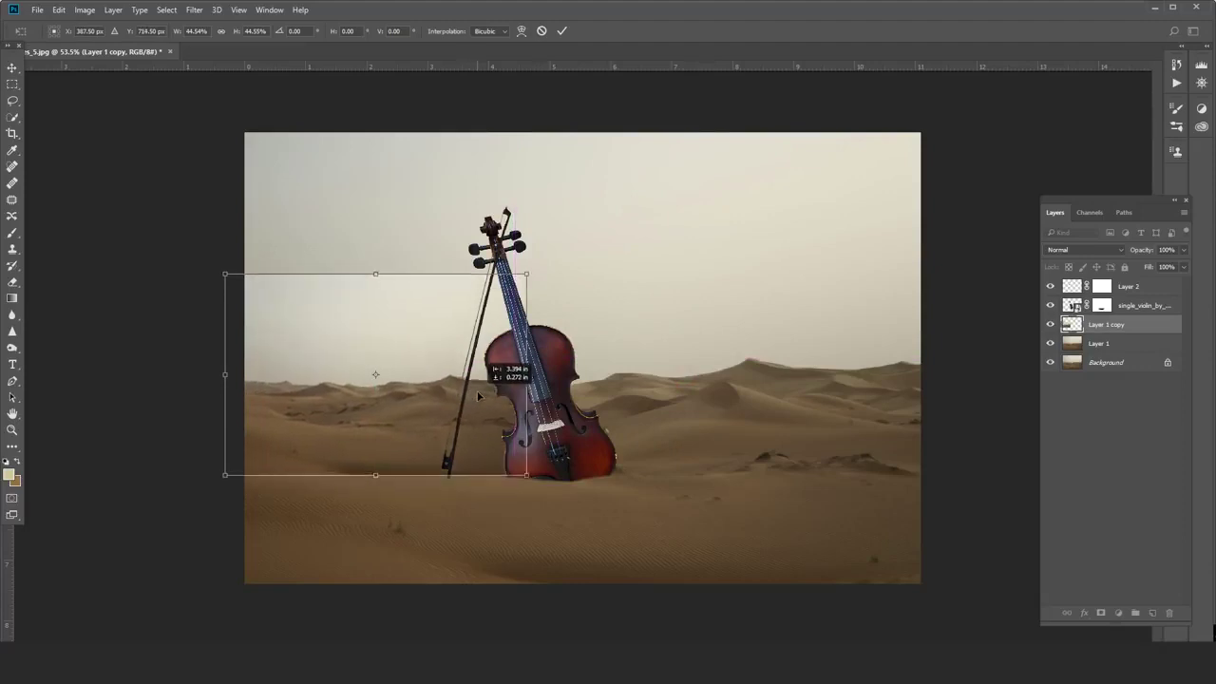
left_click_drag(529, 258, 467, 272)
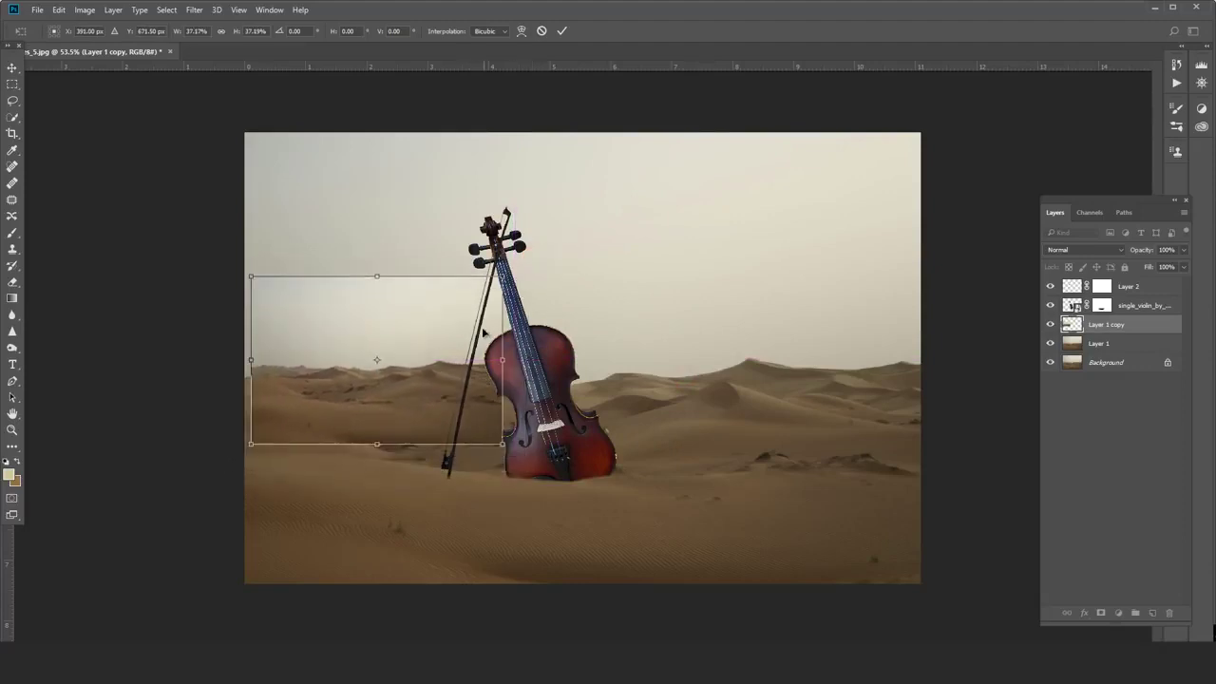
mouse_move(464, 375)
left_mouse_down()
mouse_move(457, 280)
mouse_move(865, 282)
mouse_move(734, 314)
left_mouse_up()
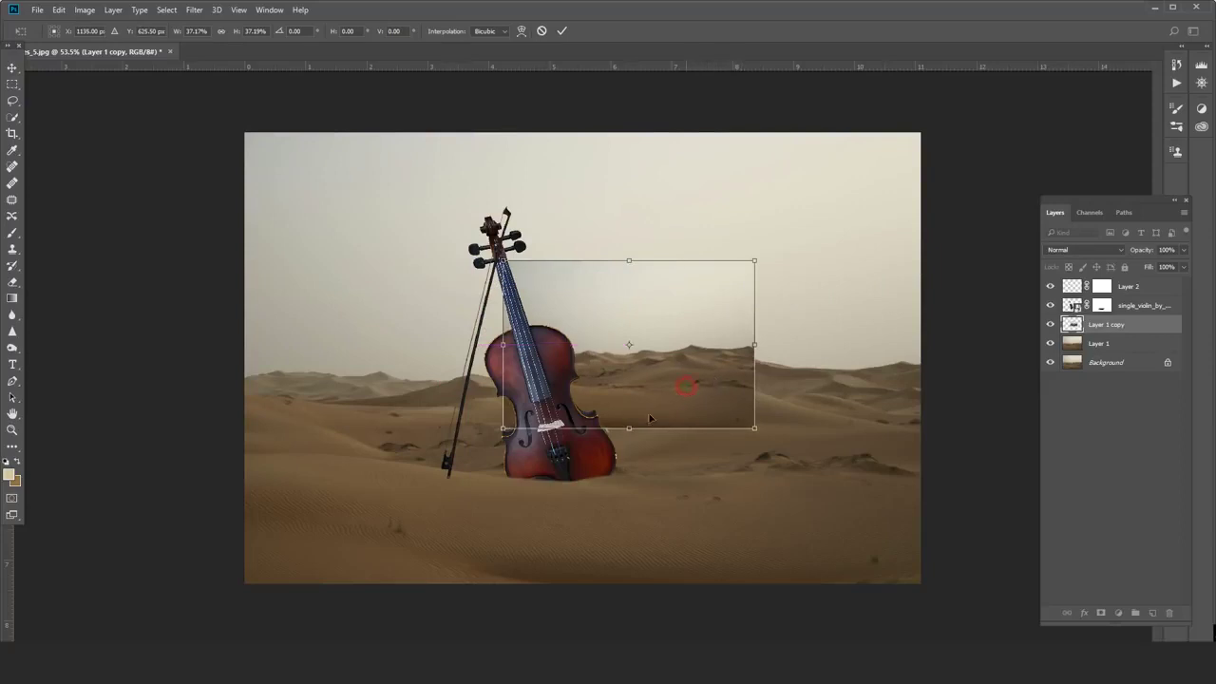
Resize the dune copy to about 36% and fix it at the image's right edge.
mouse_move(665, 387)
left_mouse_down()
mouse_move(514, 432)
mouse_move(436, 414)
left_mouse_up()
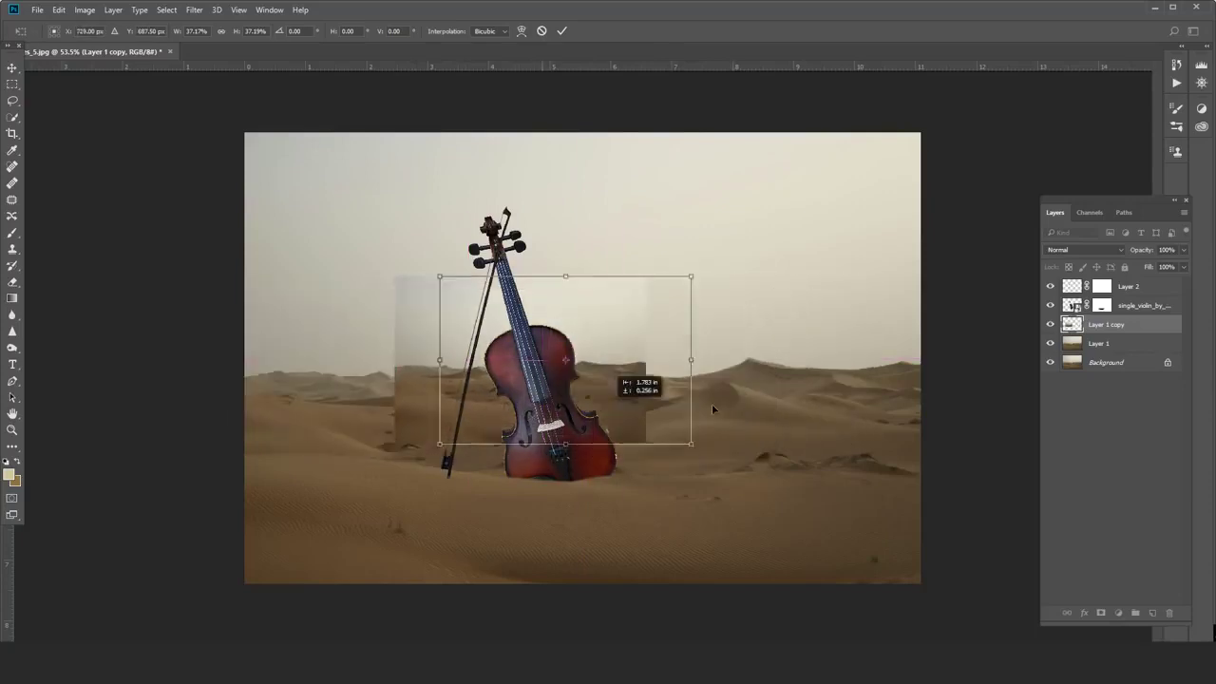
left_click_drag(436, 414, 784, 421)
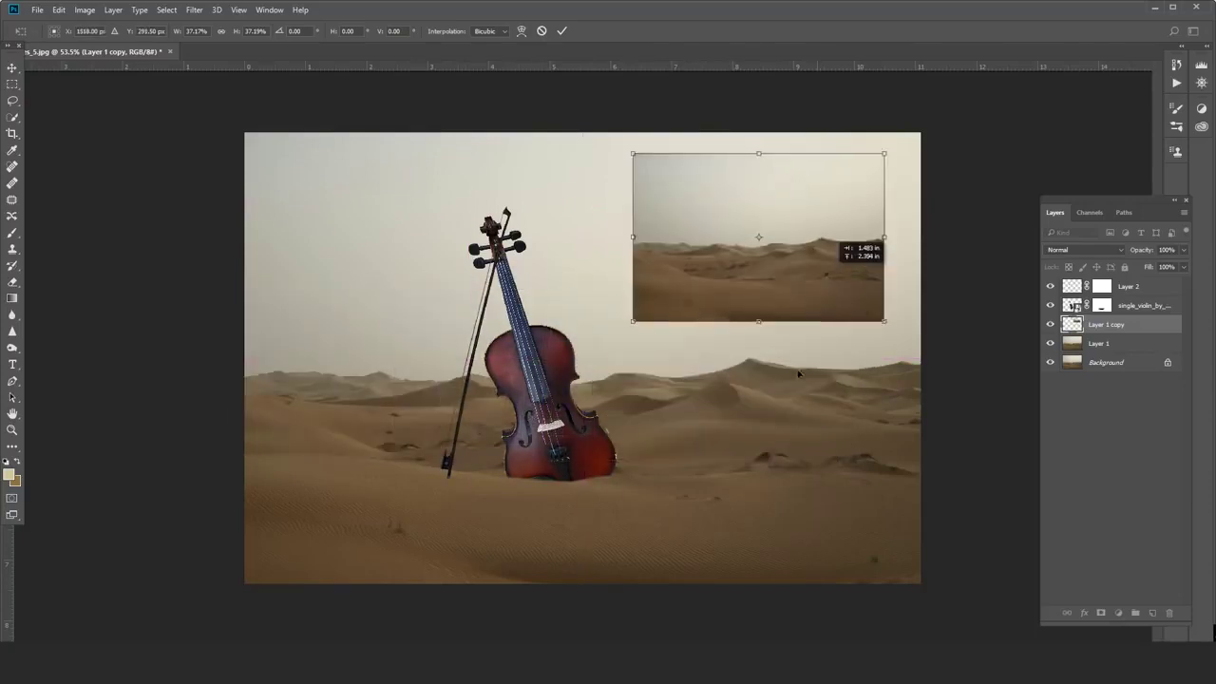
left_click_drag(784, 421, 768, 405)
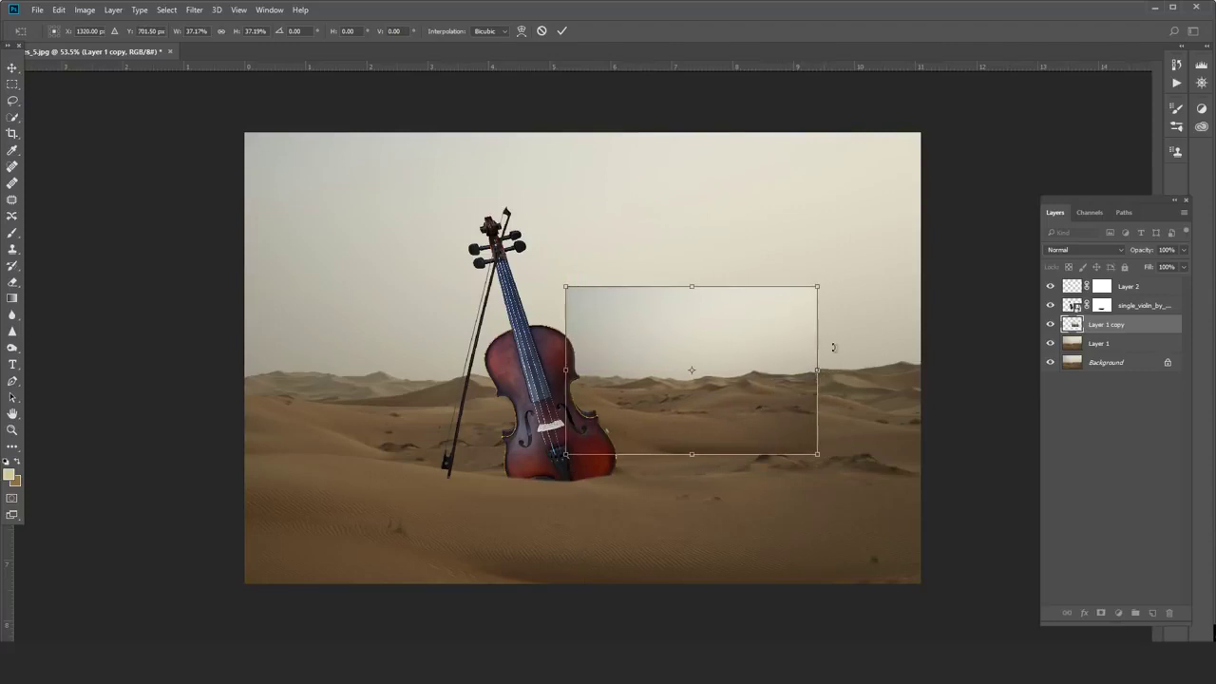
left_click_drag(819, 288, 811, 290)
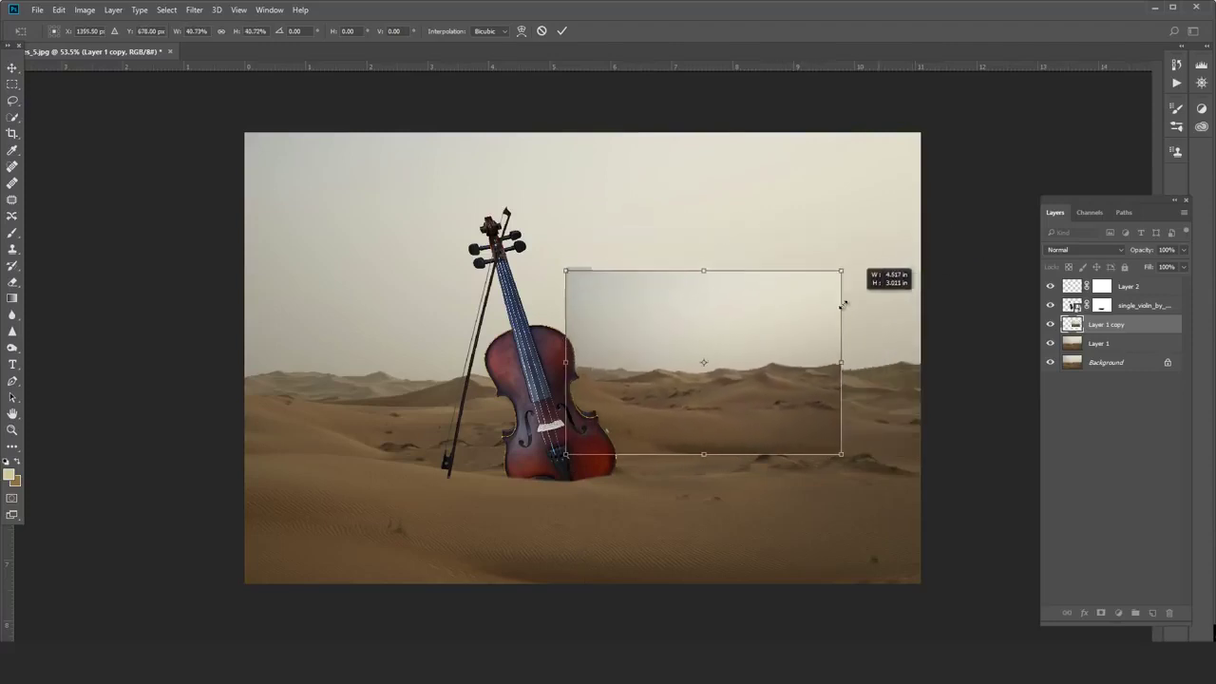
left_click_drag(776, 364, 867, 371)
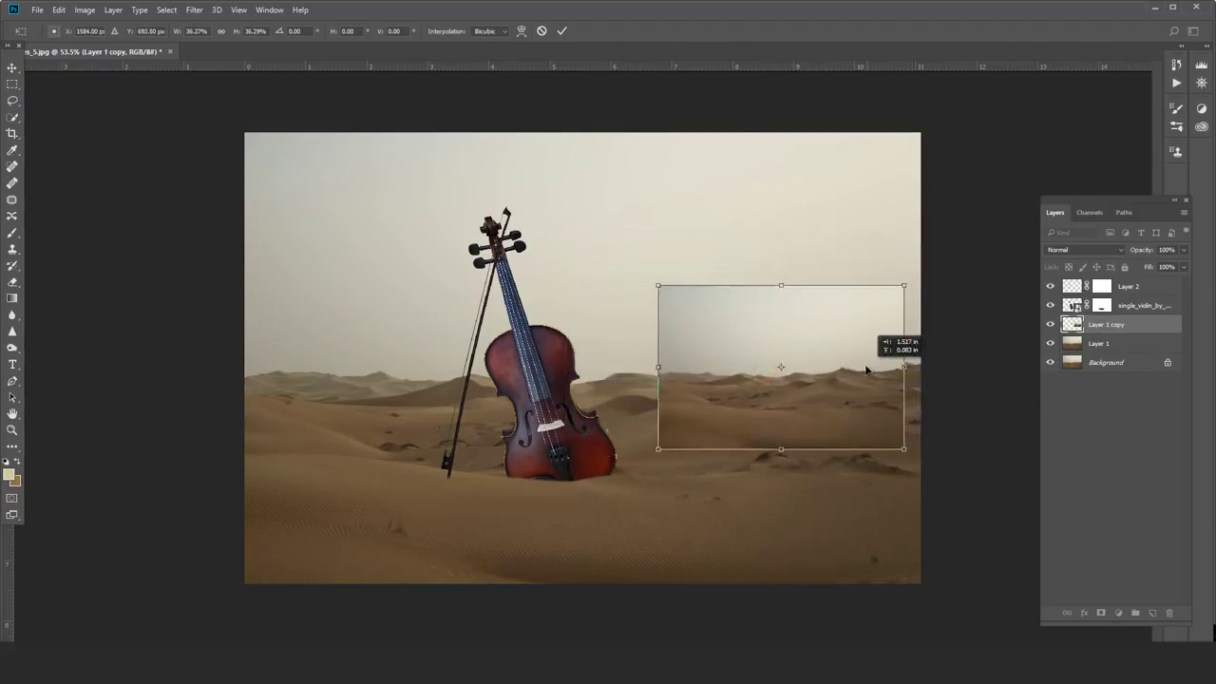
left_click_drag(867, 371, 876, 373)
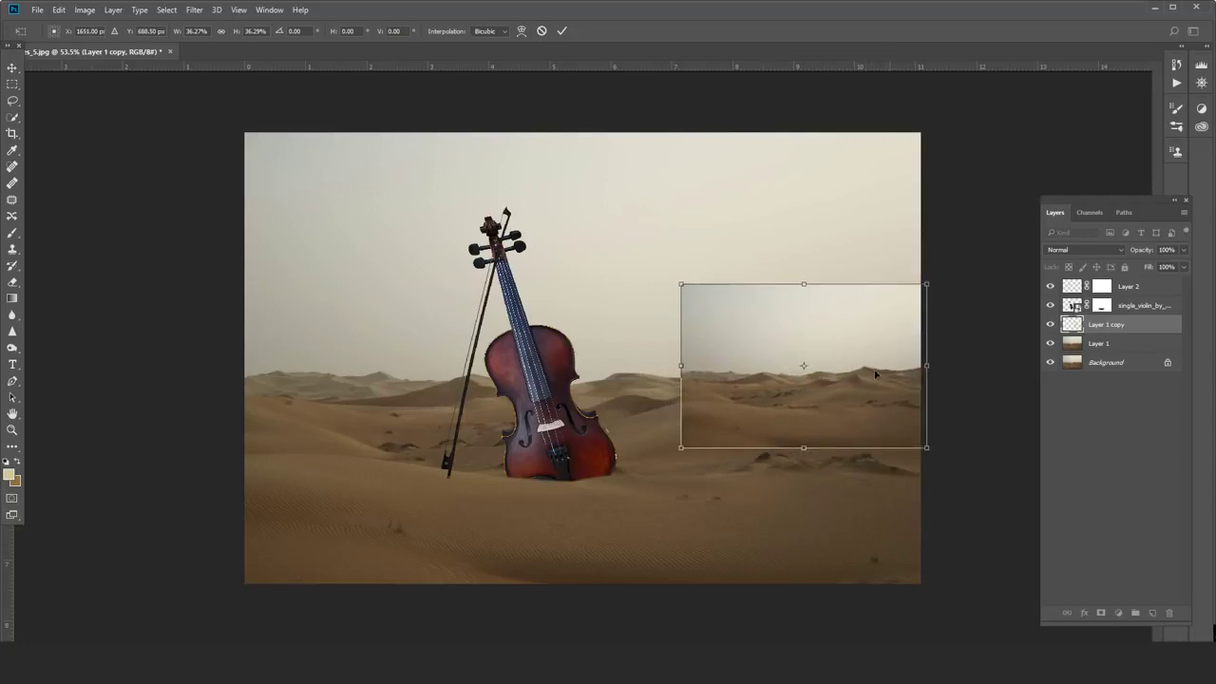
left_click_drag(682, 367, 680, 366)
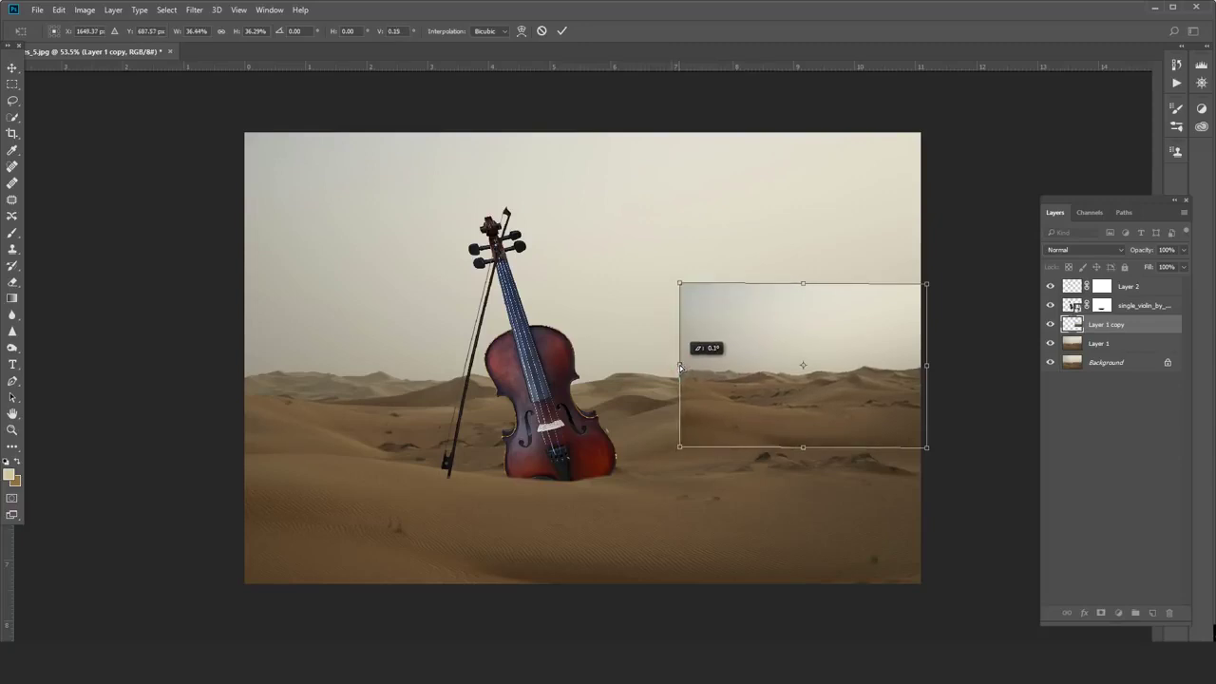
double_click(733, 371)
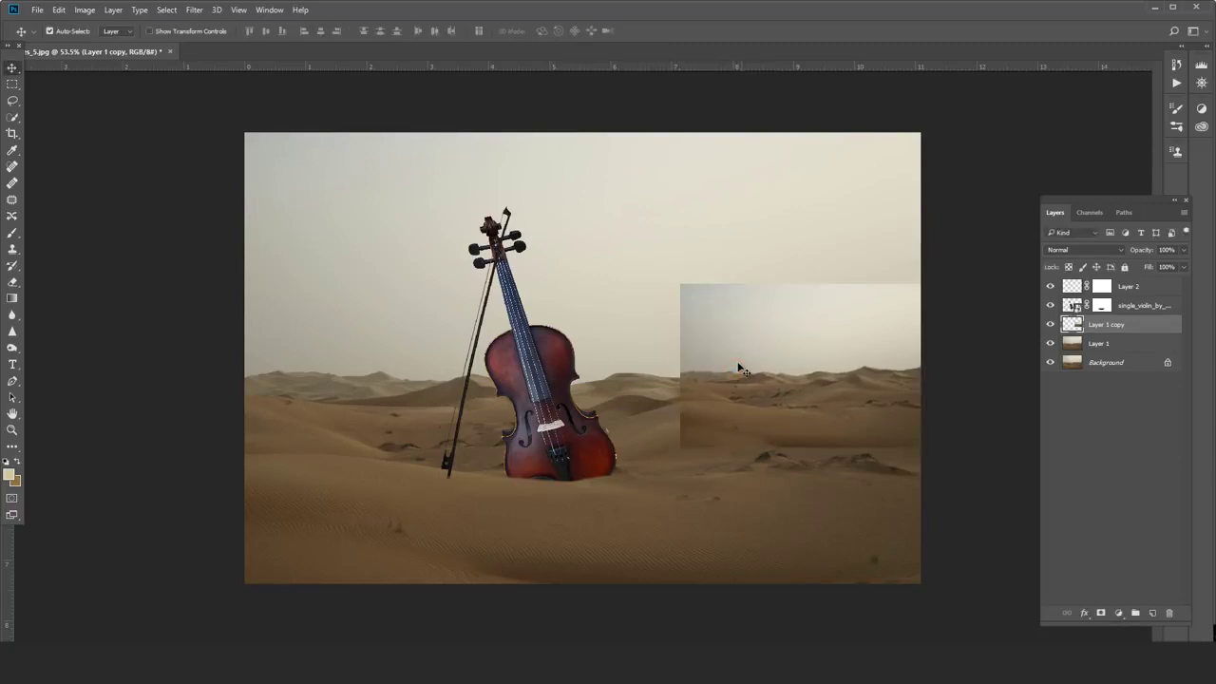
Magic Wand the patch's sky and mask it with an inverted mask so only sand shows.
right_click(14, 118)
left_click(76, 129)
left_click(876, 318)
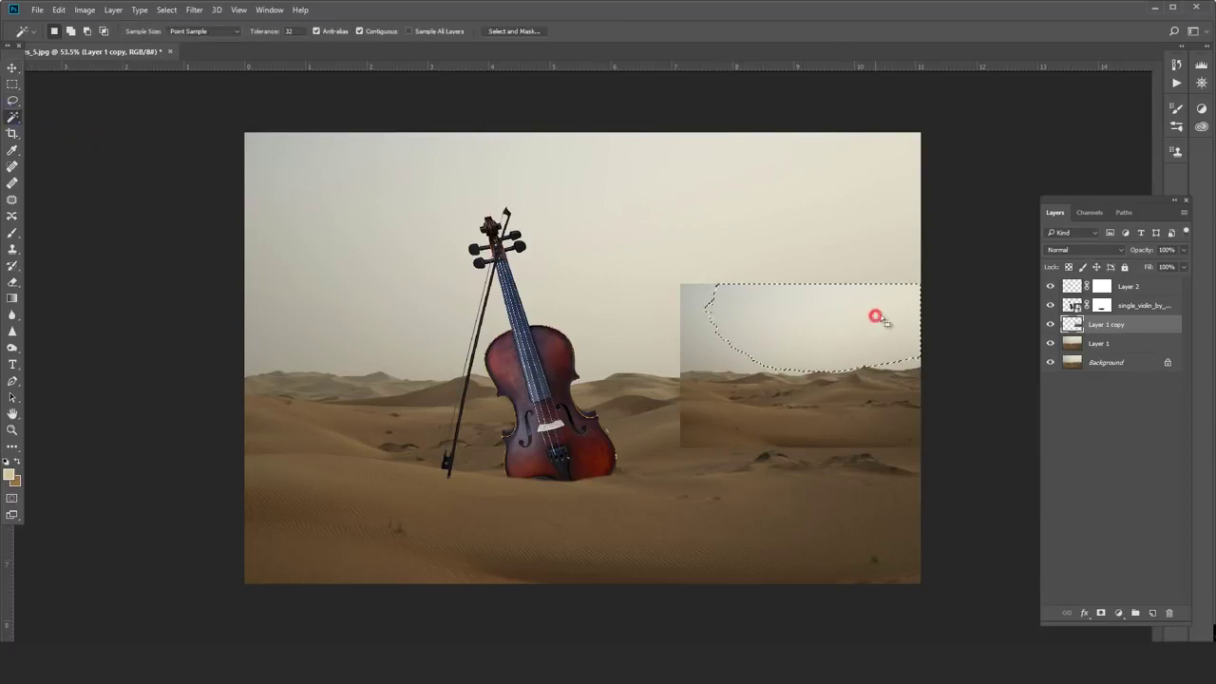
left_click(693, 340, "shift")
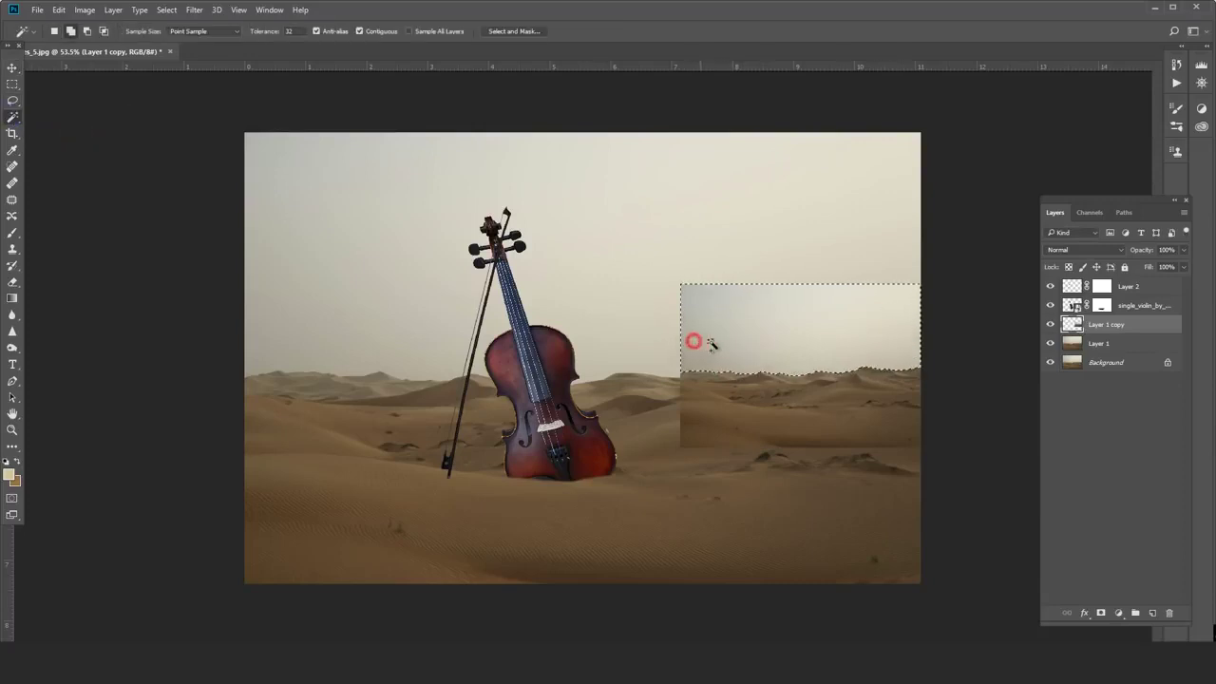
left_click(1101, 612)
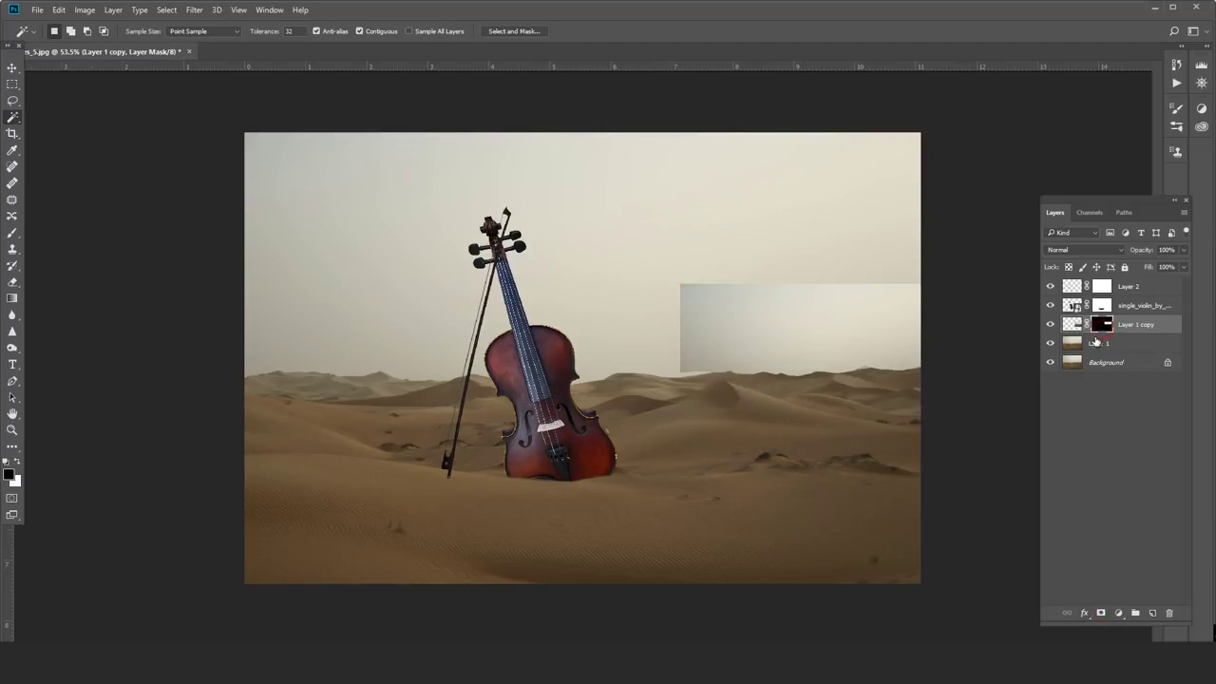
key("ctrl+i")
key("ctrl+1")
key("ctrl+0")
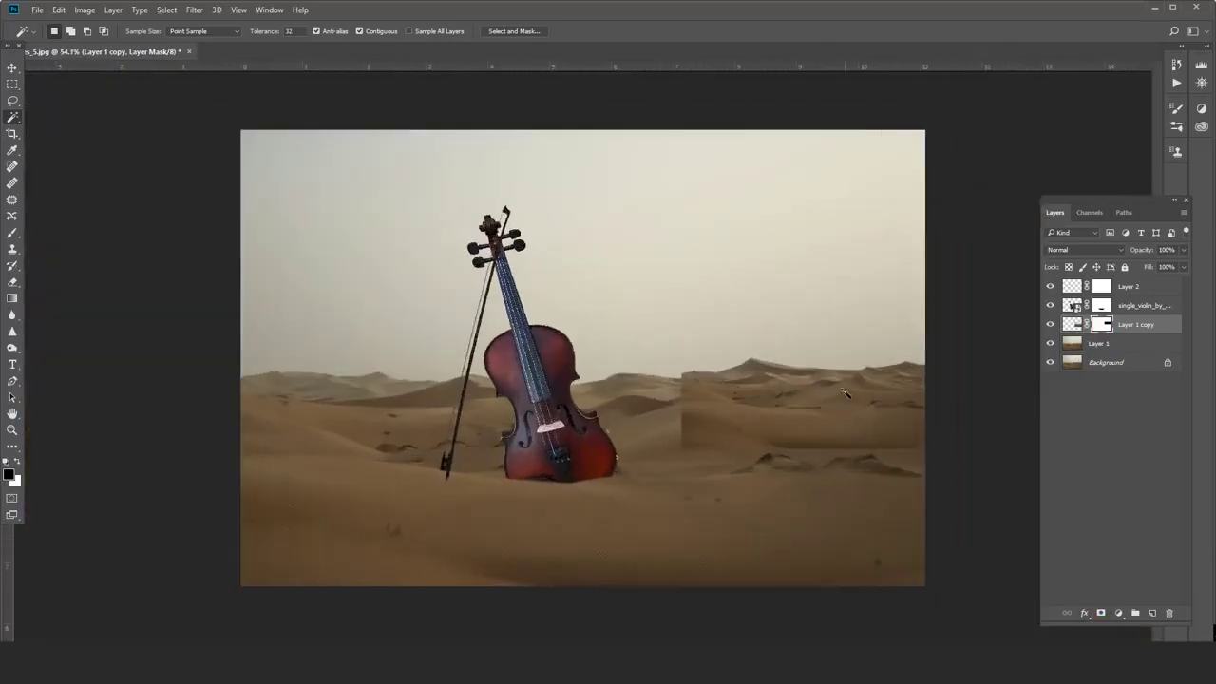
Apply the patch's layer mask to delete its sky, then add a new blank mask.
left_click(12, 233)
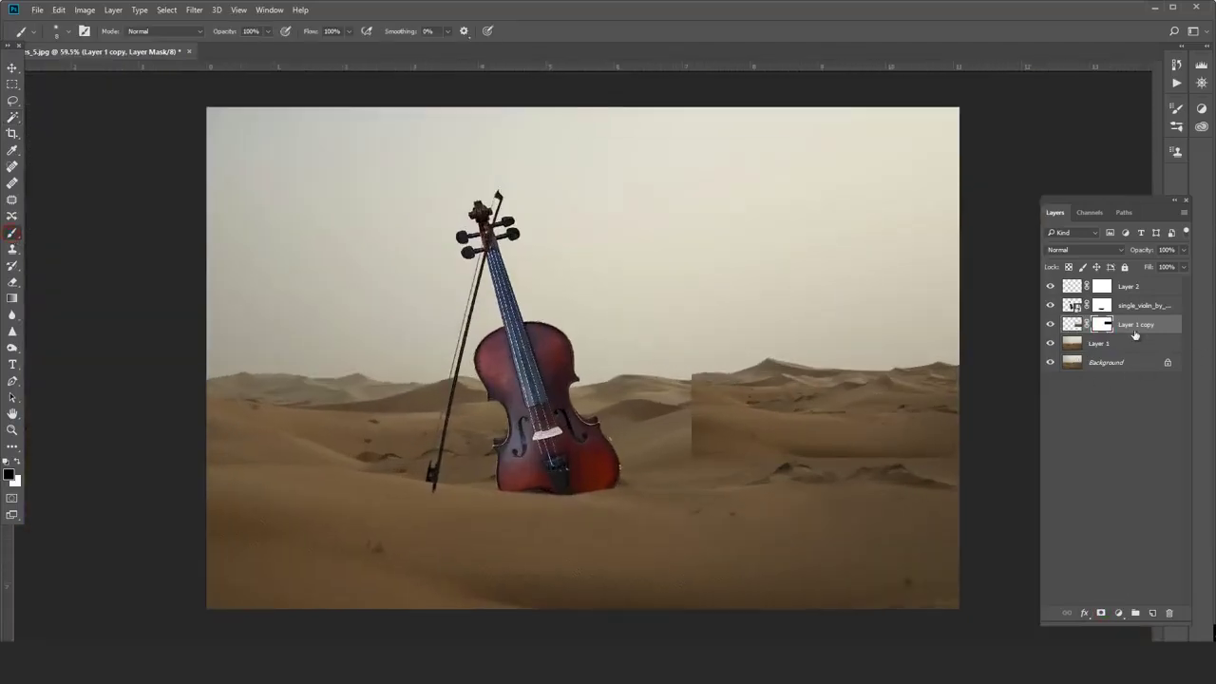
right_click(1104, 327)
left_click(1123, 368)
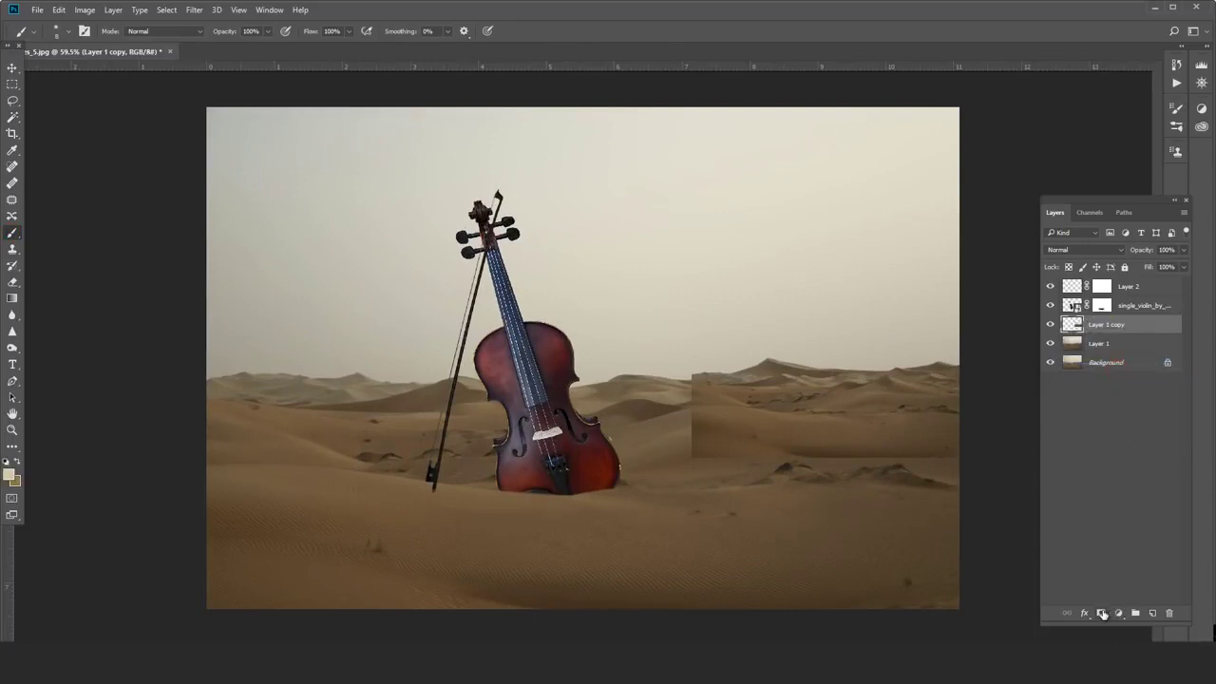
left_click(1103, 614)
scroll(694, 439, "down", 2)
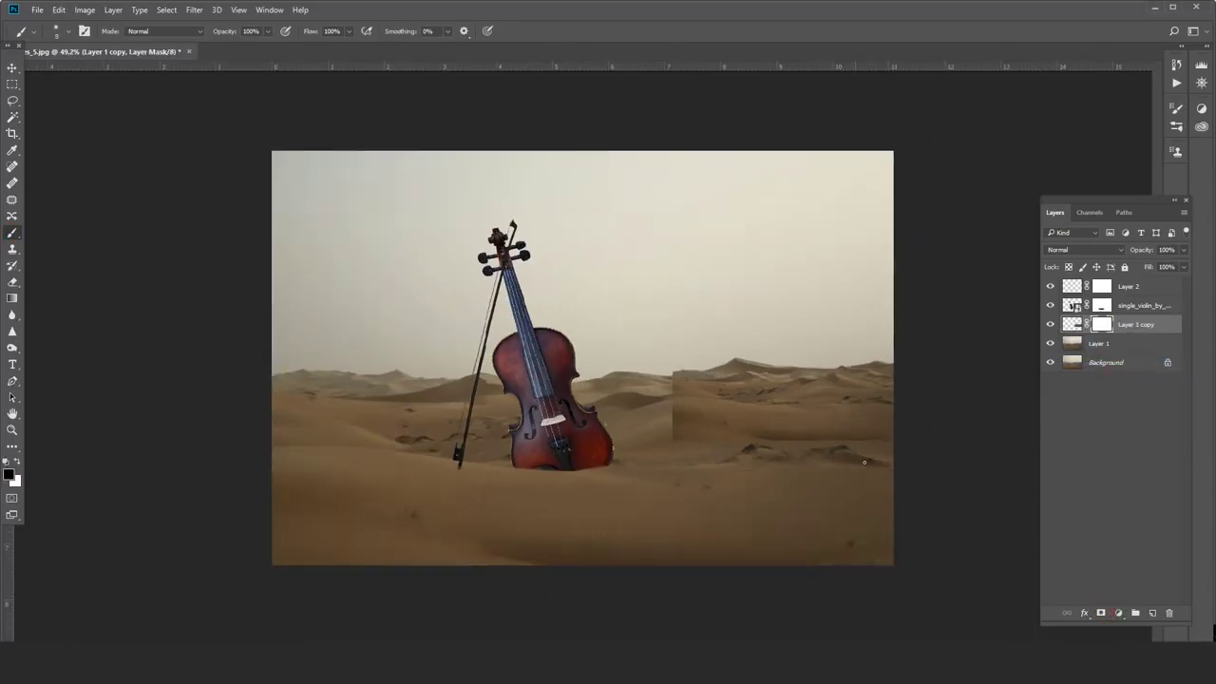
Paint the dune patch's lower and right edges away on its mask with a smaller black brush.
mouse_move(892, 443)
left_mouse_down()
mouse_move(677, 443)
mouse_move(741, 427)
mouse_move(641, 426)
mouse_move(716, 427)
left_mouse_up()
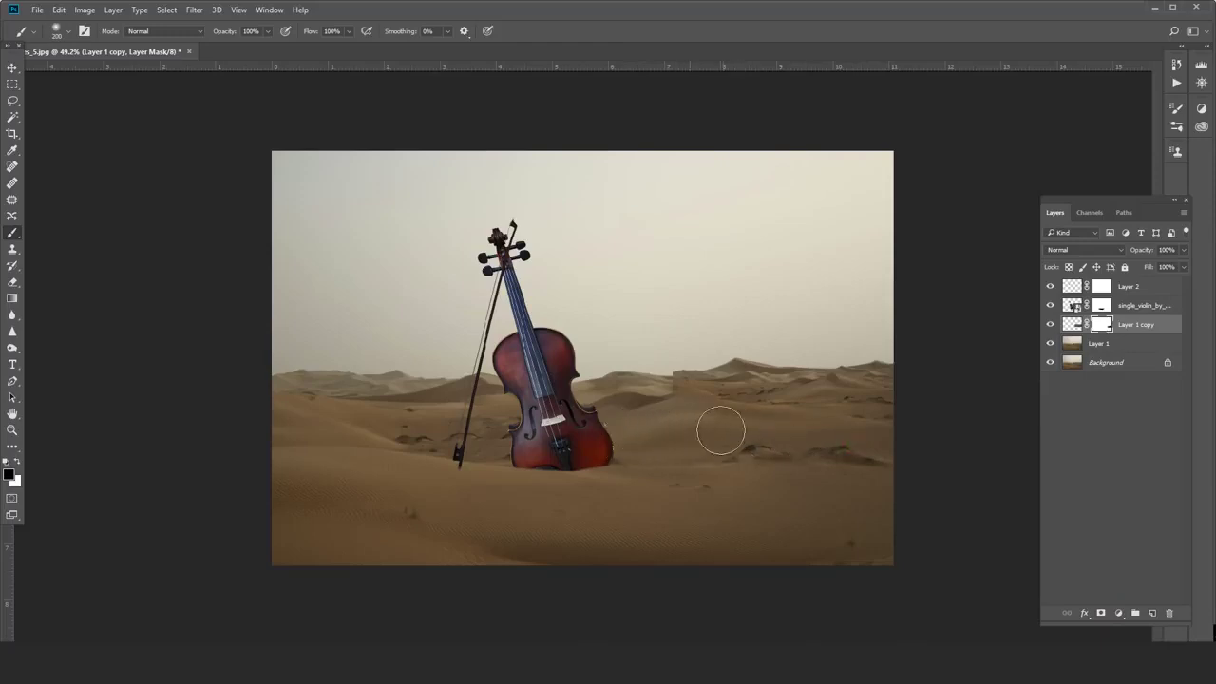
key("bracketleft")
key("bracketleft")
left_click(673, 415)
key("ctrl+plus")
left_click_drag(801, 447, 719, 440)
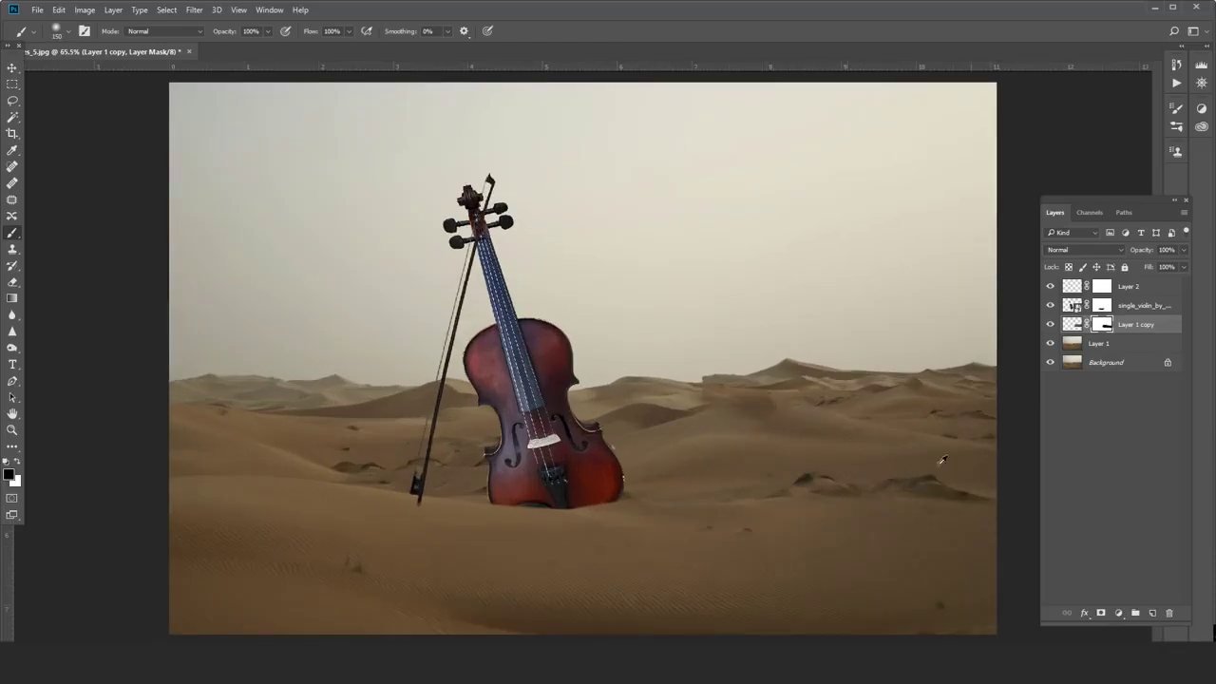
key("ctrl+minus")
left_click_drag(747, 399, 655, 397)
key("ctrl+plus")
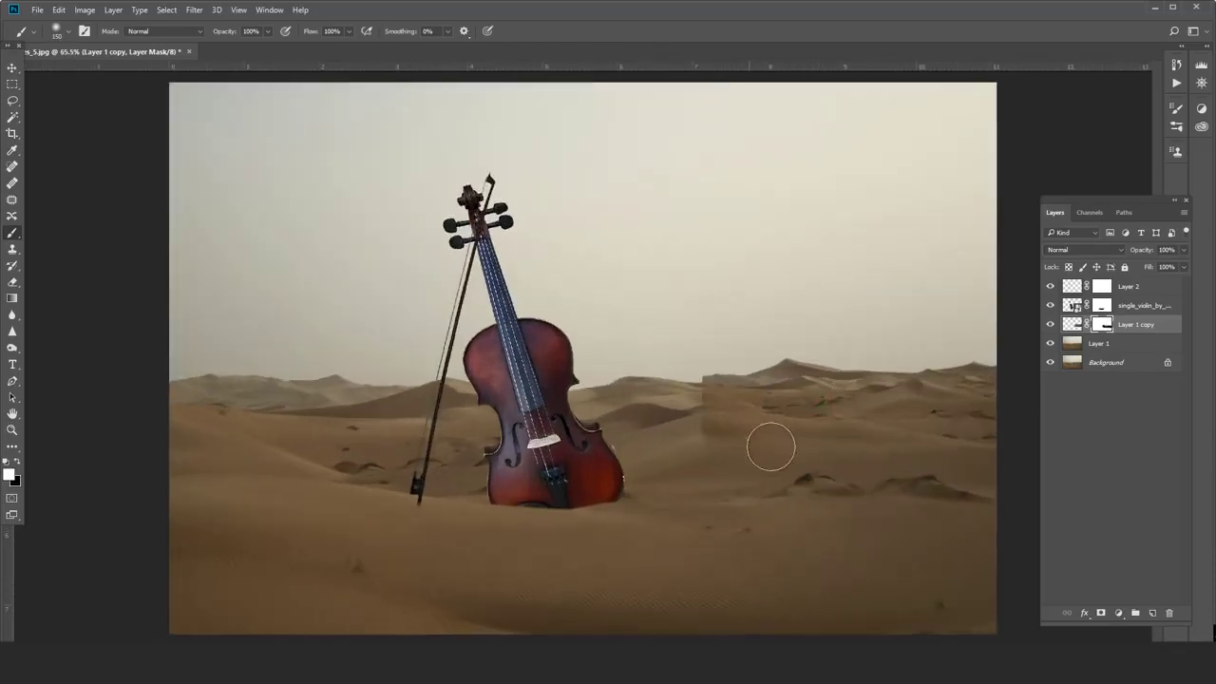
left_click(841, 463)
key("bracketleft")
key("bracketleft")
key("bracketleft")
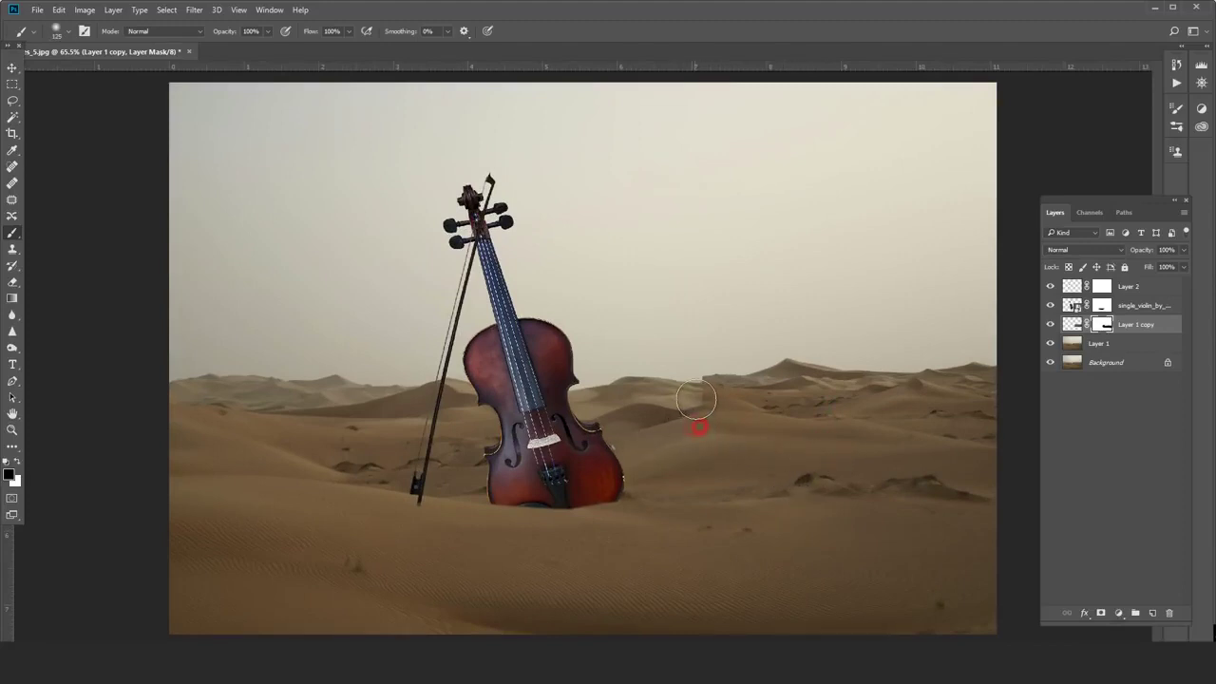
left_click_drag(696, 399, 689, 414)
key("ctrl+minus")
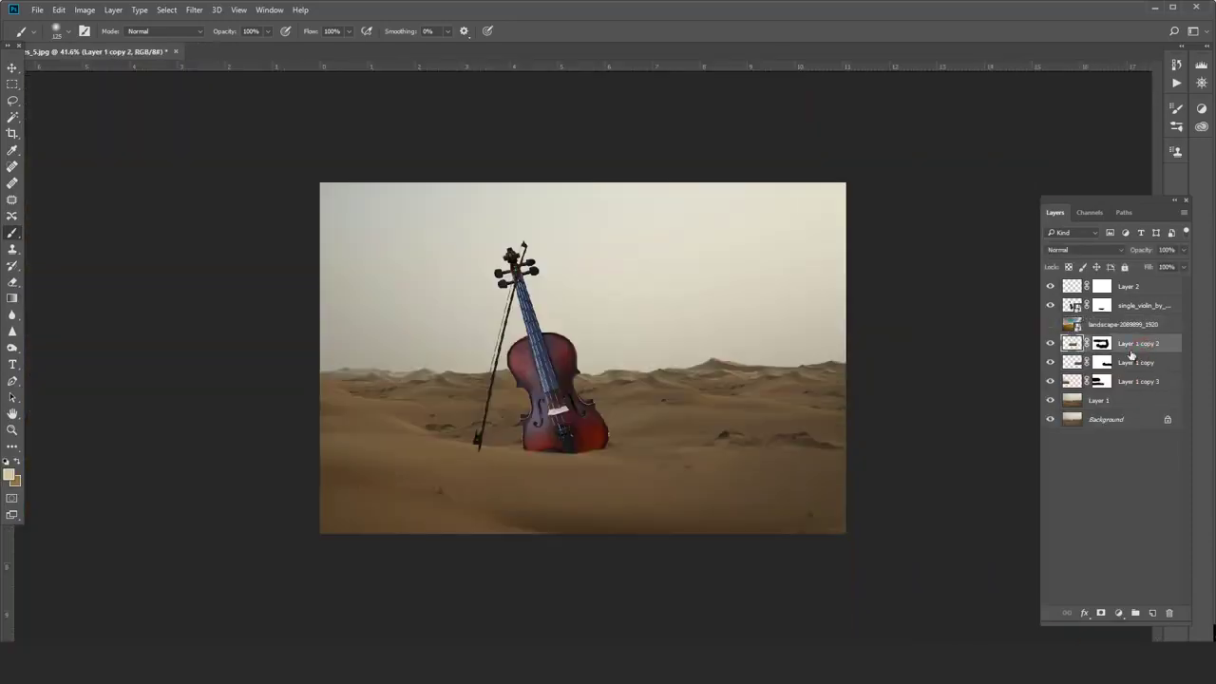
Stamp the visible desert layers into a new merged Layer 3 with the violin hidden.
left_click(1051, 304)
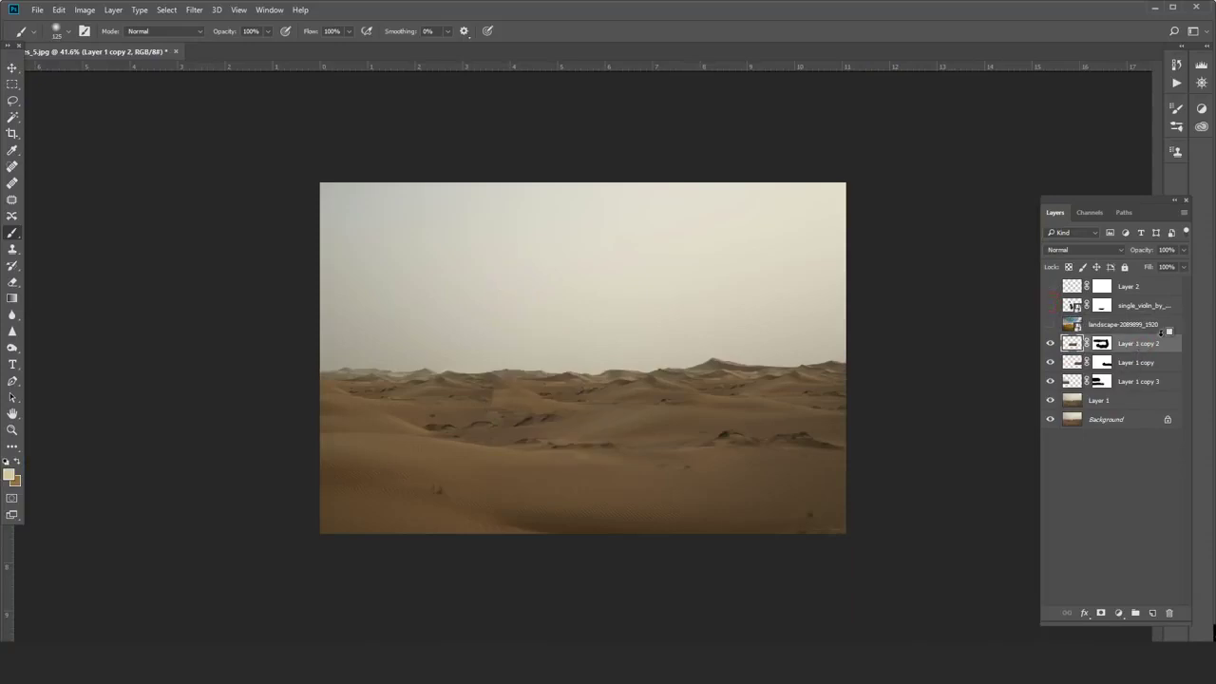
key("ctrl+alt+shift+e")
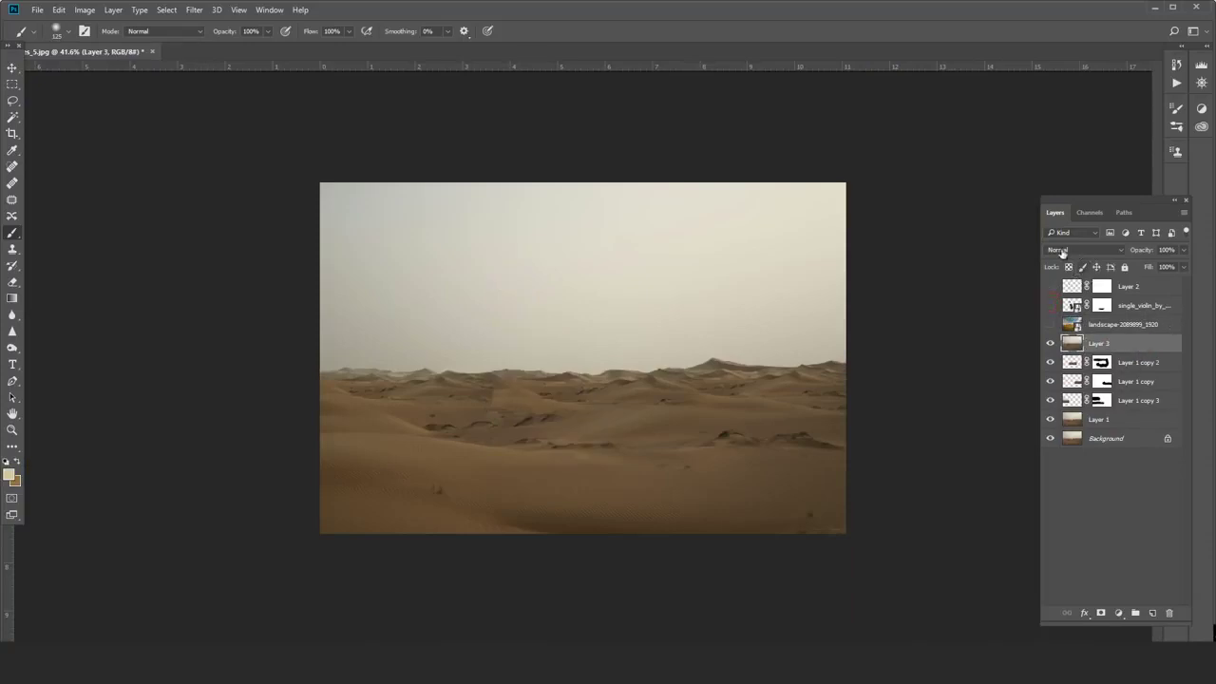
left_click_drag(1051, 326, 1051, 286)
left_click(1052, 325)
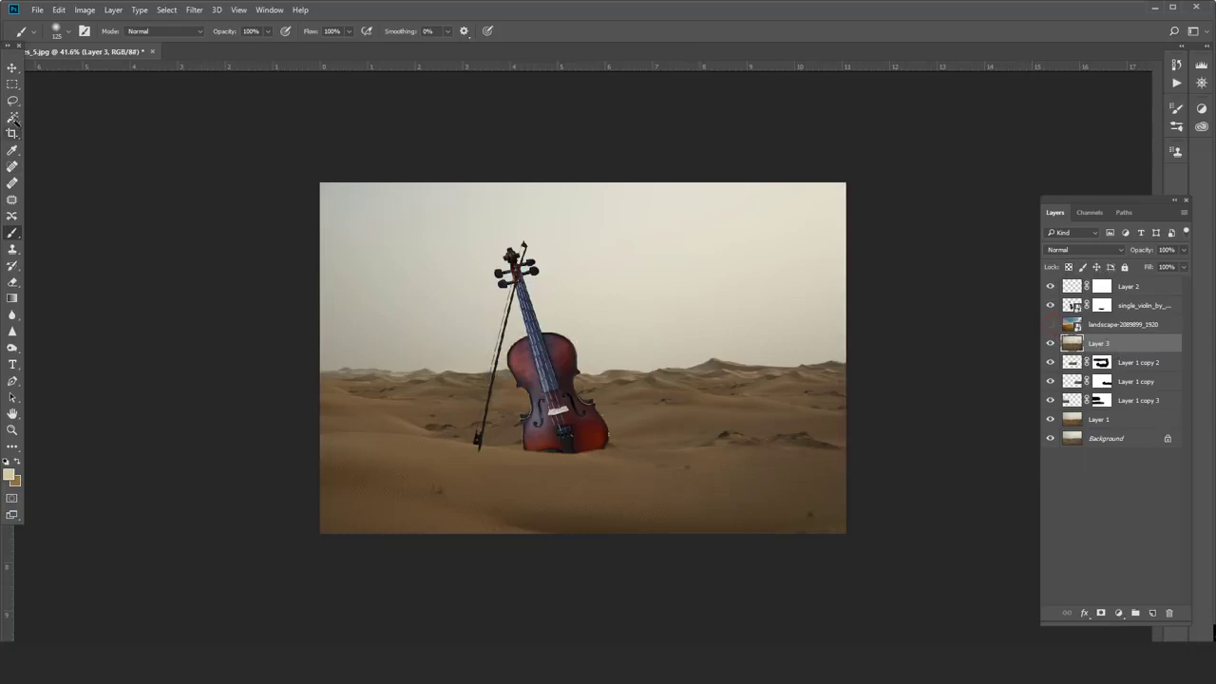
Mask Layer 3's sky via Magic Wand and inverted mask, revealing the landscape's cloudy sky beneath.
left_click(13, 117)
left_click(665, 301)
left_click(415, 339)
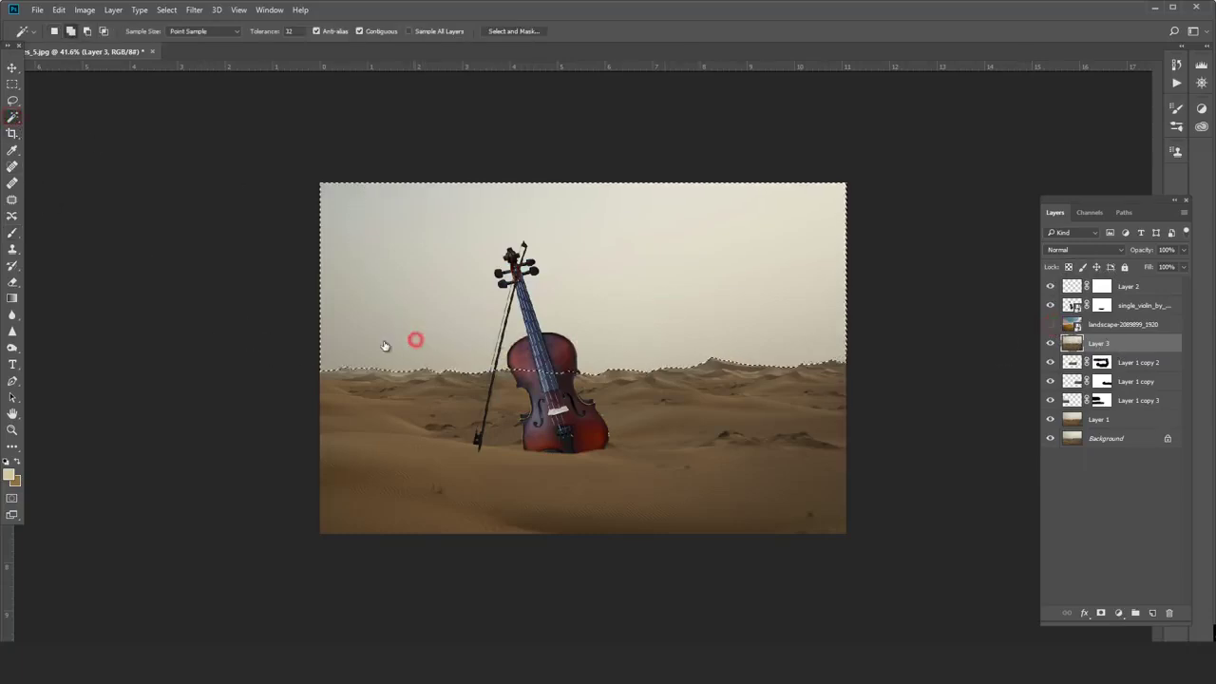
left_click(1101, 612)
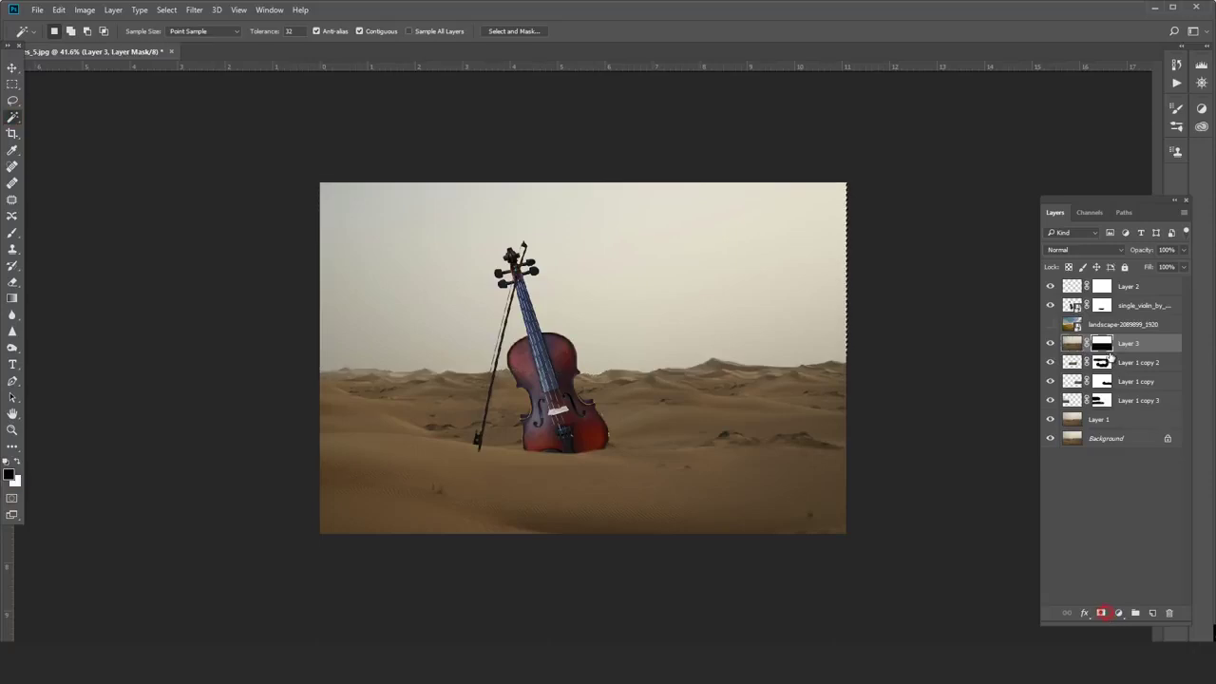
left_click_drag(1121, 326, 1123, 366)
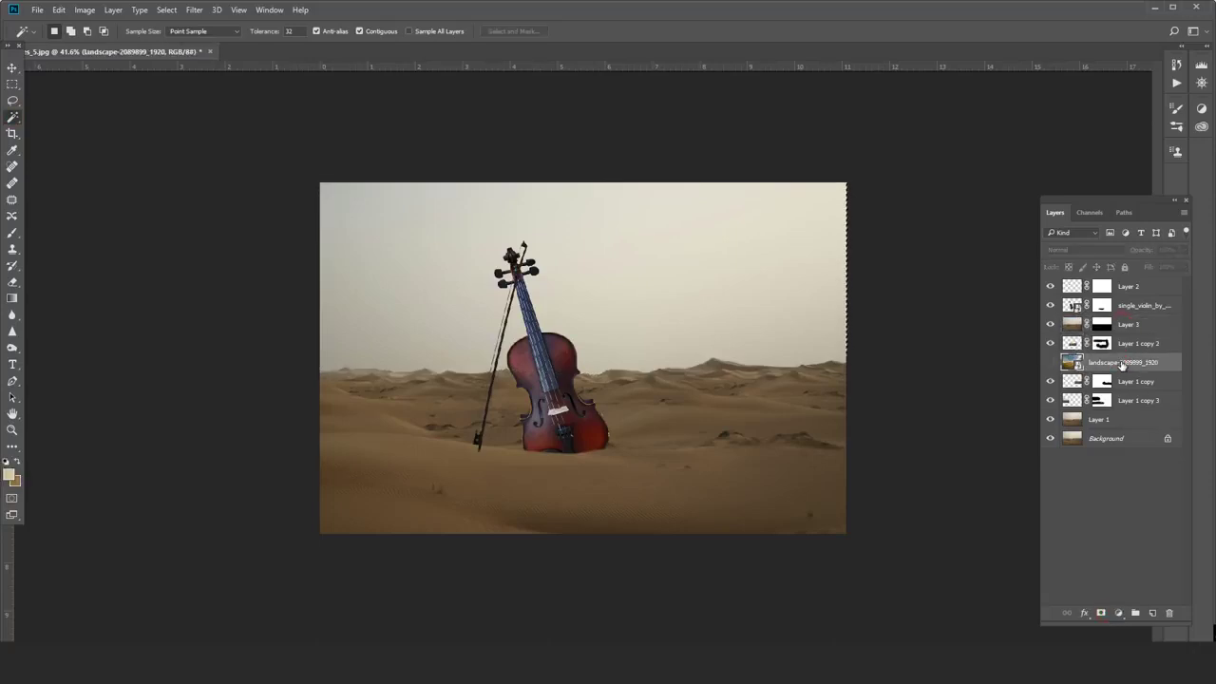
left_click(1050, 362)
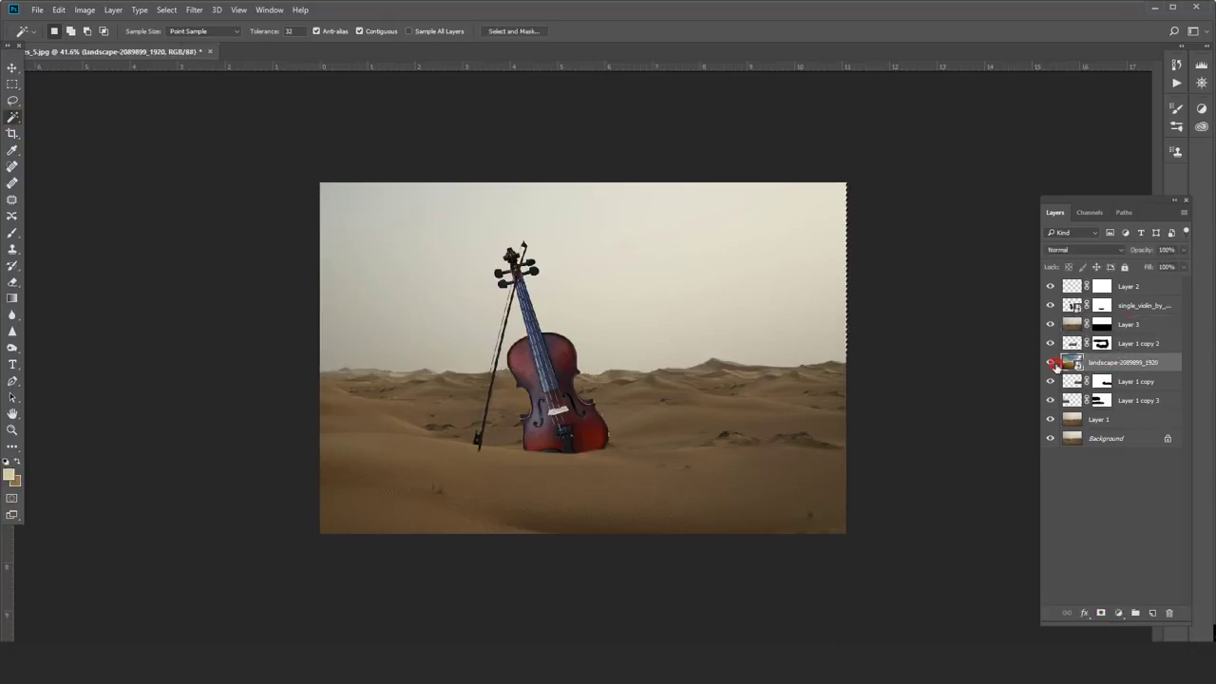
left_click(1101, 343)
left_click(1103, 325)
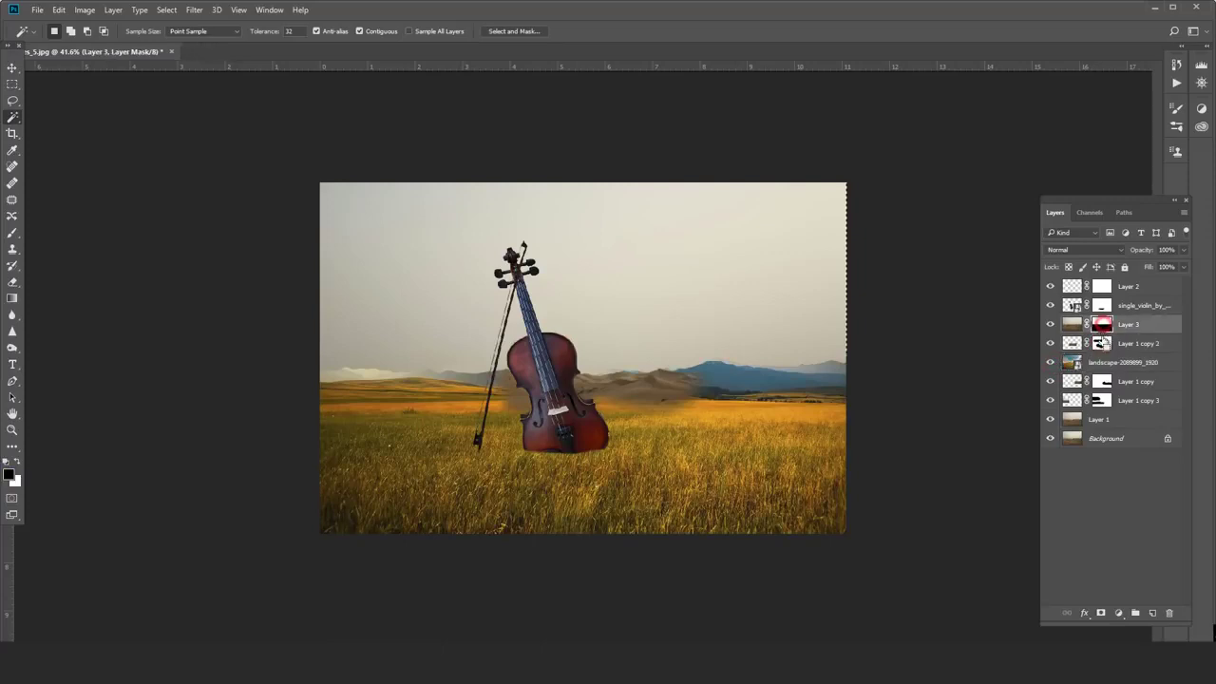
key("ctrl+i")
Place the landscape layer below Layer 3 and enlarge its sky past the canvas edge.
left_click_drag(1121, 333, 1122, 338)
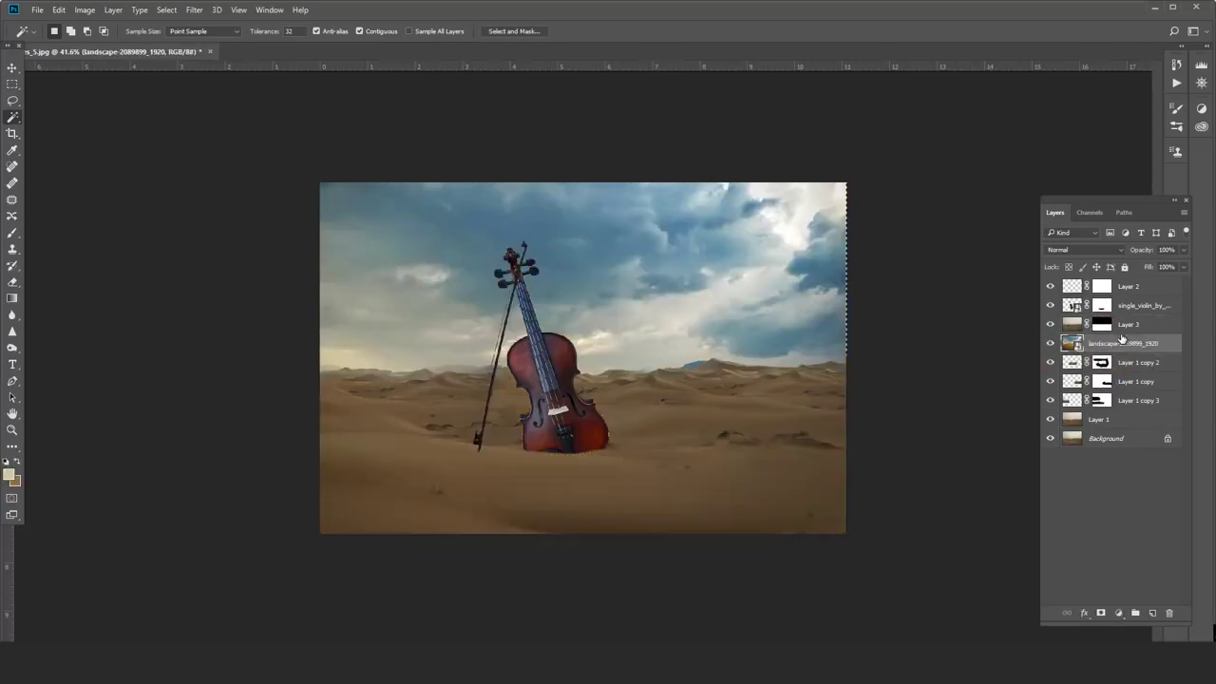
key("ctrl+t")
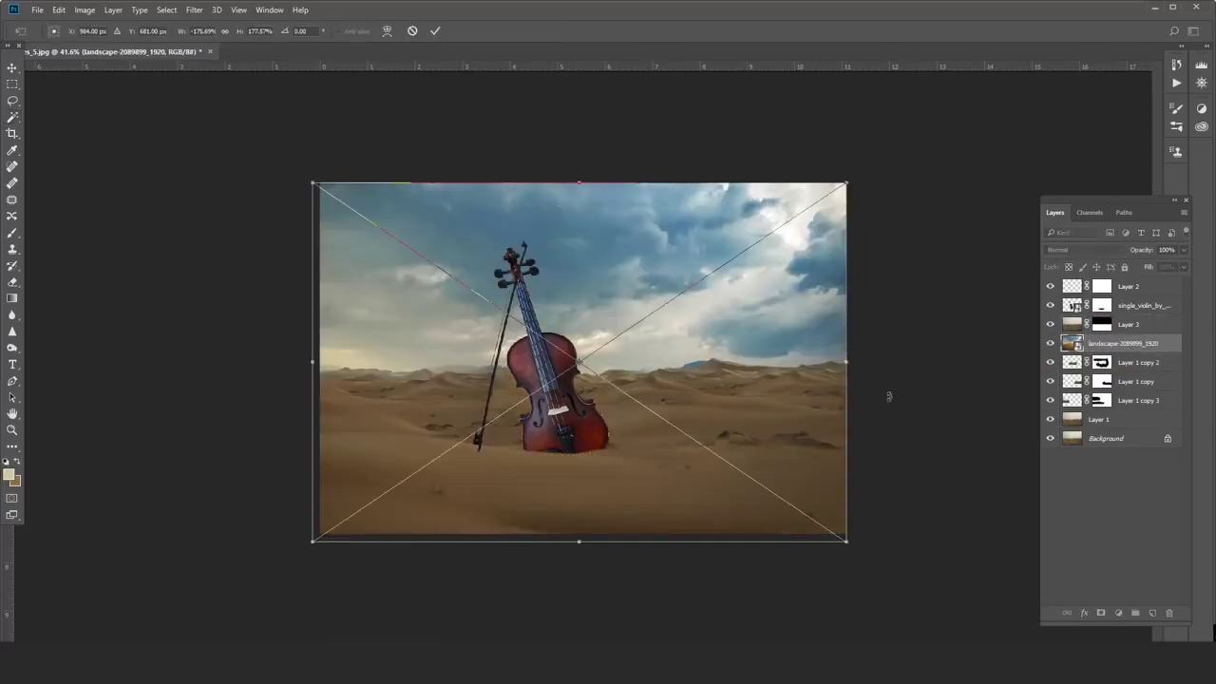
left_click_drag(855, 548, 896, 538)
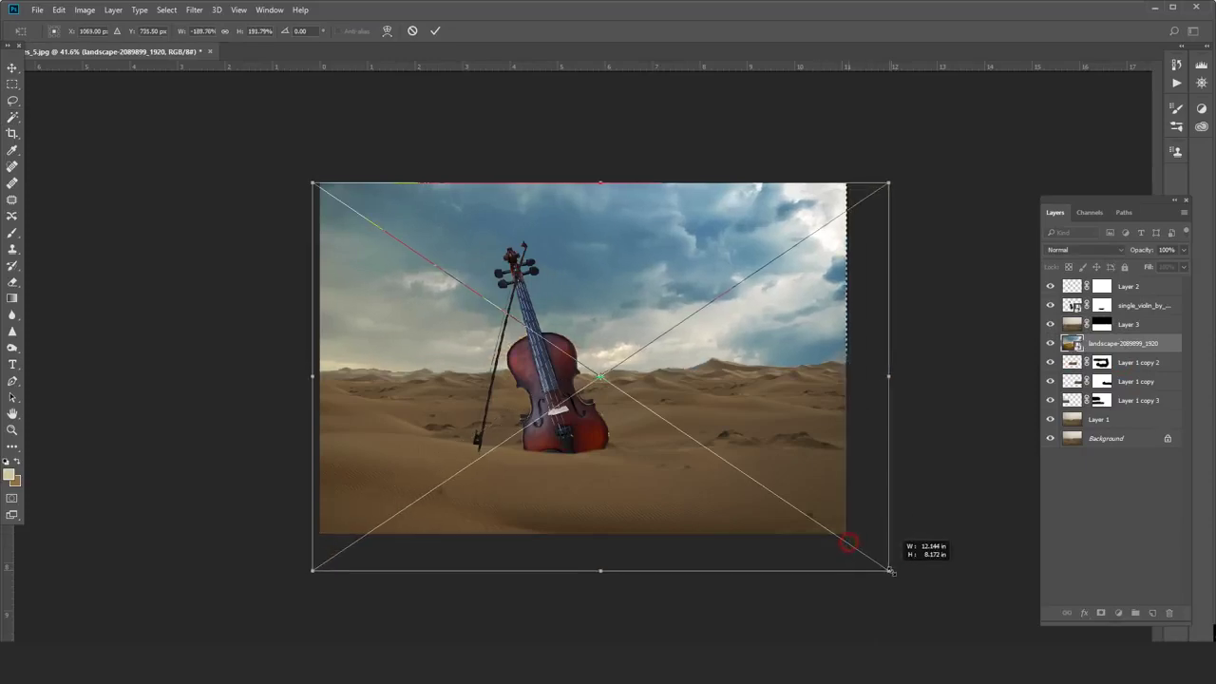
left_click_drag(837, 465, 852, 464)
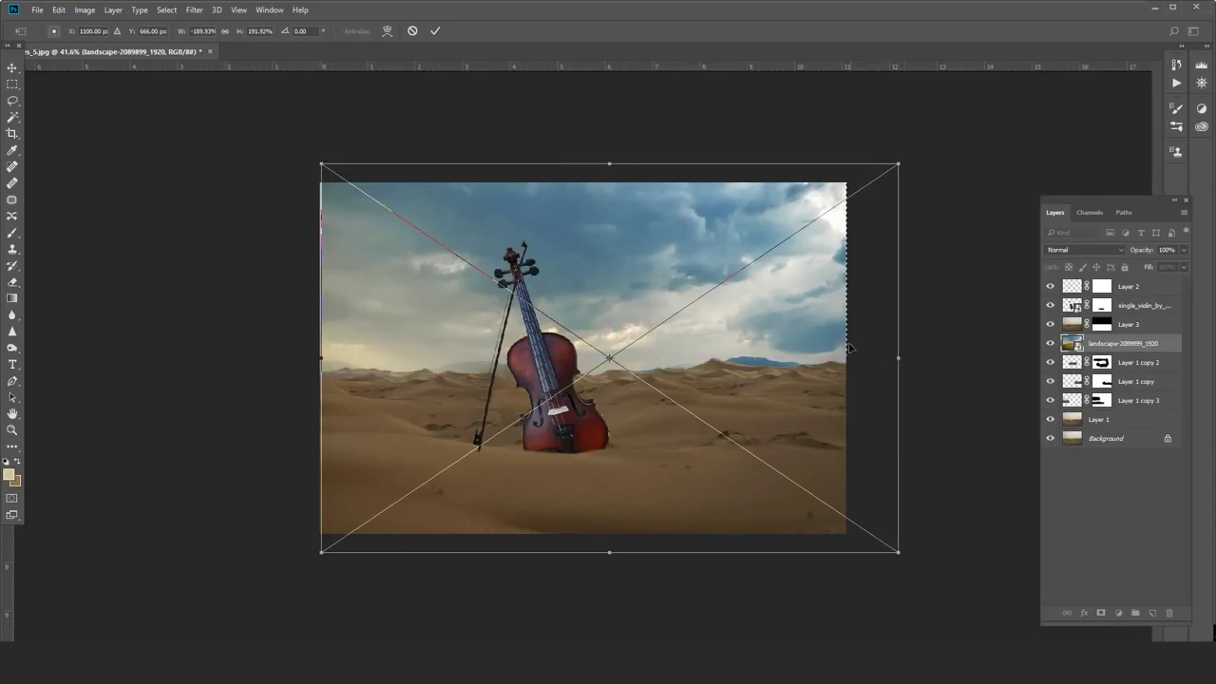
key("Return")
key("w")
Refine the sky image's width and scale it to about 198% across the backdrop.
key("ctrl+t")
left_click_drag(903, 364, 874, 359)
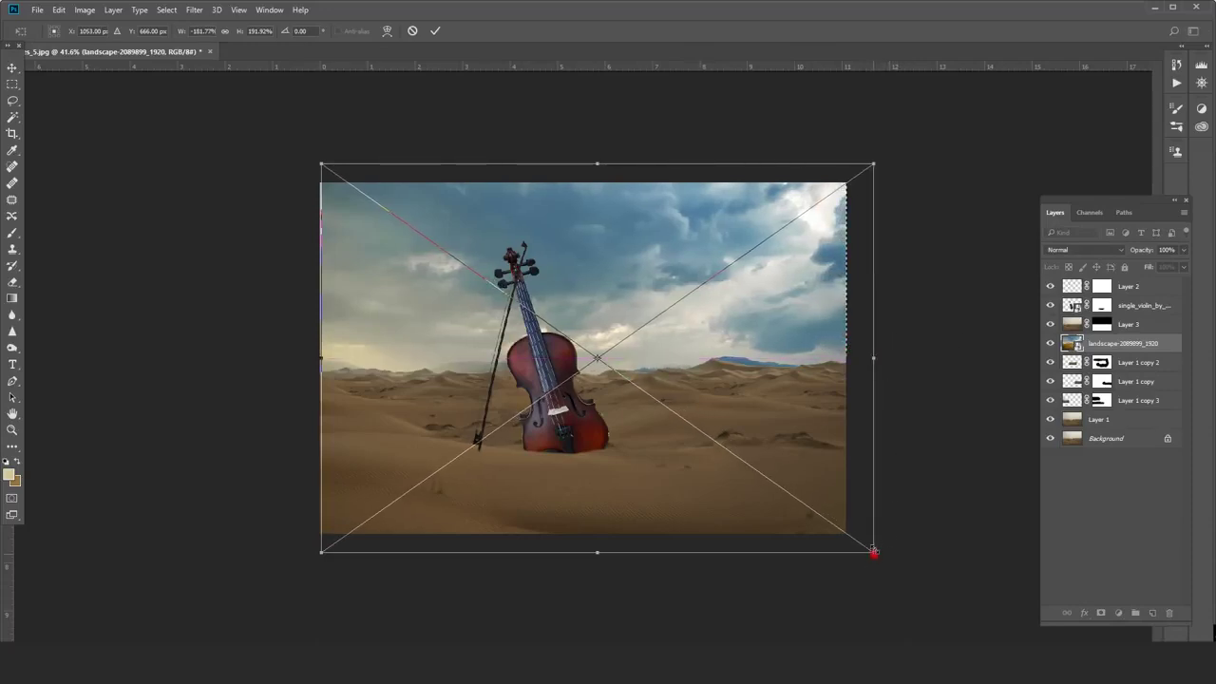
left_click_drag(875, 551, 877, 551)
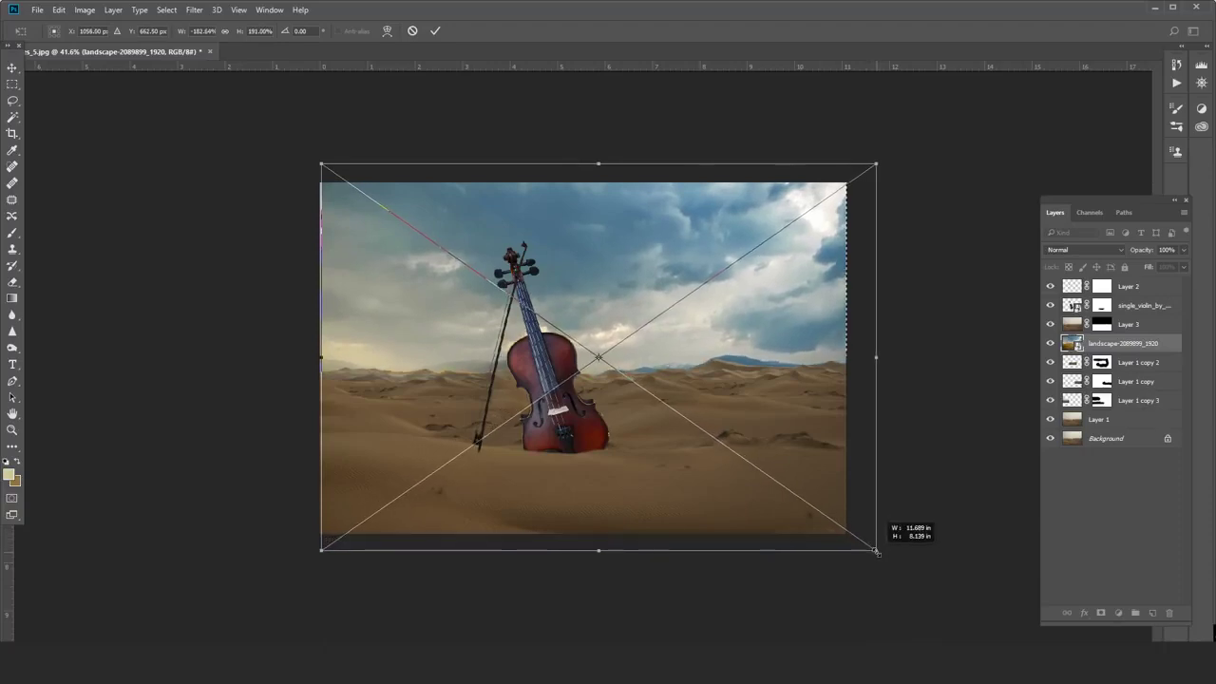
mouse_move(878, 358)
left_mouse_down()
mouse_move(985, 358)
mouse_move(902, 362)
mouse_move(912, 358)
left_mouse_up()
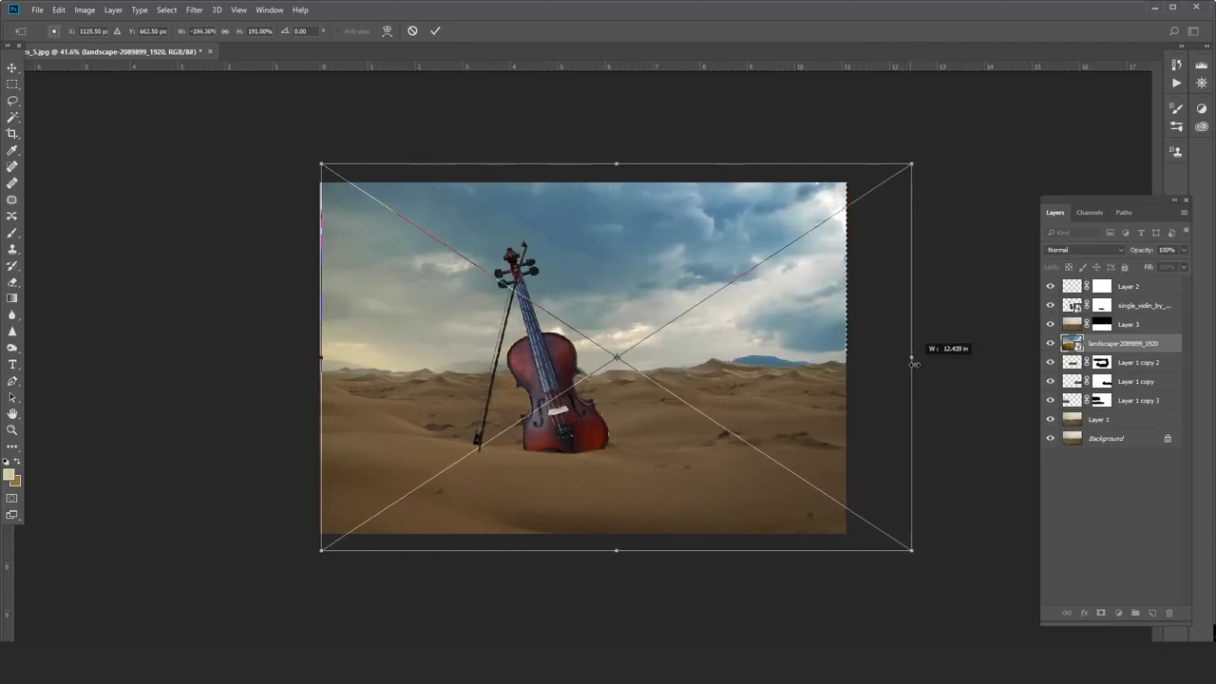
left_click_drag(913, 164, 936, 149)
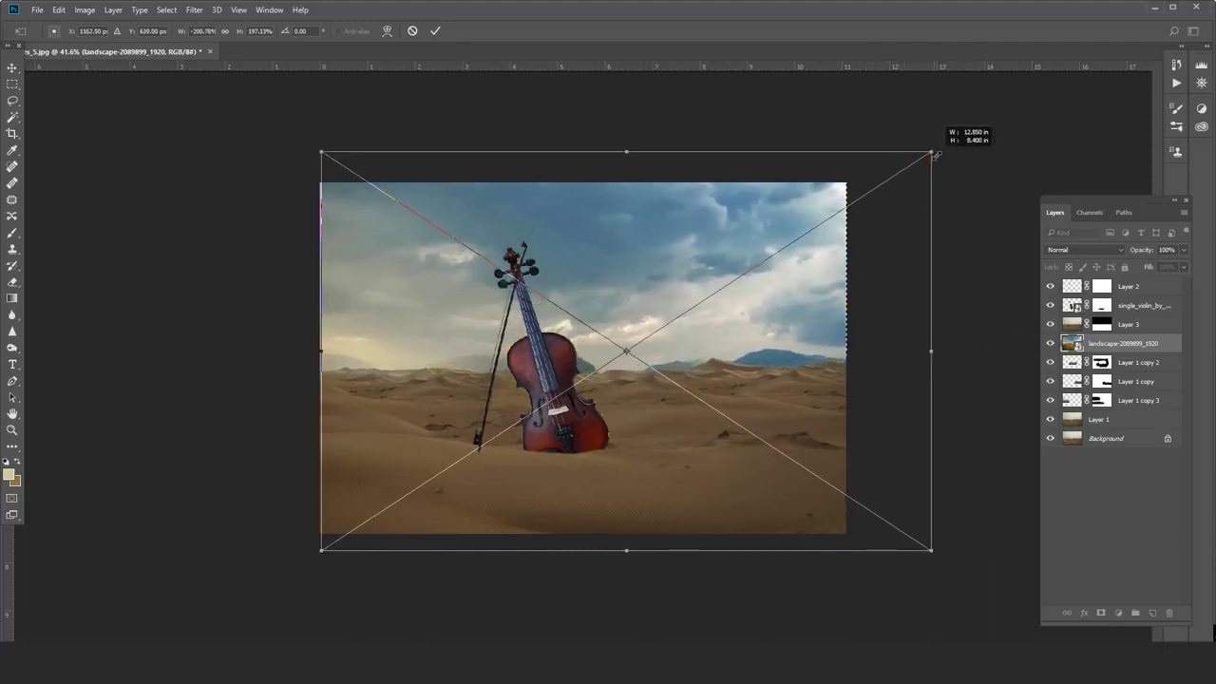
left_click_drag(912, 224, 905, 235)
Commit the sky's final size and toggle the landscape layer on and off to compare.
key("Return")
key("w")
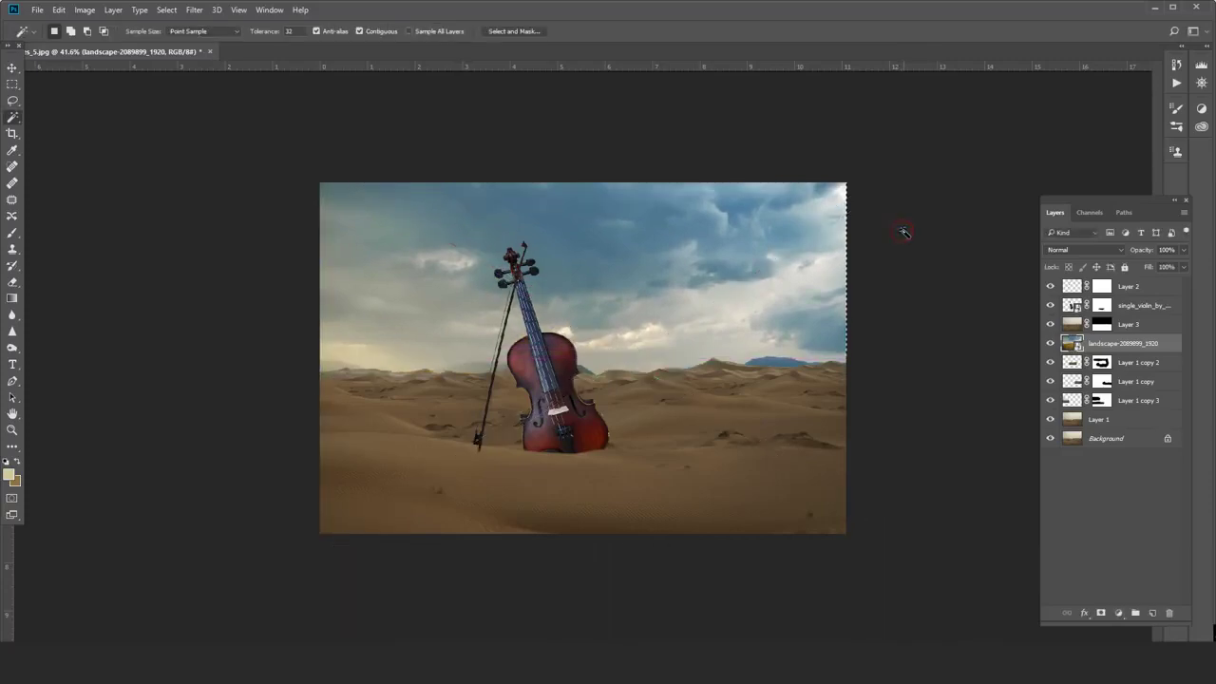
scroll(879, 330, "up", 3)
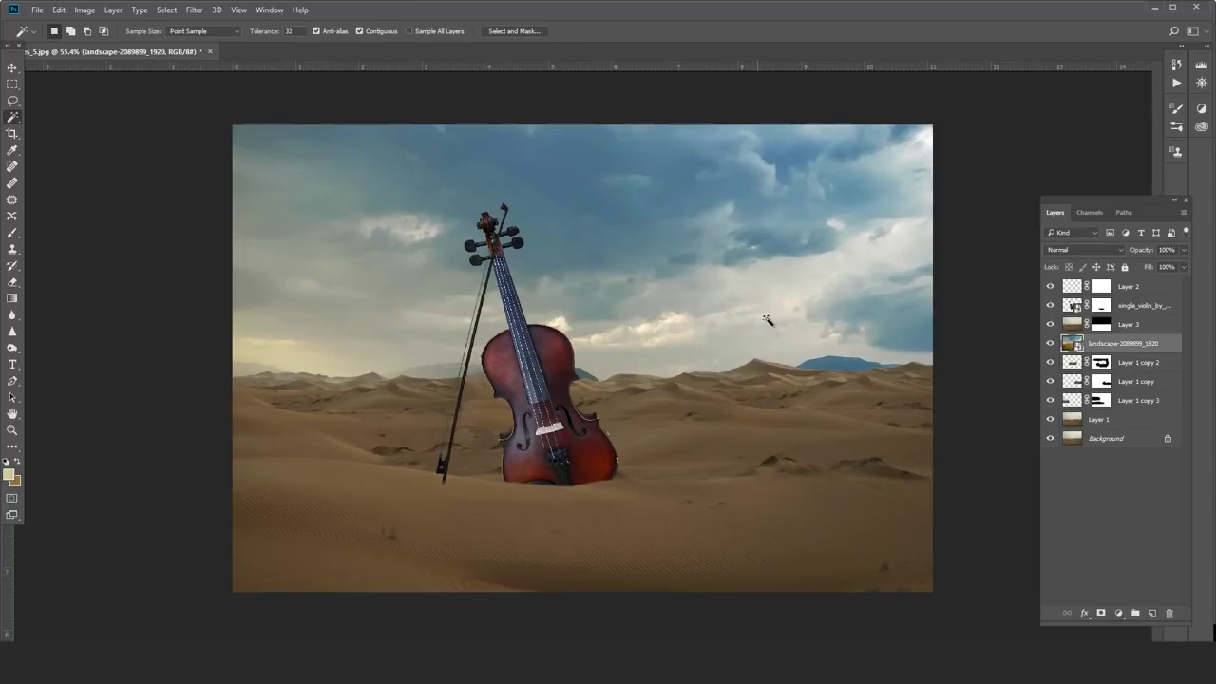
left_click(1050, 346)
left_click(1050, 346)
left_click(1050, 346)
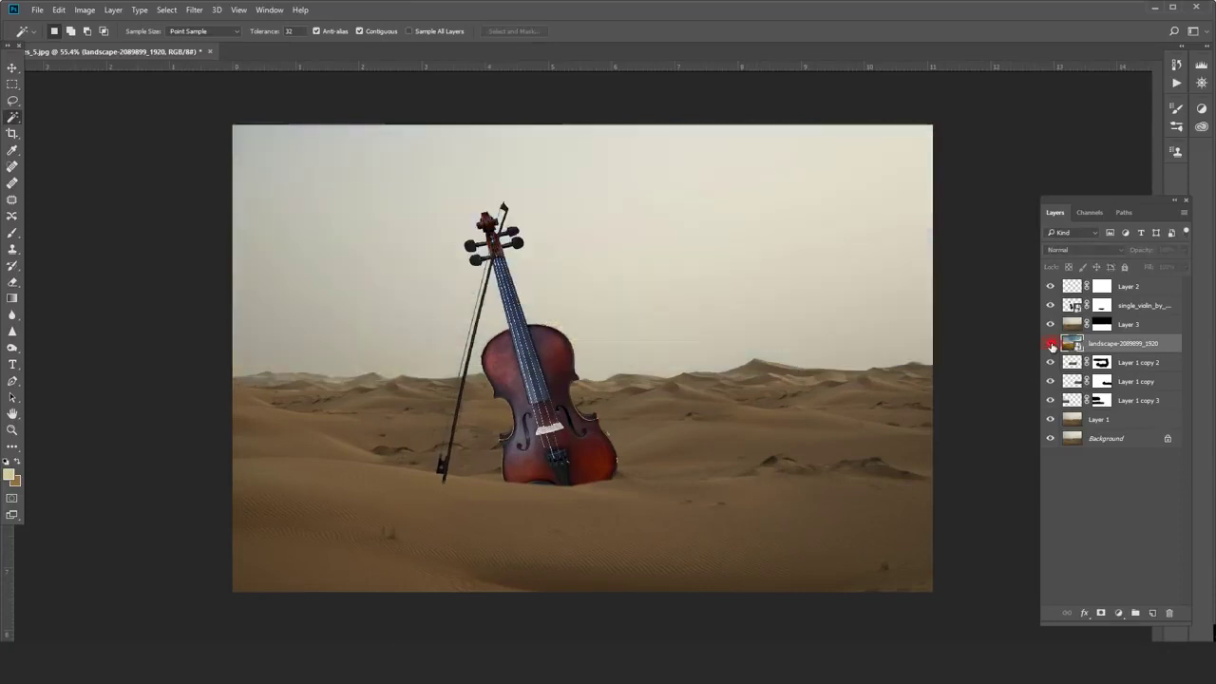
left_click(1051, 346)
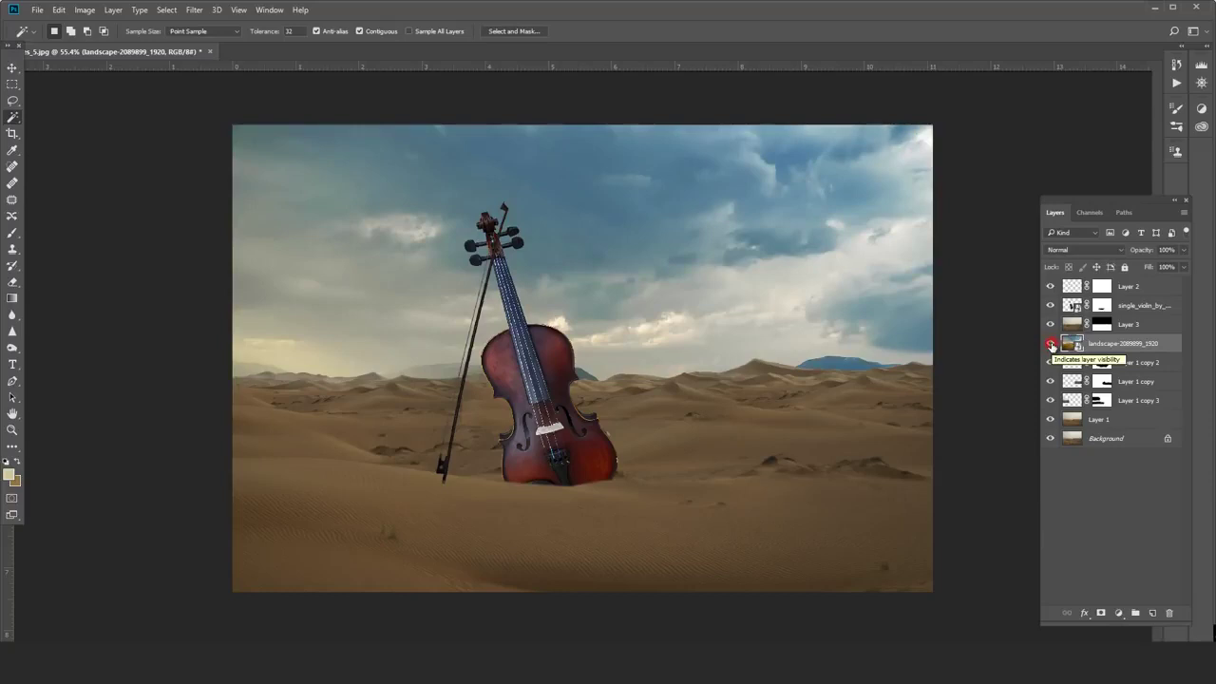
left_click(1051, 345)
left_click(1051, 346)
Duplicate the landscape layer and place the copy above Layer 3, showing the golden grass field.
left_click_drag(1108, 350, 1114, 325)
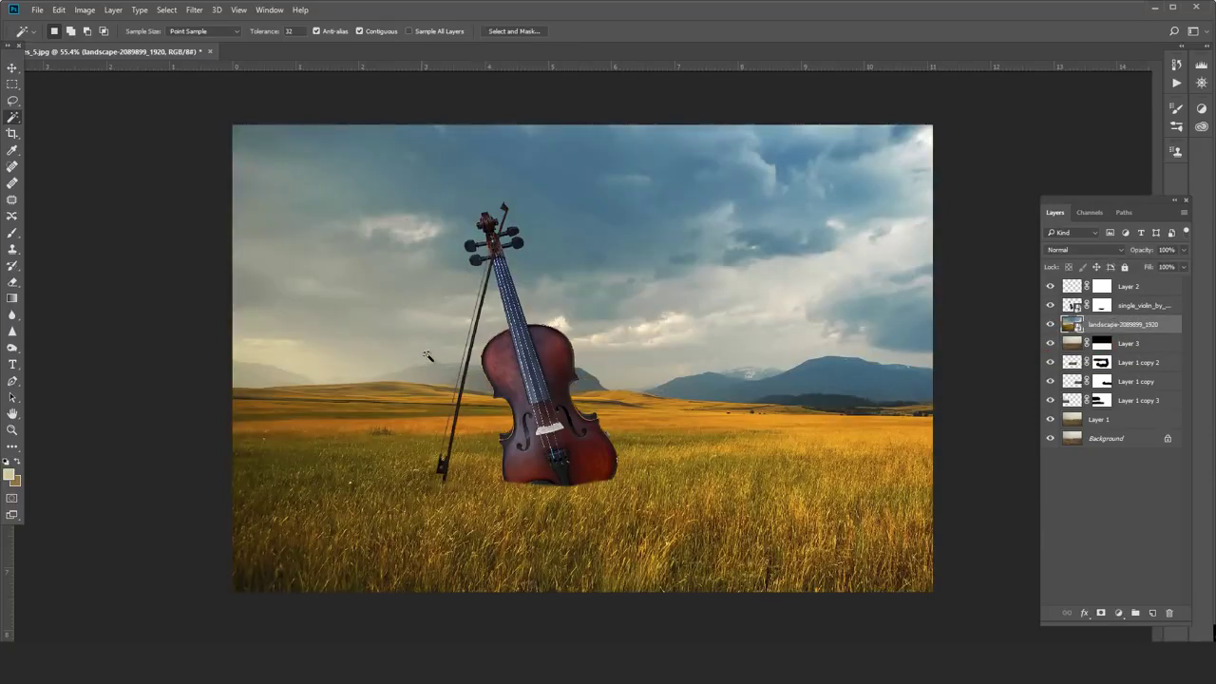
key("ctrl+bracketleft")
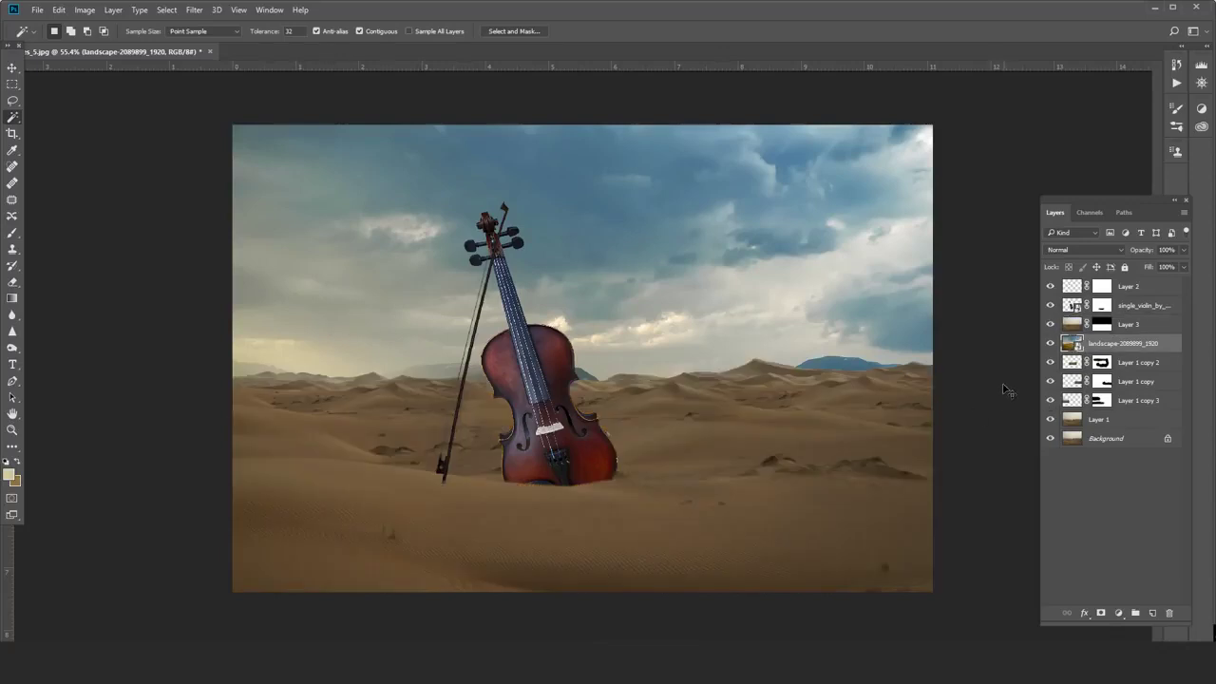
key("ctrl+j")
left_click_drag(1133, 346, 1133, 324)
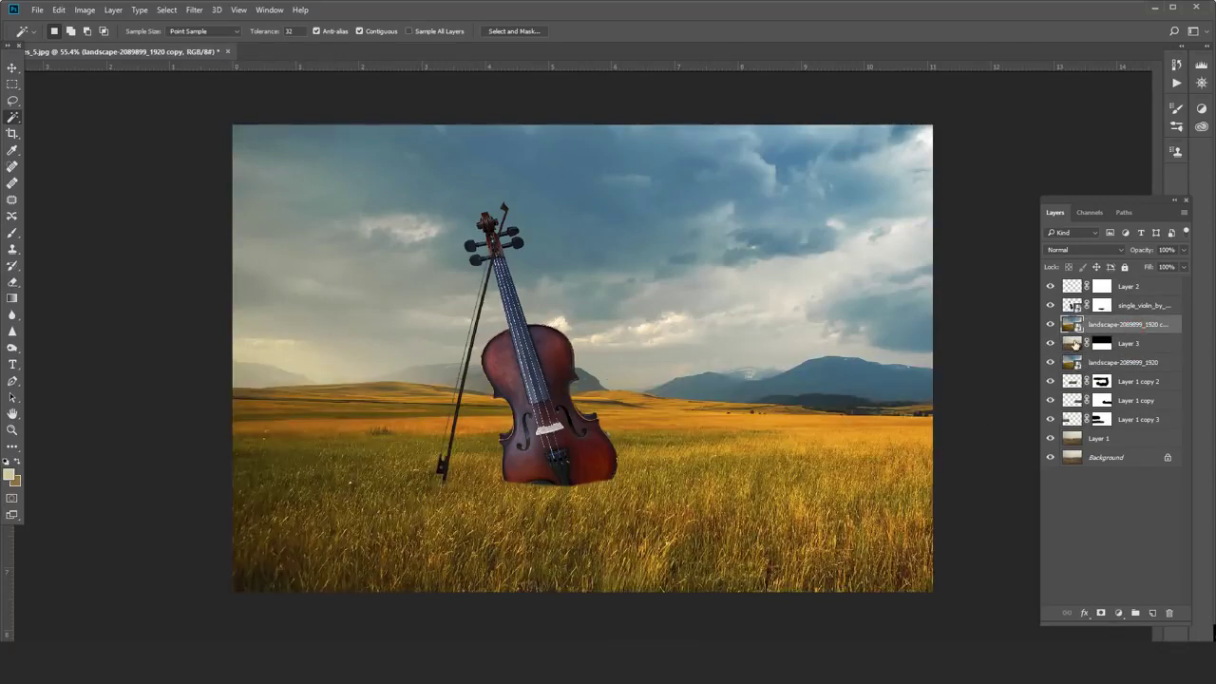
left_click(13, 298)
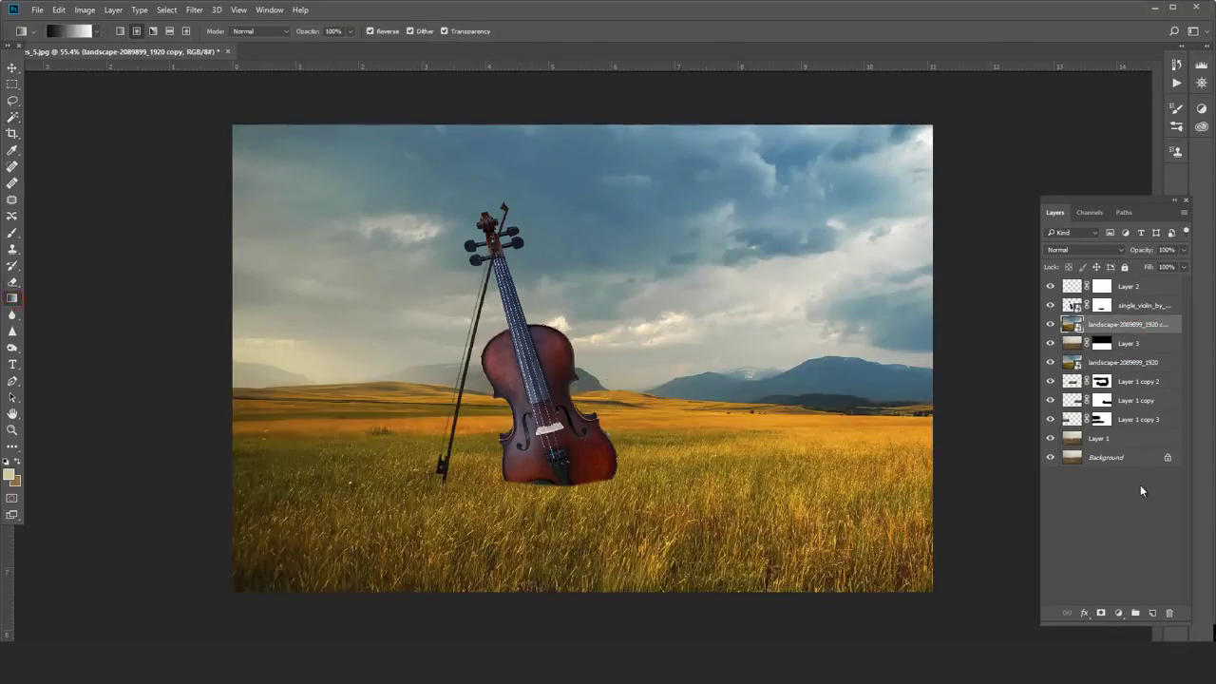
Mask the grass-field copy and test a radial grass patch beside the violin, then undo it.
left_click(1101, 613)
left_click_drag(709, 421, 761, 447)
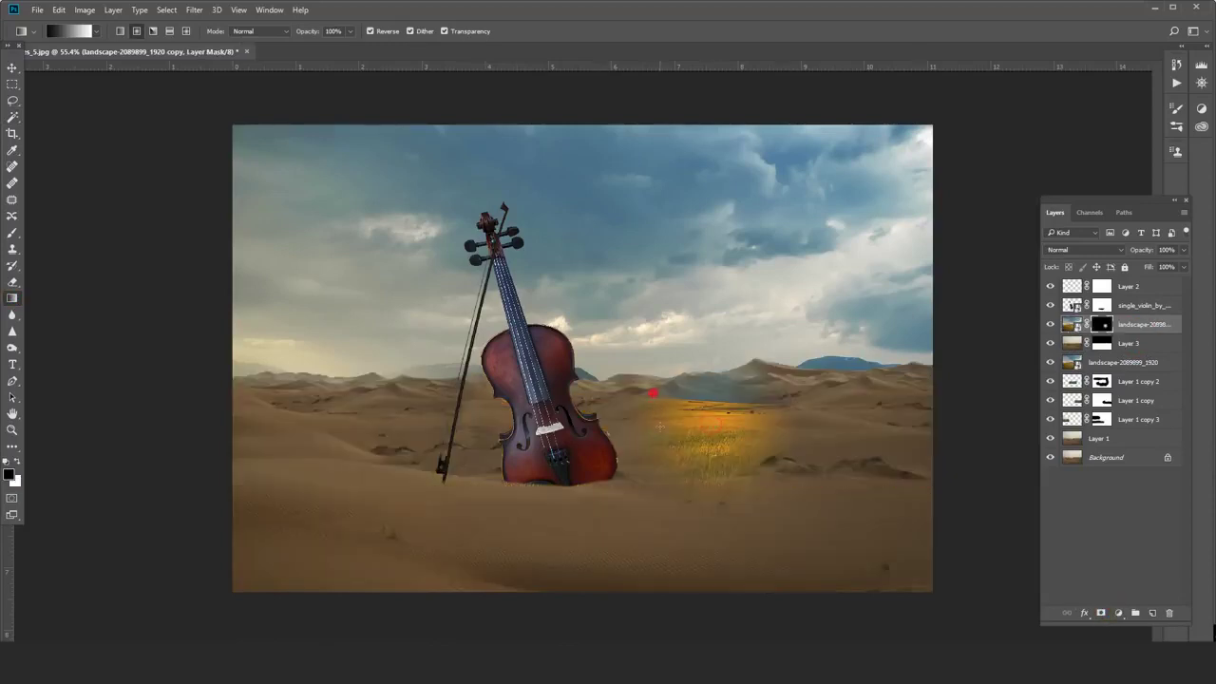
key("ctrl+z")
key("ctrl+z")
Try linear gradient grass blends along the horizon, then delete the grass-field copy layer.
left_click(120, 32)
left_click_drag(580, 406, 581, 464)
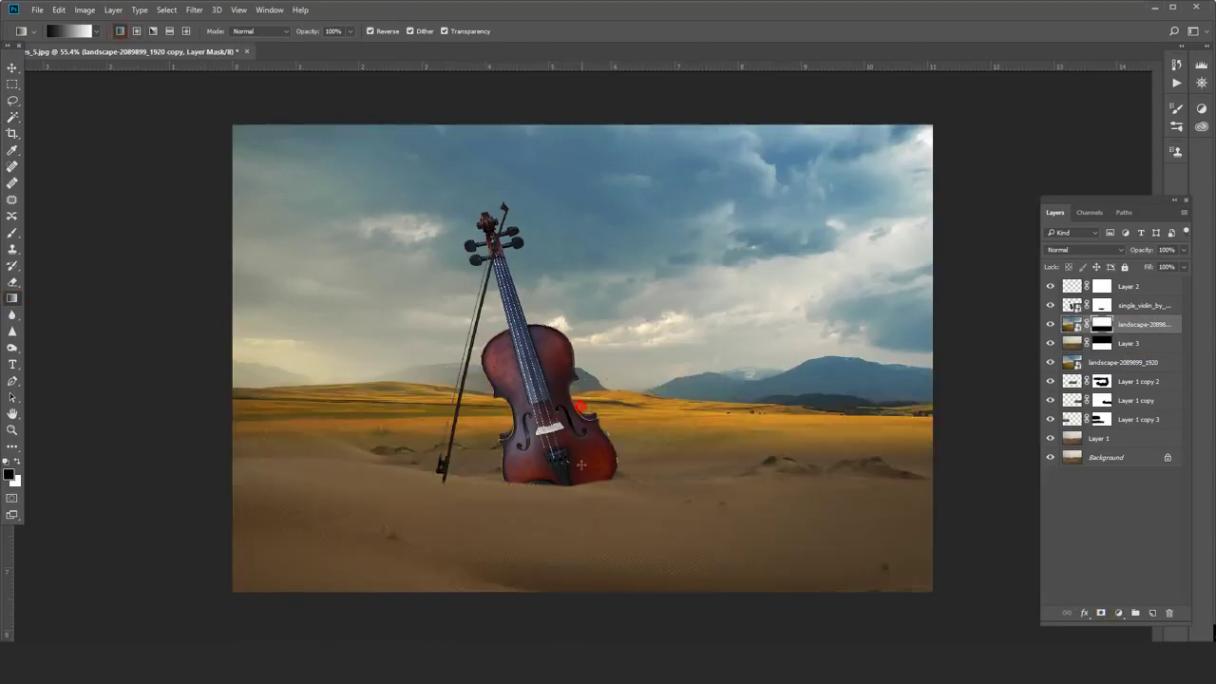
left_click_drag(580, 416, 569, 367)
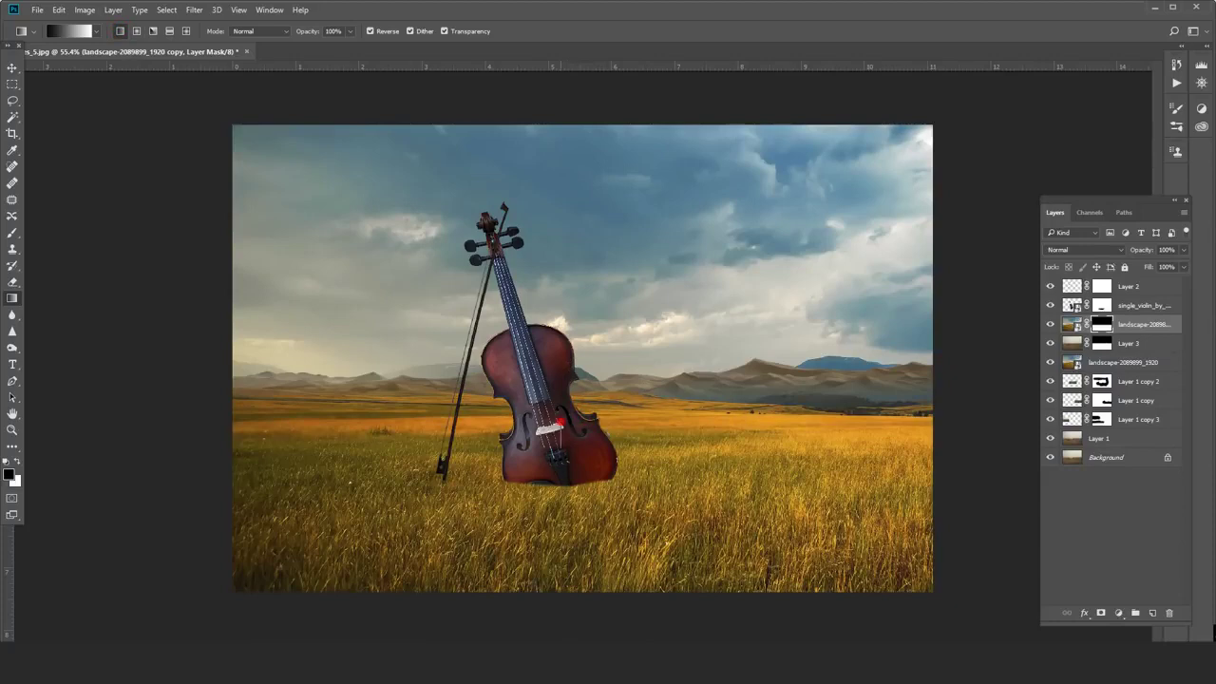
mouse_move(561, 421)
left_mouse_down()
mouse_move(573, 448)
mouse_move(592, 350)
mouse_move(622, 340)
mouse_move(664, 380)
left_mouse_up()
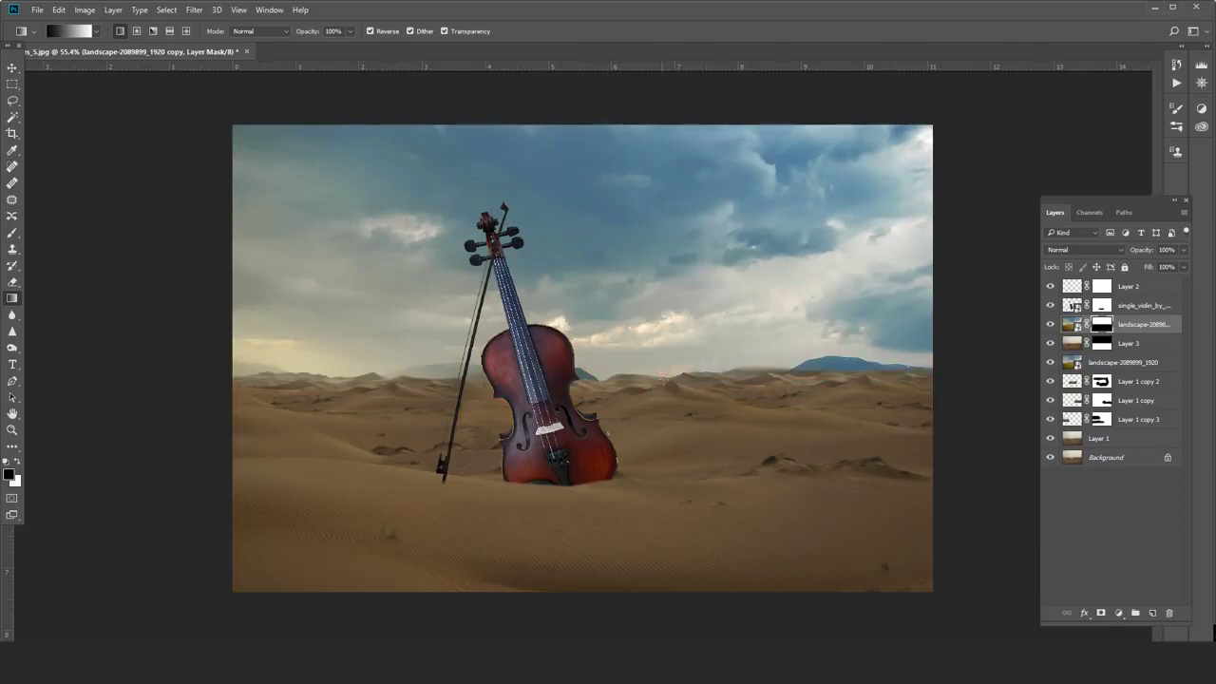
left_click_drag(1150, 324, 1170, 613)
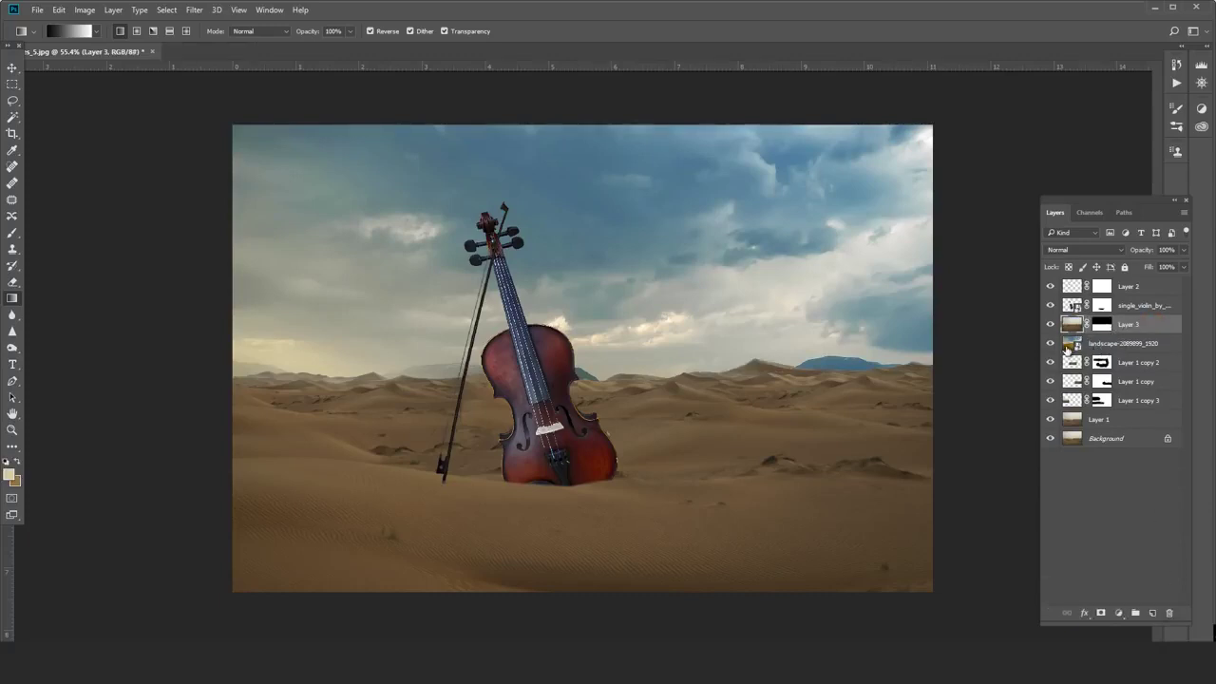
Clone dune texture near the horizon with an enlarged Clone Stamp brush.
left_click(1050, 343)
left_click(1050, 343)
left_click(12, 249)
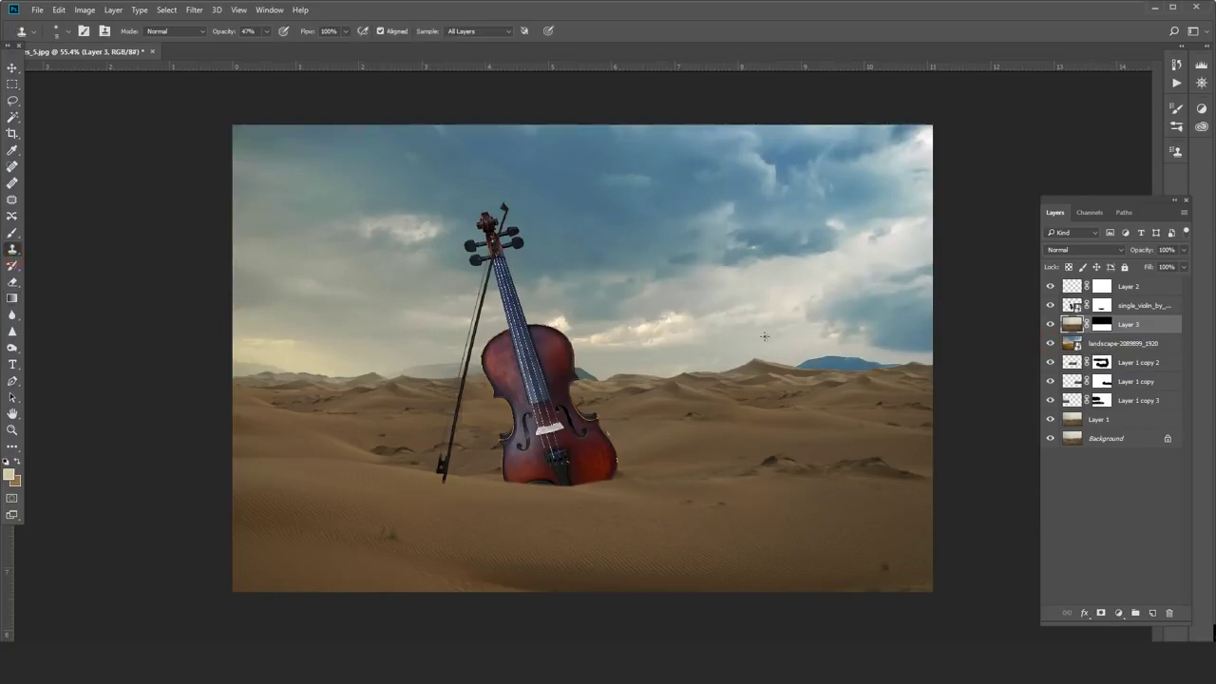
key("bracketright")
key("bracketright")
key("bracketright")
left_click(772, 340, "alt")
left_click(800, 357)
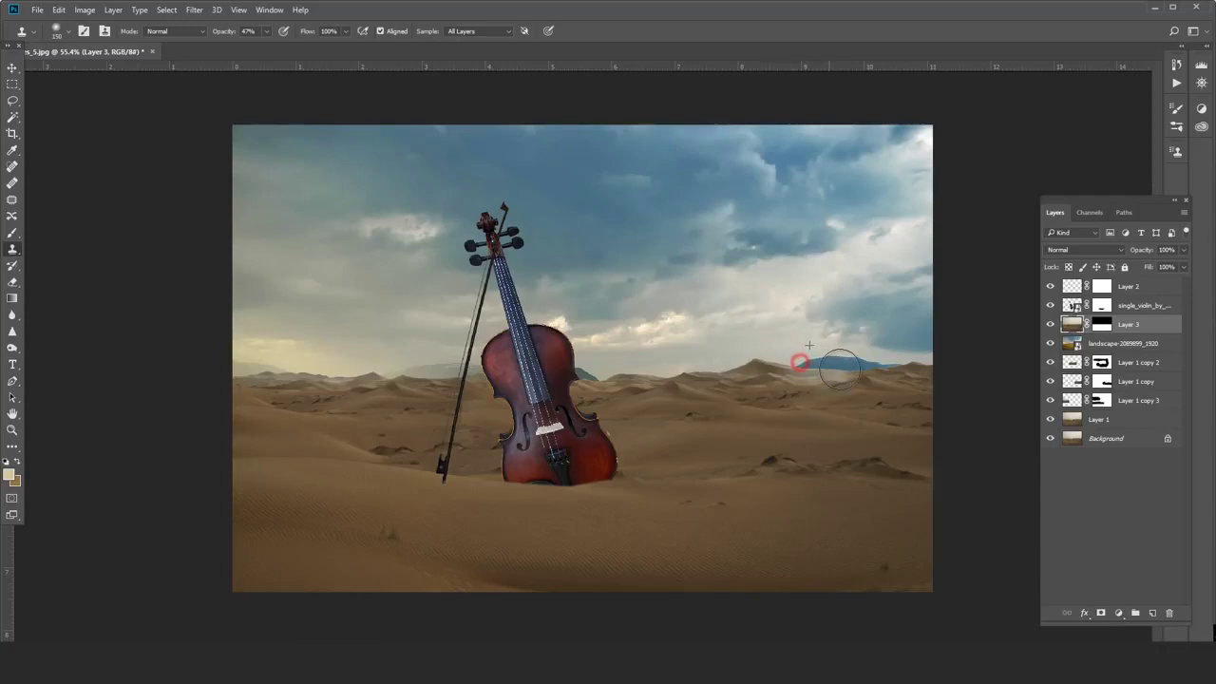
Keep the landscape smart object unrasterized and set clone sampling to Current & Below.
left_click(1096, 345)
left_click(782, 333)
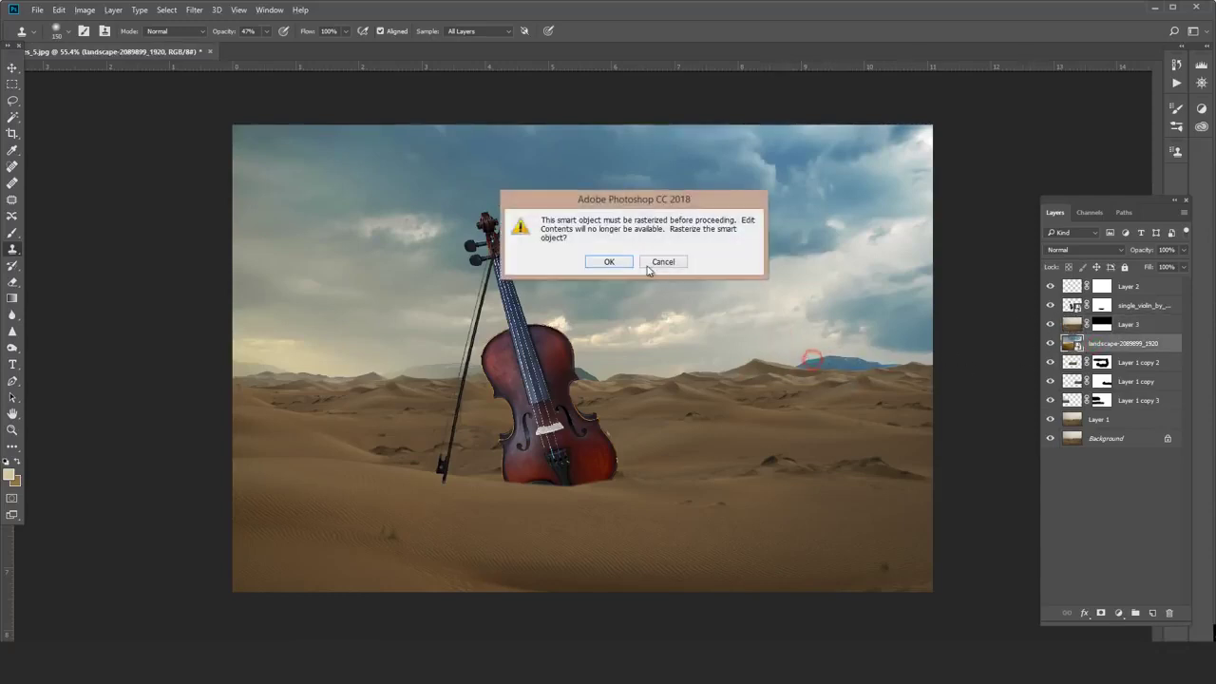
left_click(663, 261)
left_click(502, 32)
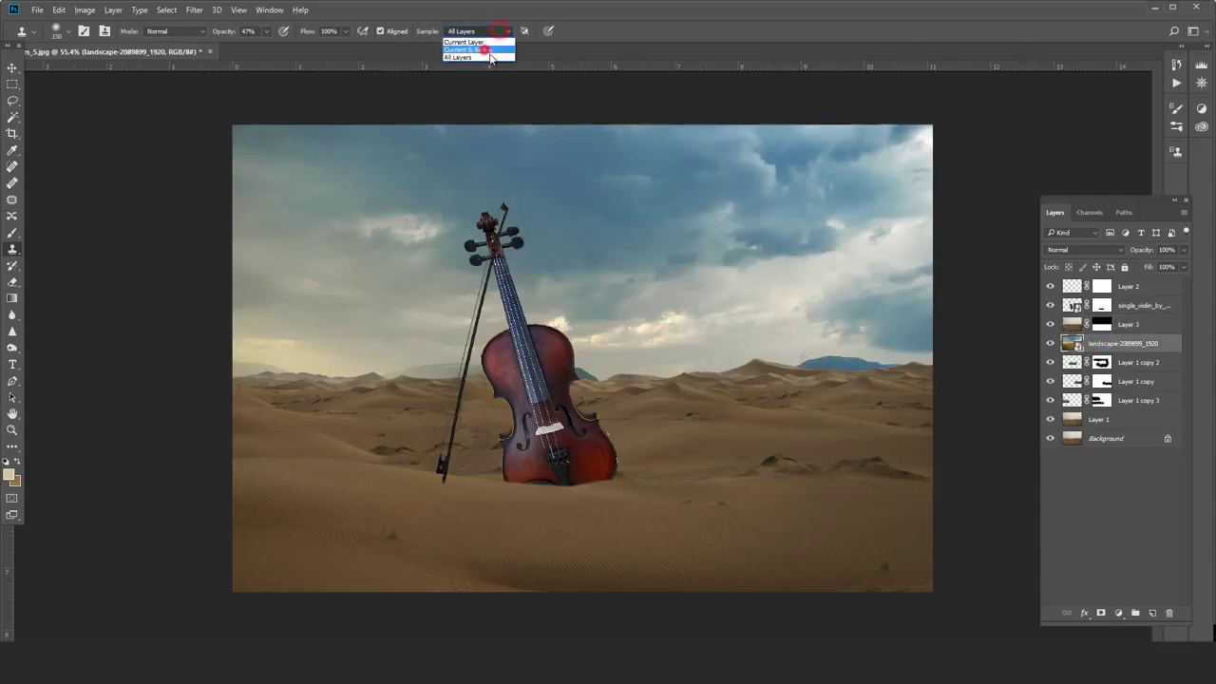
left_click(473, 52)
right_click(1133, 353)
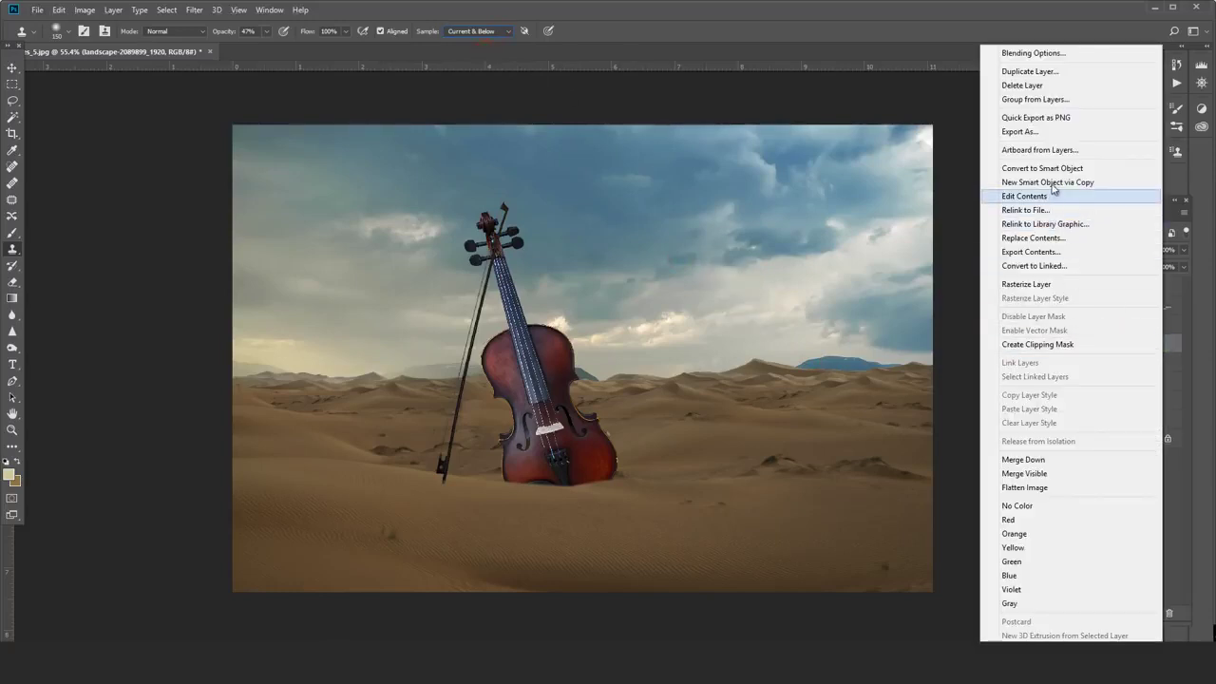
left_click(1044, 284)
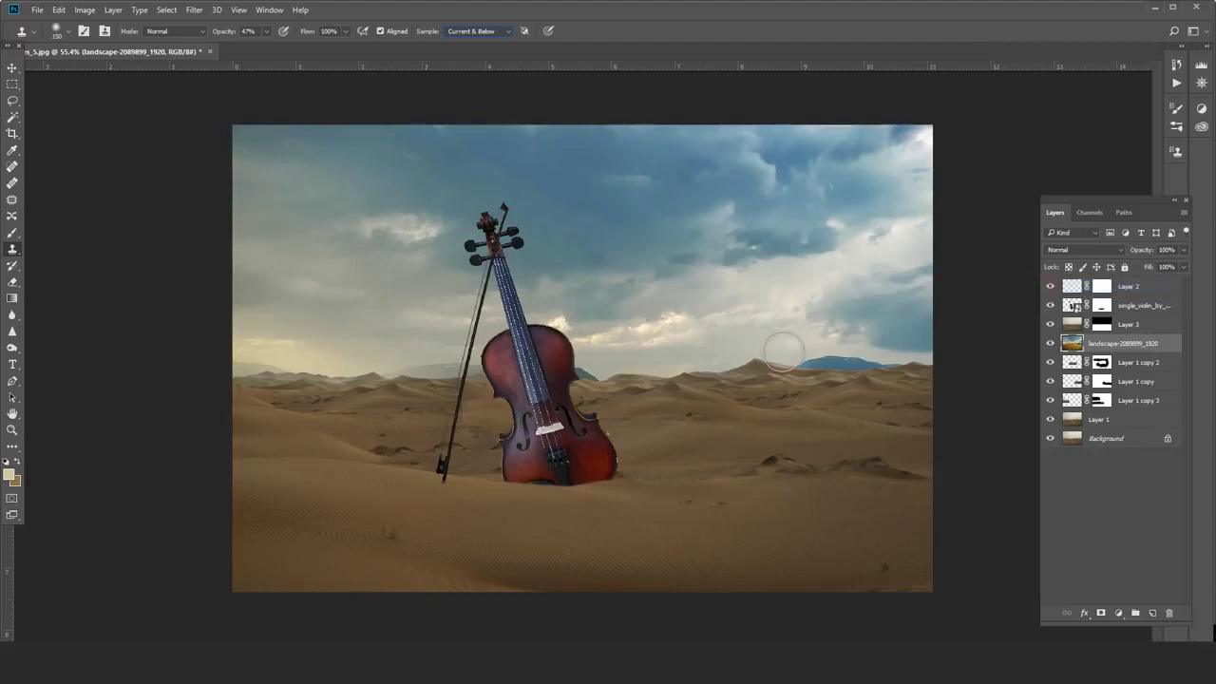
Clone sand over the distant bluish hills and the grey smudge beside the violin.
left_click(782, 347, "alt")
left_click(804, 356)
left_click(810, 358)
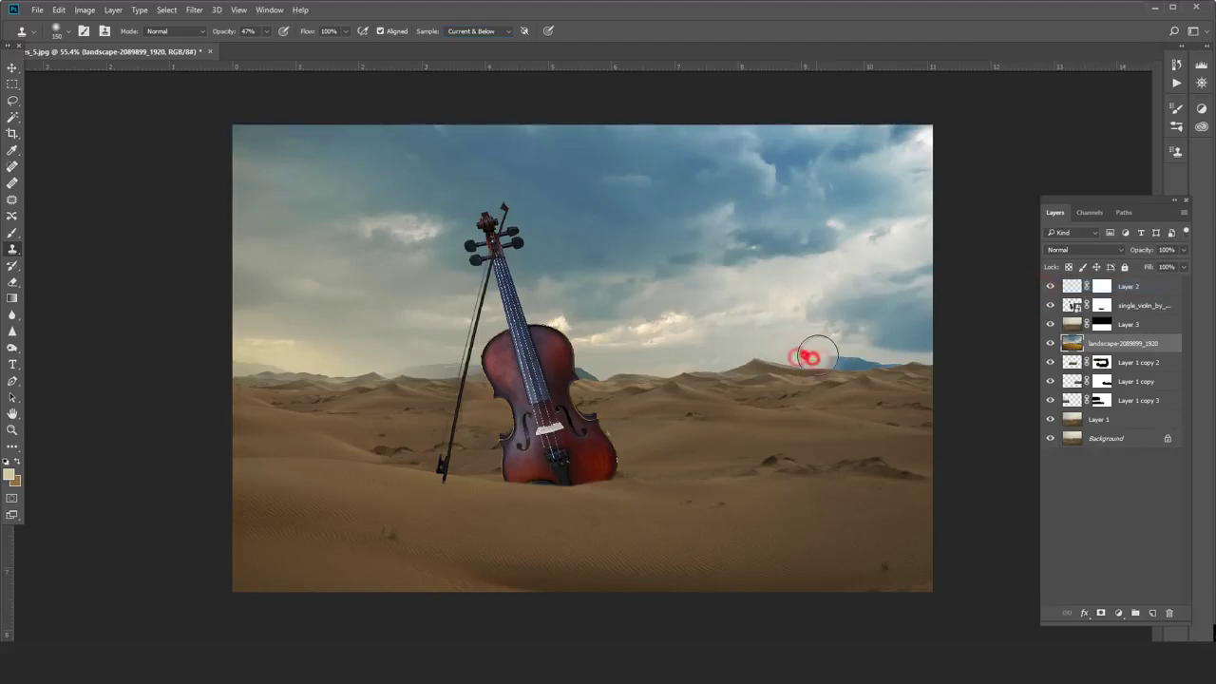
left_click(864, 356)
left_click(885, 358)
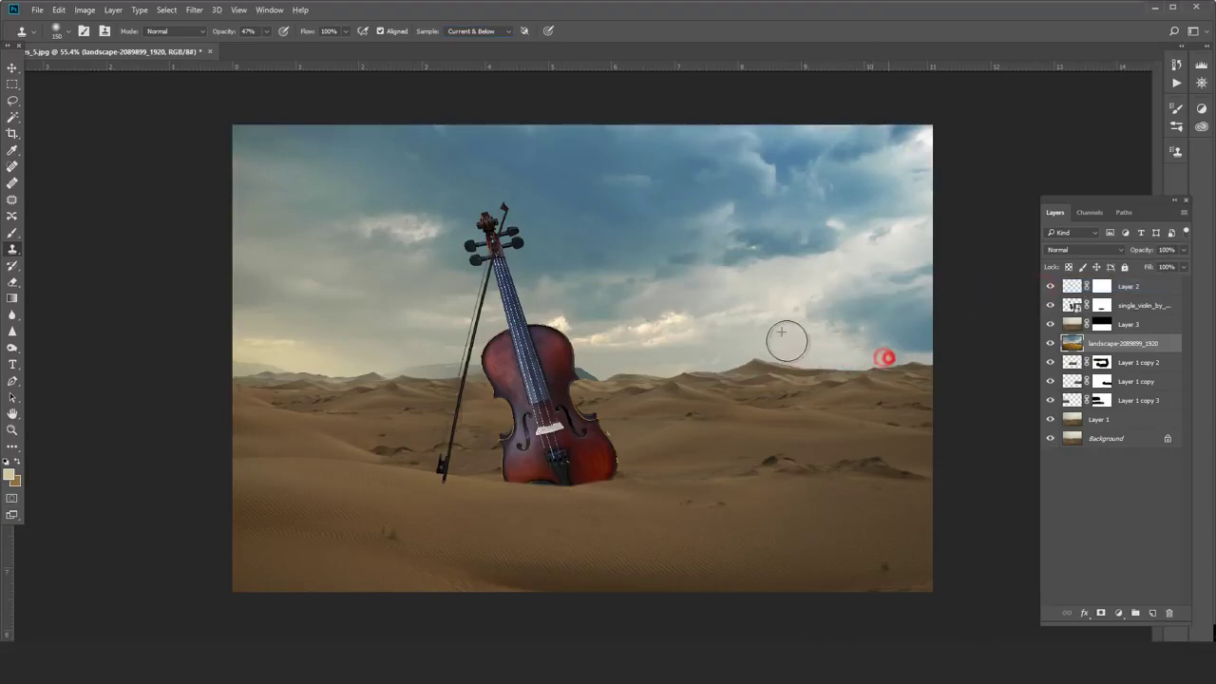
left_click_drag(629, 360, 588, 368)
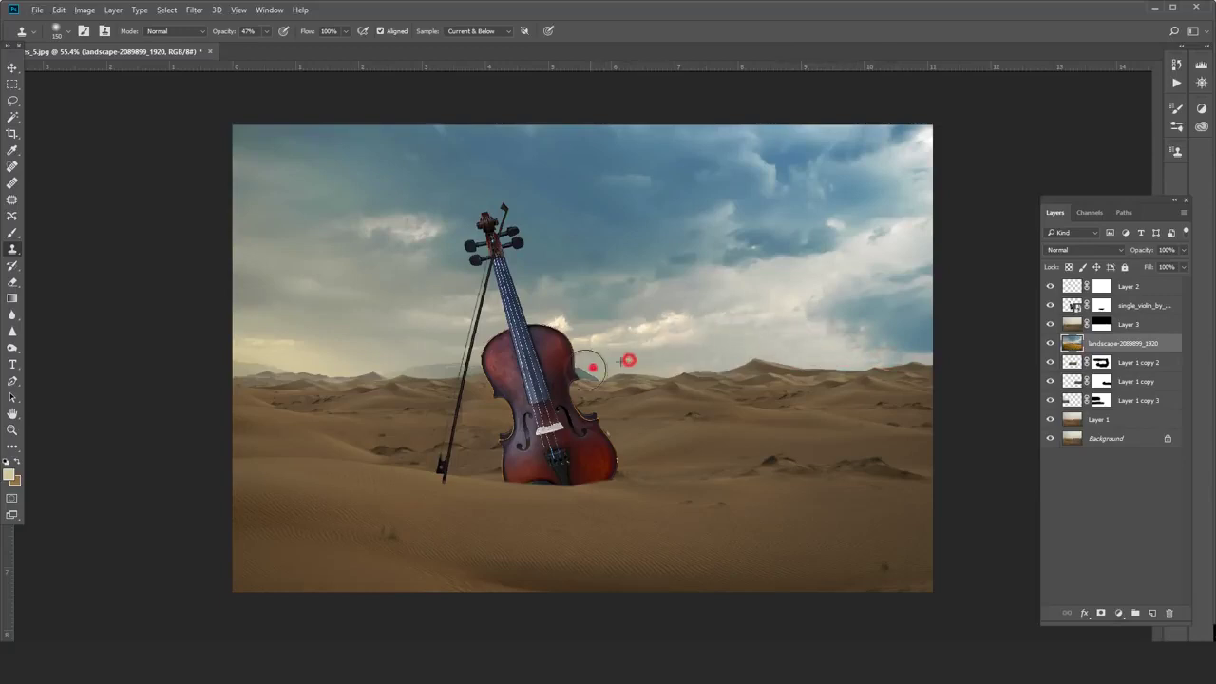
left_click(583, 361)
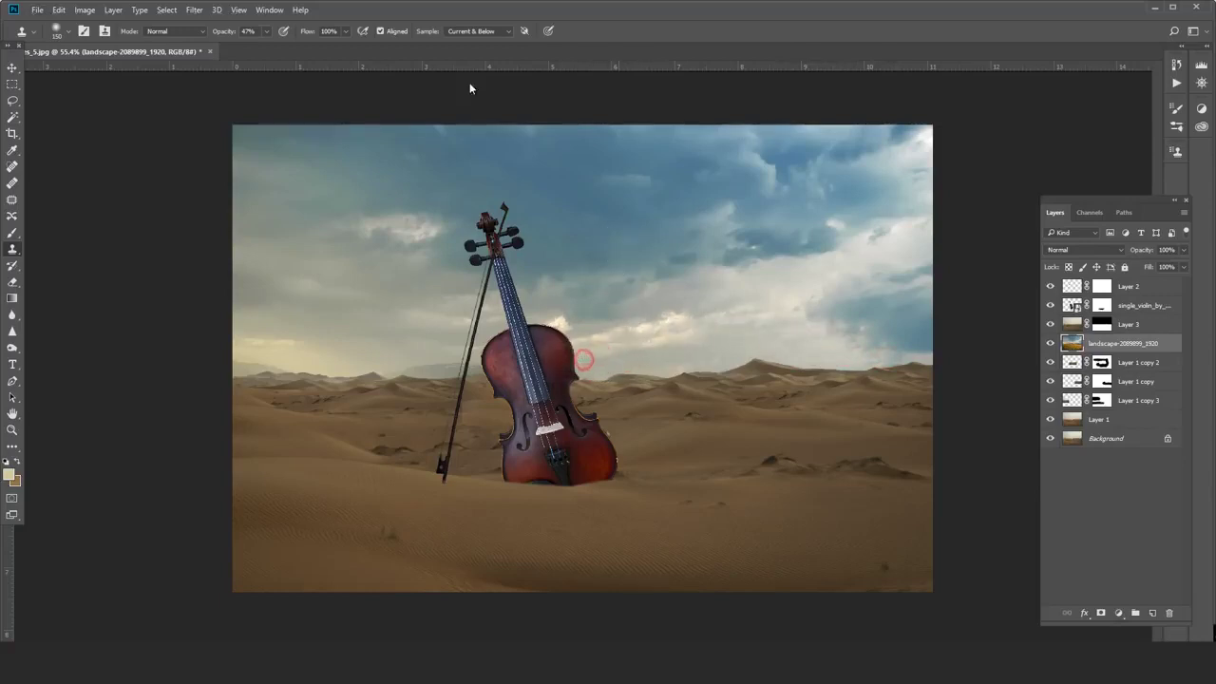
Set the Clone Stamp's Sample option back to Current Layer.
left_click(480, 31)
left_click(466, 42)
left_click(490, 31)
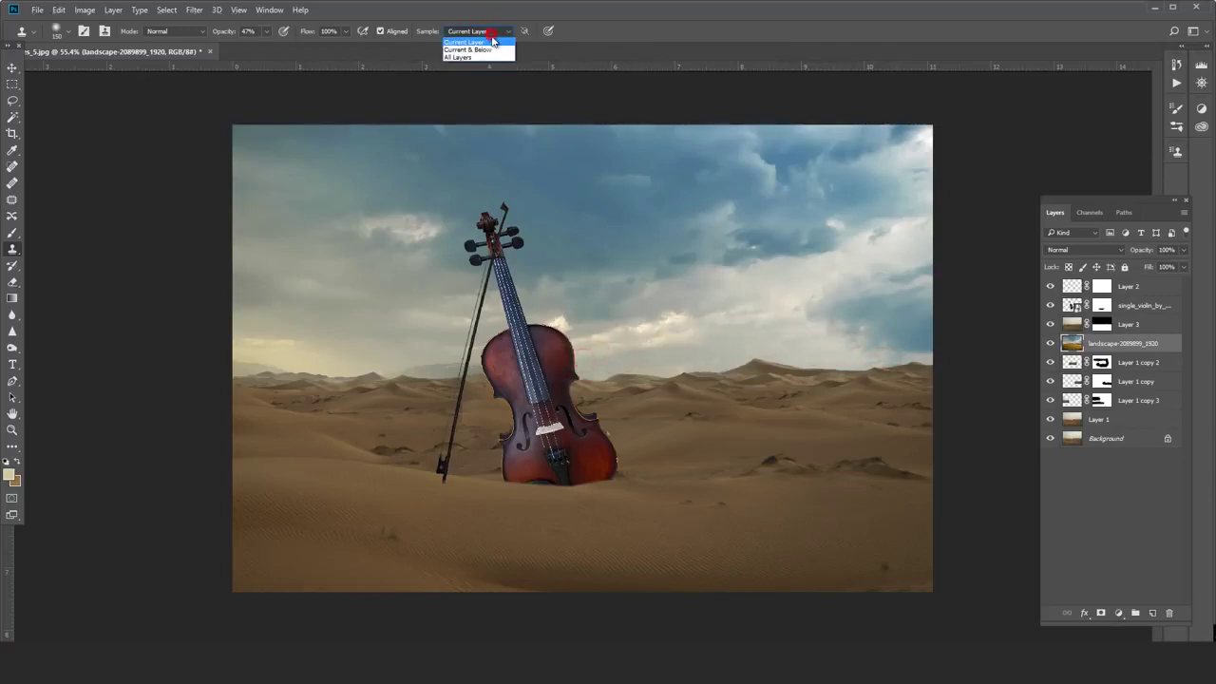
left_click(493, 42)
left_click(12, 67)
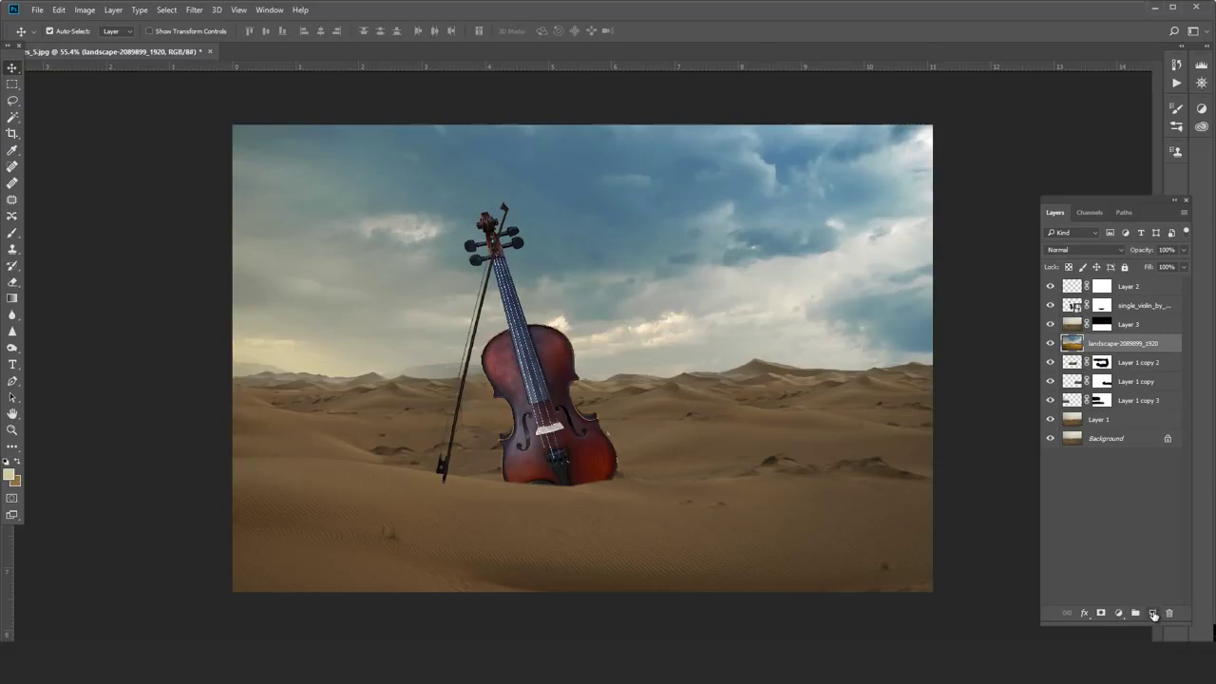
Clip a Hue/Saturation layer to the landscape, lowering Master saturation and Blues to -36.
left_click(1119, 613)
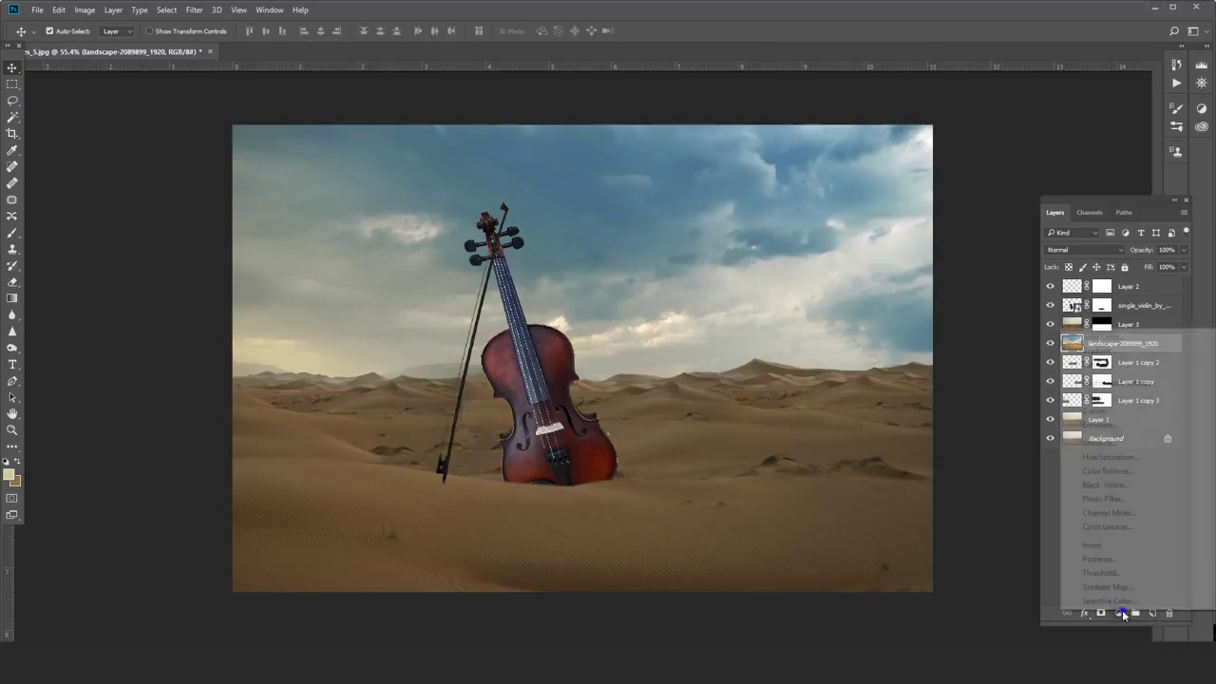
left_click(1129, 457)
left_click_drag(1128, 330, 1130, 348)
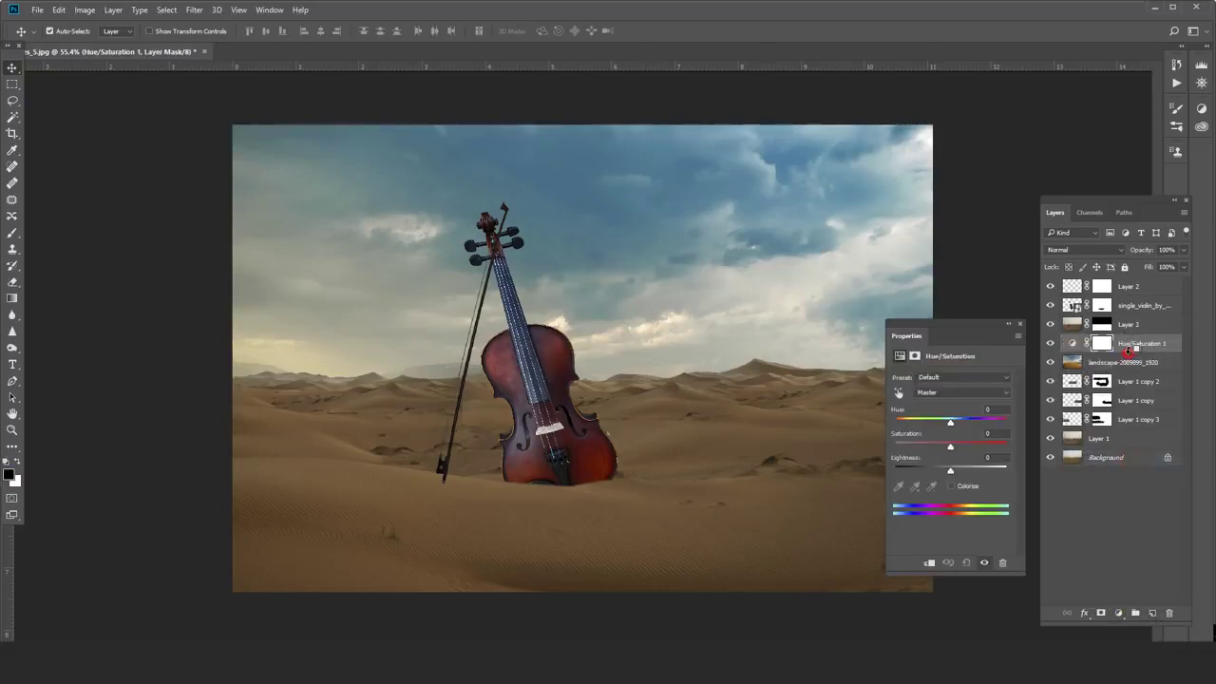
left_click(1129, 351, "alt")
mouse_move(945, 452)
left_mouse_down()
mouse_move(923, 450)
mouse_move(940, 455)
left_mouse_up()
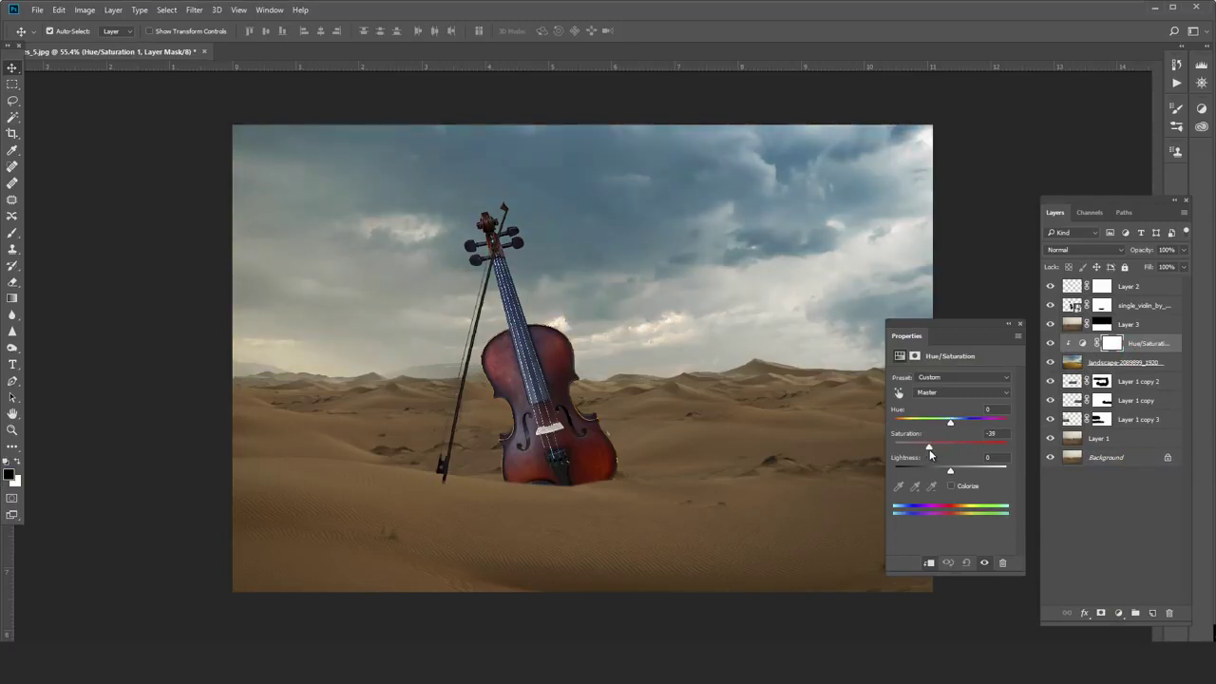
left_click(949, 393)
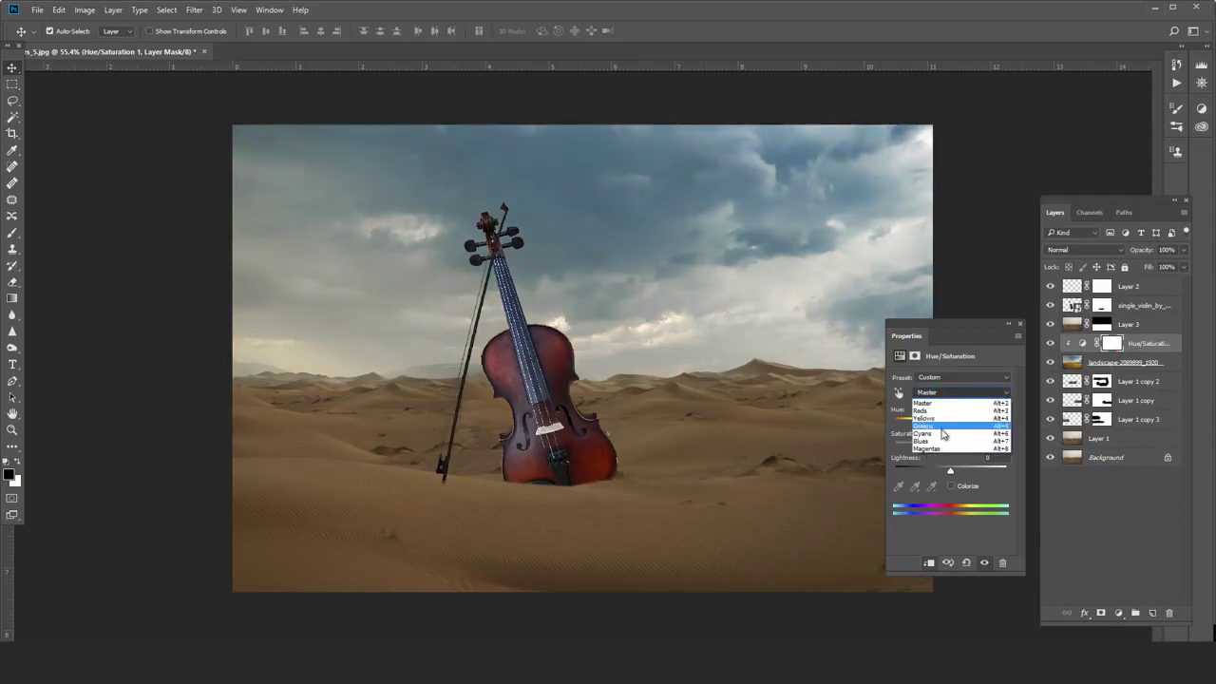
left_click(945, 441)
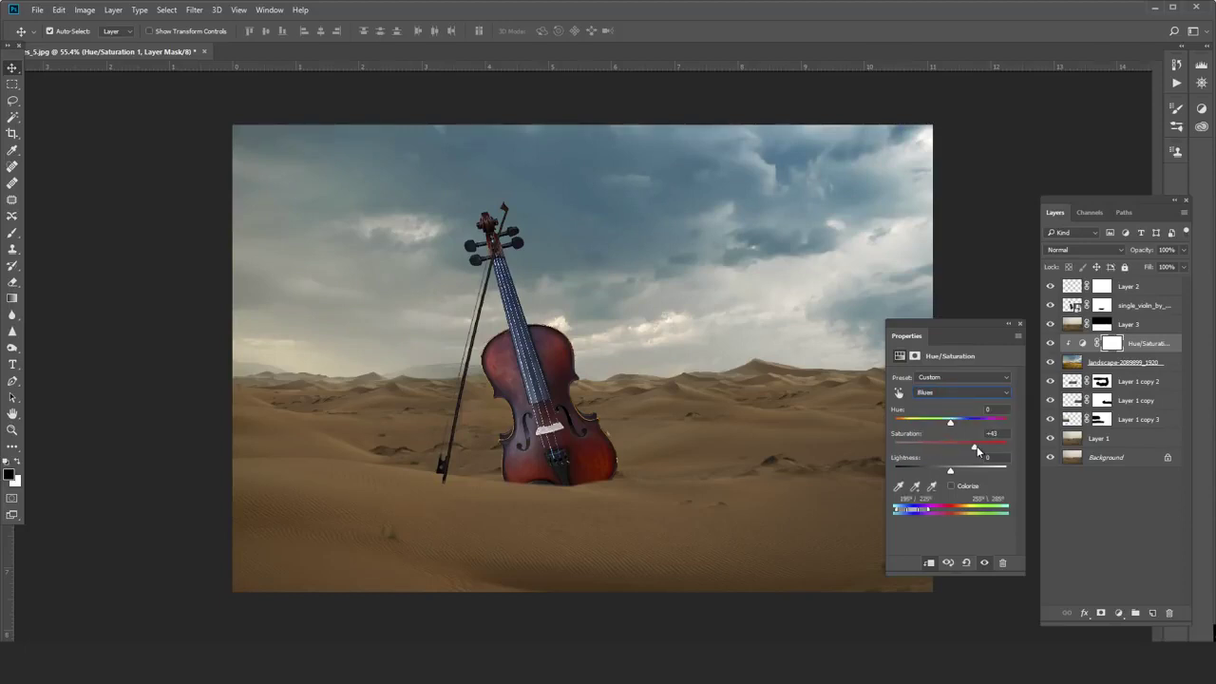
left_click_drag(936, 449, 922, 450)
left_click(1020, 324)
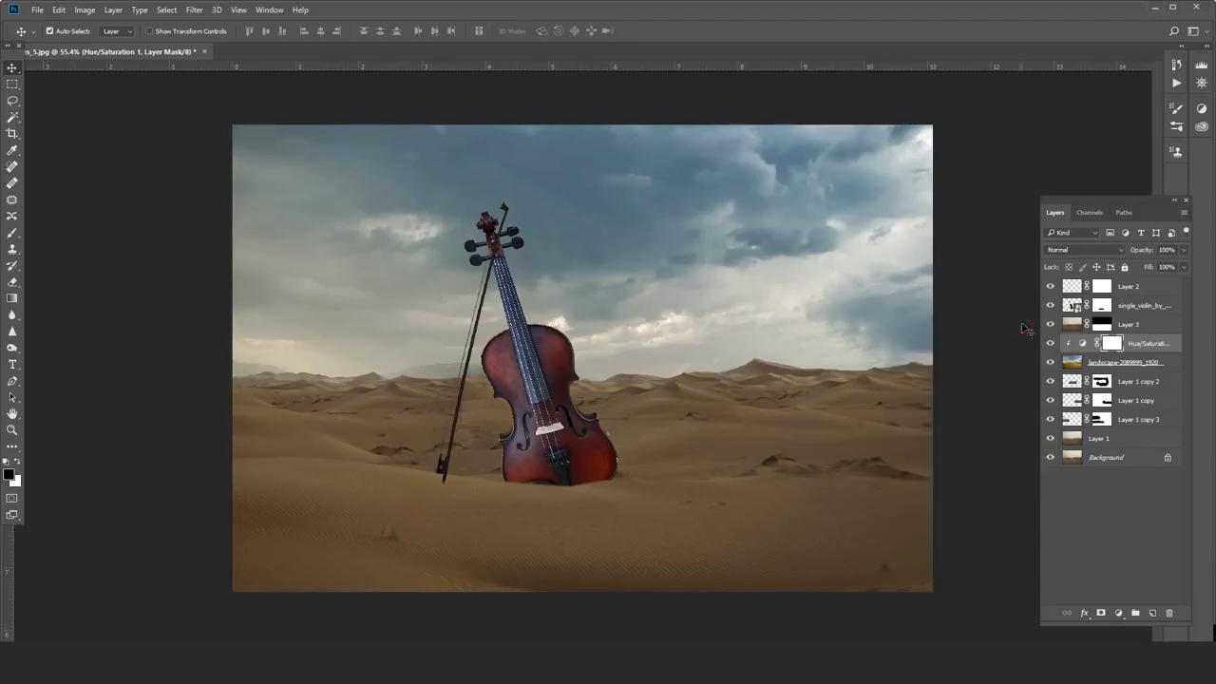
left_click(1140, 328)
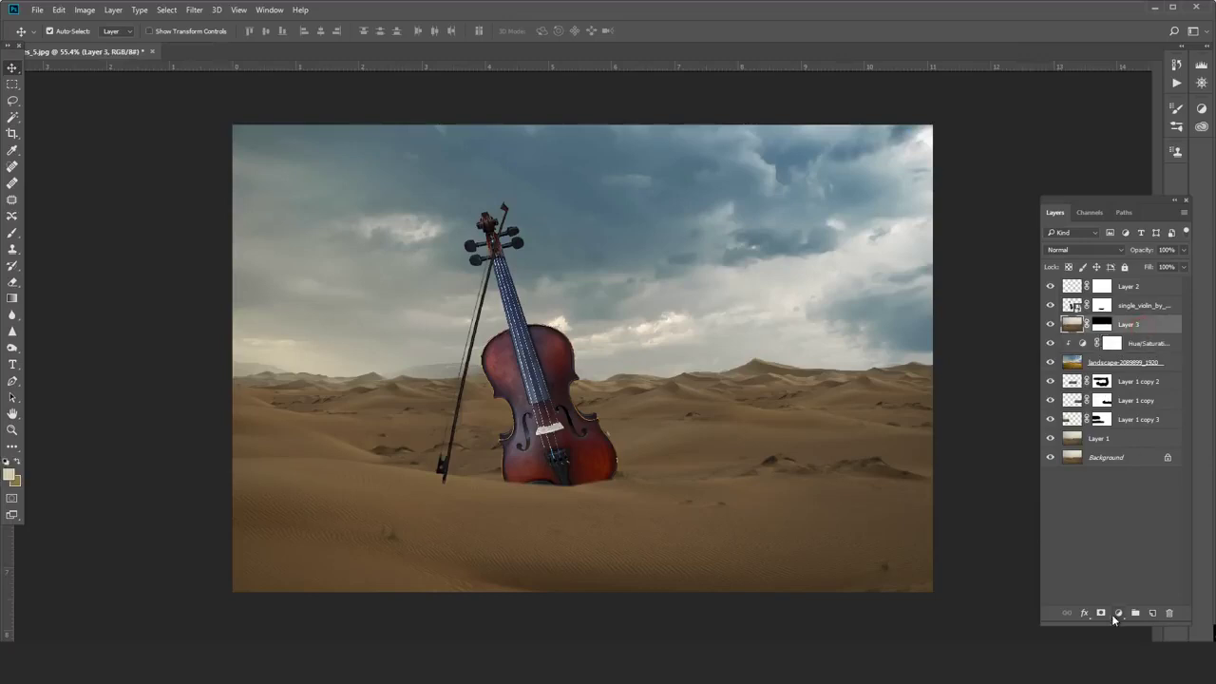
Add a Bleach Bypass.look Color Lookup adjustment clipped to Layer 3.
left_click(1050, 324)
left_click(1050, 324)
left_click(1118, 613)
left_click(1107, 456)
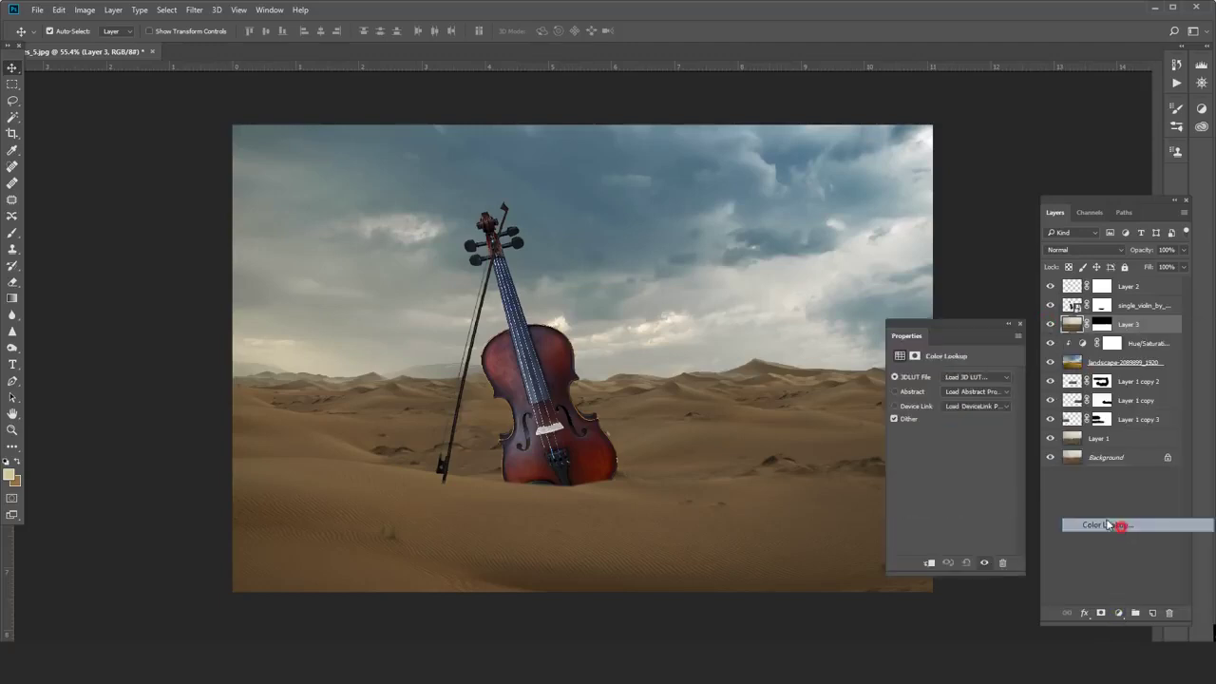
left_click(985, 380)
left_click(1007, 80)
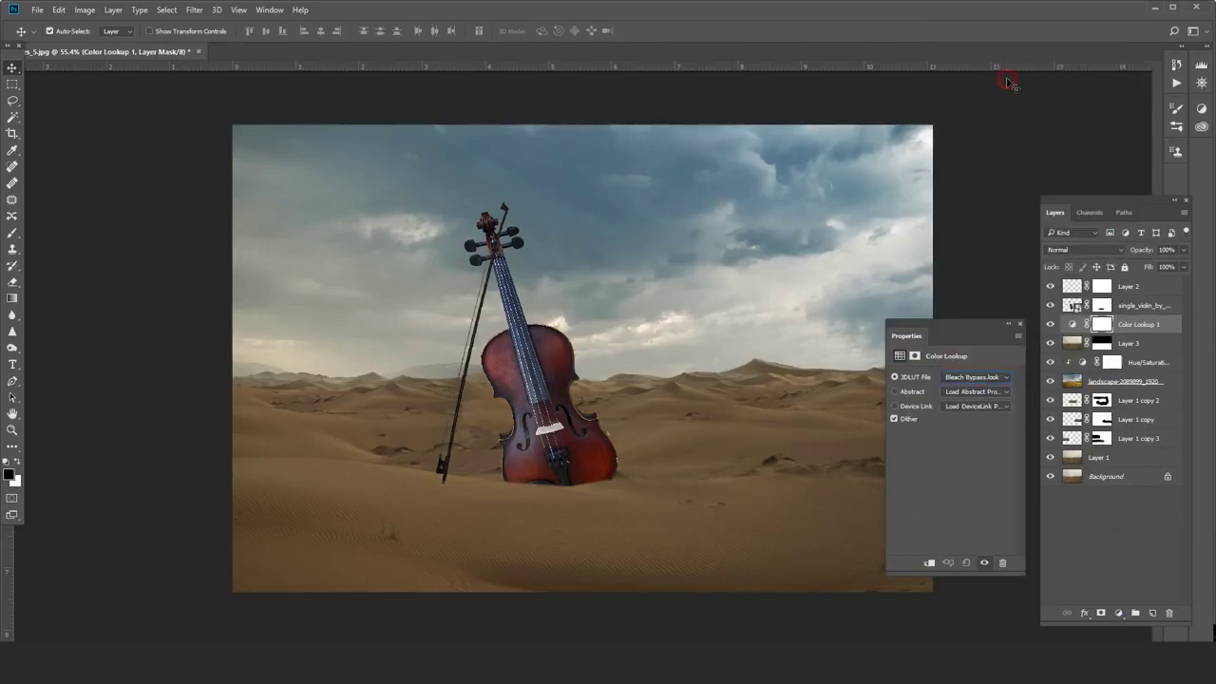
left_click(1020, 326)
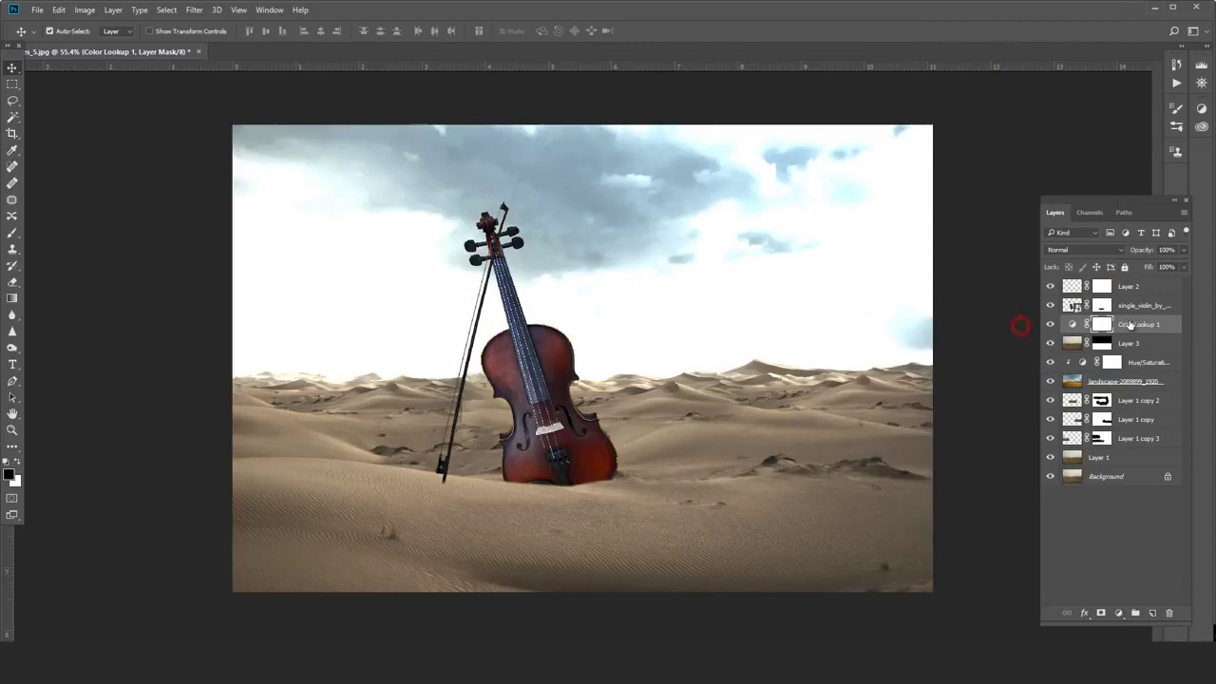
left_click(1140, 330, "alt")
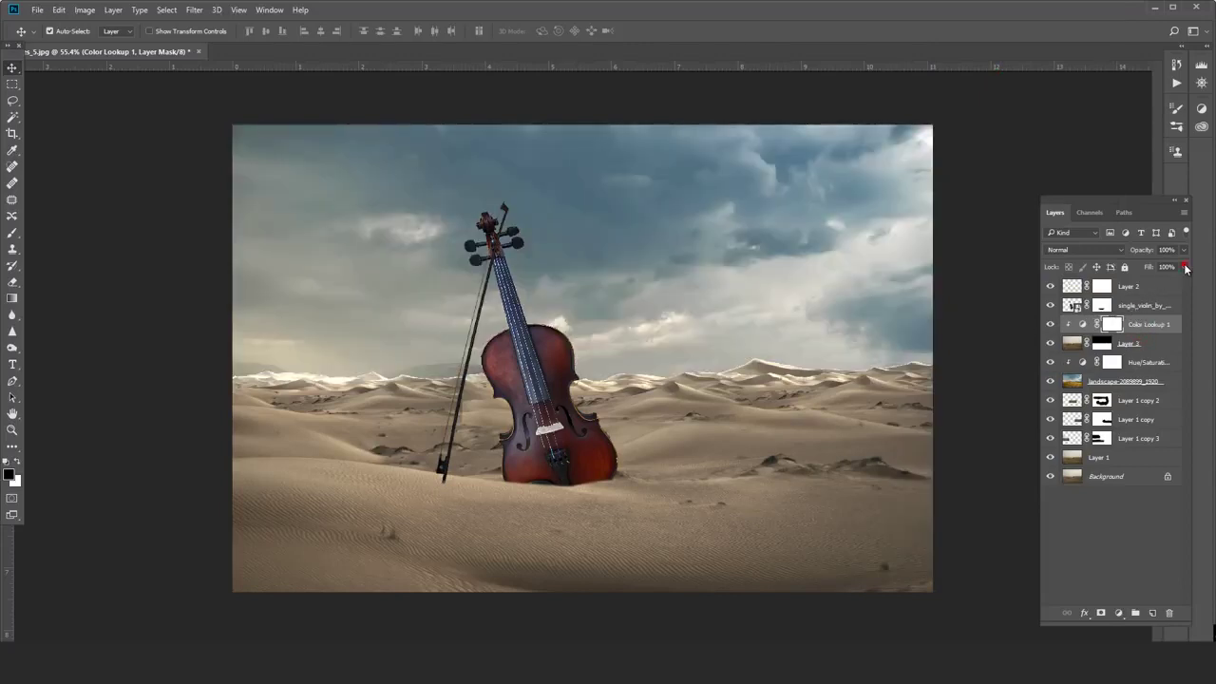
Lower the Color Lookup's fill and set its opacity to about 70%.
left_click(1186, 267)
mouse_move(1185, 283)
left_mouse_down()
mouse_move(1124, 287)
mouse_move(1188, 285)
mouse_move(1165, 272)
left_mouse_up()
left_click(1183, 249)
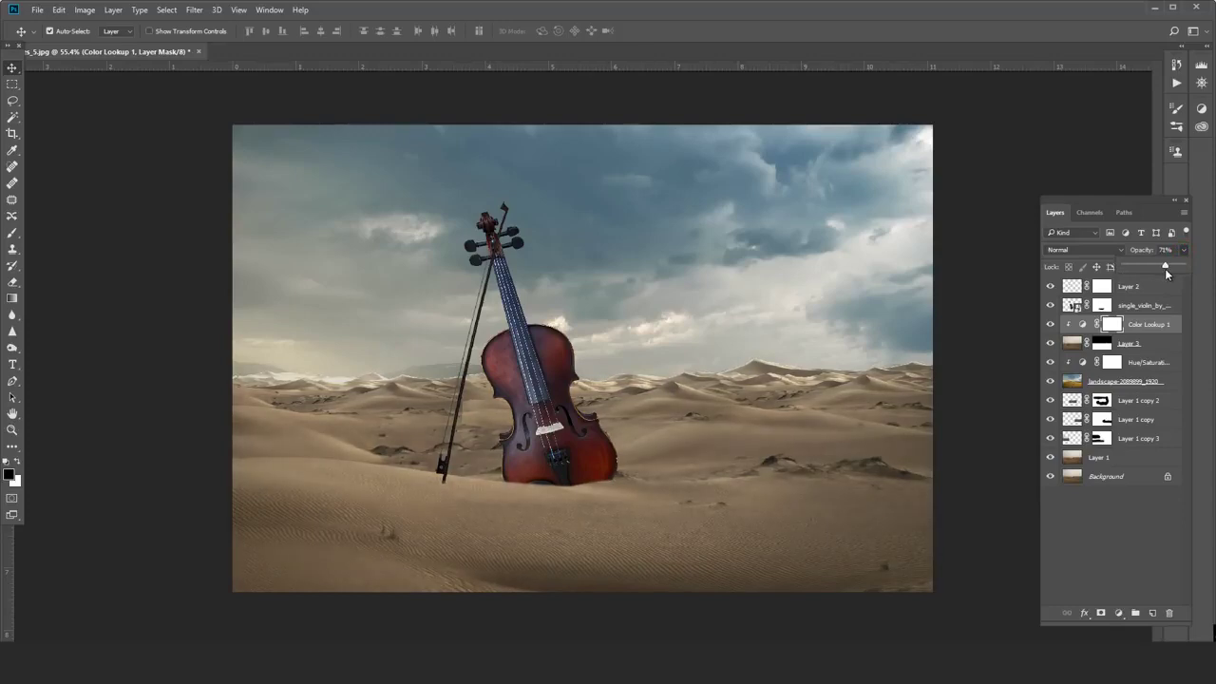
left_click_drag(1150, 266, 1171, 270)
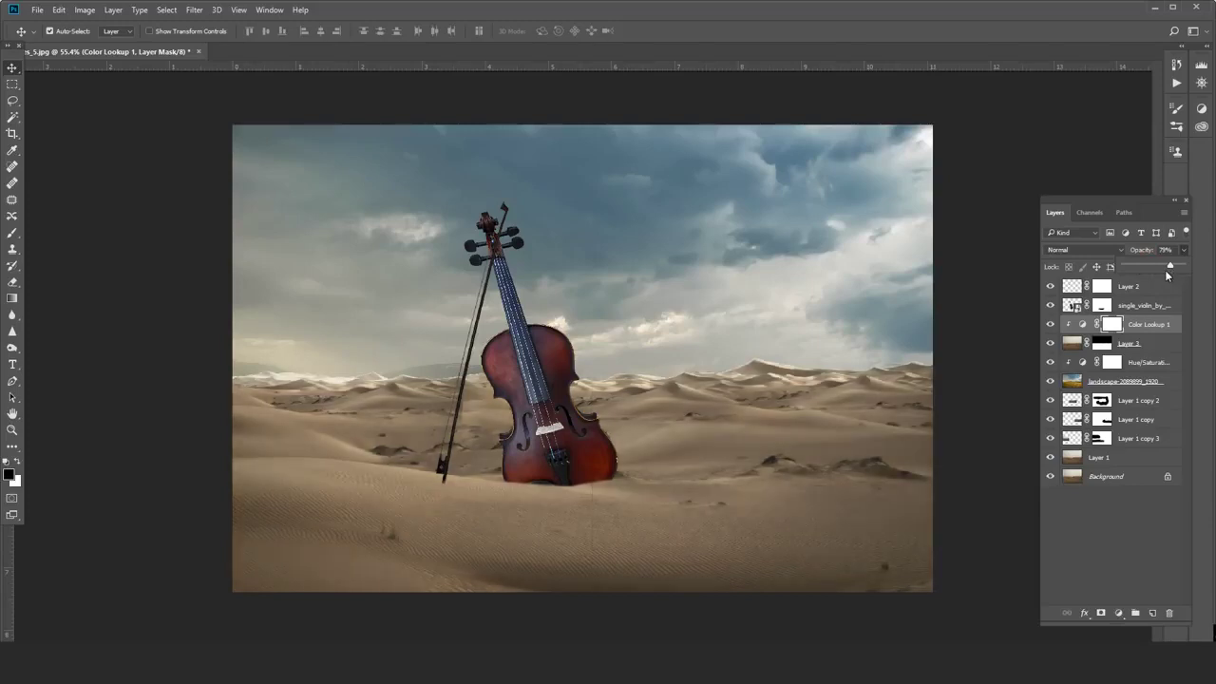
left_click_drag(1166, 274, 1160, 273)
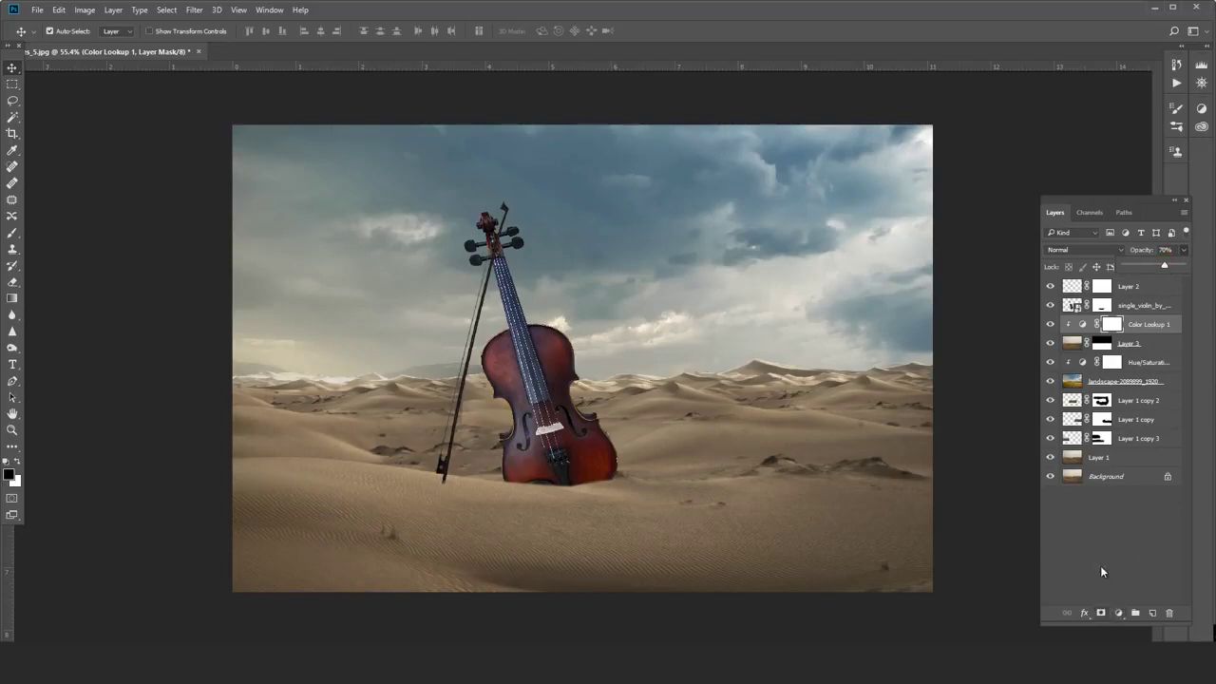
Paint a beige glow over the left dunes on a new layer with a 33%, size-500 brush.
left_click(1112, 324)
key("b")
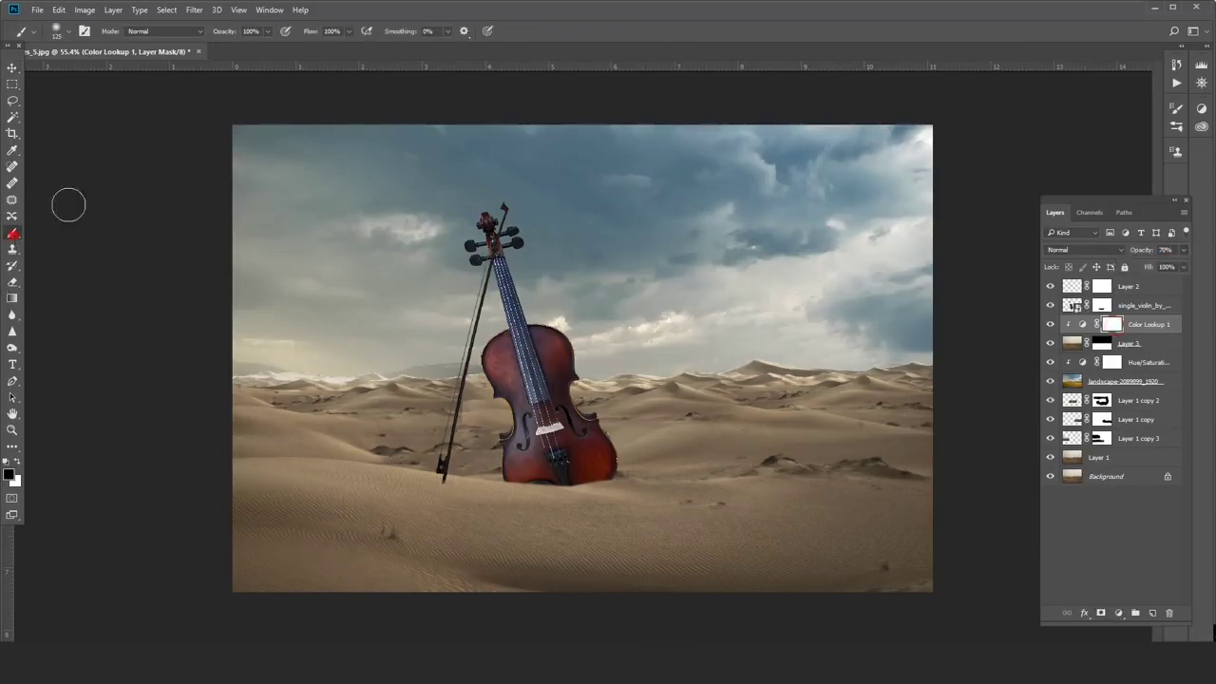
key("3")
key("3")
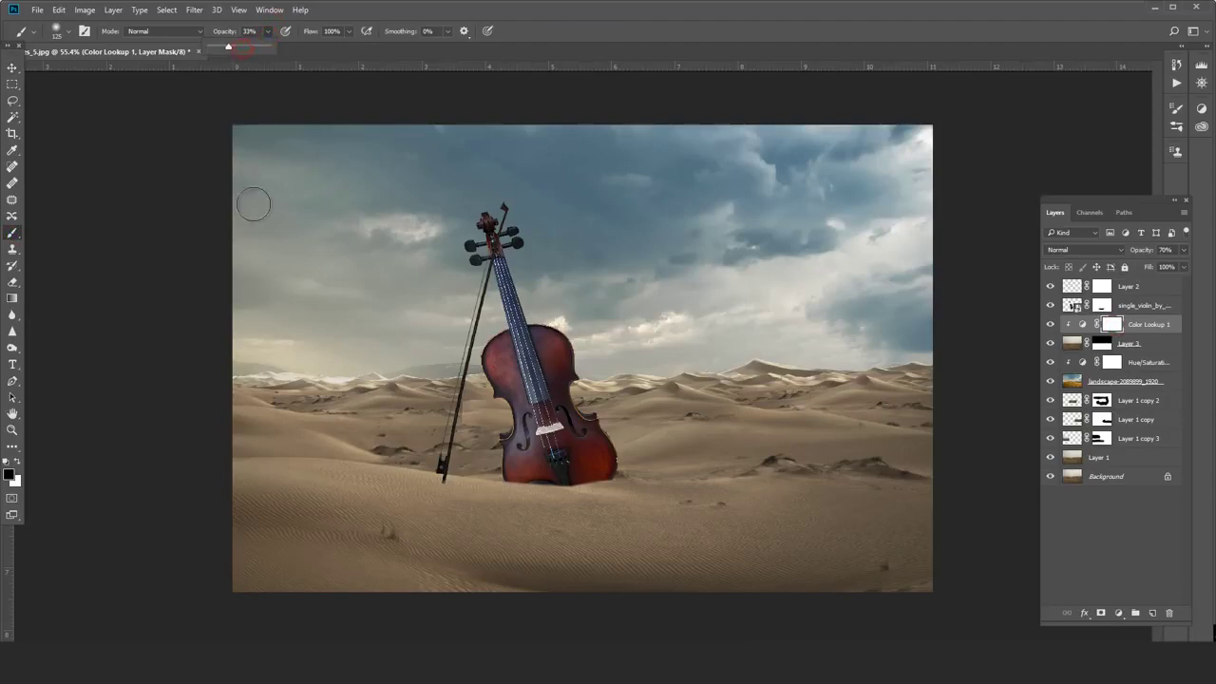
key("bracketright")
key("bracketright")
key("bracketright")
key("ctrl+minus")
left_click(1152, 613)
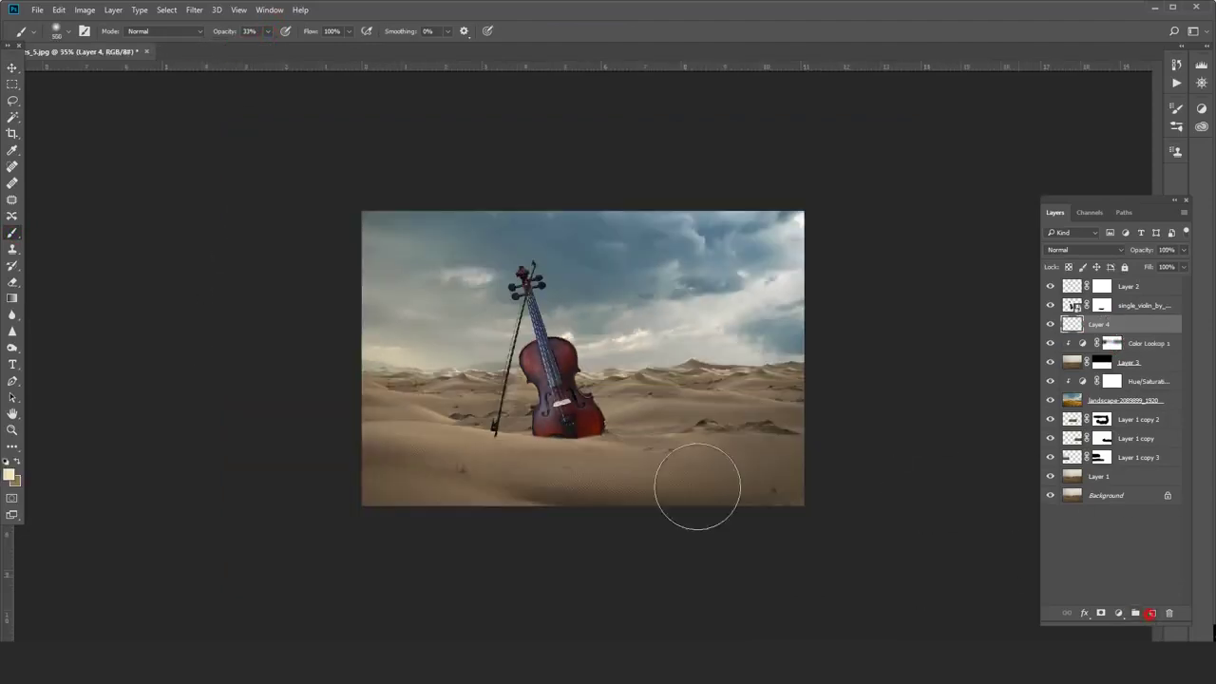
scroll(697, 484, "up", 1)
left_click(445, 373)
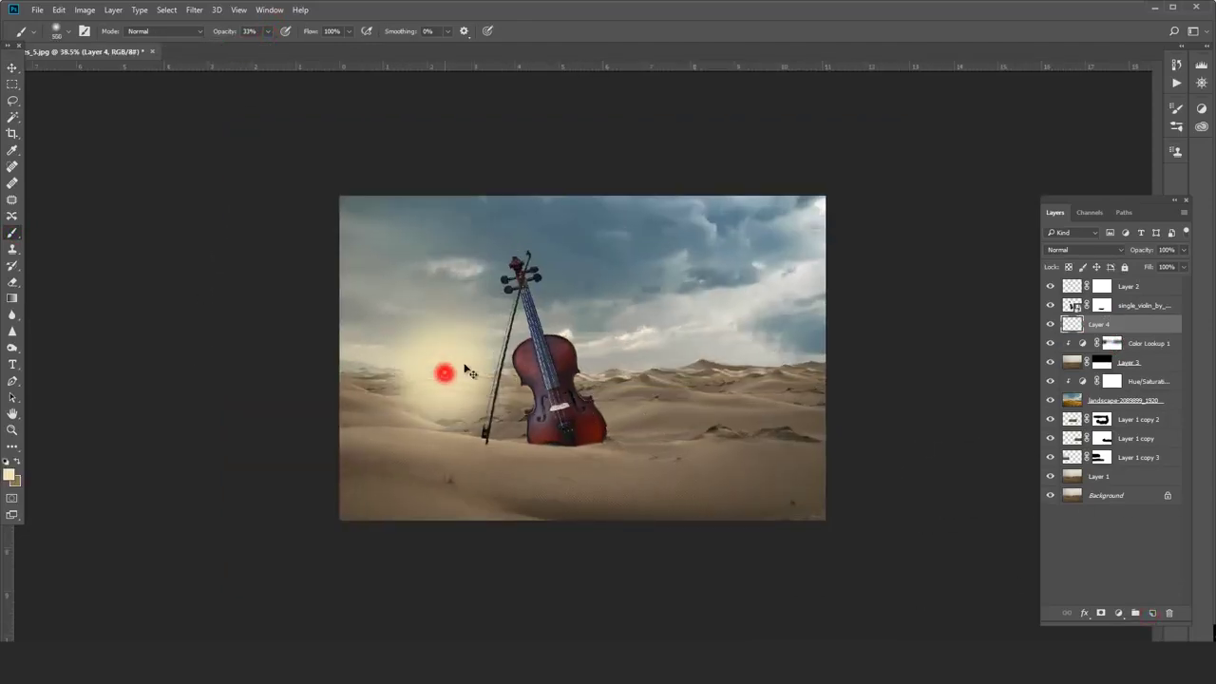
Move the glow up-left and stretch it wide across the left side behind the violin.
key("ctrl+t")
mouse_move(513, 320)
left_mouse_down()
mouse_move(451, 303)
mouse_move(520, 220)
left_mouse_up()
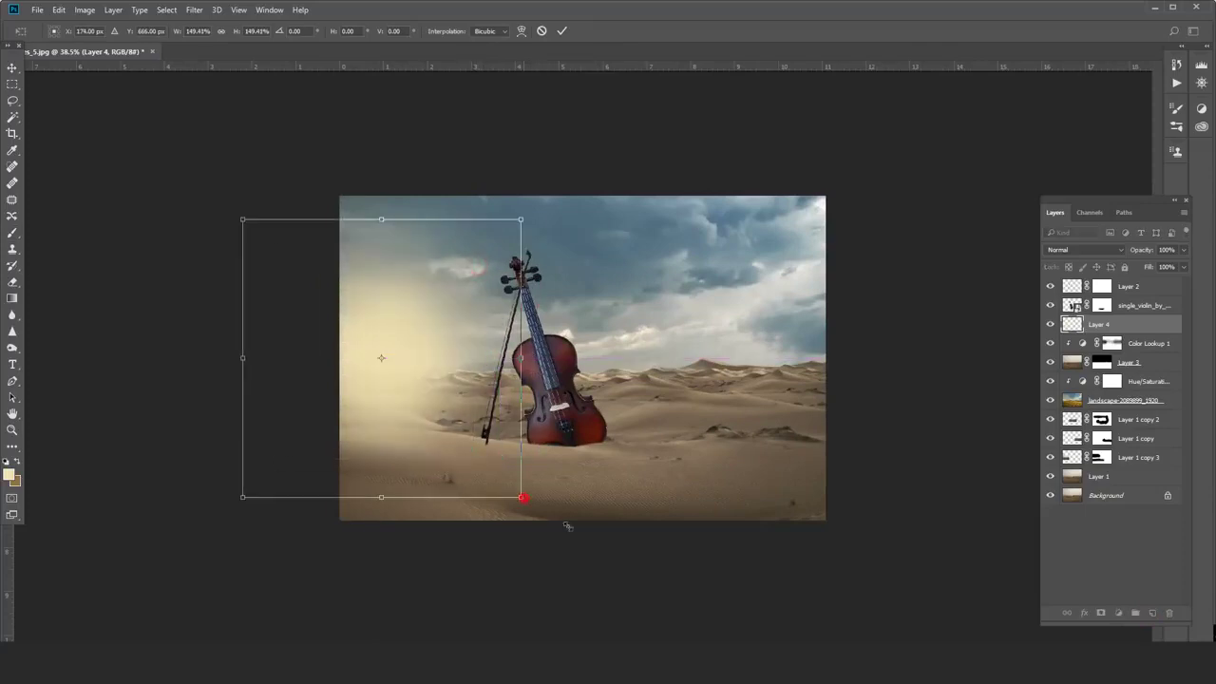
left_click_drag(524, 497, 594, 459)
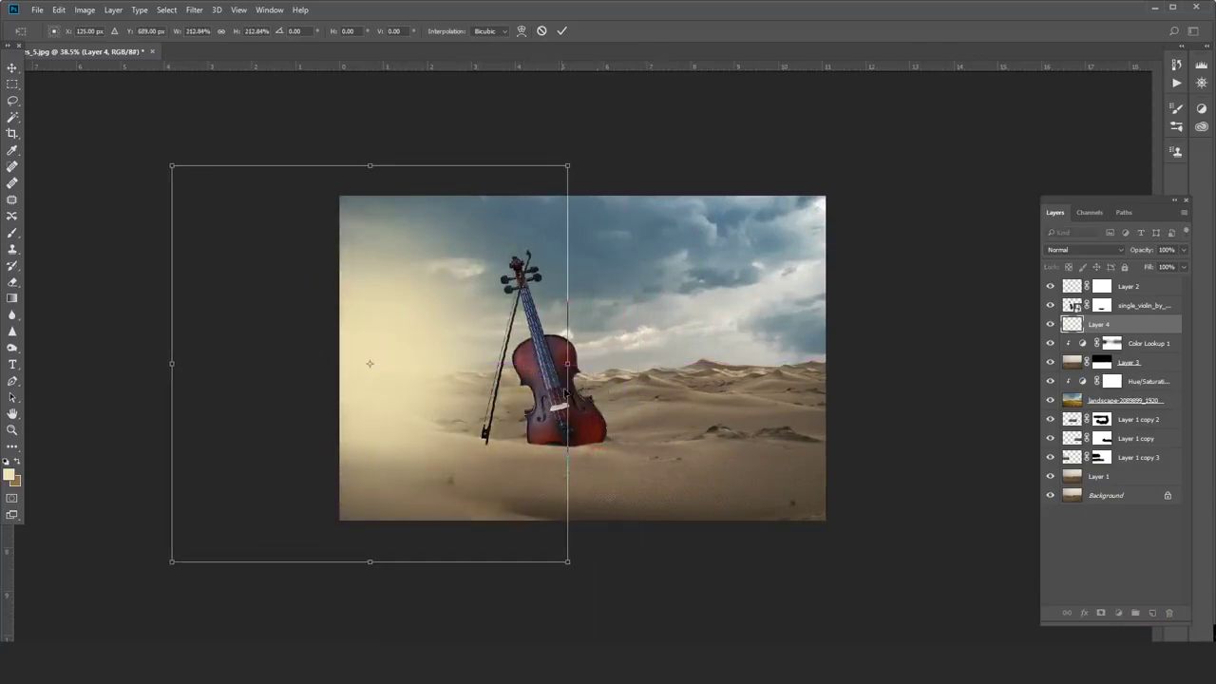
mouse_move(568, 392)
left_mouse_down()
mouse_move(671, 380)
mouse_move(593, 369)
left_mouse_up()
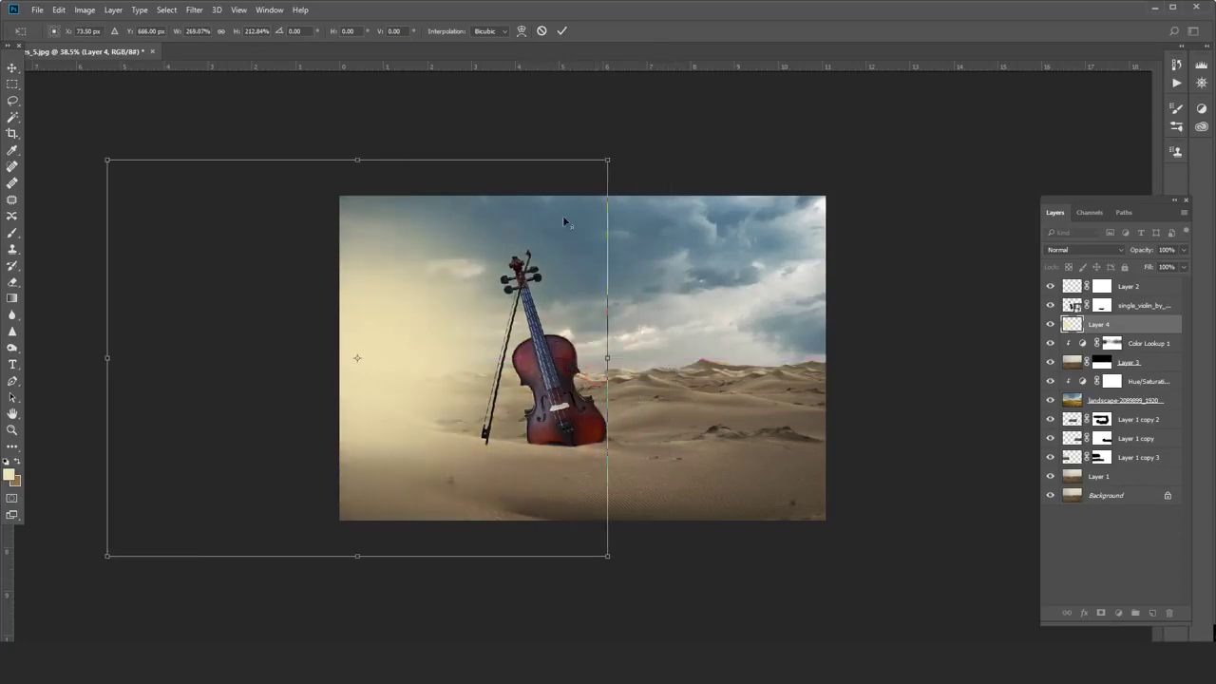
left_click_drag(605, 156, 556, 201)
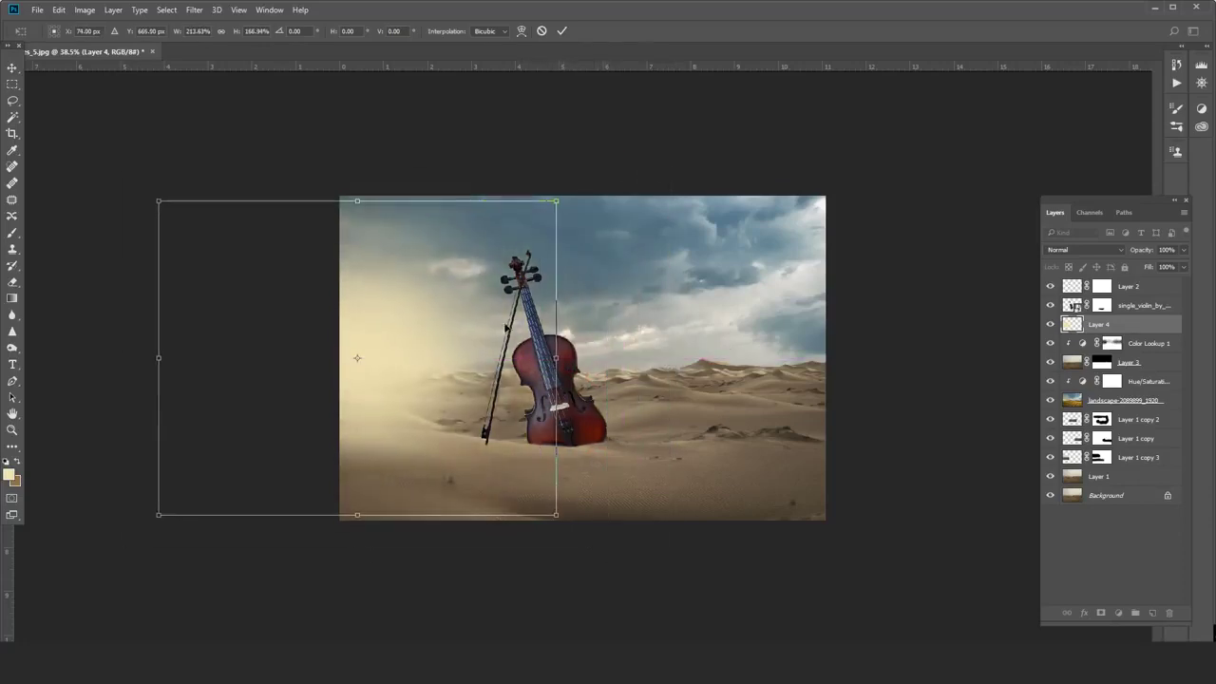
left_click_drag(556, 359, 634, 359)
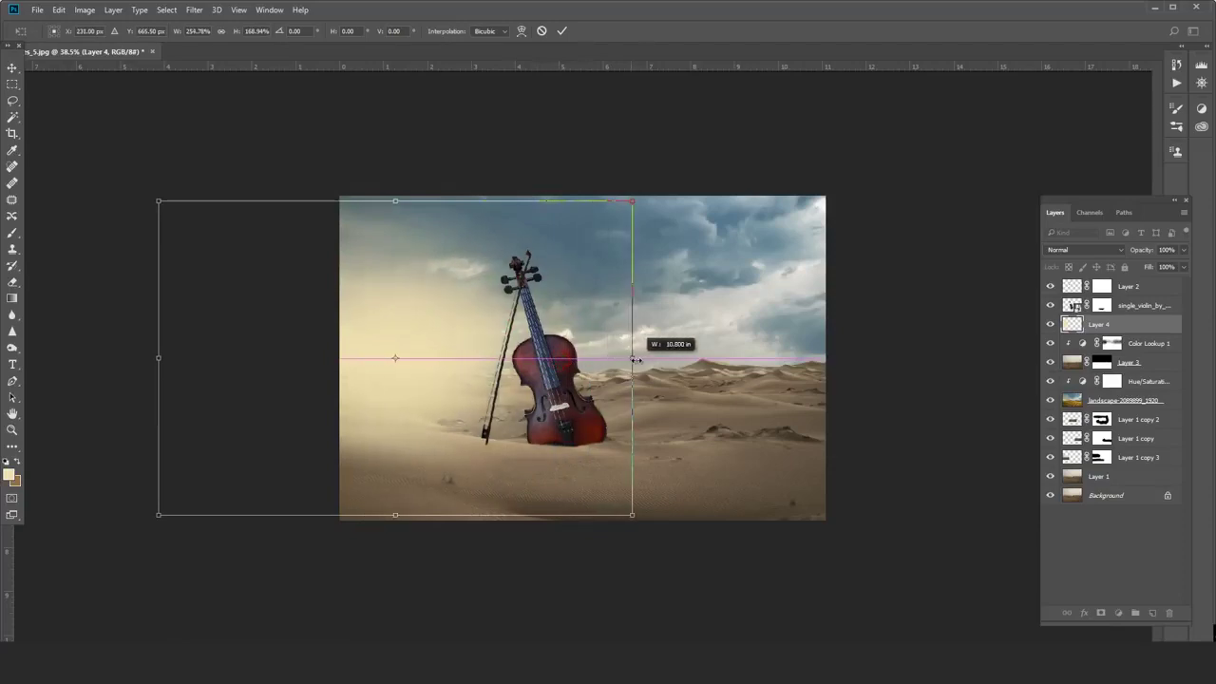
left_click_drag(542, 366, 502, 363)
key("Return")
Set Layer 4's blend mode to Color Dodge with 34% fill, after trying Screen.
key("b")
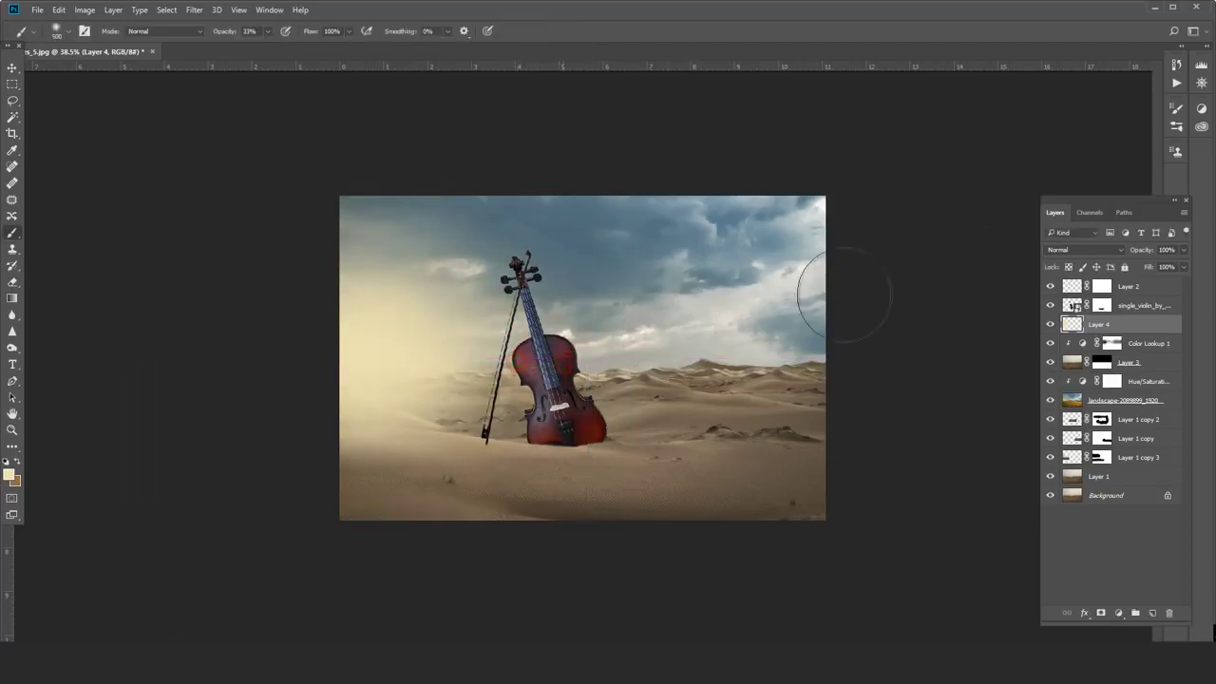
left_click(1107, 249)
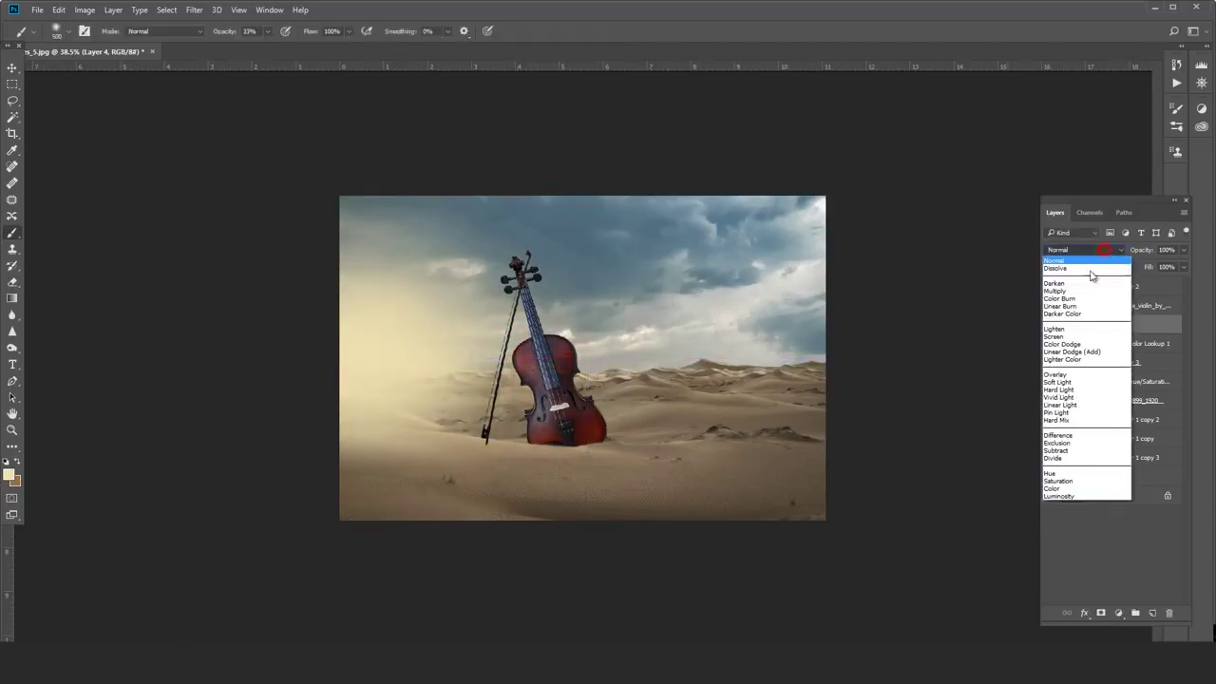
left_click(1074, 336)
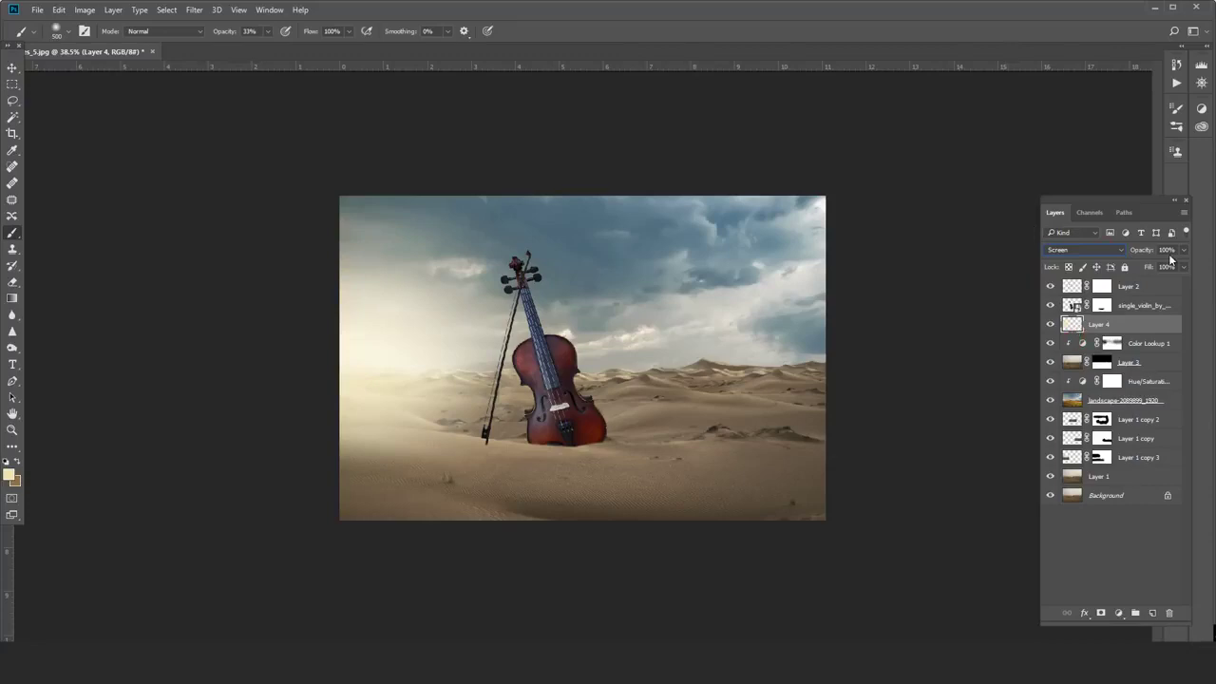
left_click(1183, 267)
mouse_move(1181, 285)
left_mouse_down()
mouse_move(1153, 285)
mouse_move(1186, 285)
left_mouse_up()
left_click(1083, 249)
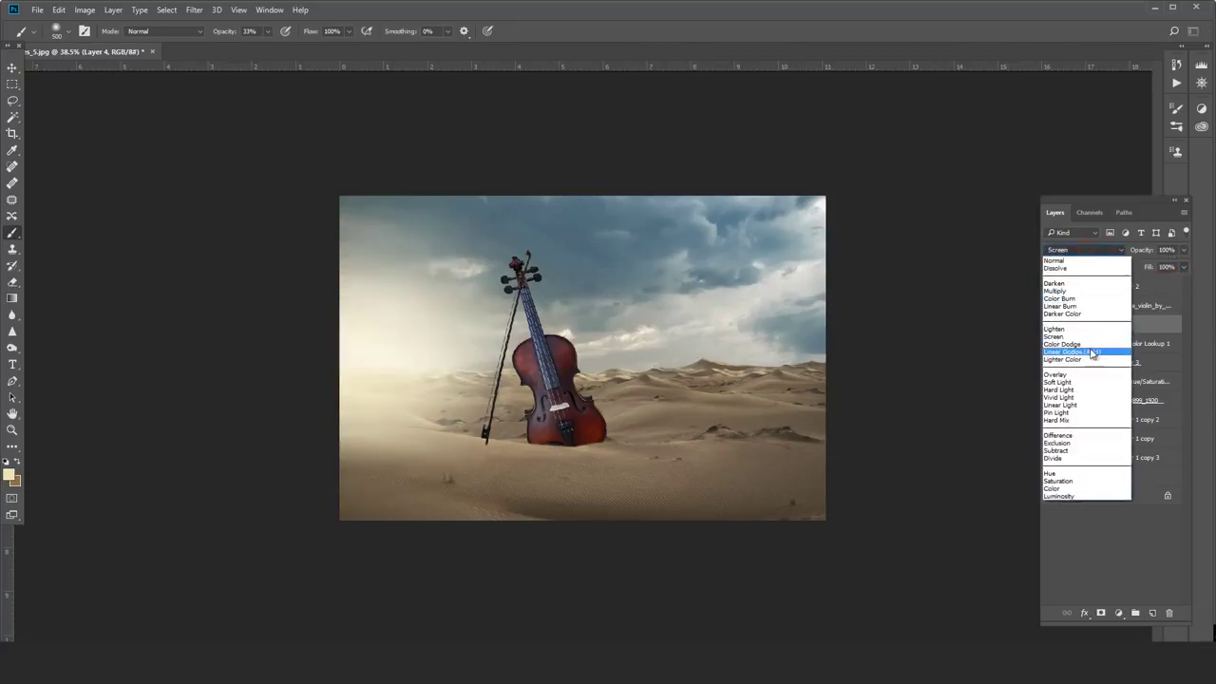
left_click(1073, 344)
left_click(1183, 268)
left_click_drag(1134, 285, 1145, 286)
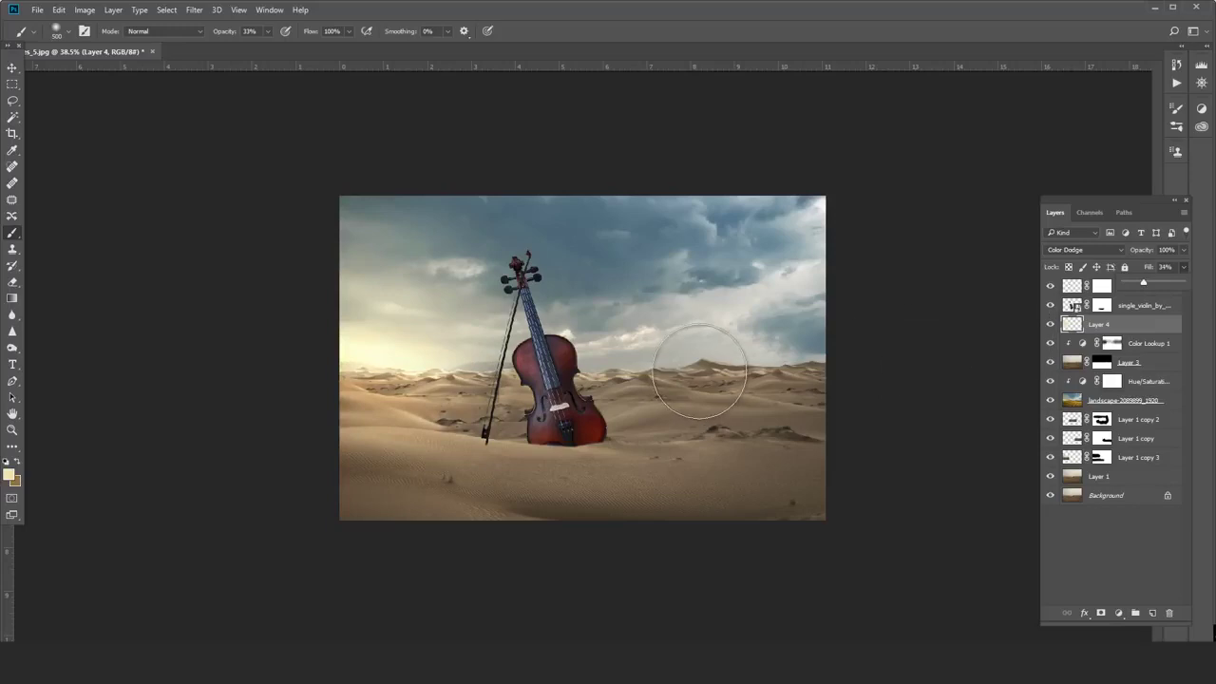
Enlarge the glow rightward, downward and up over the sky.
key("ctrl+t")
mouse_move(589, 360)
left_mouse_down()
mouse_move(869, 361)
mouse_move(730, 360)
left_mouse_up()
mouse_move(732, 518)
left_mouse_down()
mouse_move(825, 541)
mouse_move(813, 544)
left_mouse_up()
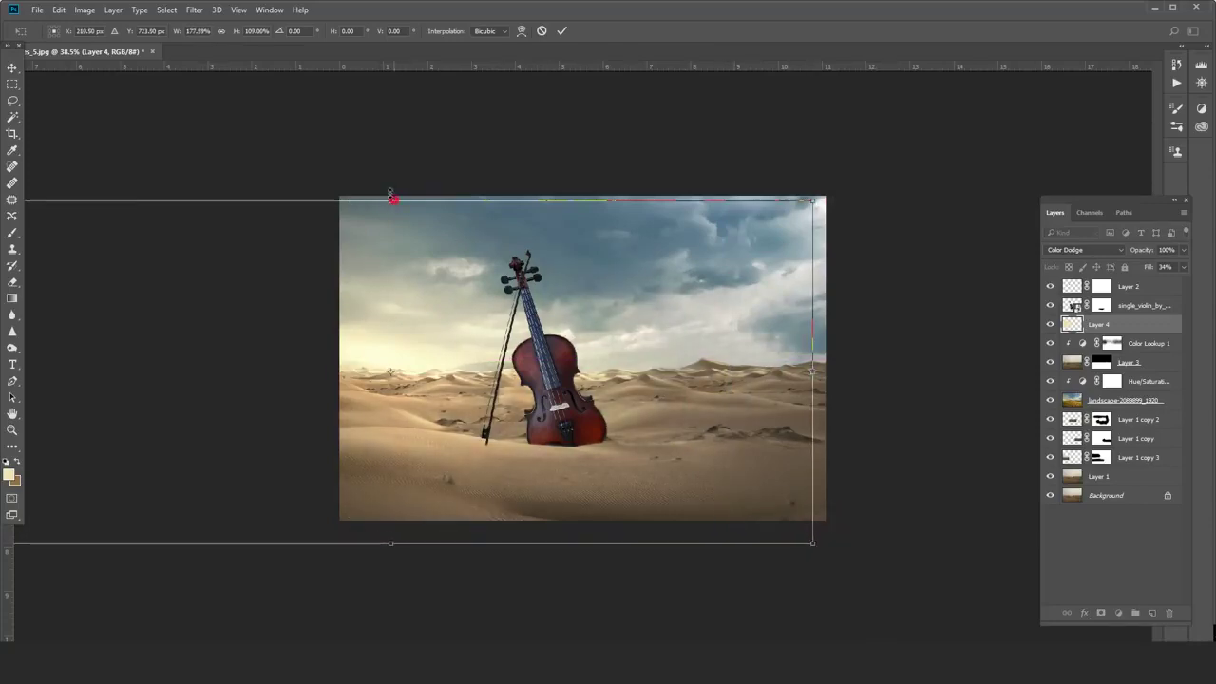
left_click_drag(391, 198, 390, 184)
key("Return")
key("b")
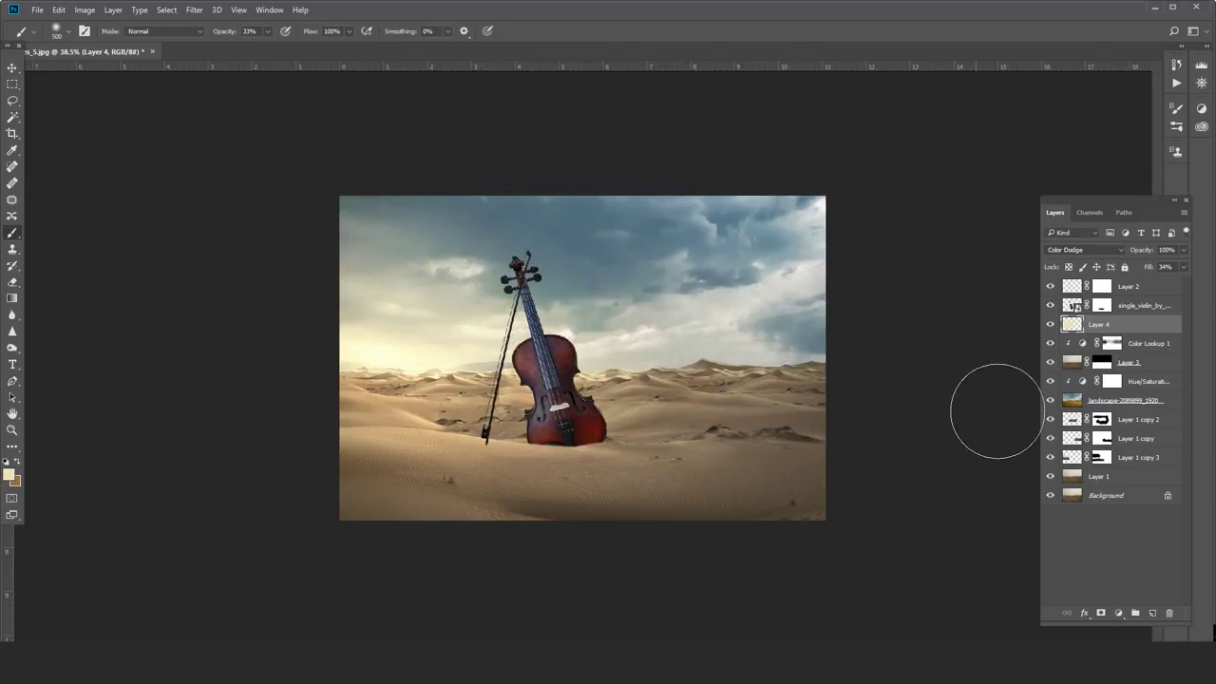
Paint a soft warm glow along the left horizon on a new Layer 5.
left_click(1153, 613)
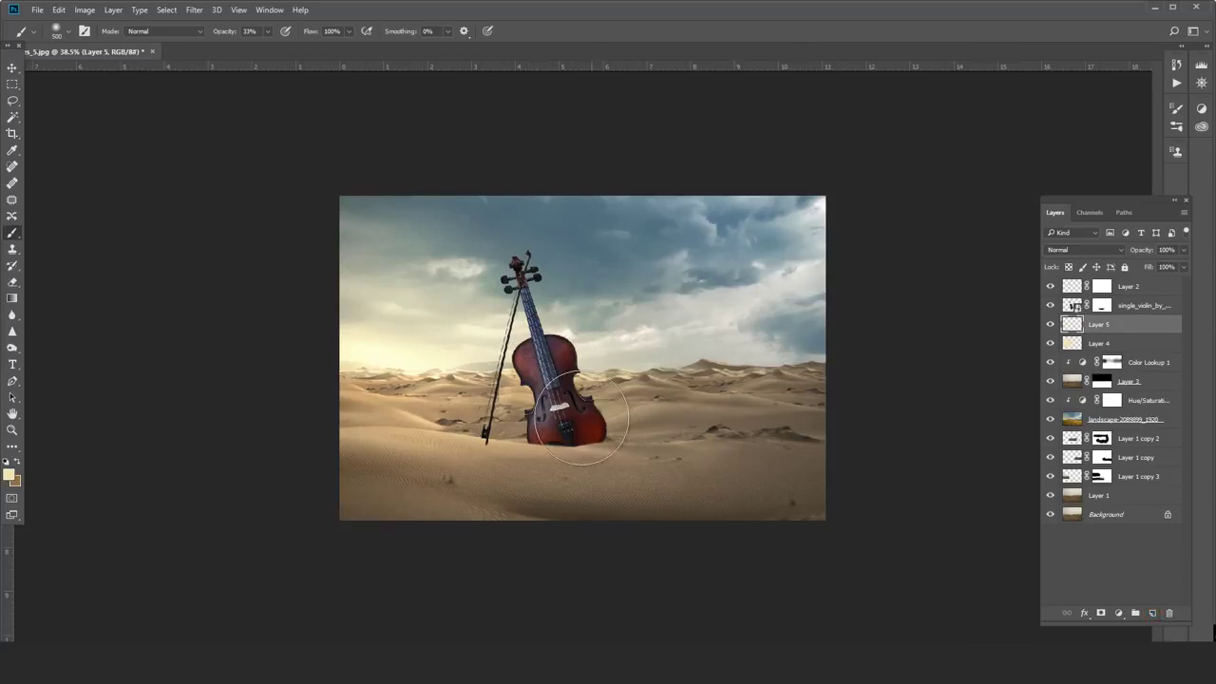
left_click_drag(396, 355, 339, 362)
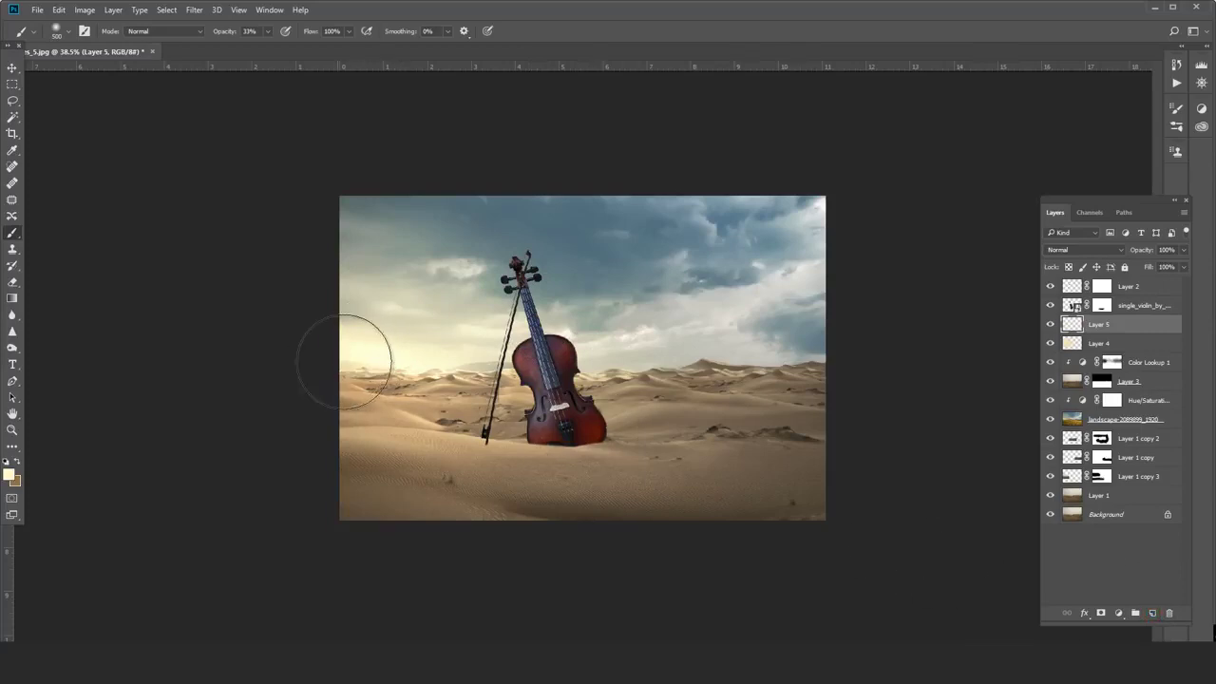
left_click(428, 352)
left_click(459, 364)
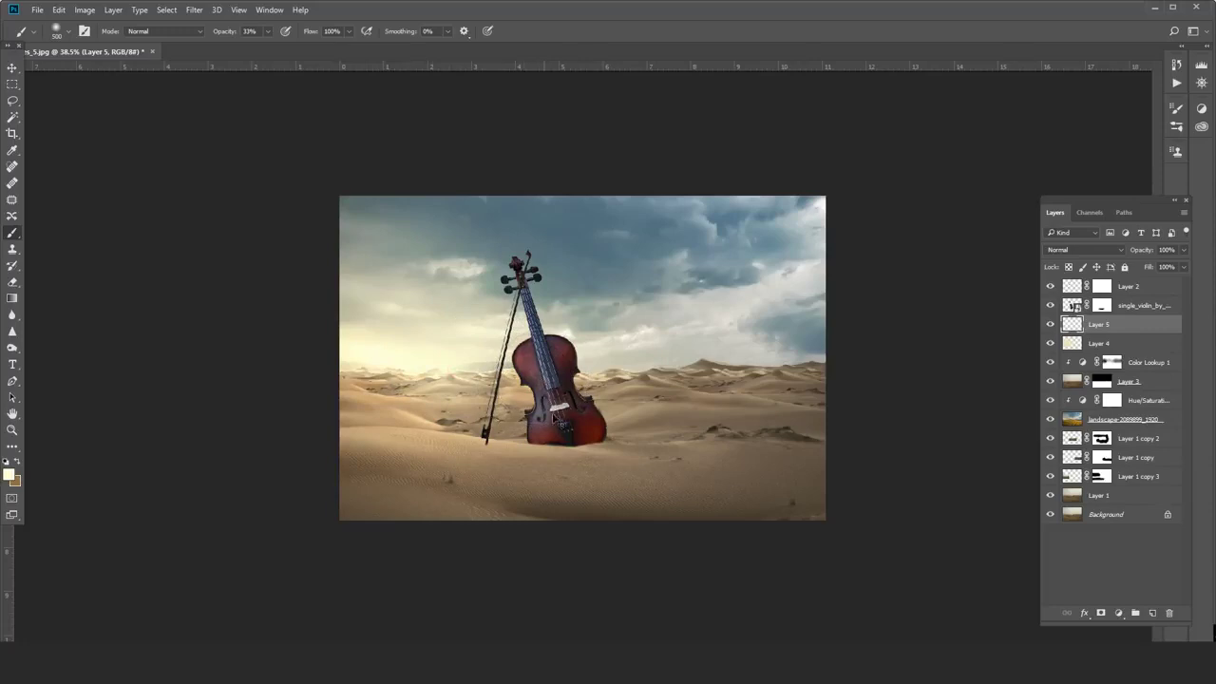
Scale up the Layer 5 glow and reposition it across the horizon.
key("ctrl+t")
left_click_drag(558, 463, 659, 562)
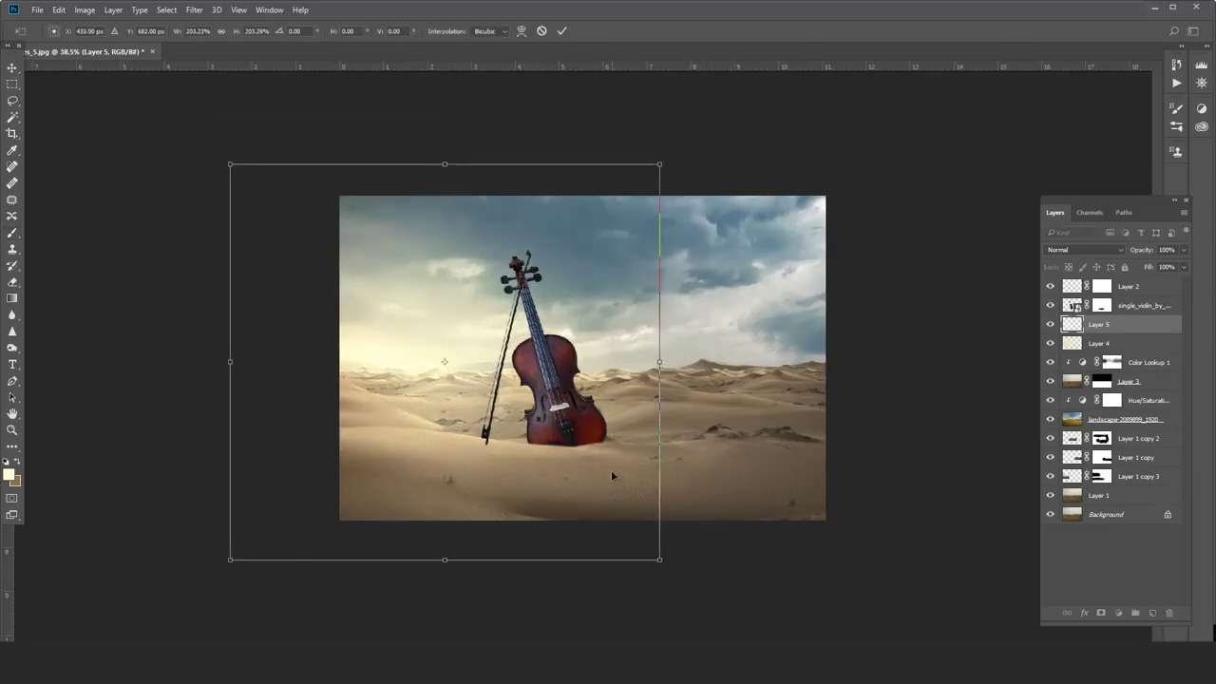
mouse_move(611, 470)
left_mouse_down()
mouse_move(662, 472)
mouse_move(620, 461)
left_mouse_up()
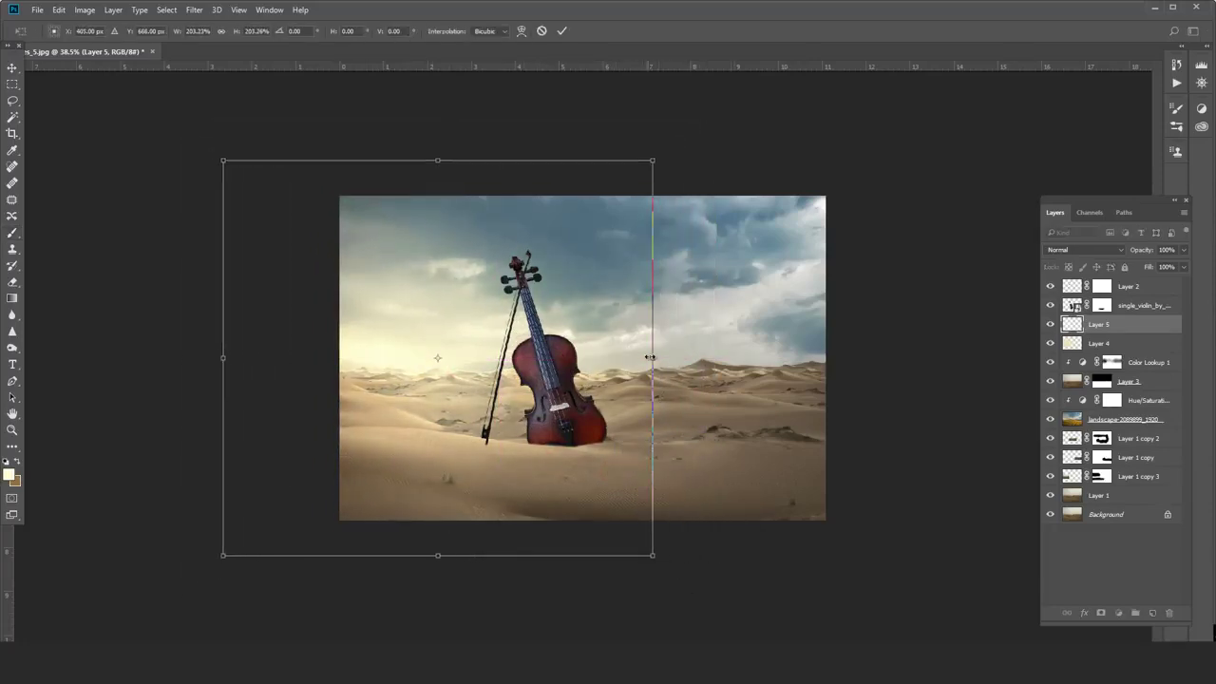
mouse_move(653, 359)
left_mouse_down()
mouse_move(775, 364)
mouse_move(733, 570)
mouse_move(638, 494)
mouse_move(655, 509)
left_mouse_up()
left_click_drag(580, 449, 590, 445)
key("Return")
key("b")
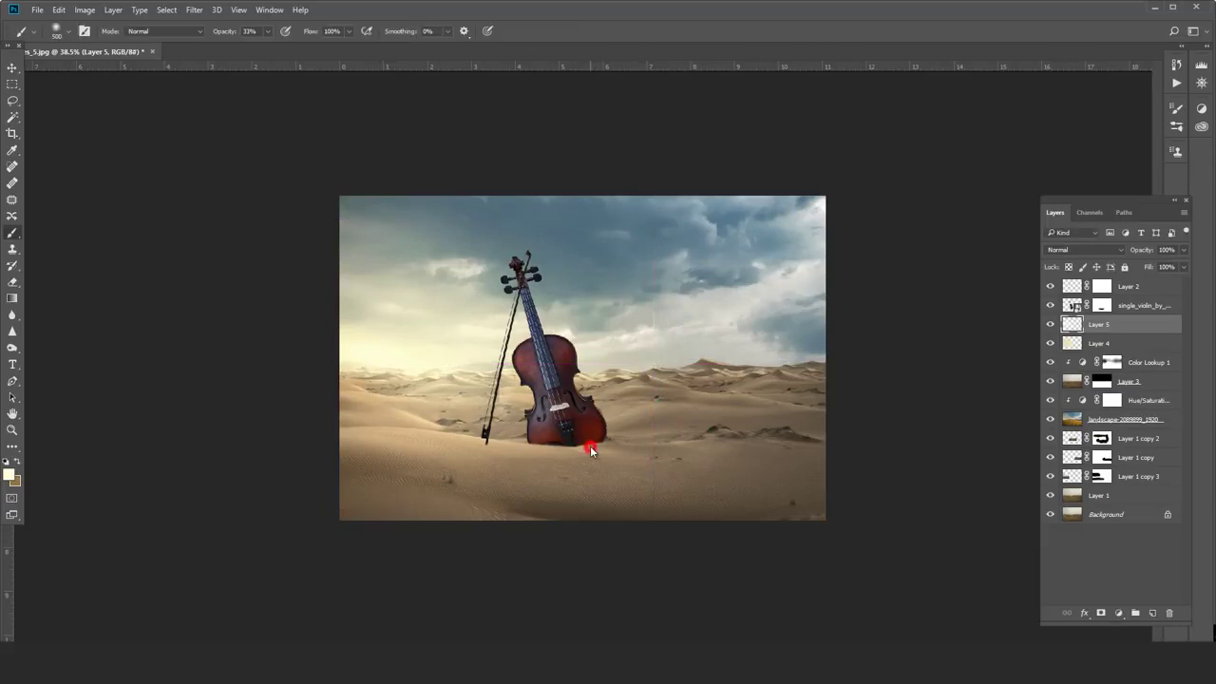
Set Layer 5's fill to 64%.
left_click_drag(1187, 270, 1152, 285)
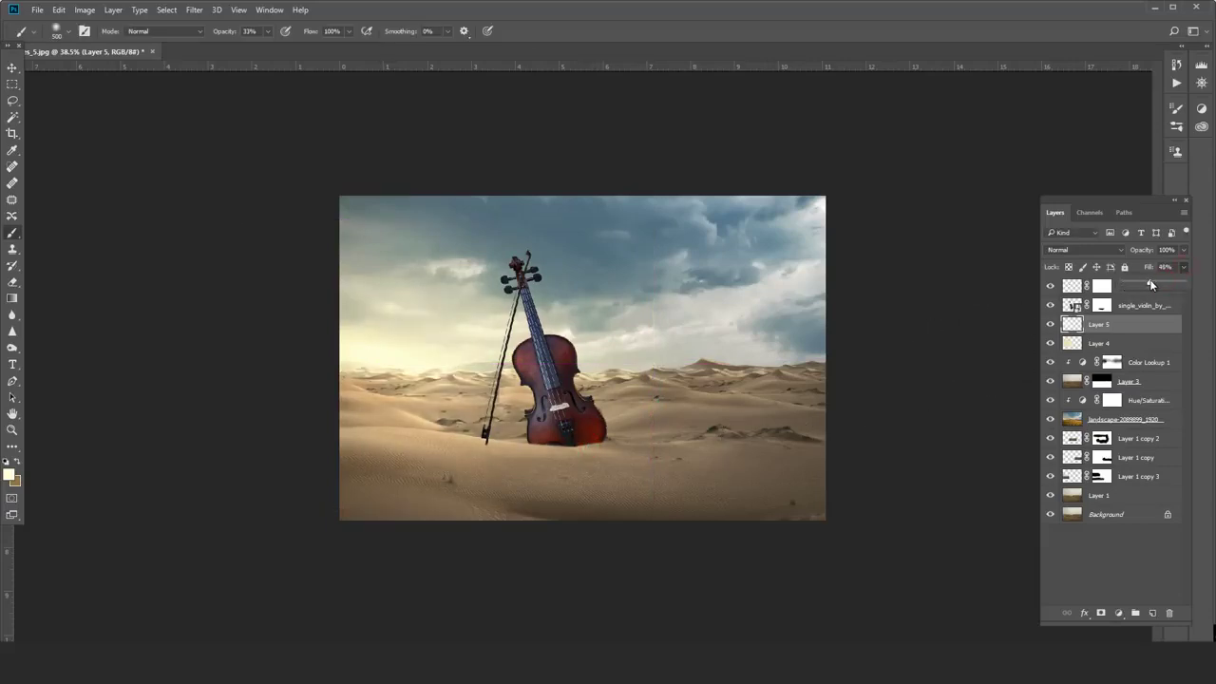
mouse_move(1151, 283)
left_mouse_down()
mouse_move(1103, 285)
mouse_move(1179, 285)
mouse_move(1163, 282)
left_mouse_up()
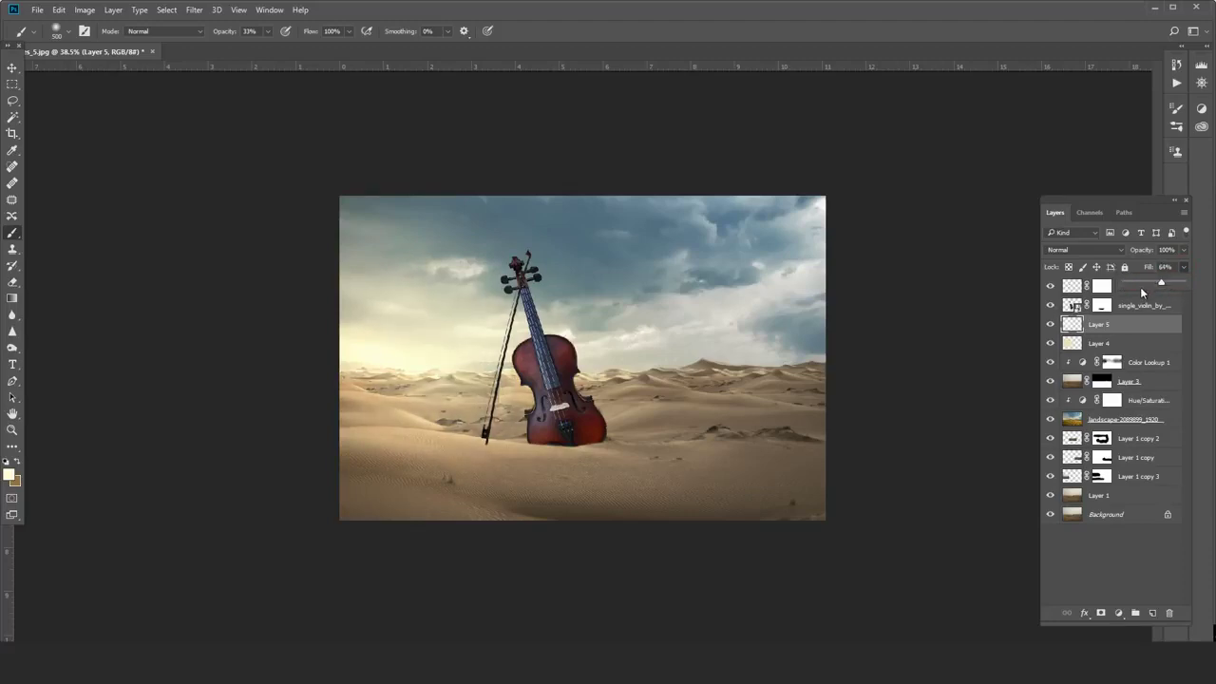
key("ctrl+plus")
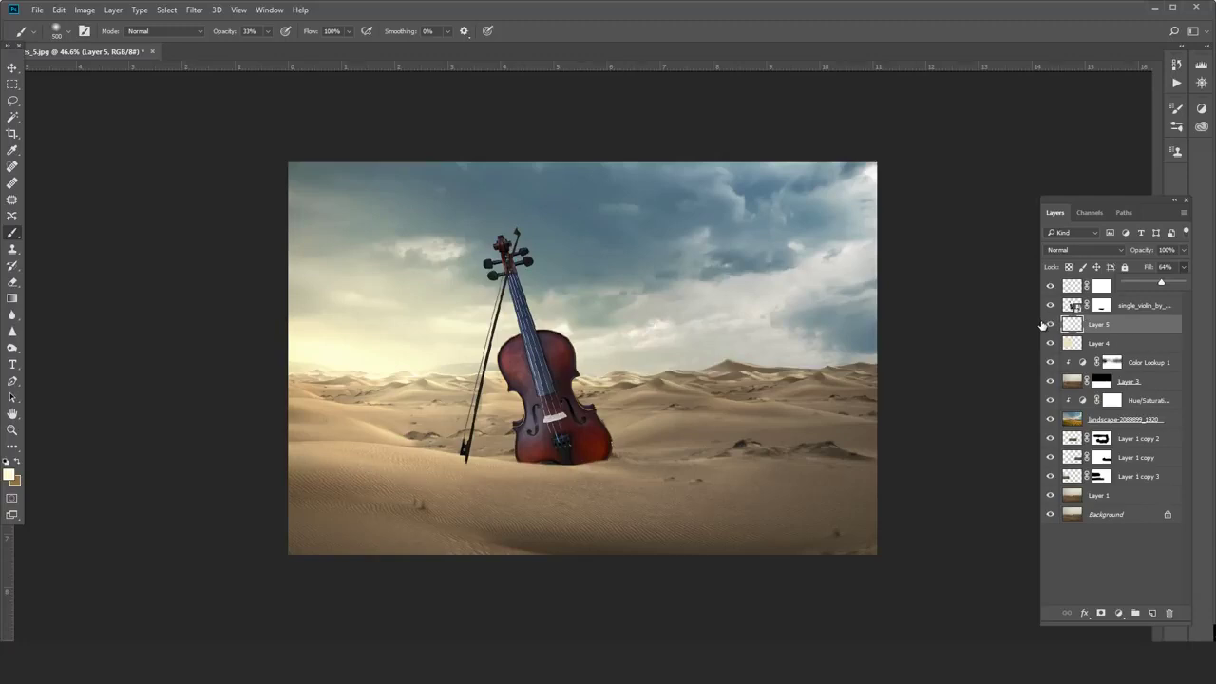
left_click(1135, 307)
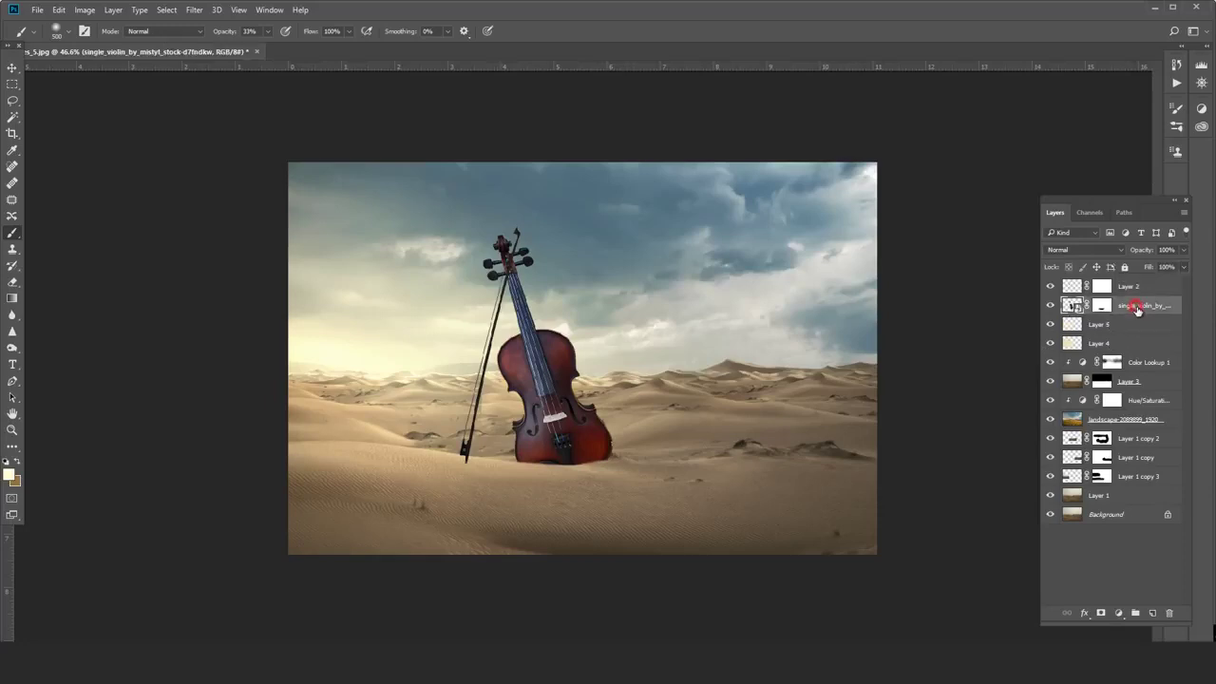
Add a Bleach Bypass.look Color Lookup above the violin, set to 90% fill.
left_click(1119, 614)
left_click(1112, 529)
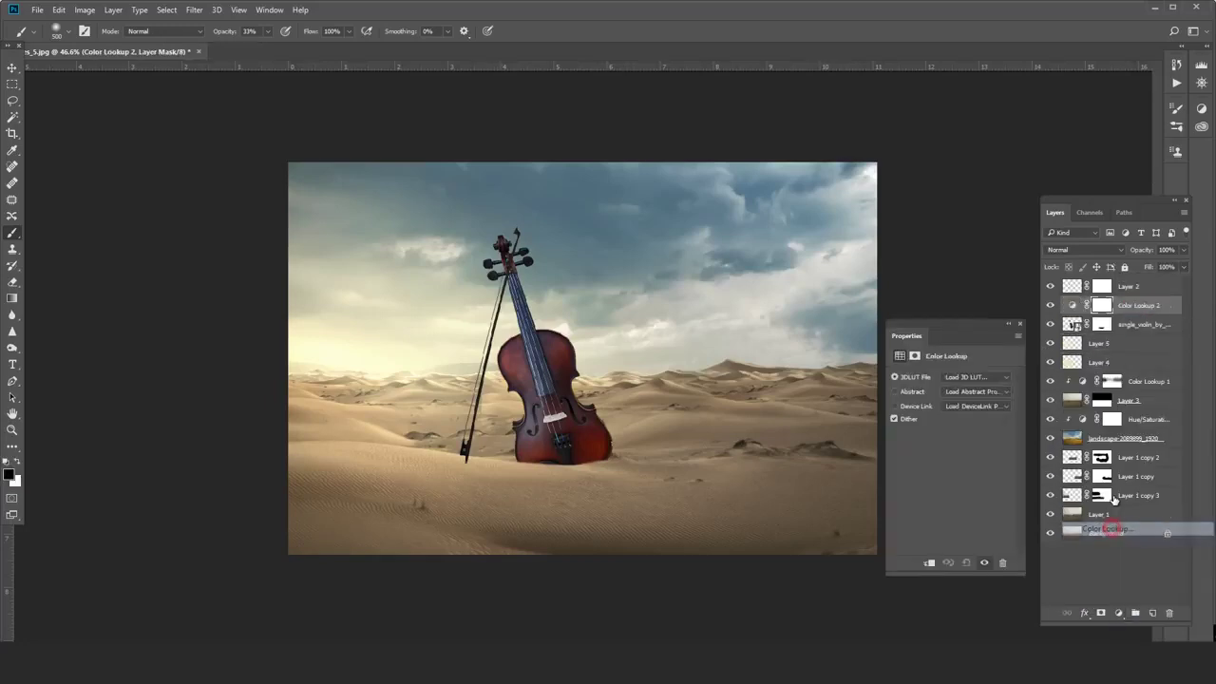
left_click(990, 377)
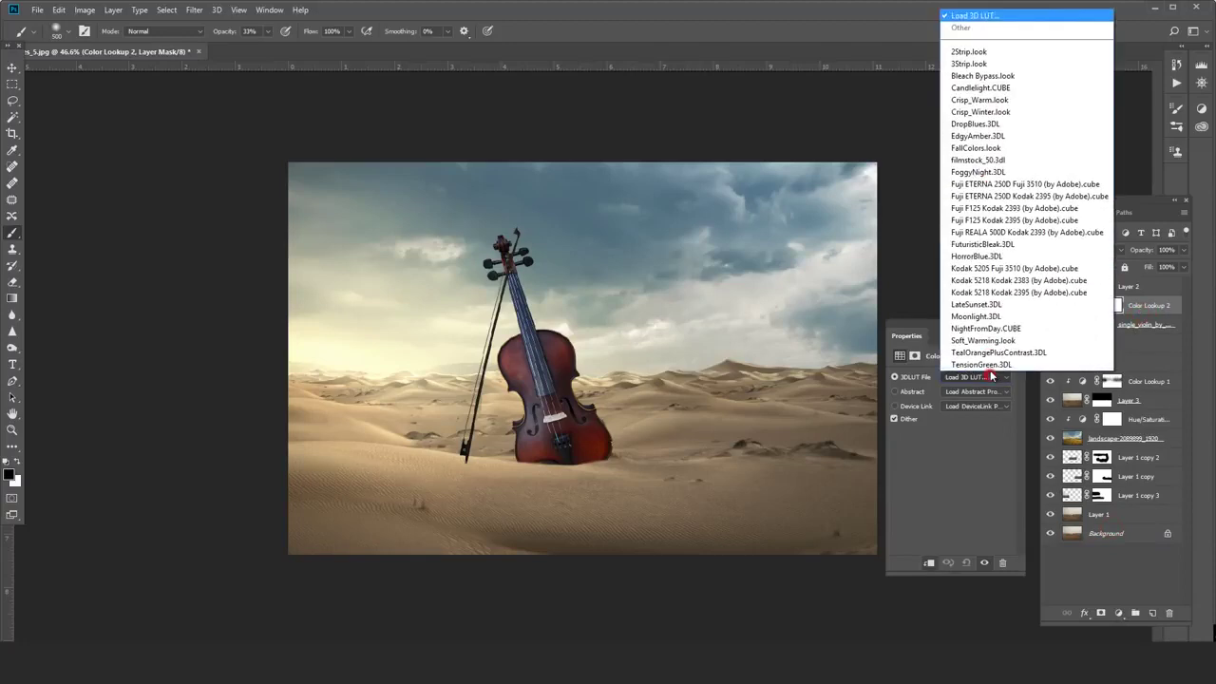
left_click(993, 75)
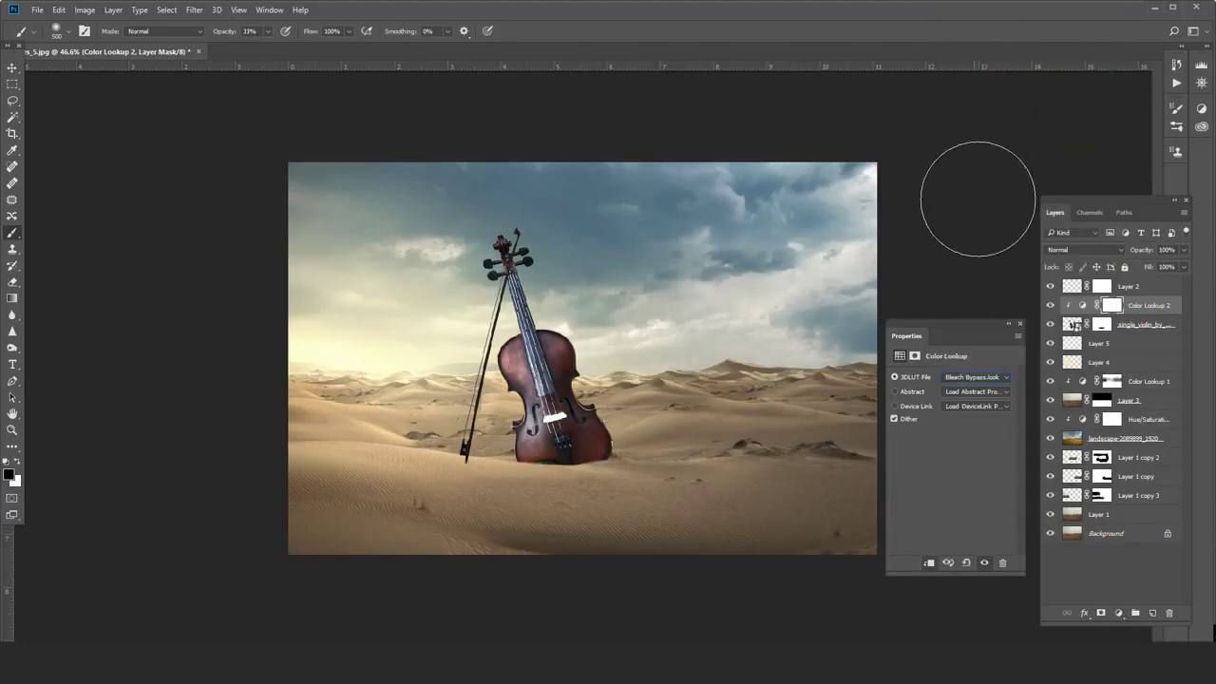
left_click(1183, 267)
left_click_drag(1182, 282, 1210, 288)
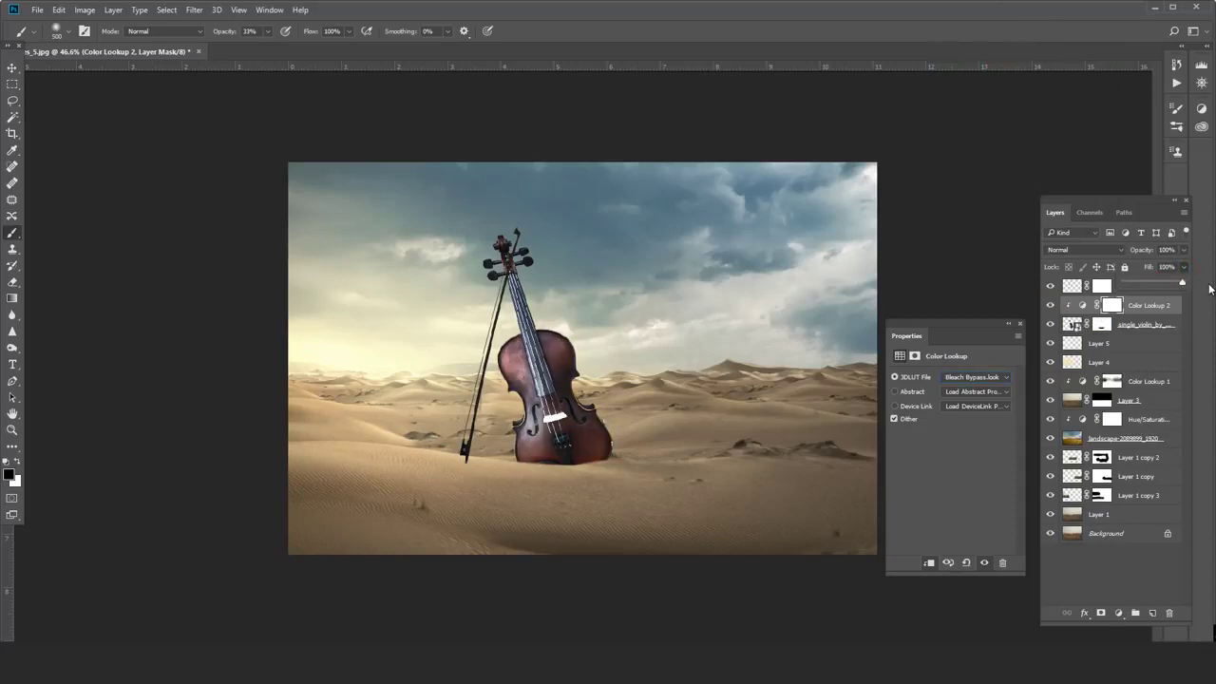
left_click_drag(1210, 288, 1170, 288)
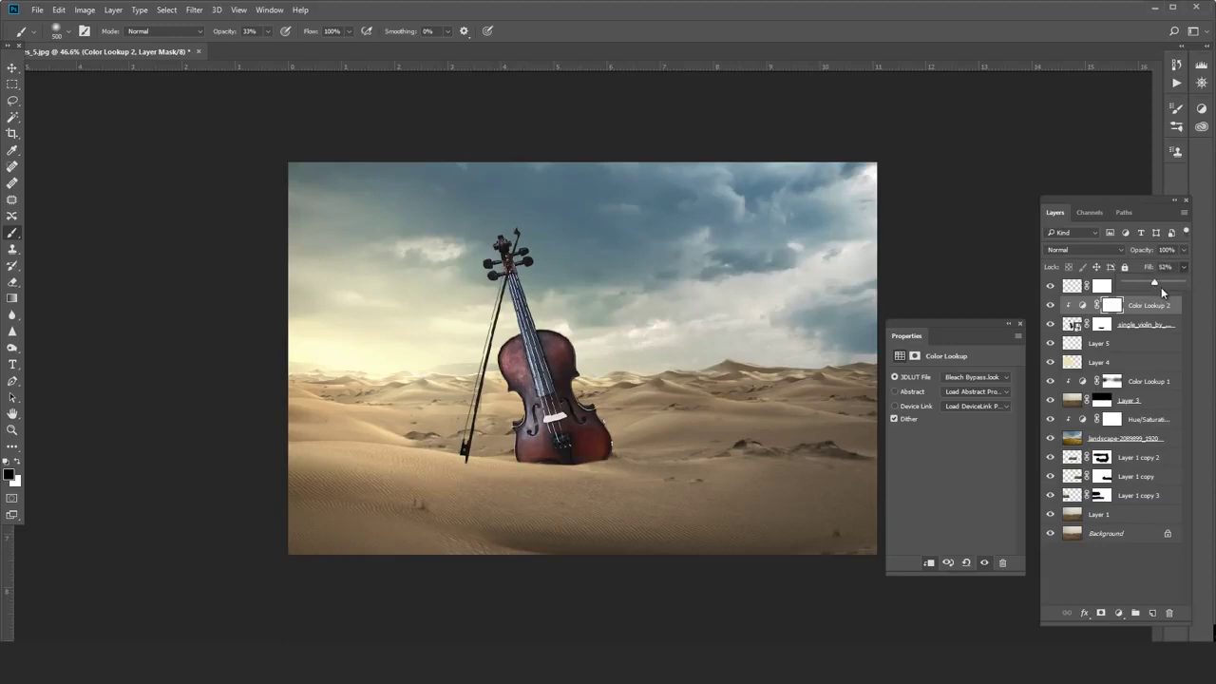
left_click(1019, 324)
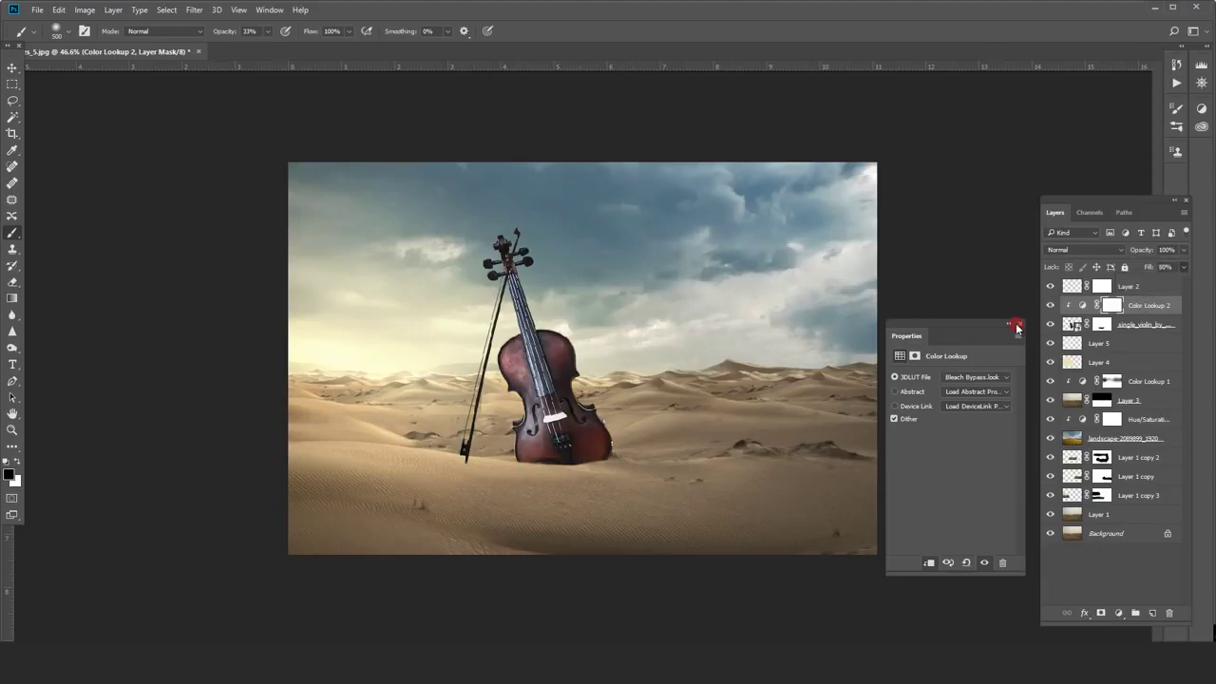
left_click(1020, 324)
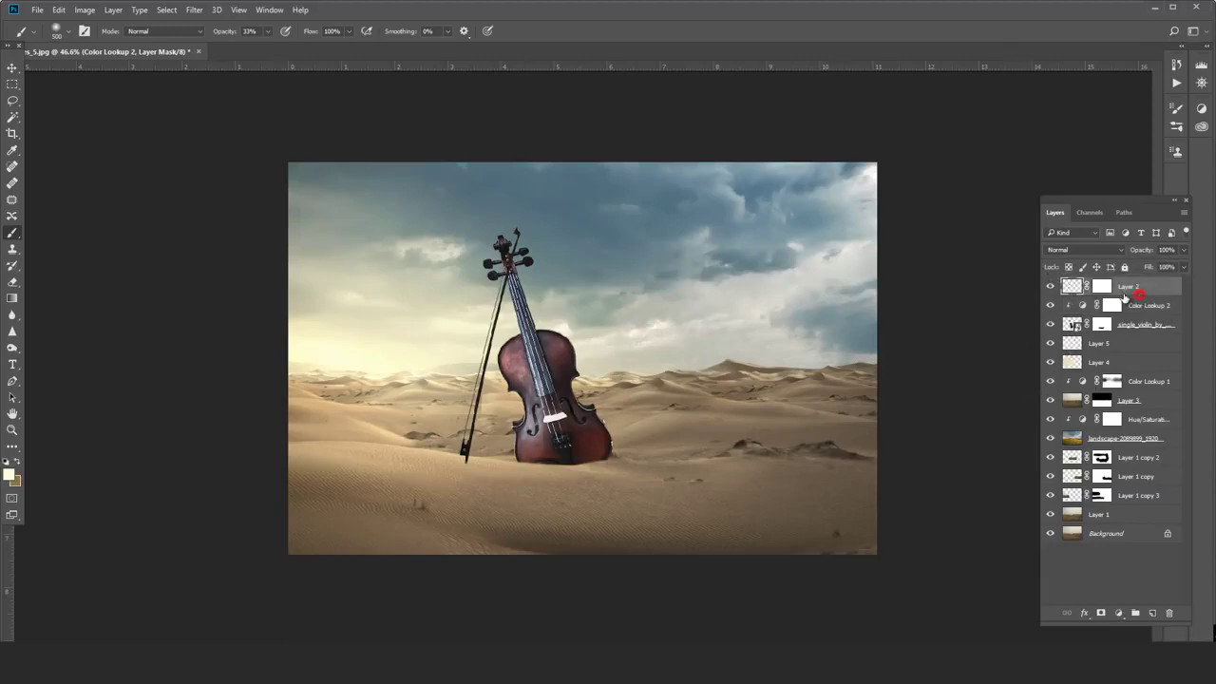
Group Layer 2 and the violin into Group 1 and clip Color Lookup 2 to it.
left_click_drag(1130, 286, 1133, 314)
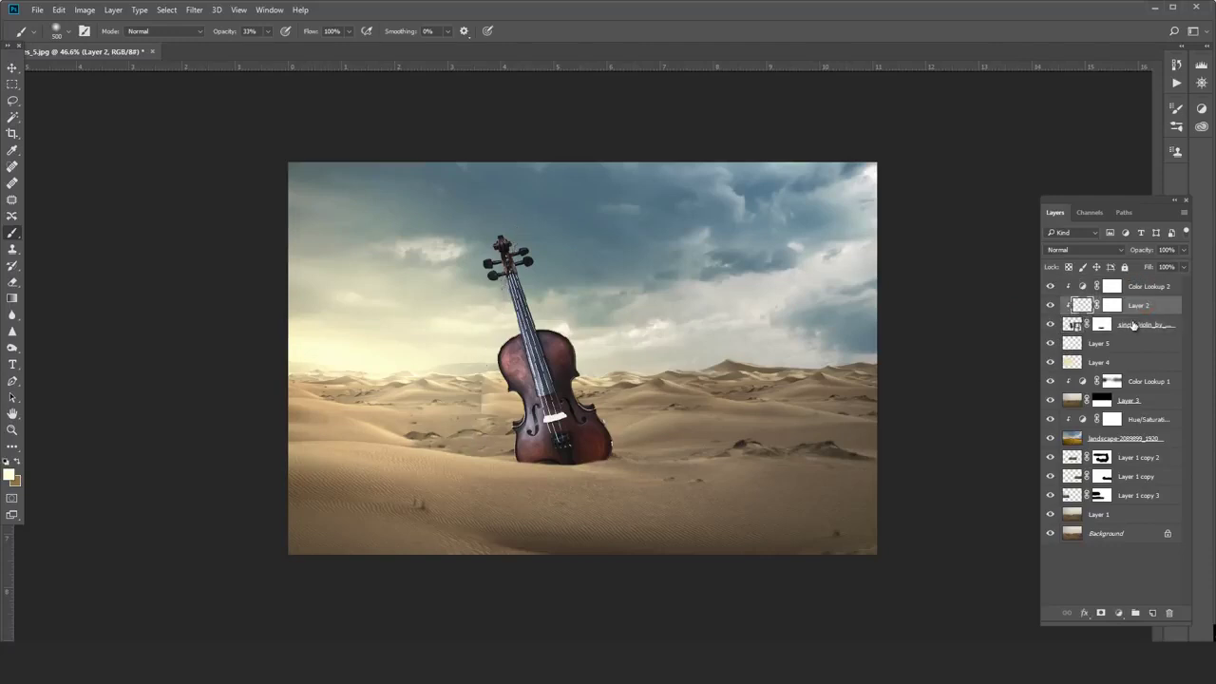
left_click(1136, 315, "alt")
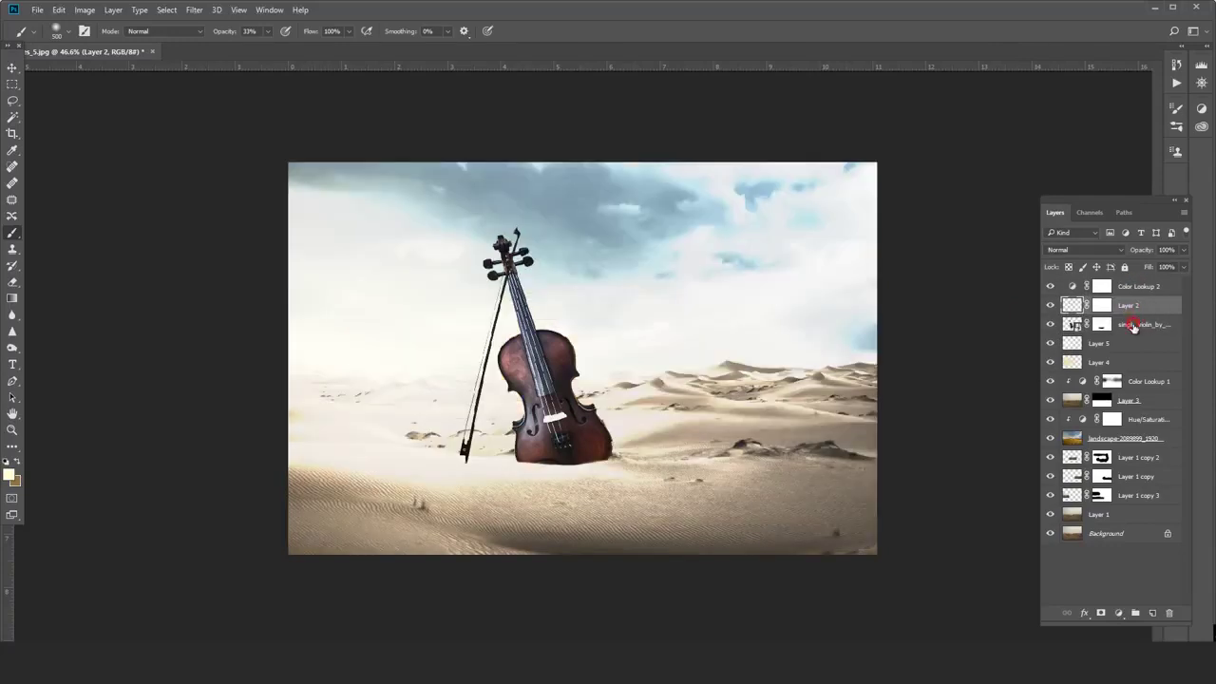
left_click(1133, 326, "shift")
left_click(1139, 616)
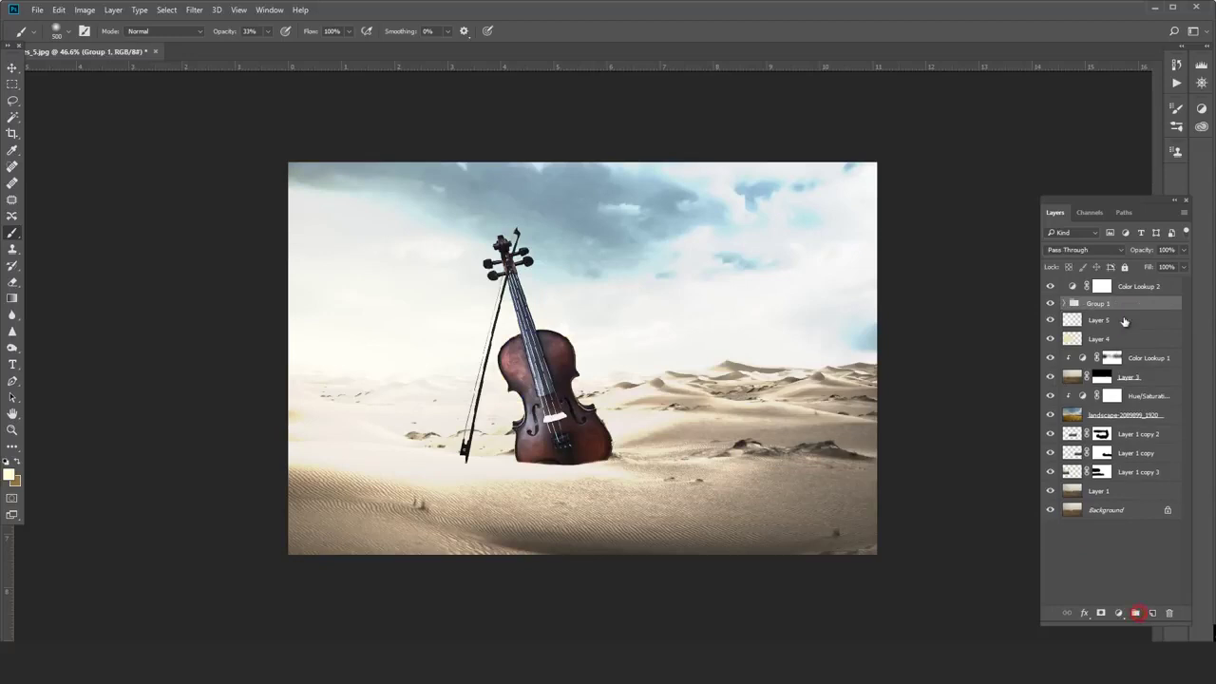
left_click(1127, 286)
left_click(1126, 296, "alt")
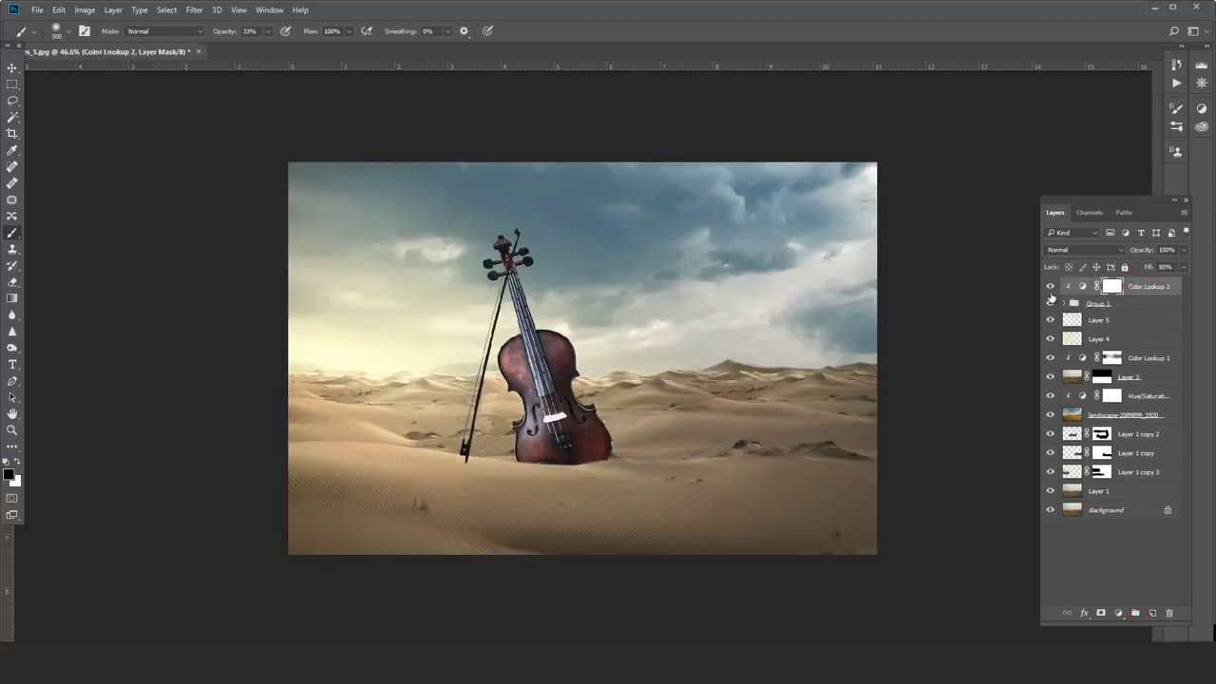
Toggle the grade to compare the violin with and without it, then select Layer 5.
left_click(1050, 287)
left_click(1050, 287)
left_click(1050, 287)
left_click(1050, 287)
left_click(1131, 306)
left_click(1134, 325)
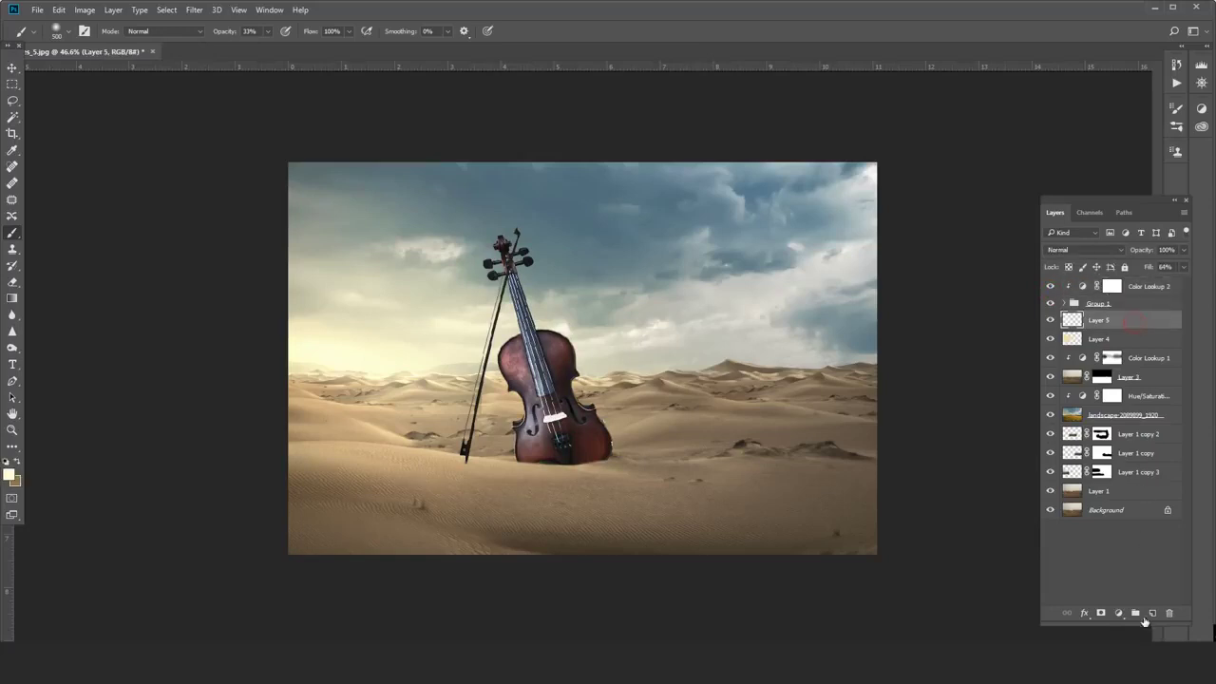
Add a new empty Layer 6 above Layer 5.
left_click(1153, 614)
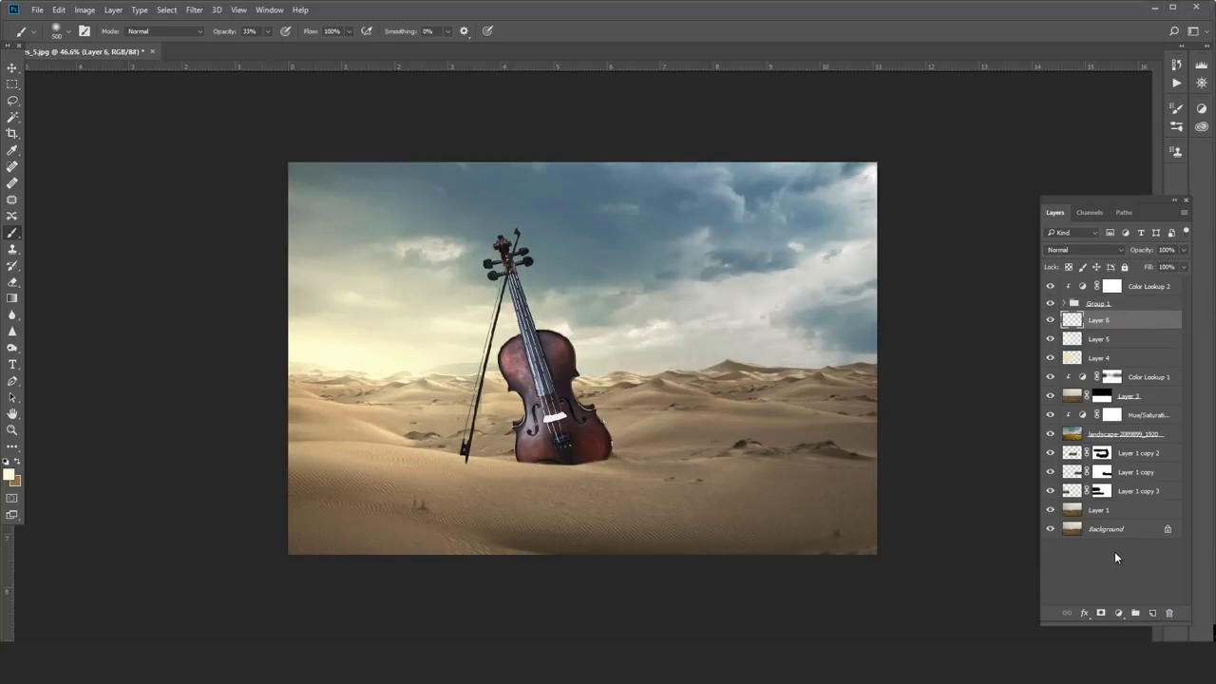
left_click(11, 66)
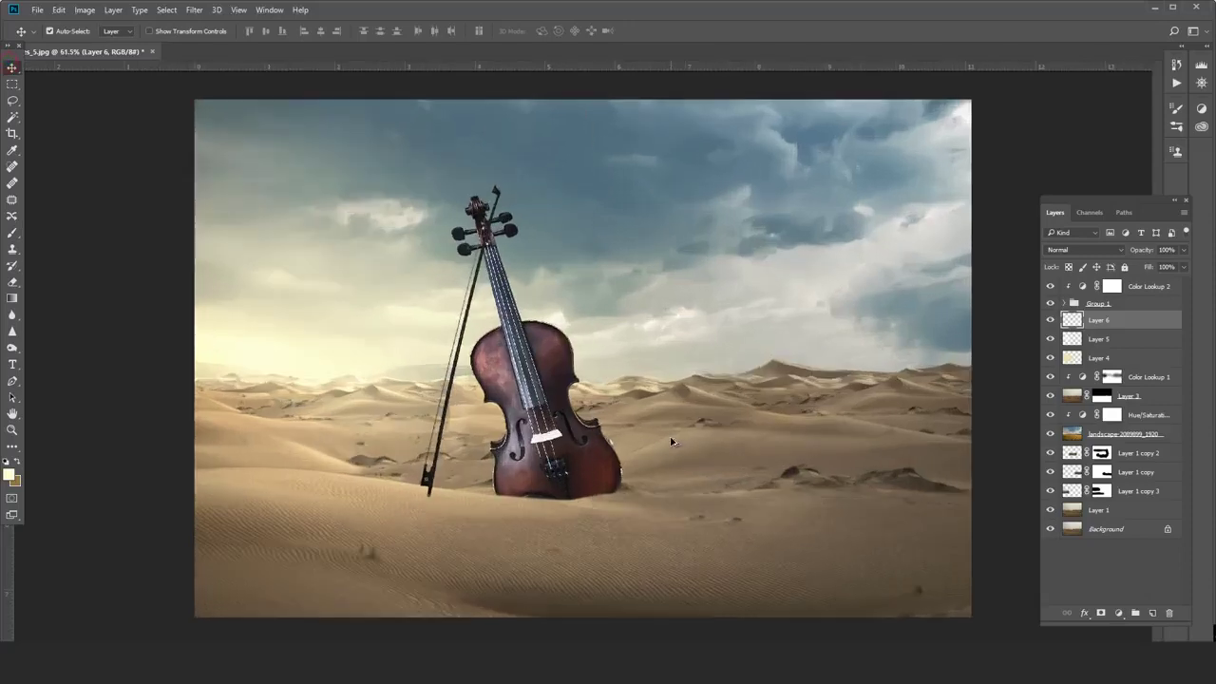
scroll(598, 450, "up", 1)
scroll(521, 403, "down", 1)
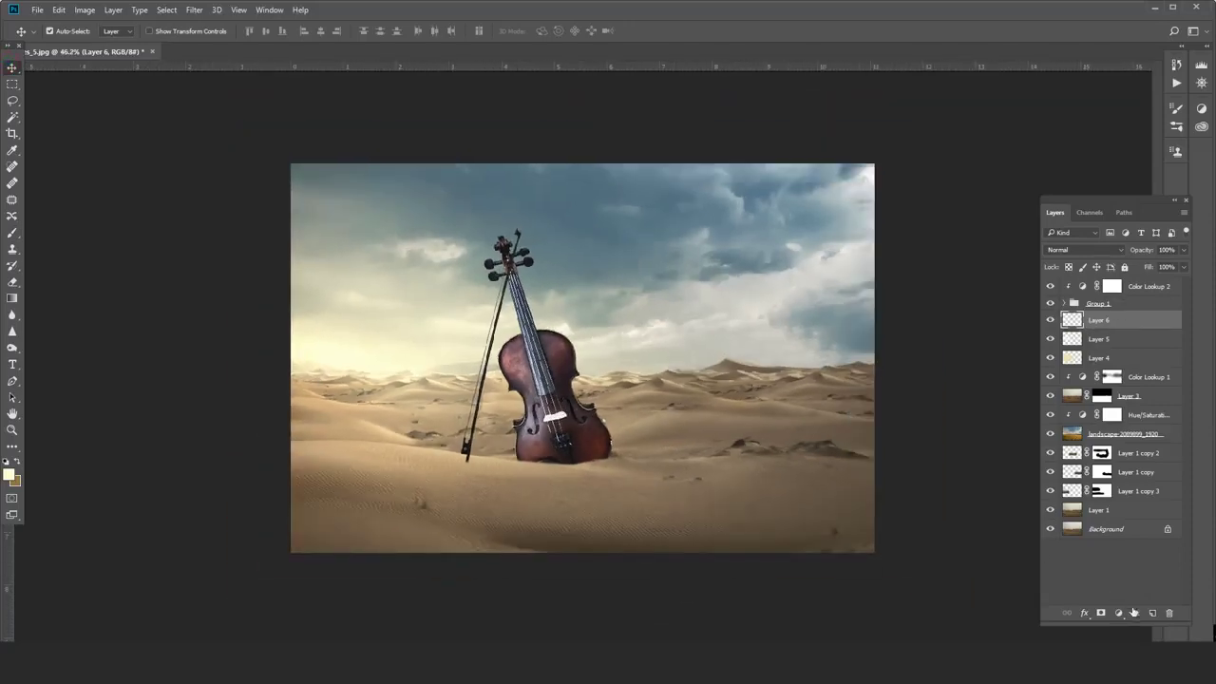
Set the foreground to #000000 and use a small Brush at 28% opacity.
key("i")
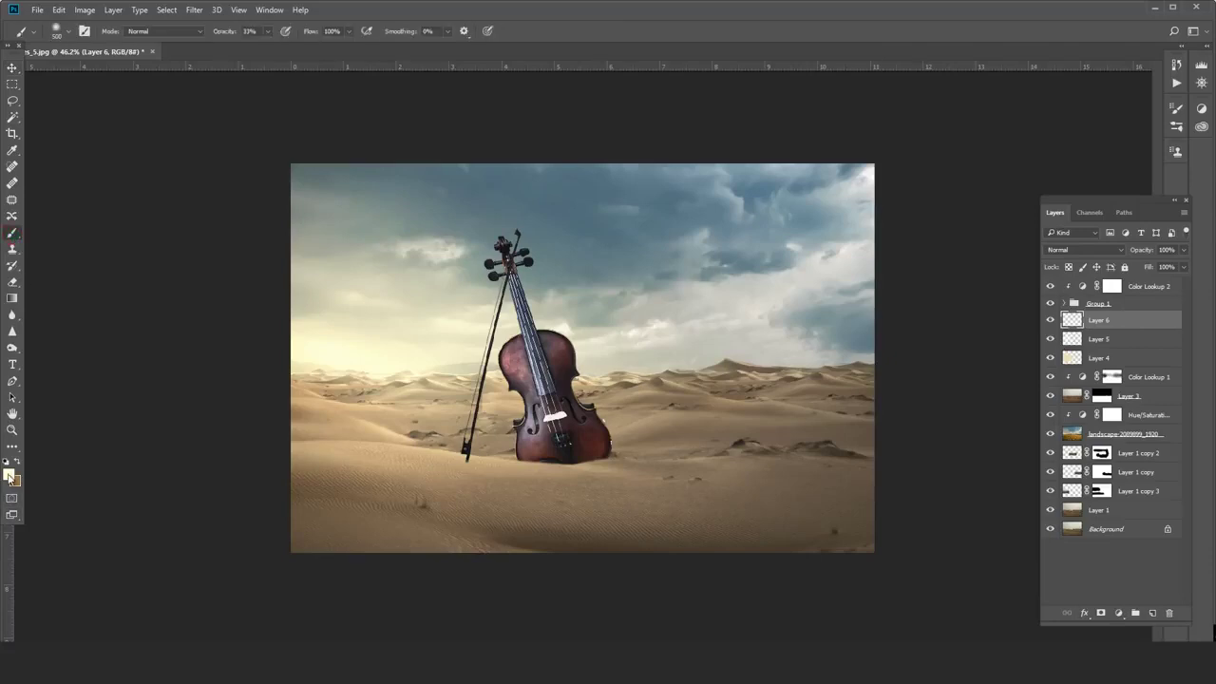
left_click(9, 473)
type("000000")
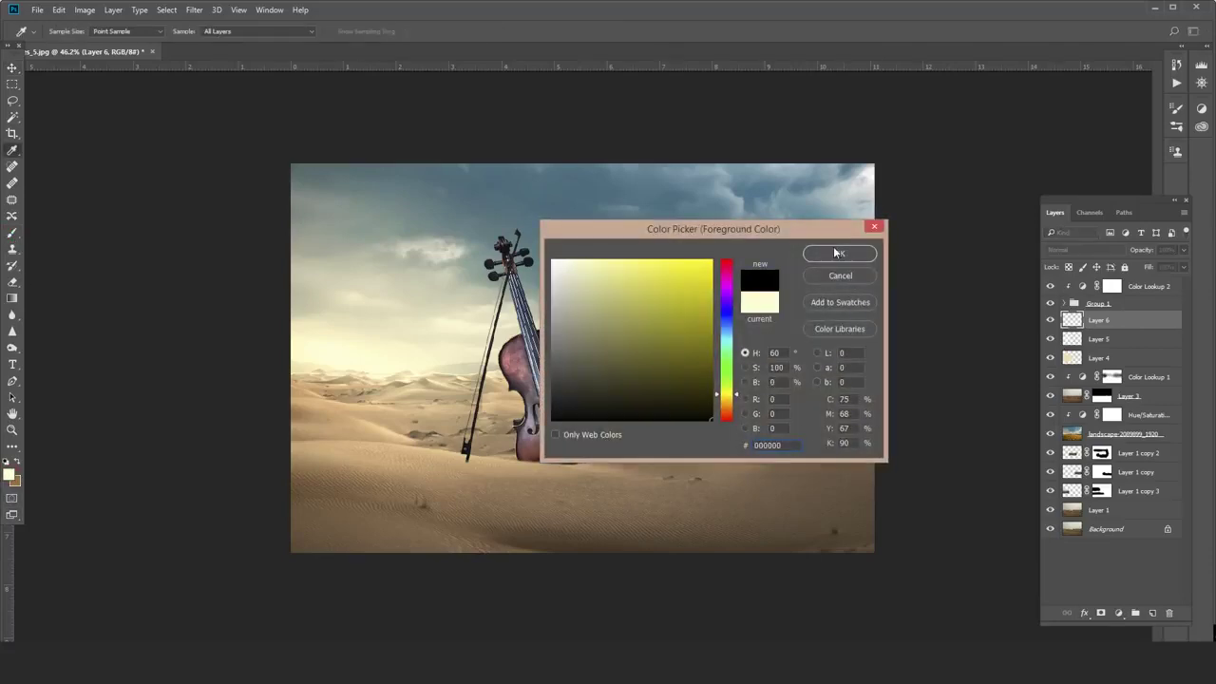
left_click(836, 252)
key("b")
left_click_drag(268, 31, 266, 45)
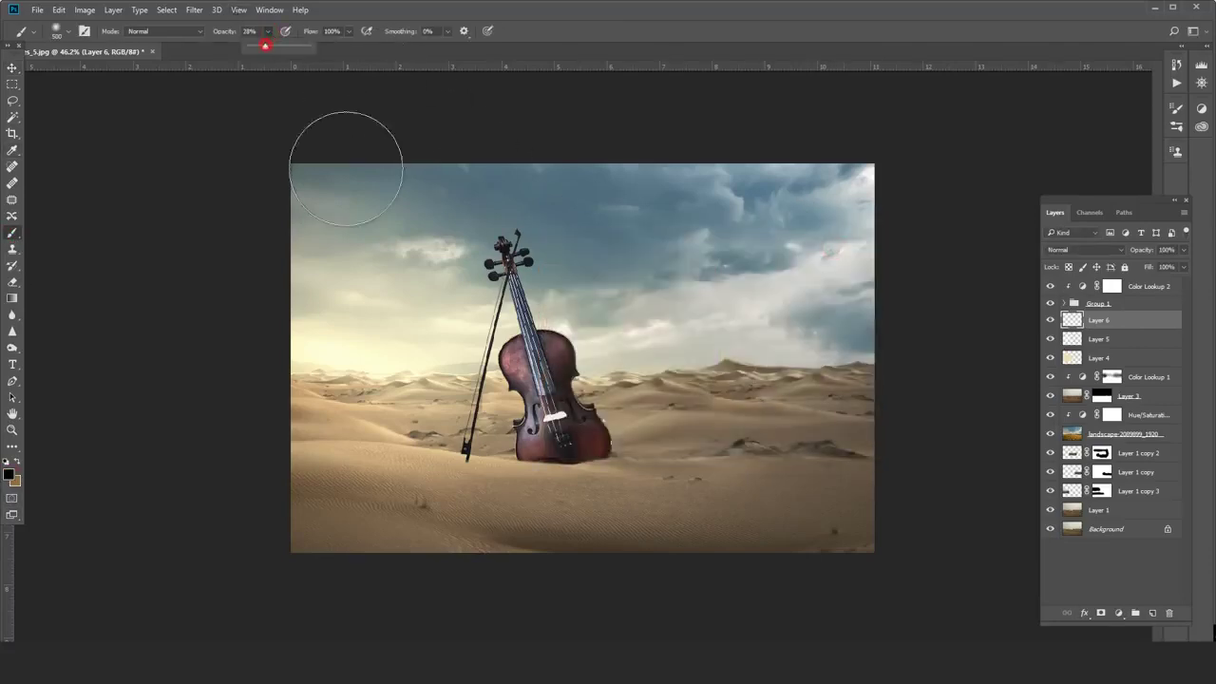
scroll(609, 495, "up", 5)
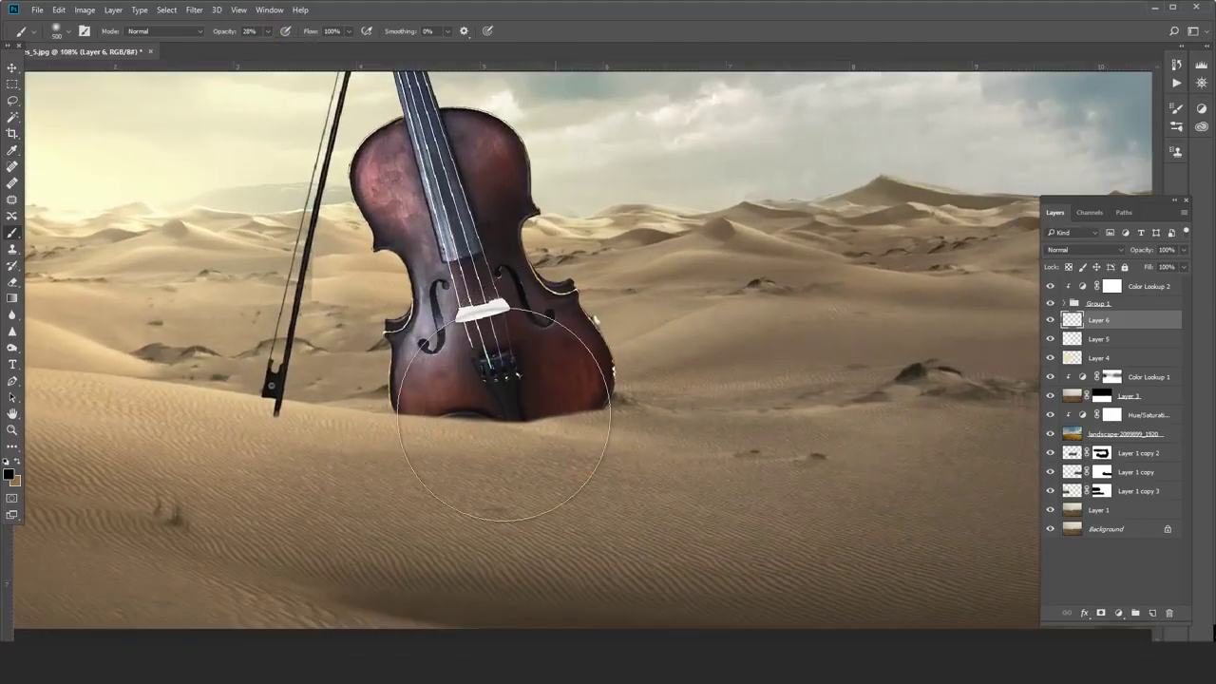
key("bracketleft")
key("bracketleft")
key("bracketleft")
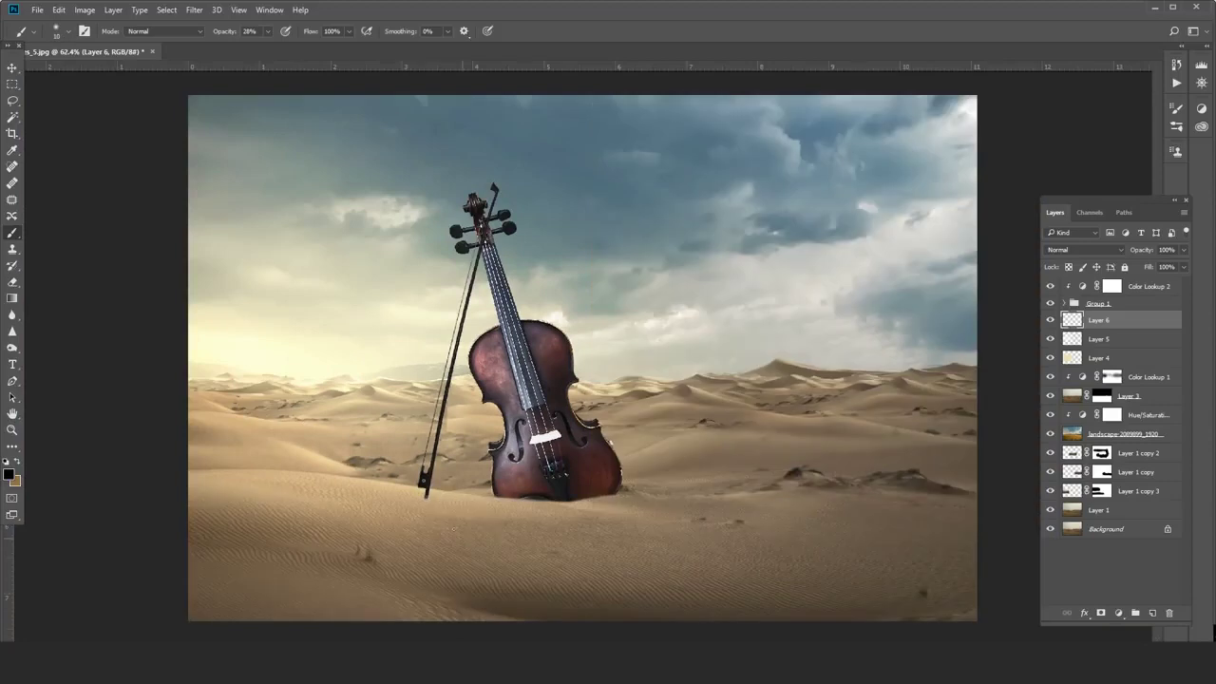
Paint faint black shadows at the bow tip, a line trailing from it, and along the violin's base.
left_click_drag(426, 496, 432, 502)
left_click(595, 622, "shift")
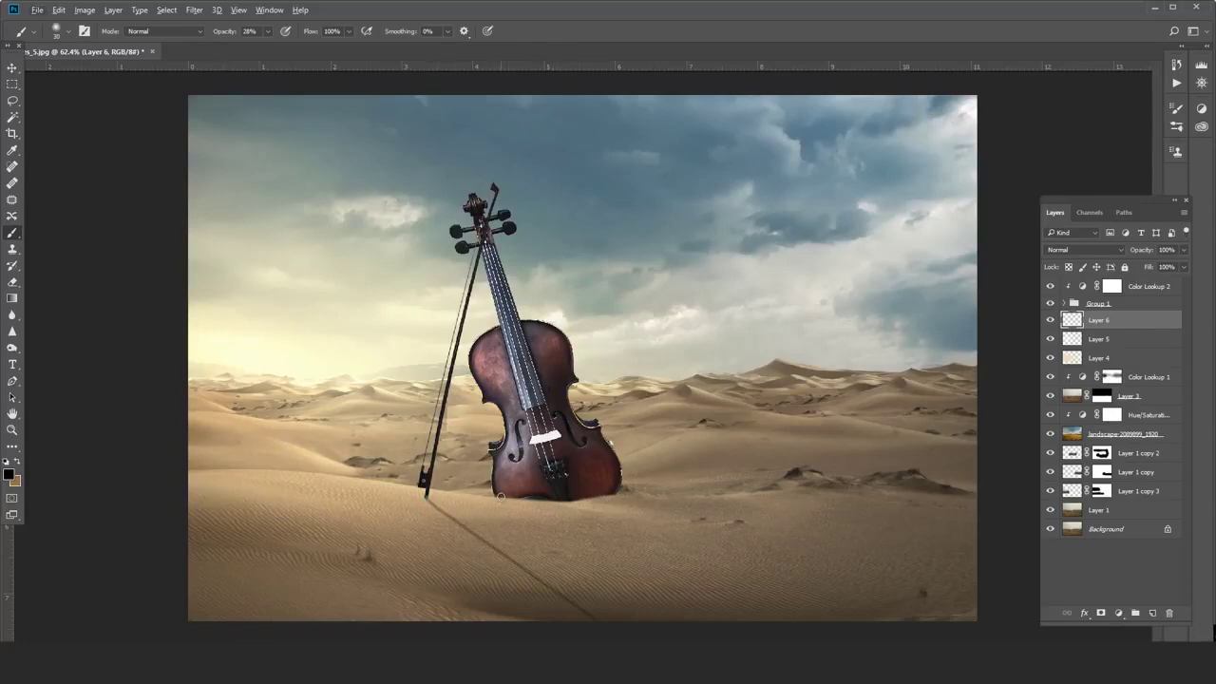
left_click(656, 514, "shift")
left_click(500, 495, "shift")
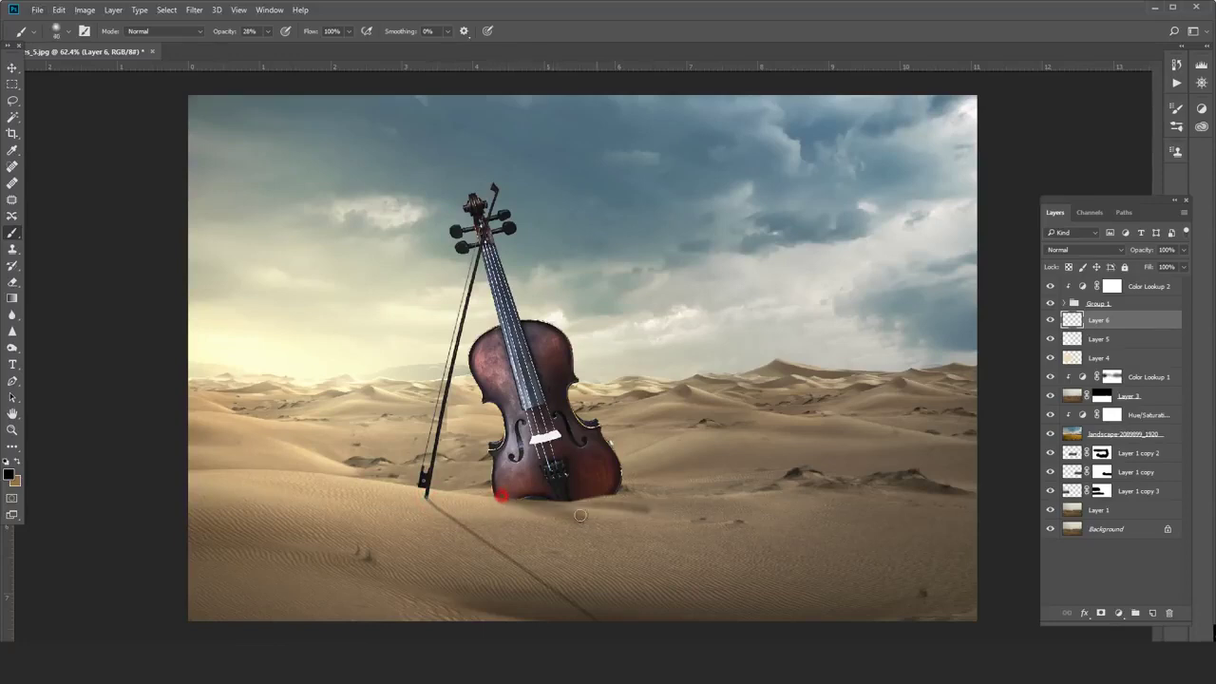
left_click_drag(513, 493, 607, 495)
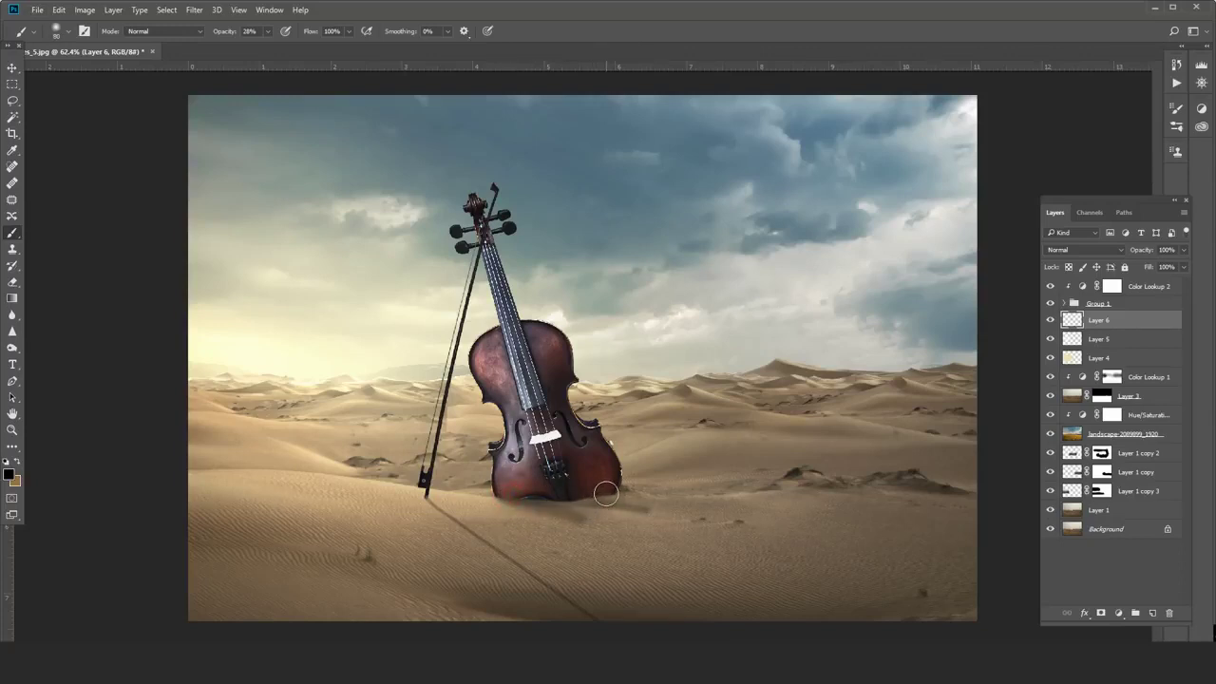
key("ctrl+alt+z")
key("ctrl+alt+z")
key("ctrl+alt+z")
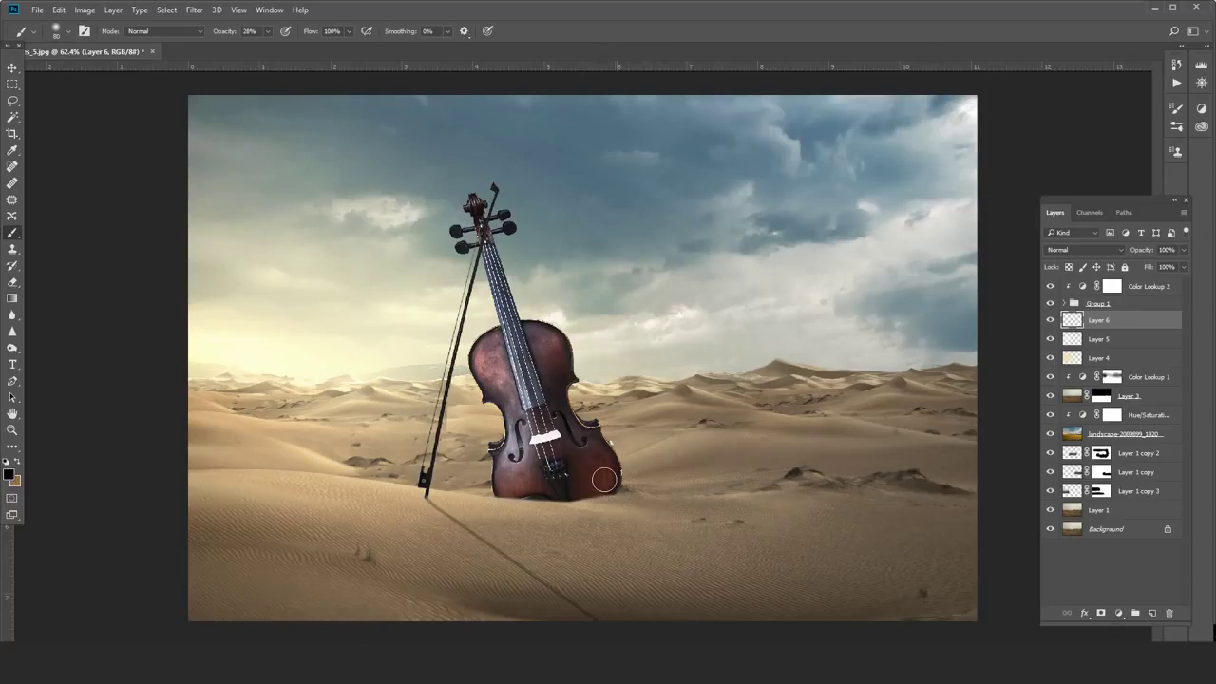
key("bracketleft")
left_click_drag(546, 492, 504, 495)
left_click(1064, 305)
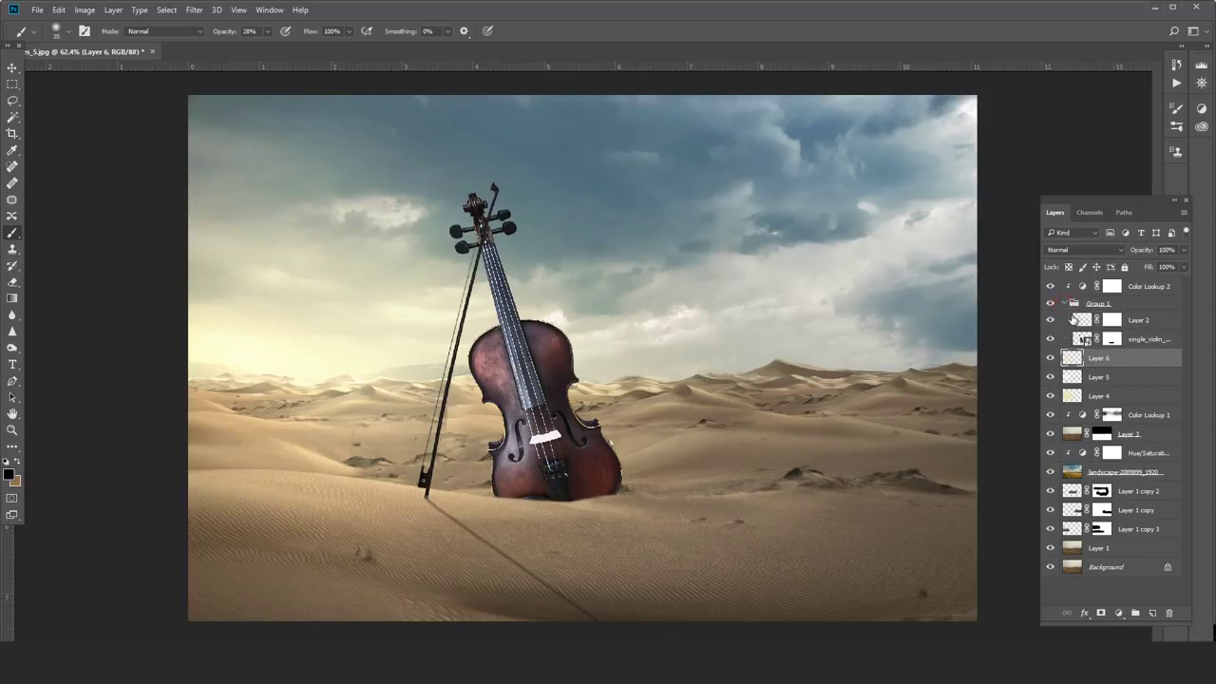
Fill the violin's outline with black foreground colour on new Layer 7.
left_click(1079, 340, "ctrl")
left_click(1152, 613)
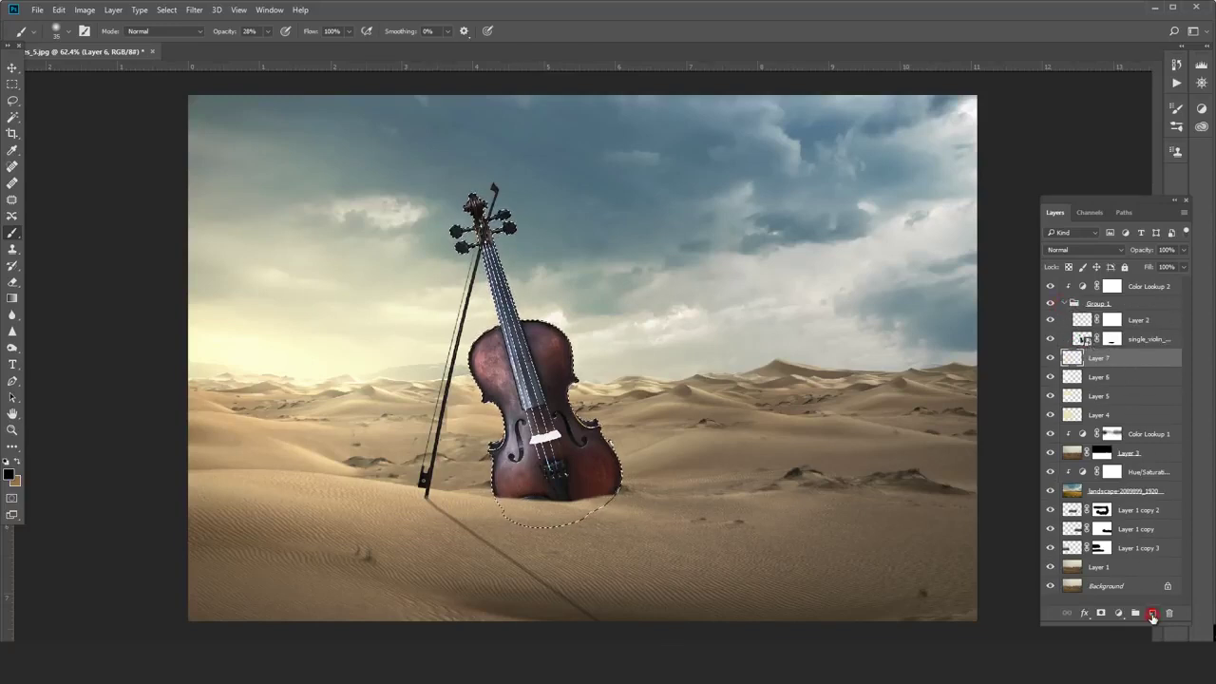
key("shift+F5")
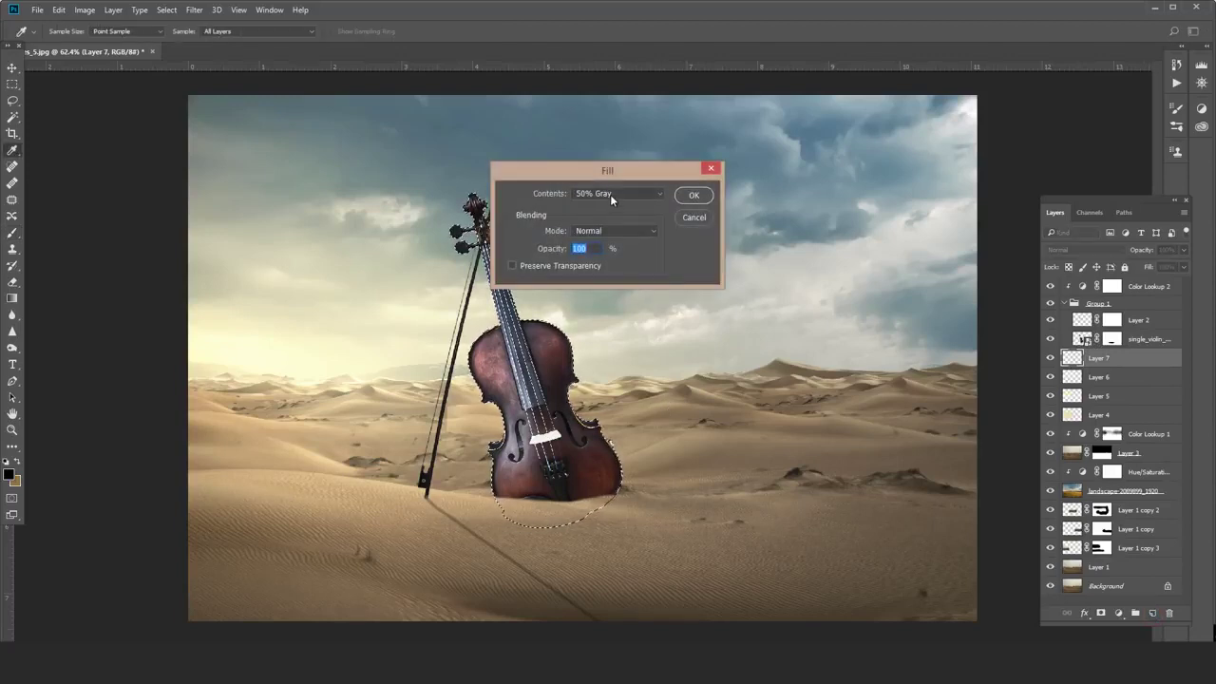
left_click(618, 193)
left_click(611, 204)
left_click(695, 197)
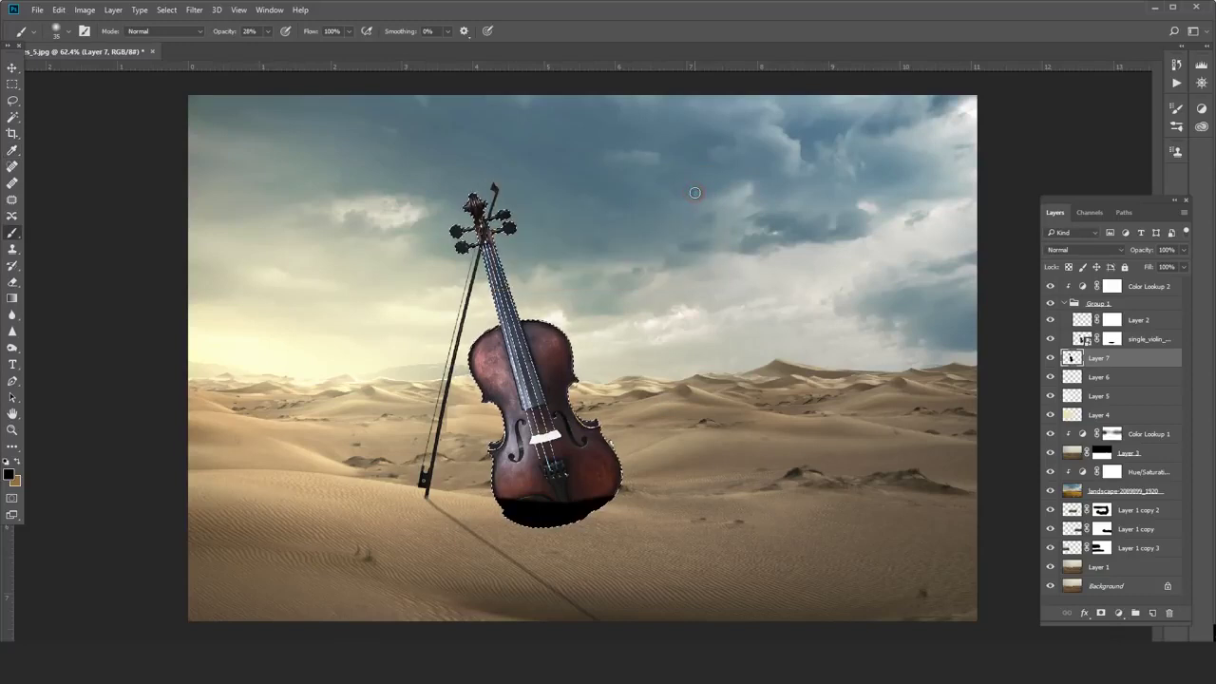
key("b")
key("ctrl+d")
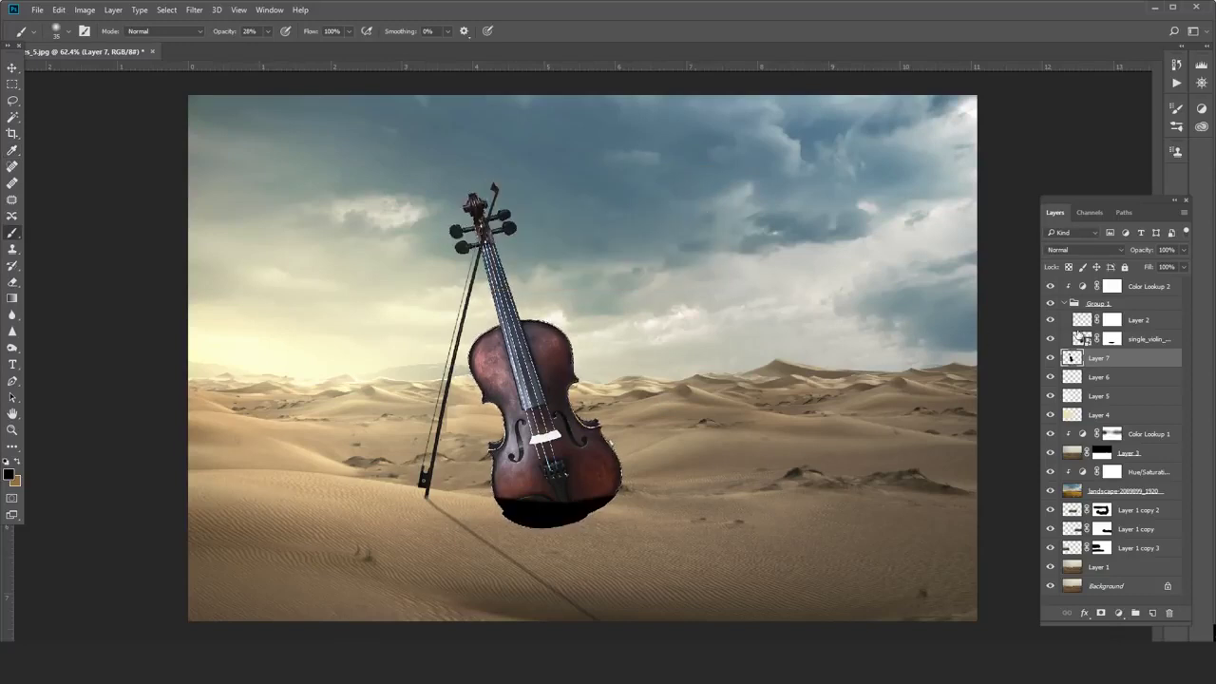
left_click(1063, 303)
Flip the black violin shape below its base and skew it toward the lower right.
key("ctrl+t")
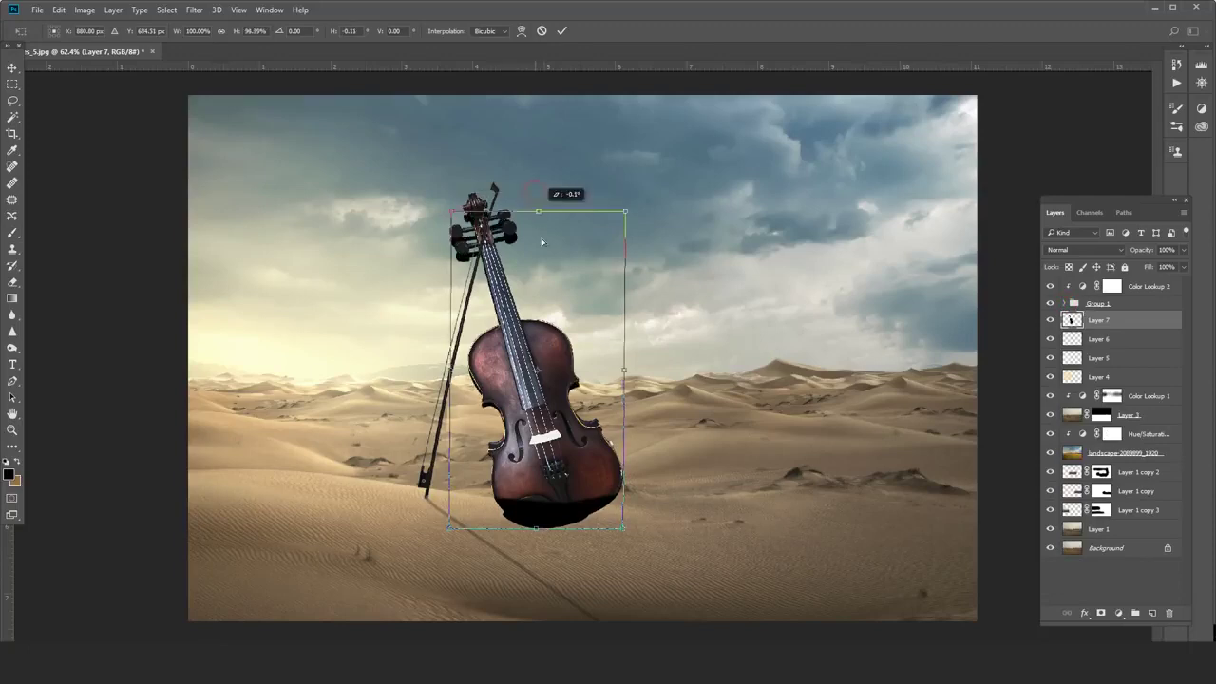
left_click_drag(535, 193, 686, 639)
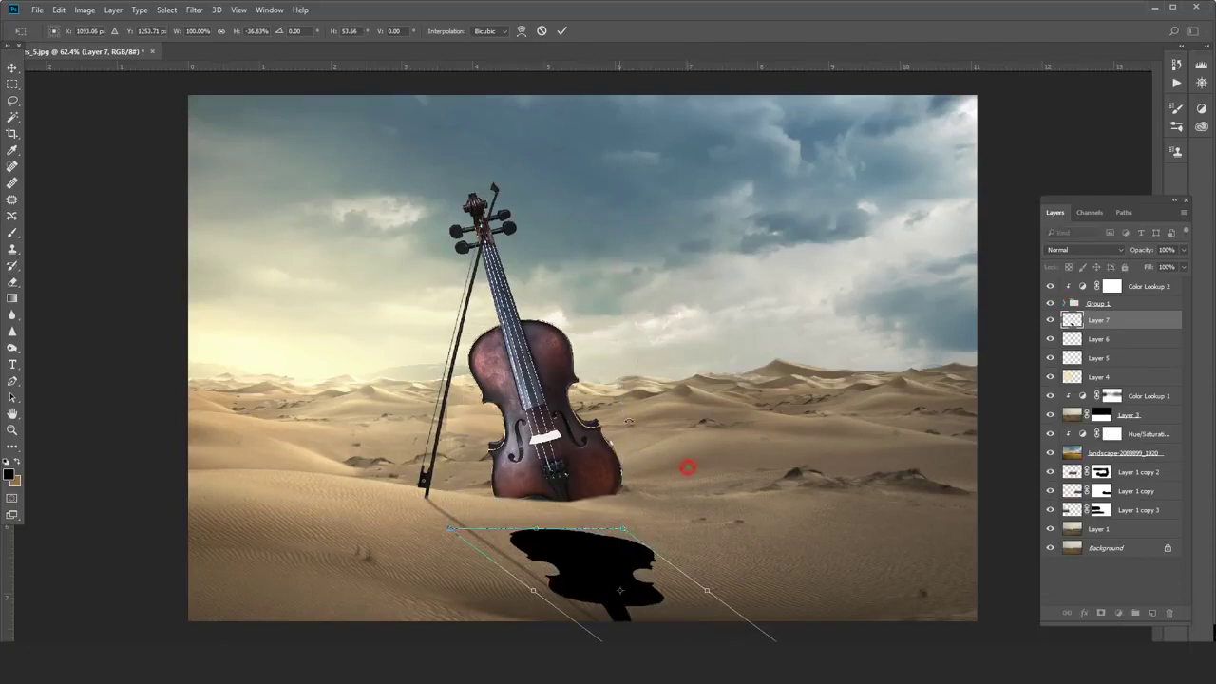
scroll(687, 467, "down", 2)
left_click_drag(619, 476, 602, 448)
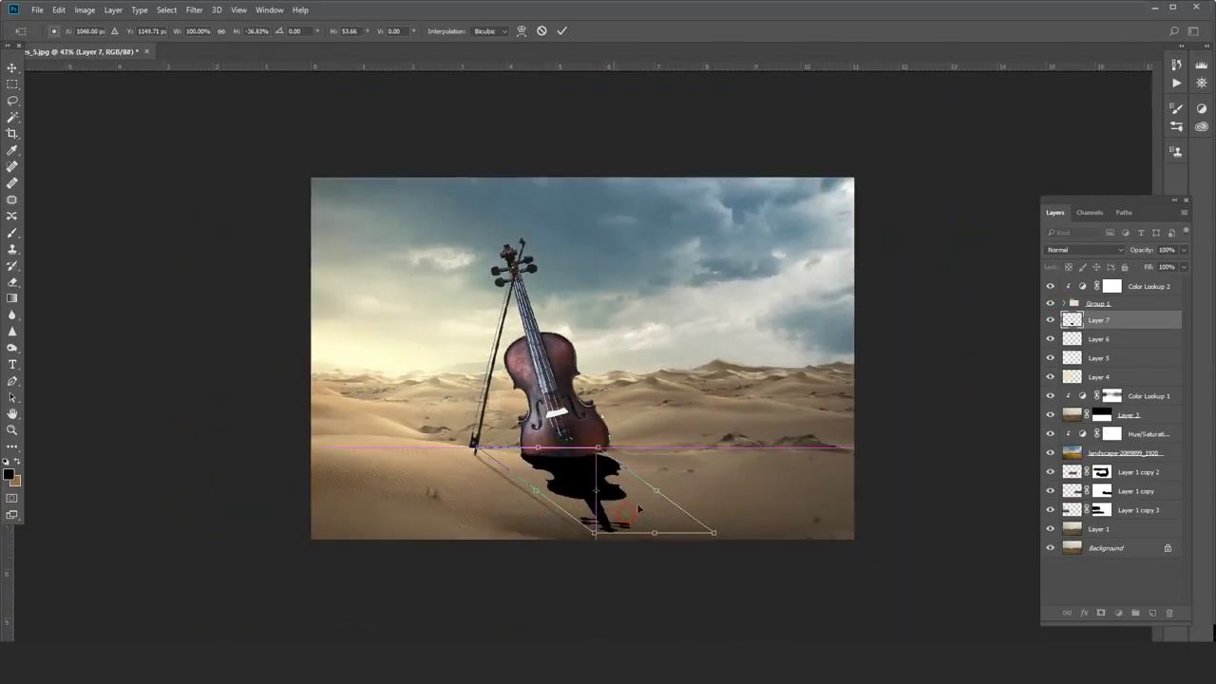
mouse_move(672, 537)
left_mouse_down()
mouse_move(648, 523)
mouse_move(643, 535)
mouse_move(639, 522)
left_mouse_up()
scroll(648, 522, "down", 1)
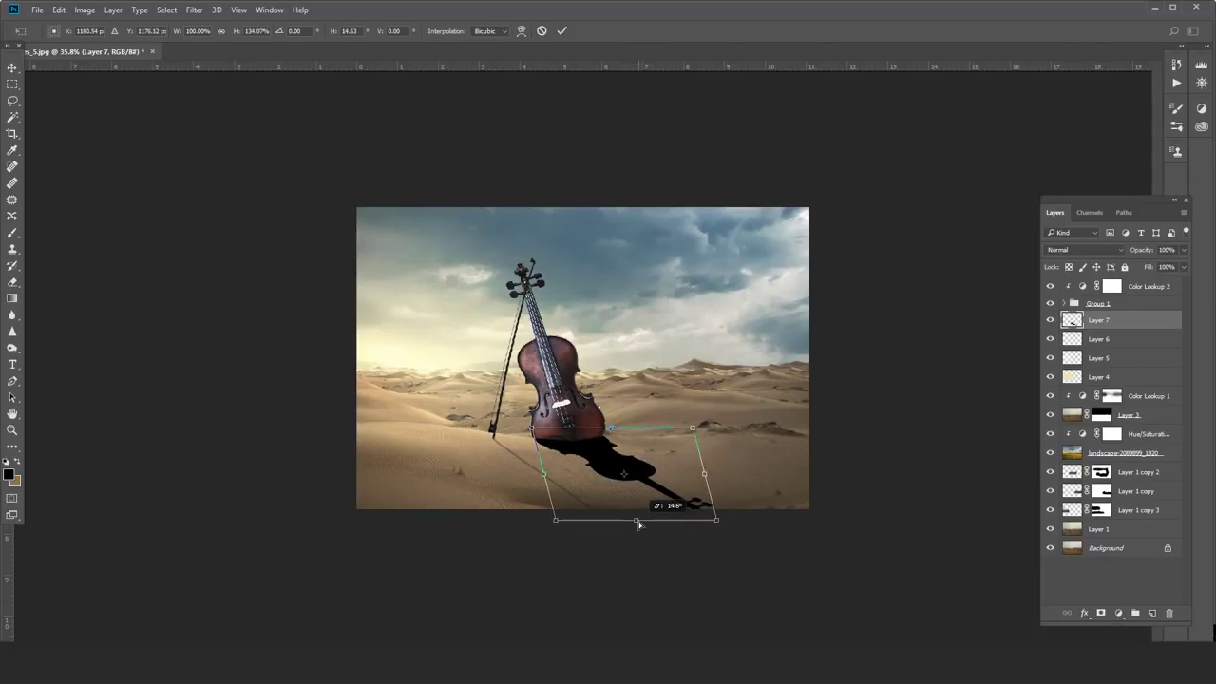
key("Return")
scroll(730, 511, "up", 1)
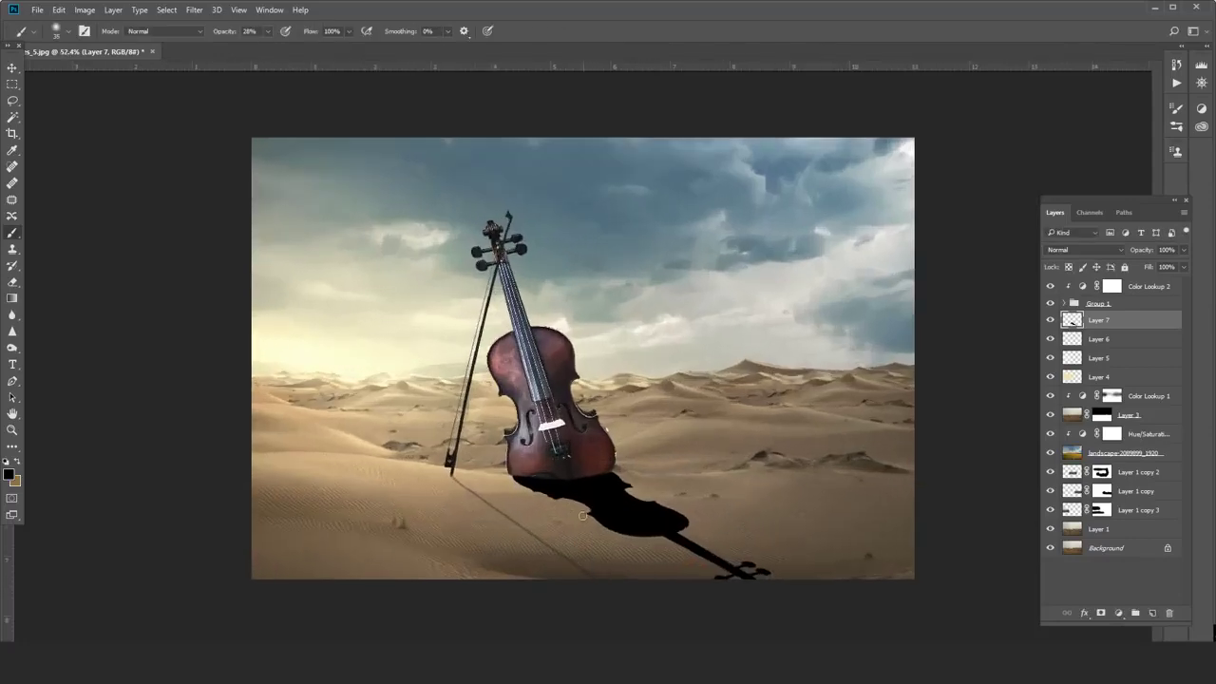
key("ctrl+t")
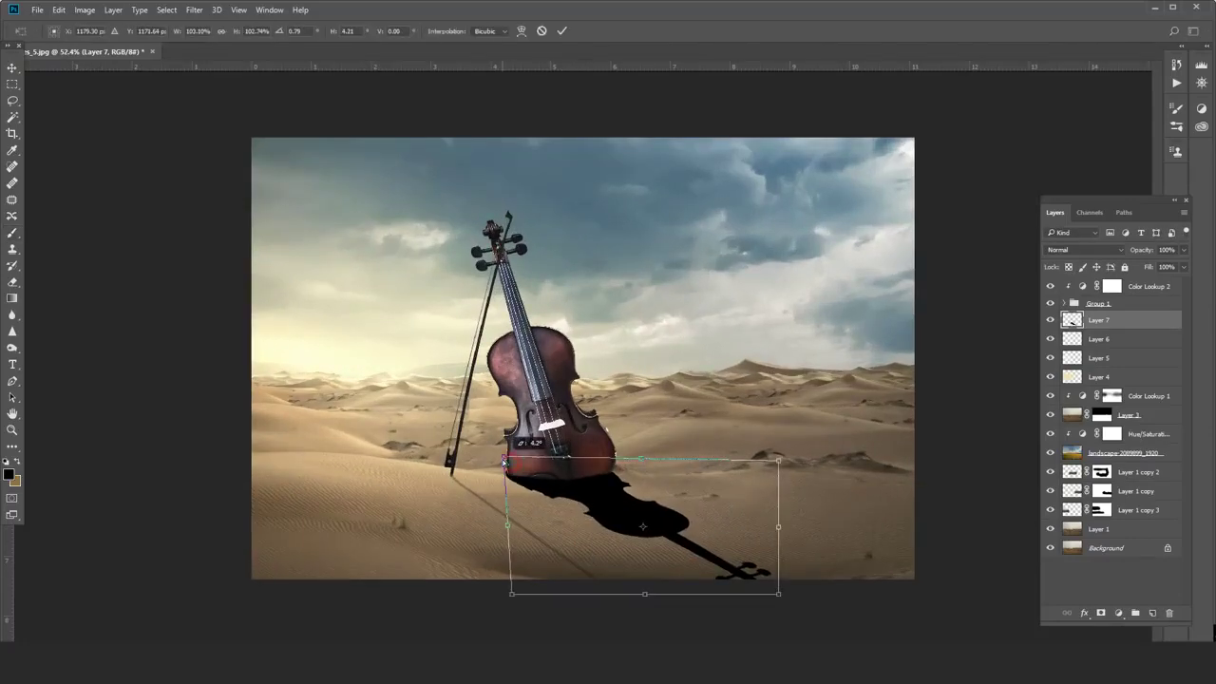
key("Return")
key("b")
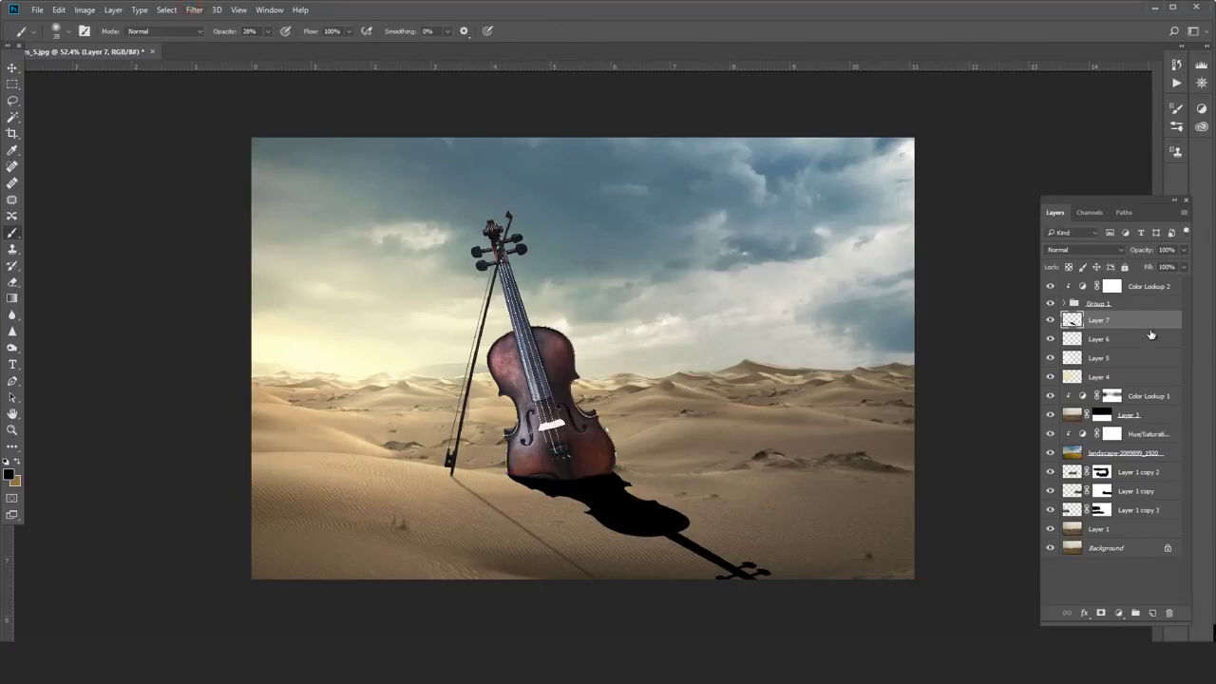
Fade Layer 7's cast shadow to 45% opacity and apply a 9.0 Gaussian Blur.
left_click(1183, 250)
left_click_drag(1163, 265, 1144, 267)
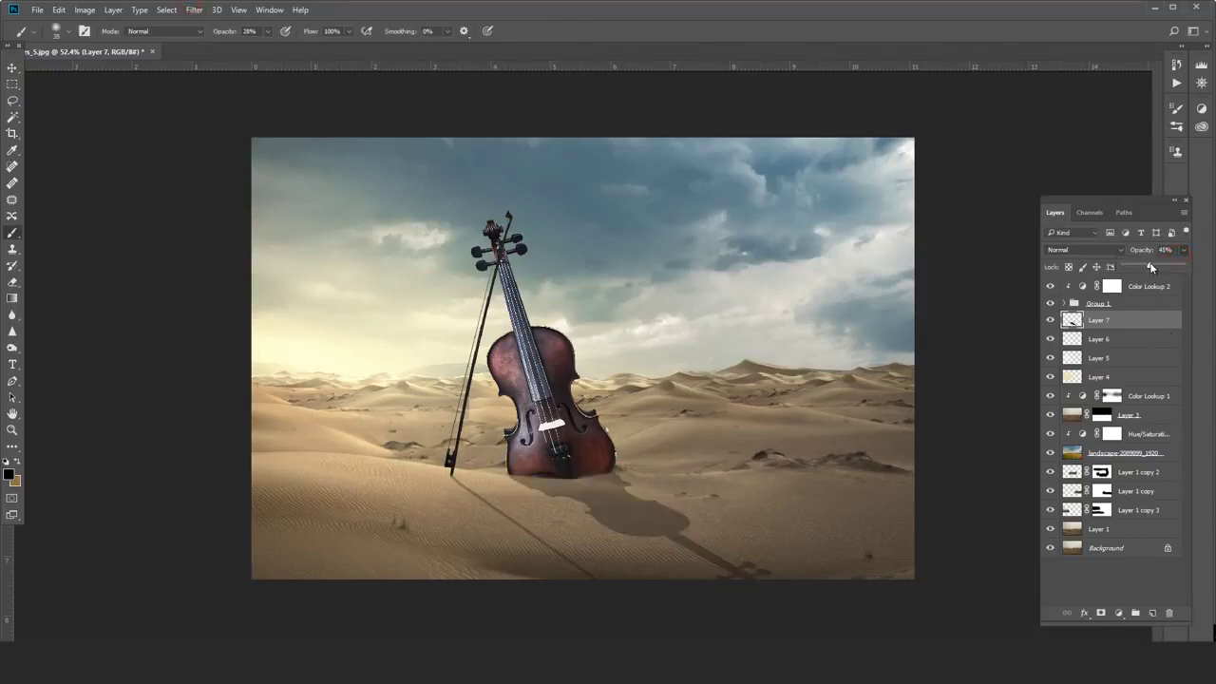
left_click(195, 9)
left_click(386, 198)
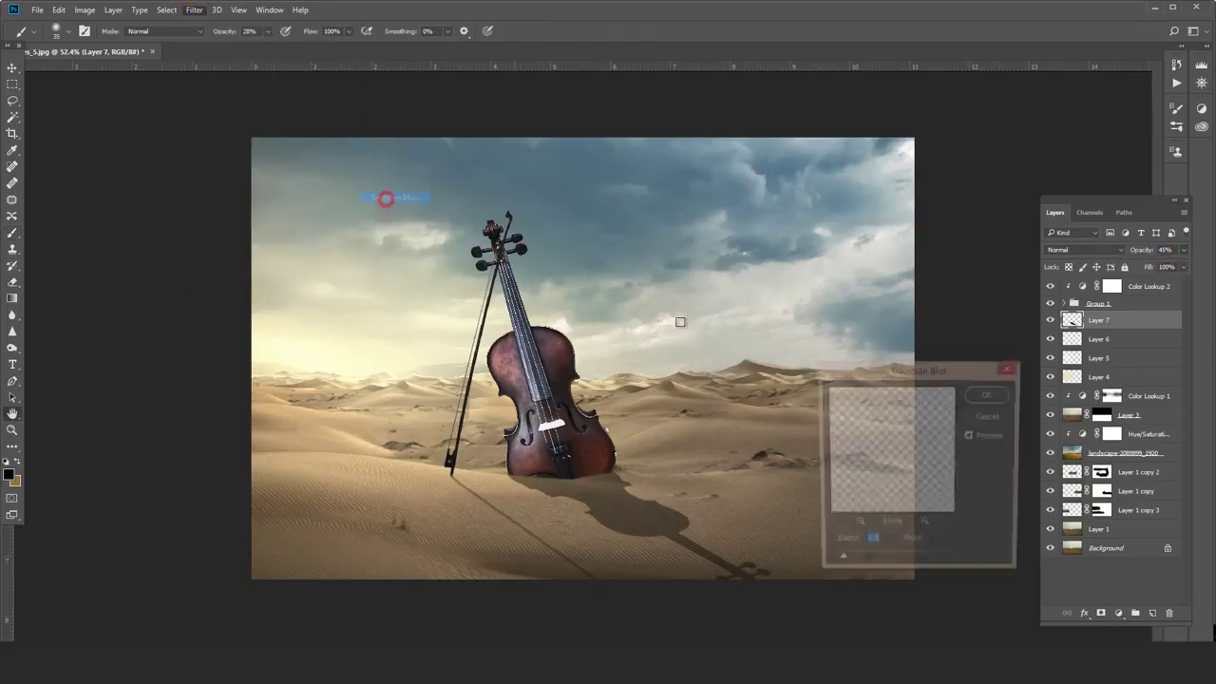
left_click_drag(838, 563, 876, 564)
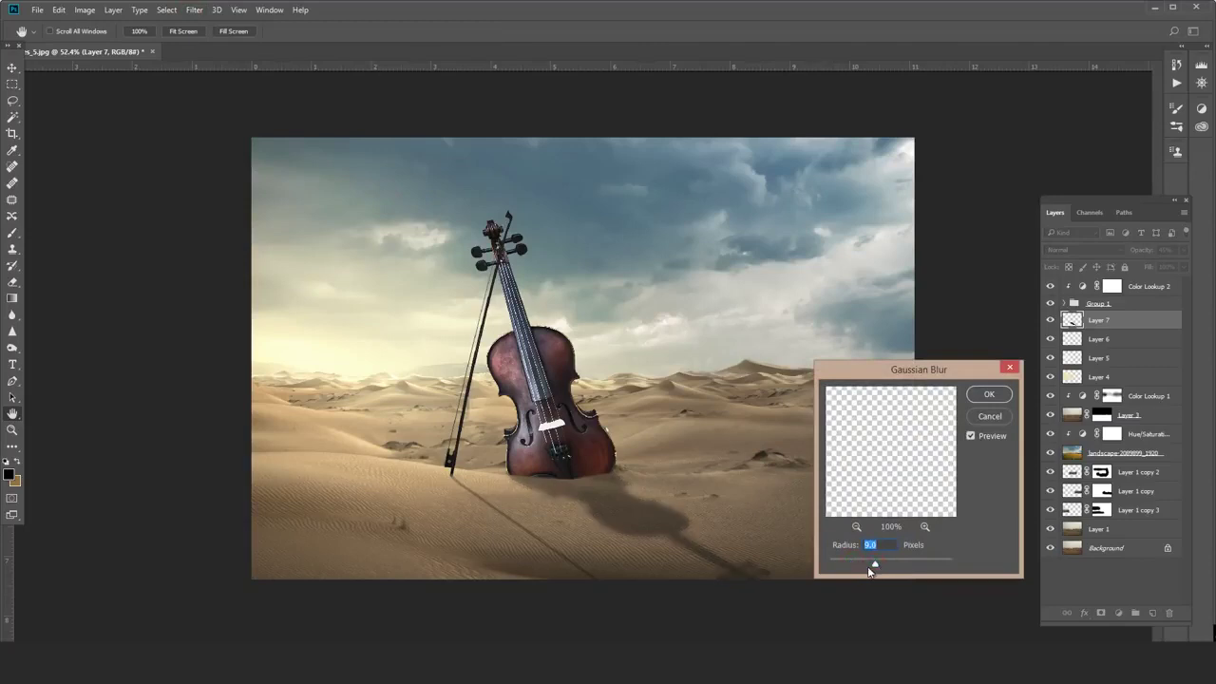
left_click(994, 393)
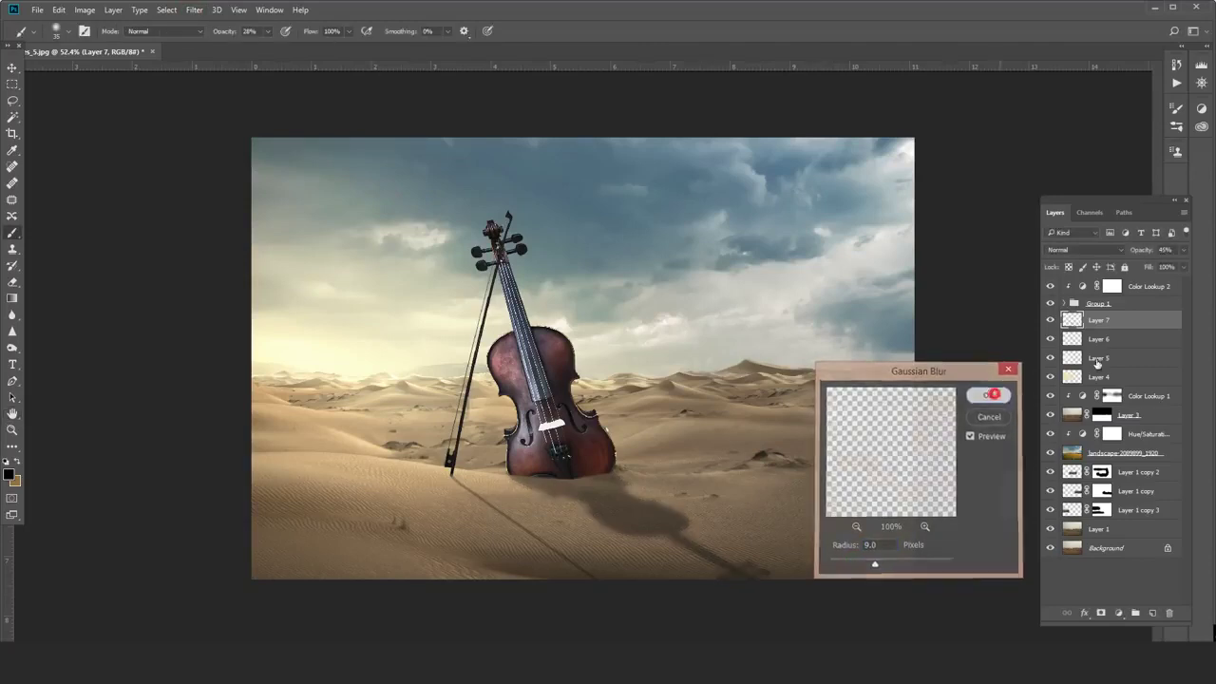
Apply a 2.4-pixel Gaussian Blur to Layer 6's contact shadows.
left_click(1120, 342)
left_click(166, 10)
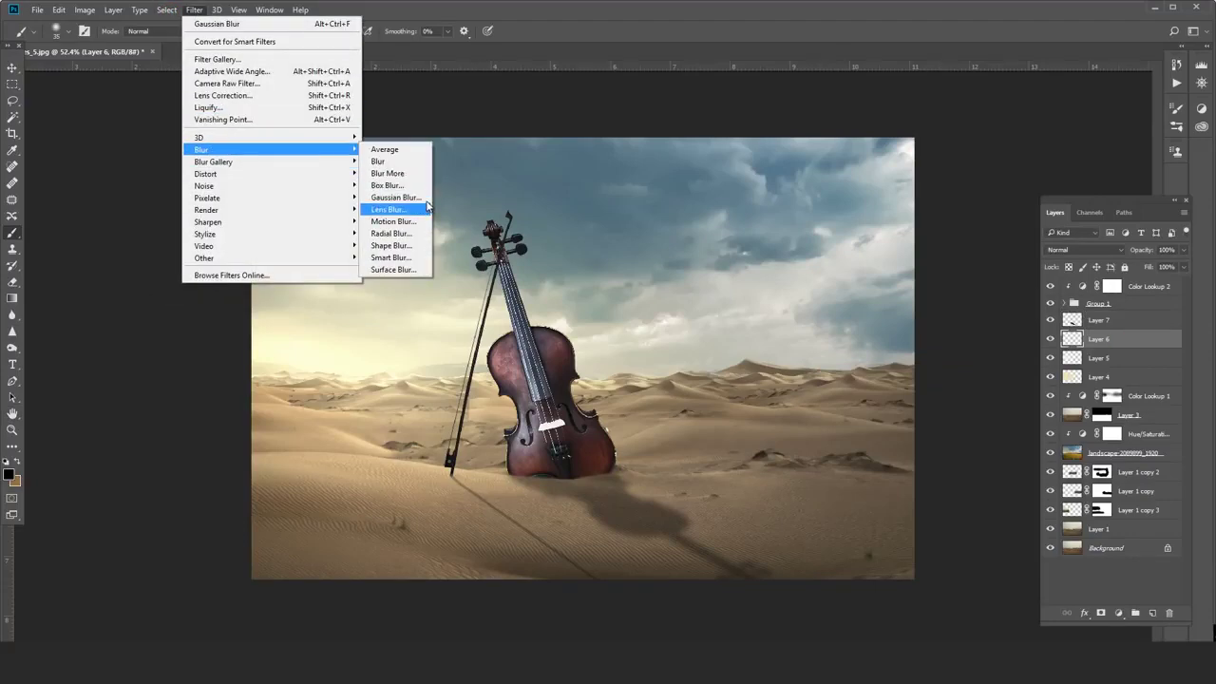
mouse_move(201, 150)
left_click(419, 198)
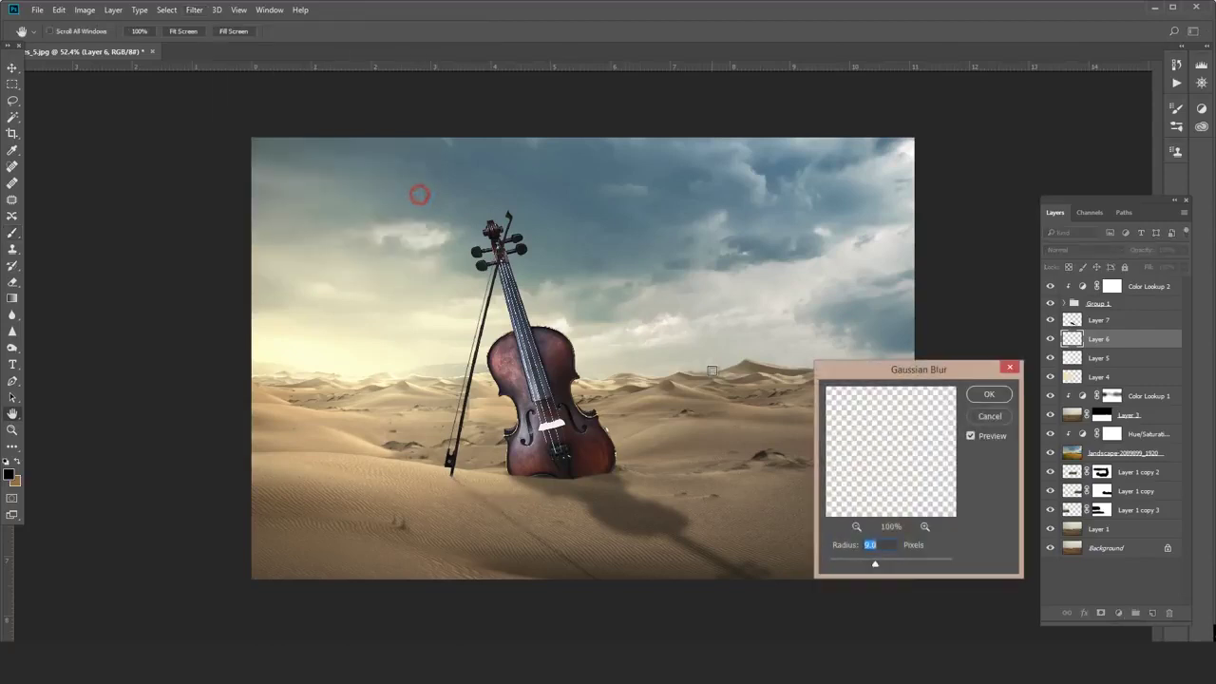
left_click_drag(840, 568, 844, 567)
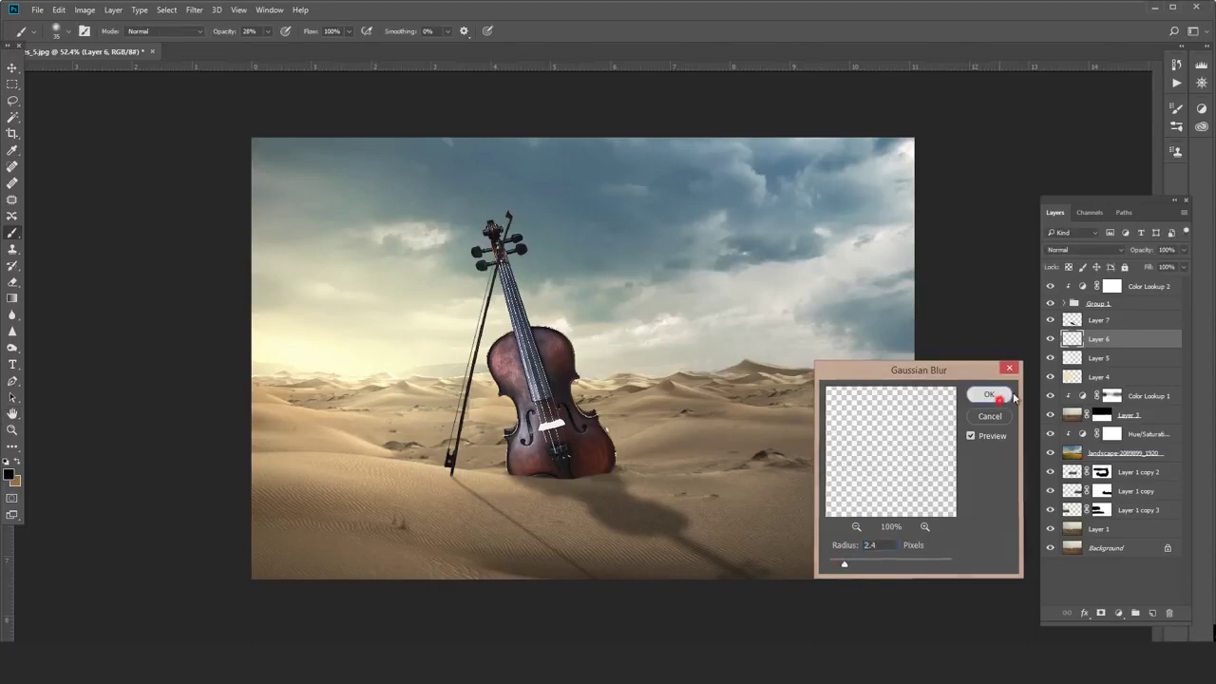
left_click(989, 393)
Add a new empty Layer 8 above Layer 7.
left_click(1121, 324)
left_click(1152, 613)
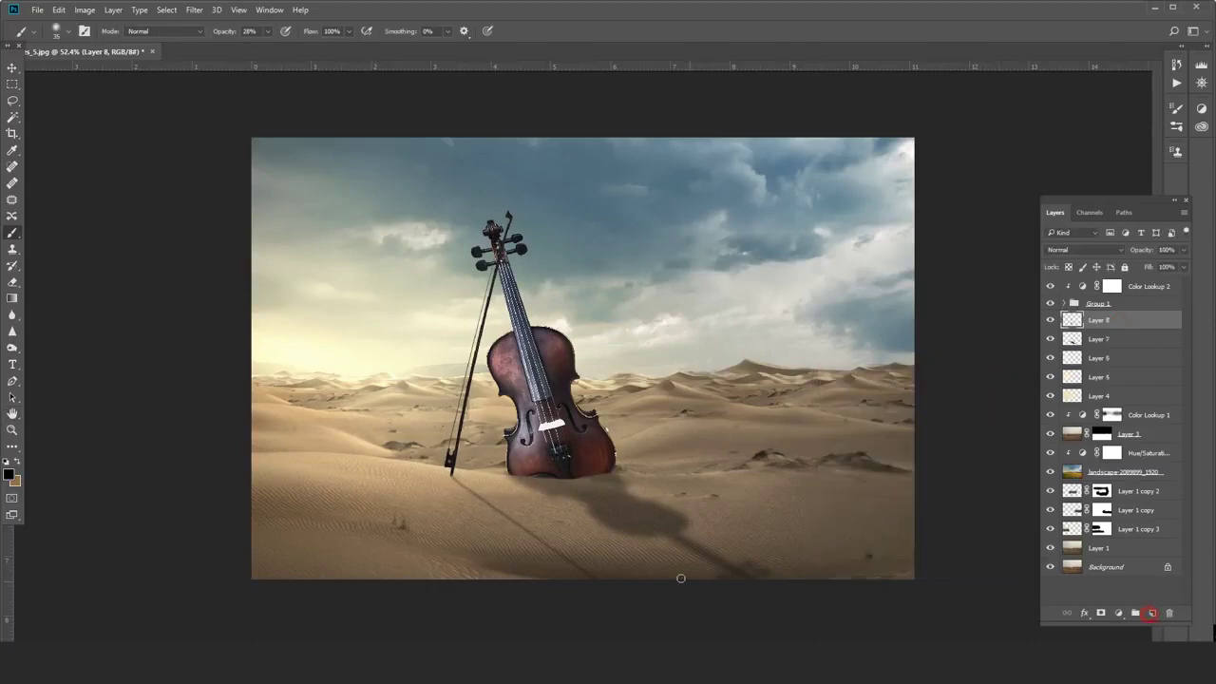
scroll(660, 504, "up", 3)
scroll(579, 369, "down", 3)
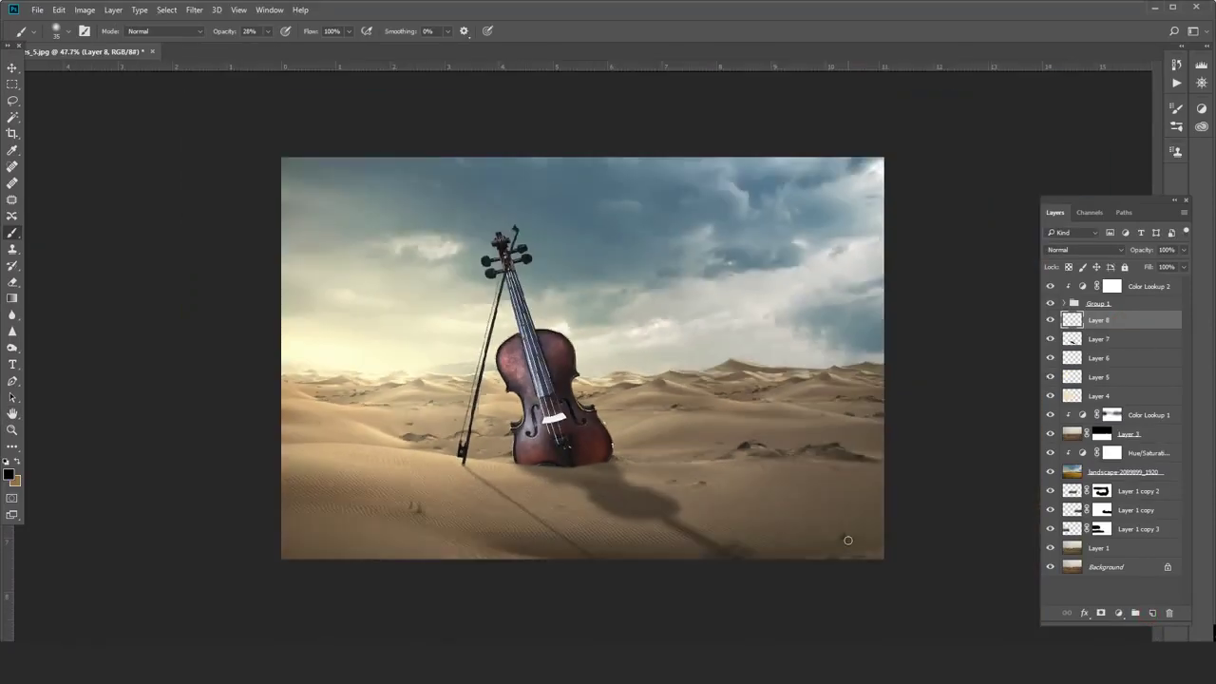
Group Layer 7 and Layer 6 into Group 2 with a white reveal-all mask.
left_click(12, 282)
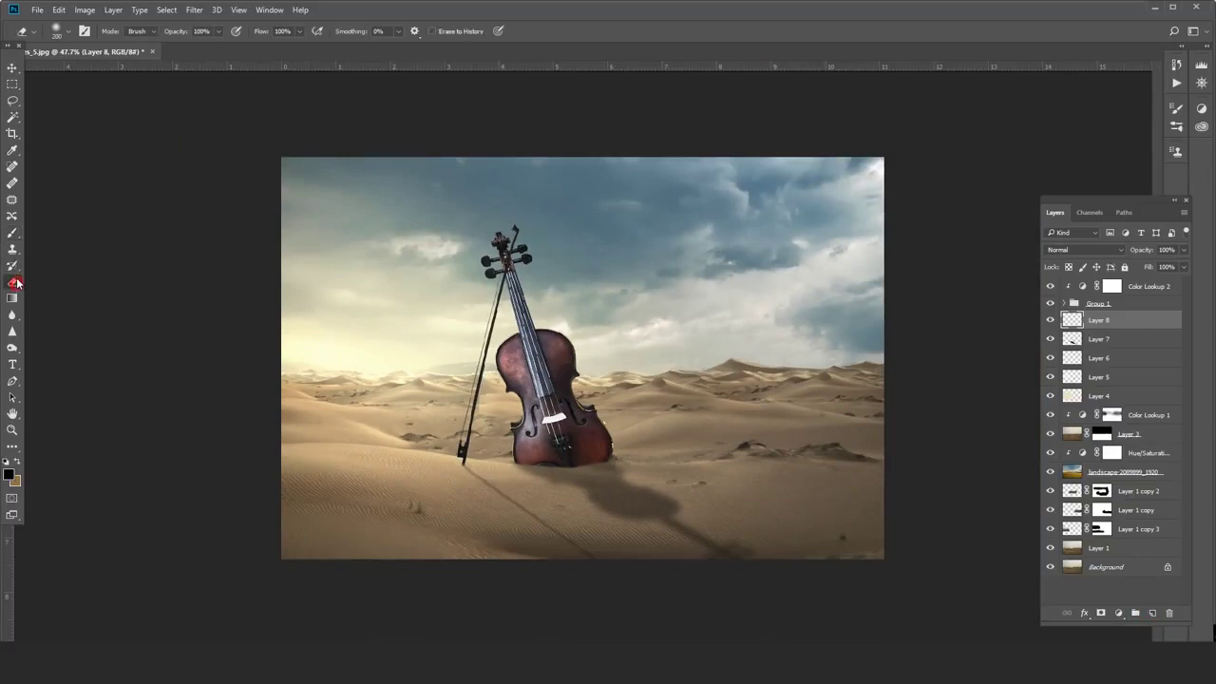
left_click(1132, 338)
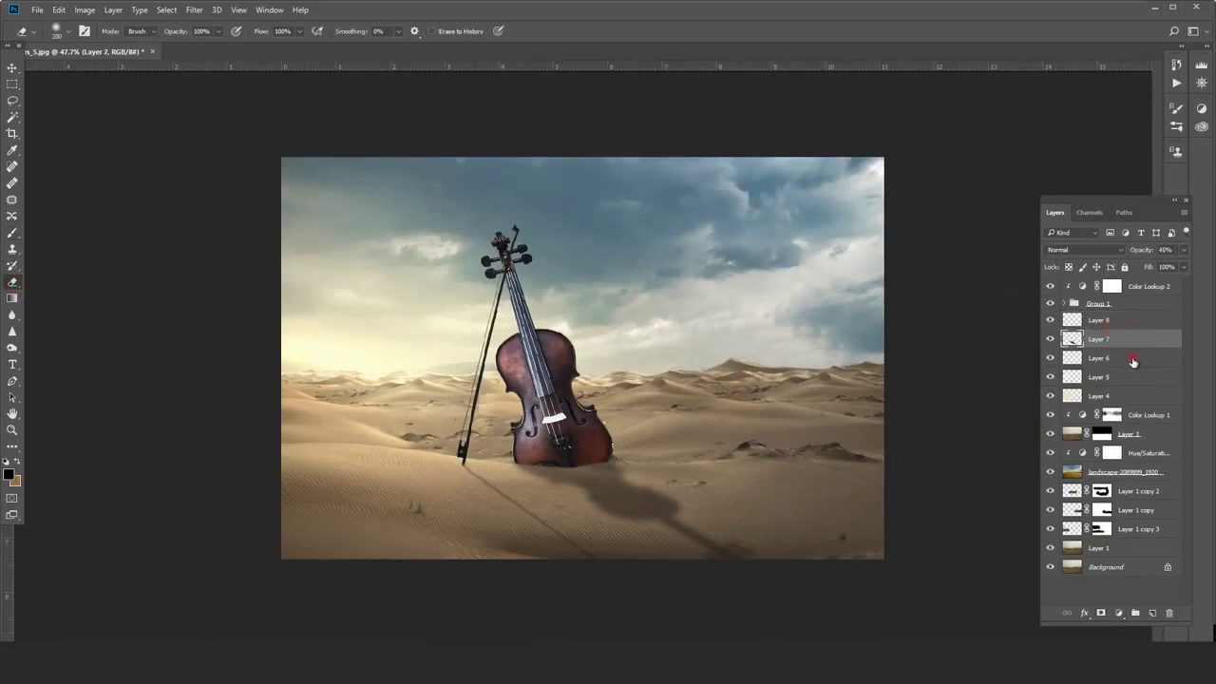
left_click(1133, 359, "shift")
left_click(1137, 614)
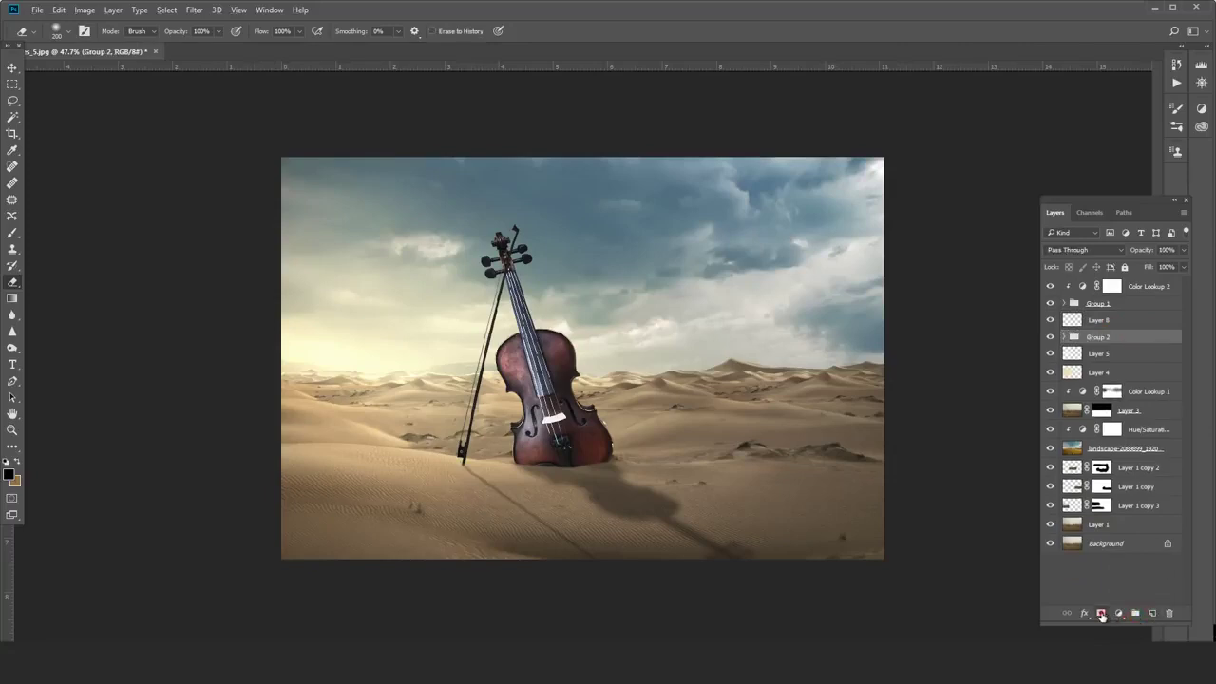
left_click(1101, 613, "alt")
key("ctrl+z")
left_click(1101, 613)
Enlarge the Brush, make a few strokes, and select Layer 7 inside Group 2.
key("b")
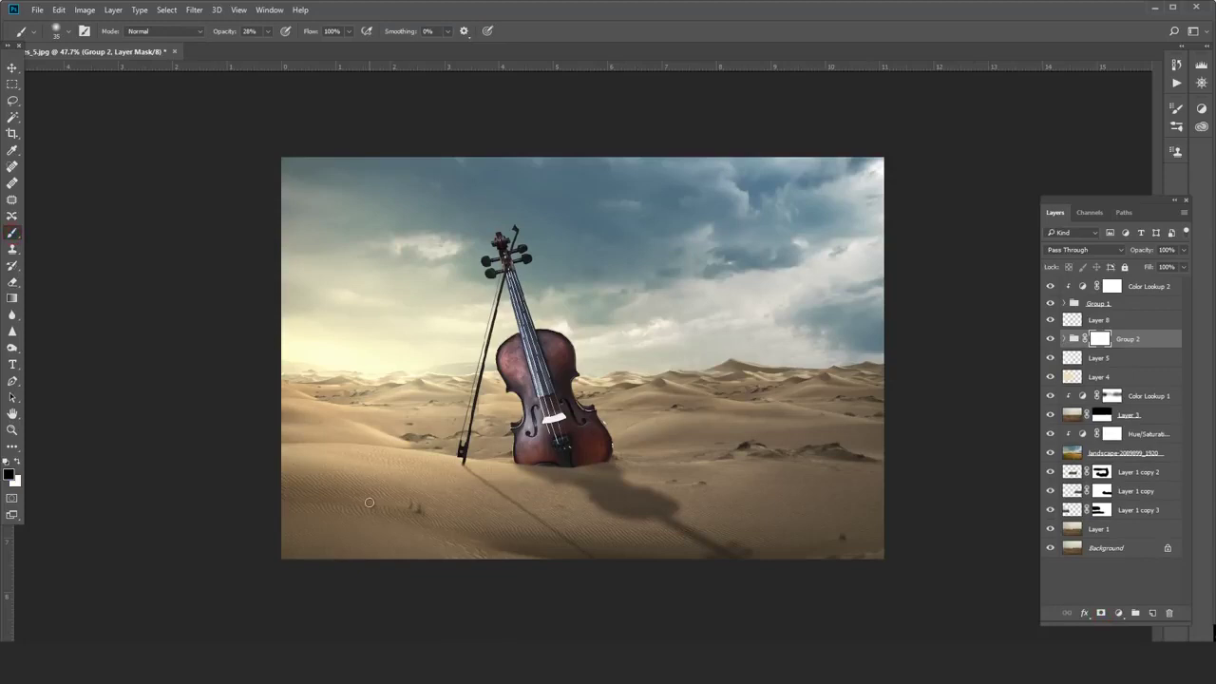
key("bracketright")
key("bracketright")
key("bracketright")
key("bracketright")
key("bracketright")
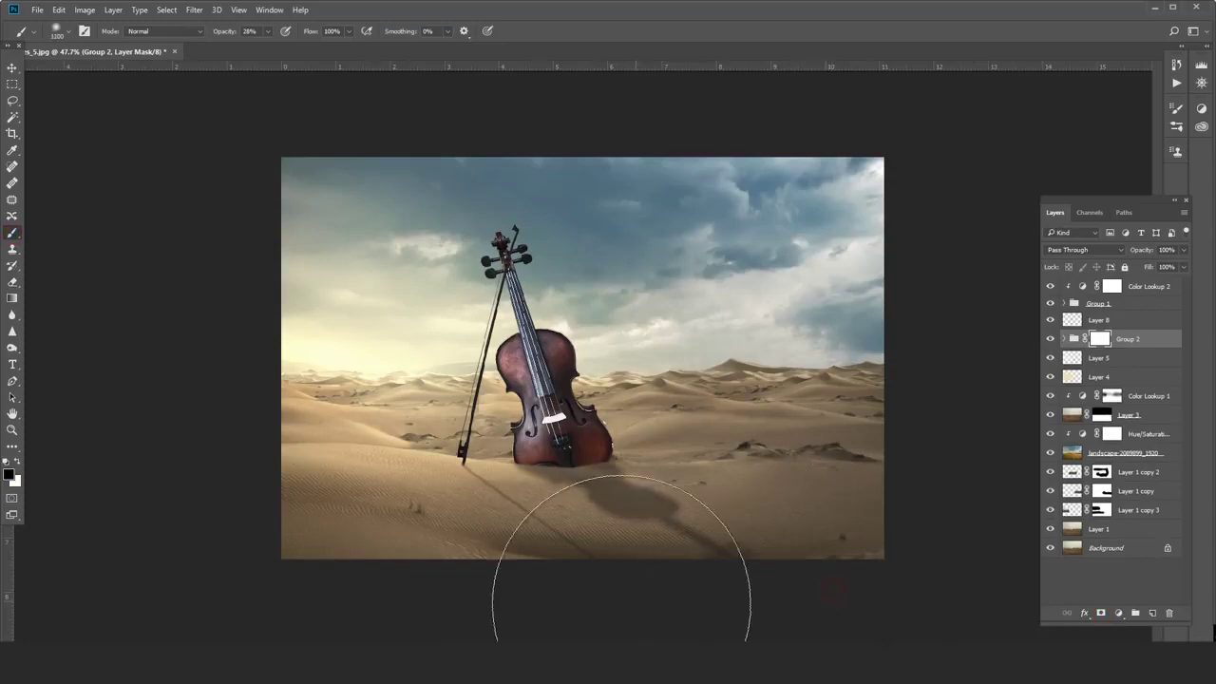
key("bracketright")
key("bracketright")
scroll(755, 615, "down", 2)
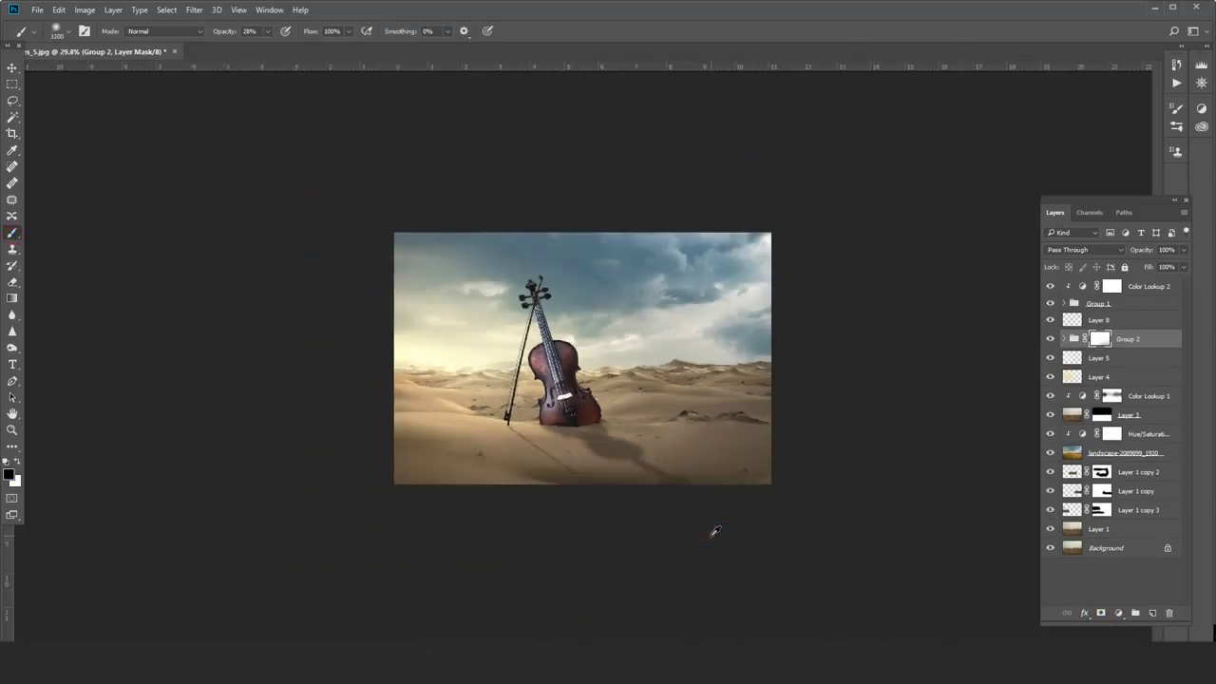
left_click_drag(562, 562, 439, 552)
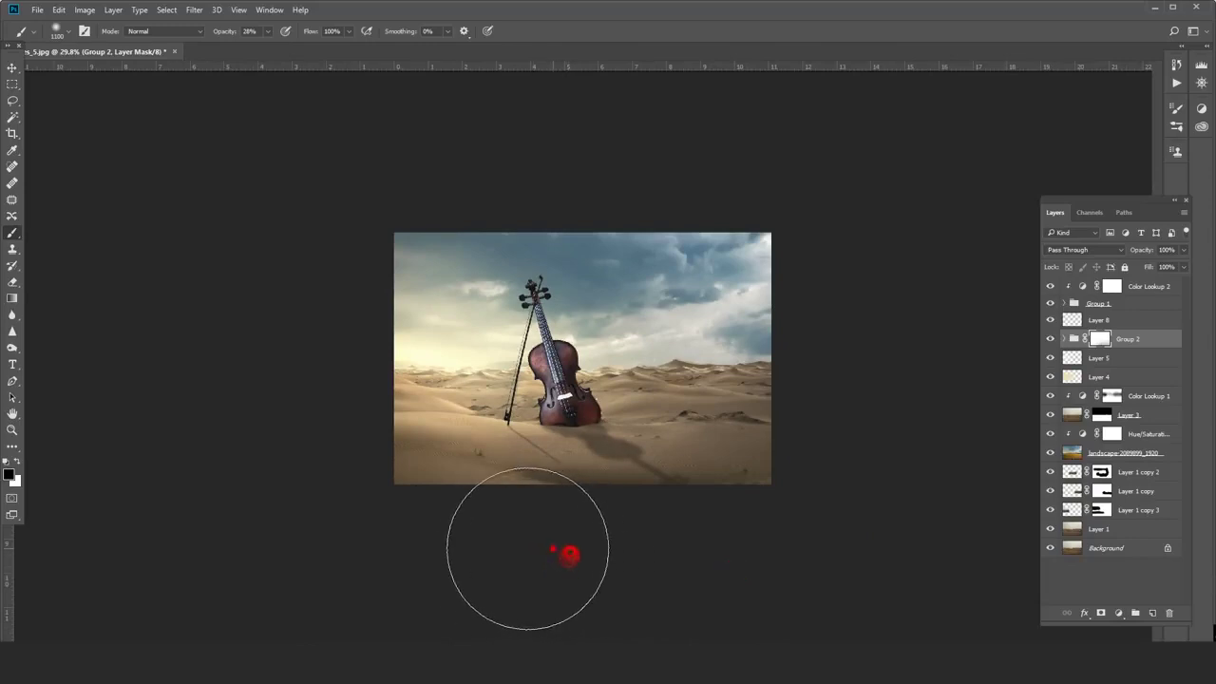
left_click(550, 552)
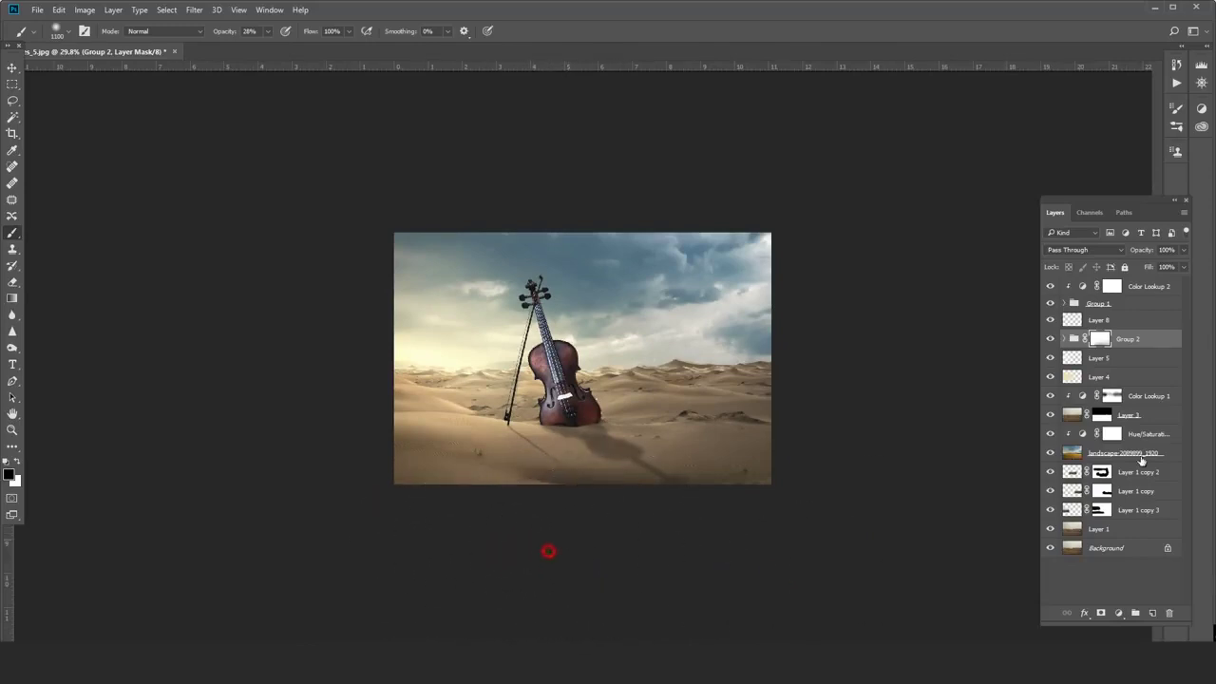
left_click(1065, 339)
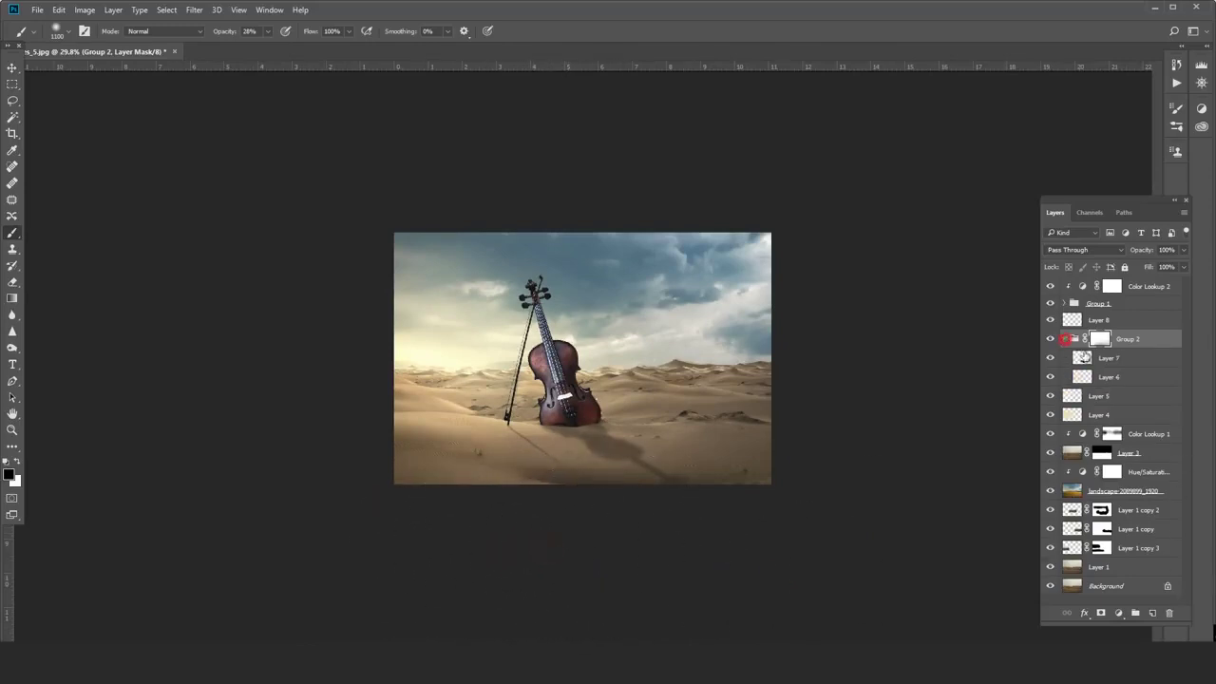
left_click(1108, 357)
key("ctrl+0")
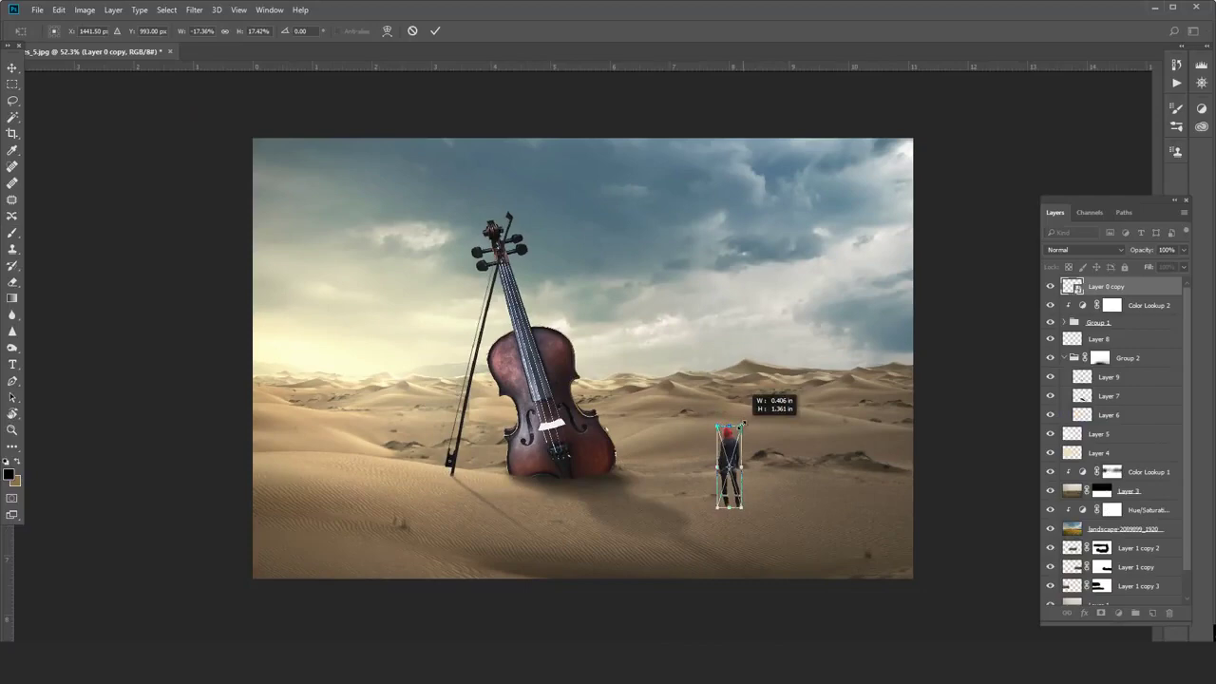
Shrink the red-hooded figure slightly and move it left beside the violin.
left_click_drag(743, 424, 741, 429)
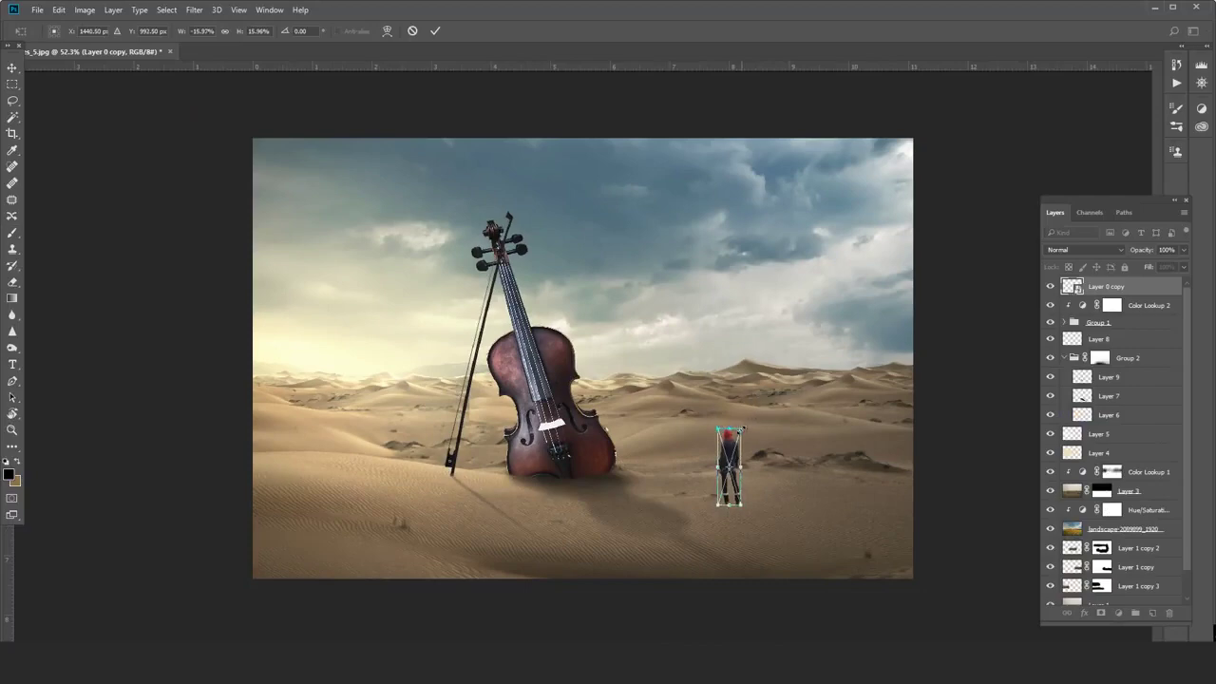
key("Return")
scroll(741, 480, "up", 3)
mouse_move(742, 480)
left_mouse_down()
mouse_move(728, 483)
mouse_move(658, 419)
left_mouse_up()
scroll(728, 483, "down", 4)
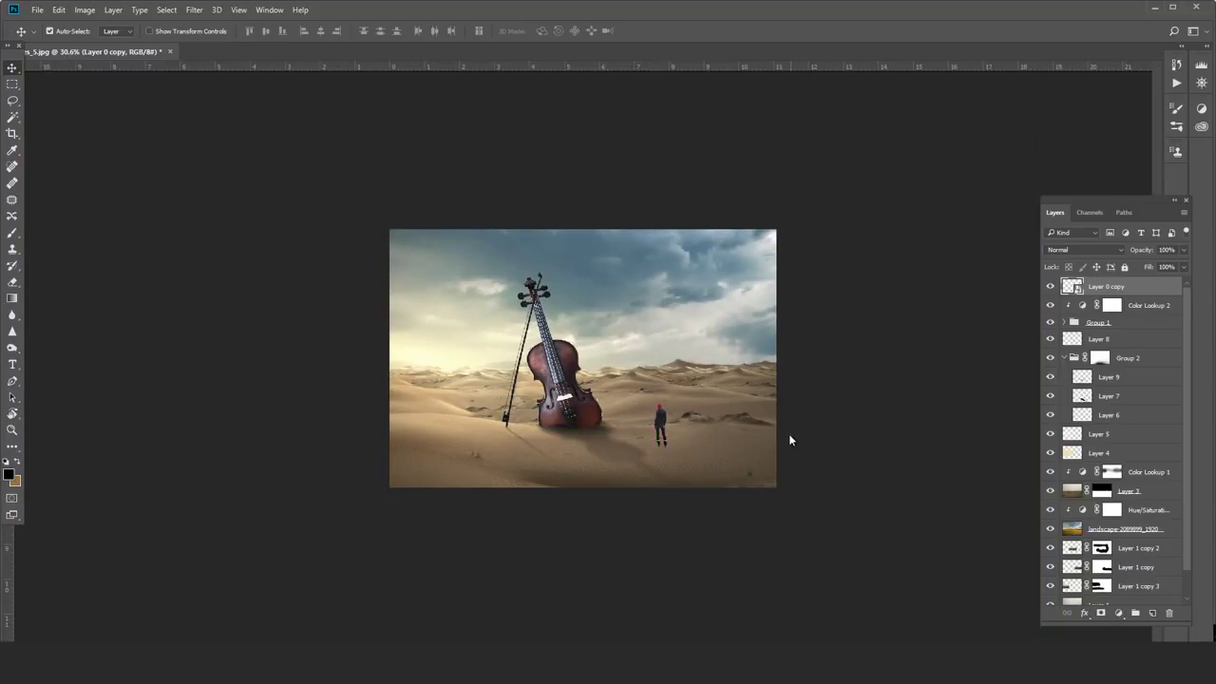
key("shift+Left")
key("shift+Left")
key("shift+Up")
key("shift+Left")
key("shift+Right")
key("Right")
key("Right")
Scale the figure further down to about 14%.
key("ctrl+t")
key("ctrl+plus")
key("ctrl+plus")
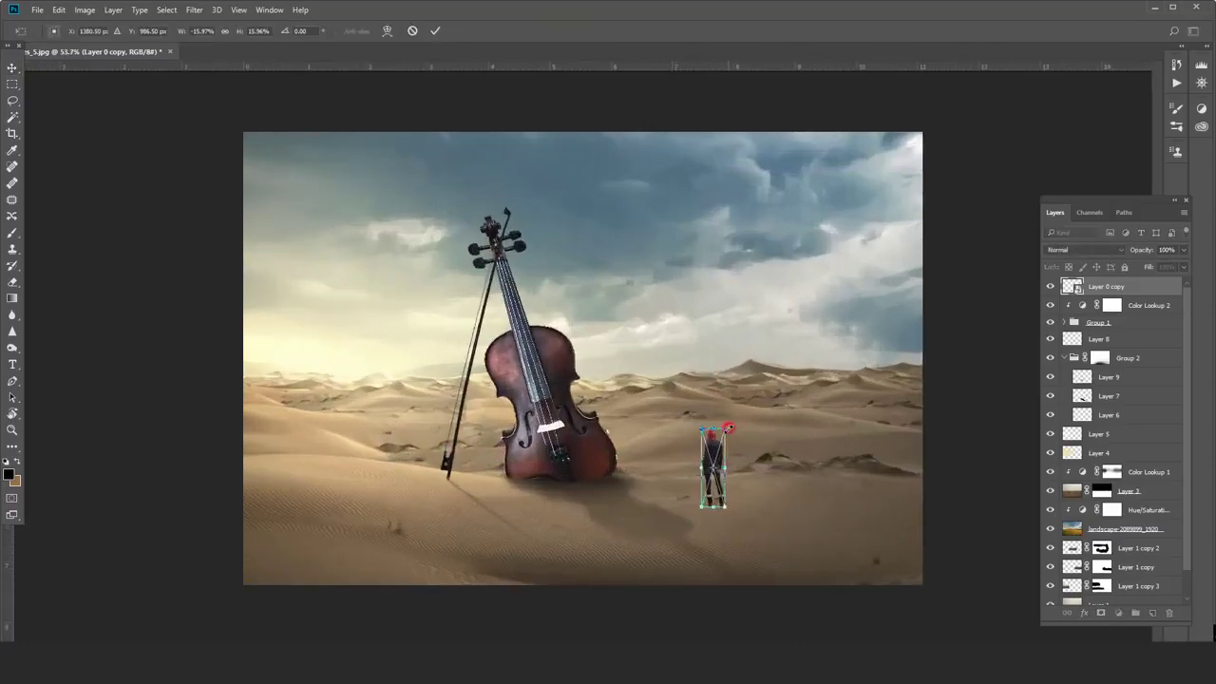
left_click_drag(728, 429, 731, 438)
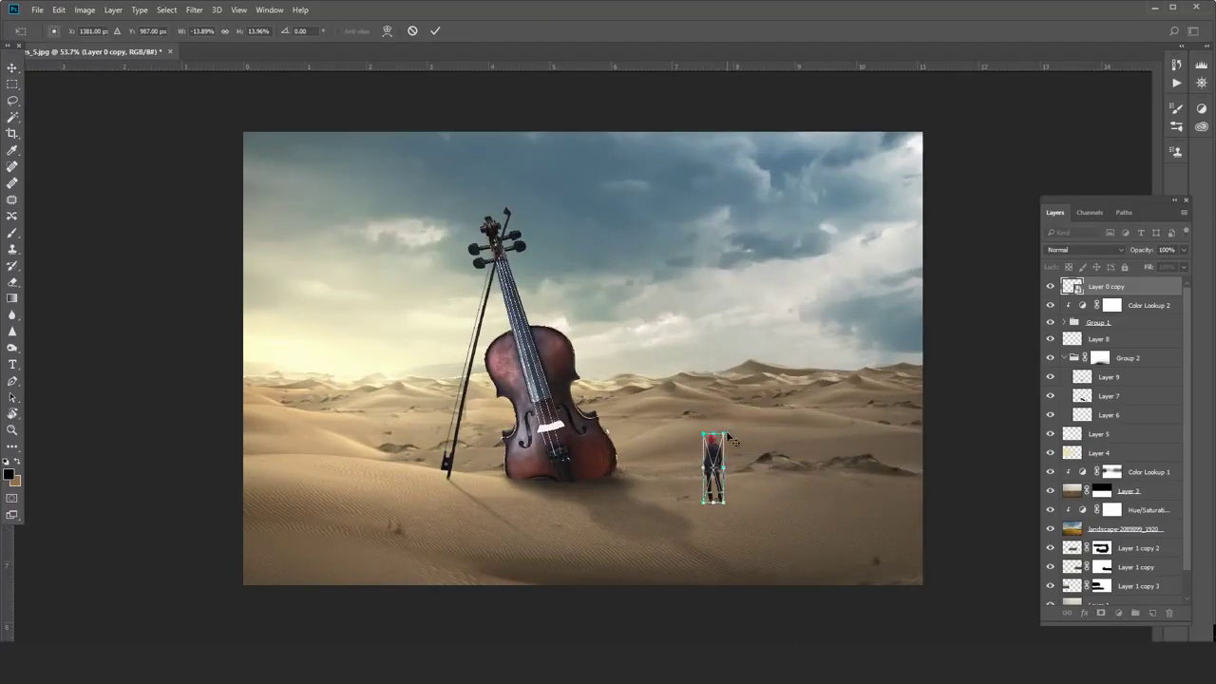
key("Return")
key("ctrl+minus")
key("ctrl+minus")
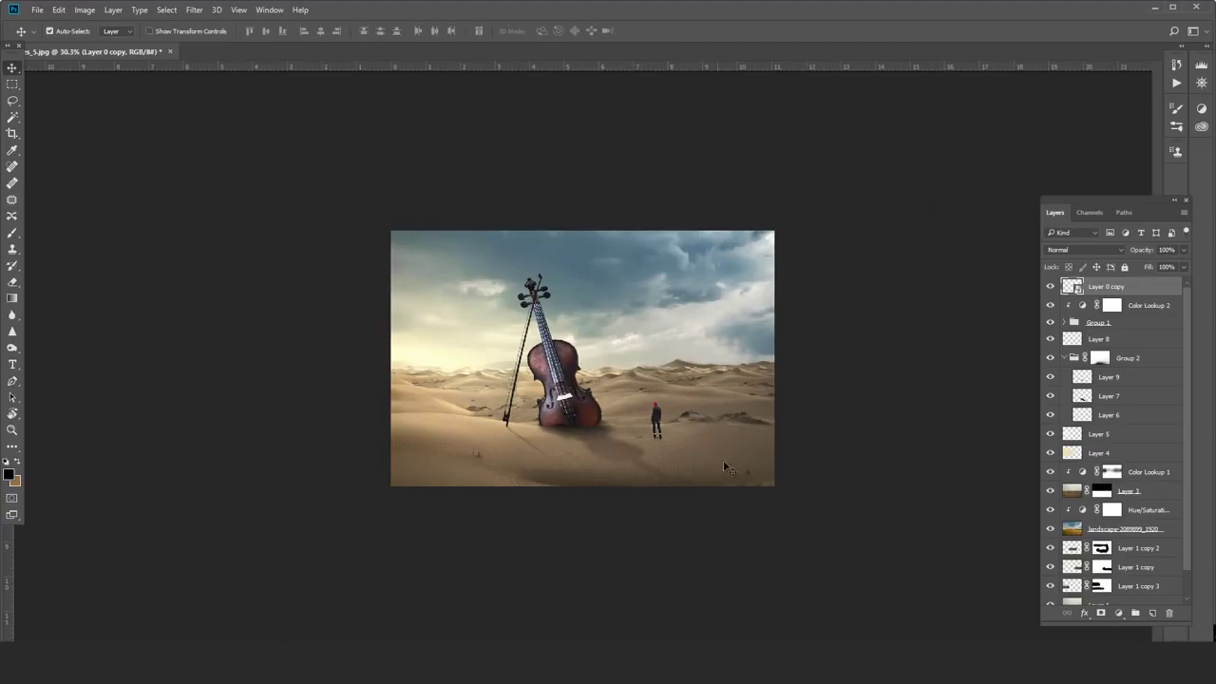
scroll(884, 502, "up", 2)
Add a new Layer 10 above Color Lookup 2 and pick a small Brush.
left_click(1154, 306)
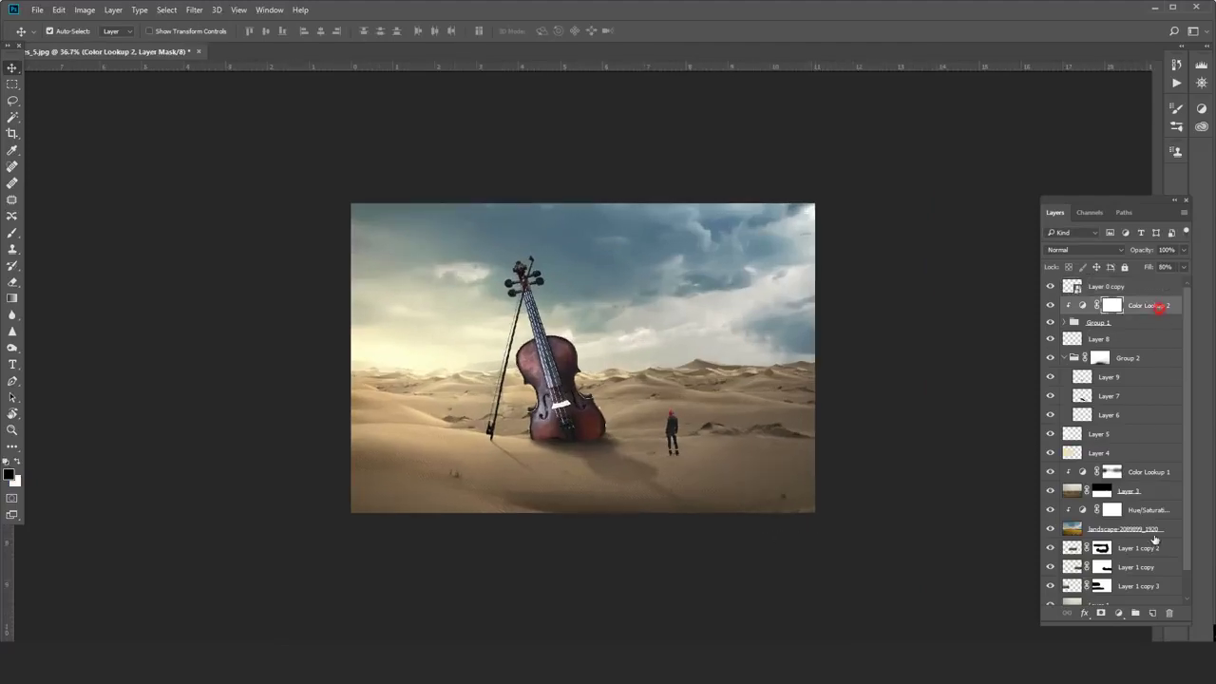
left_click(1150, 614)
scroll(684, 510, "up", 5)
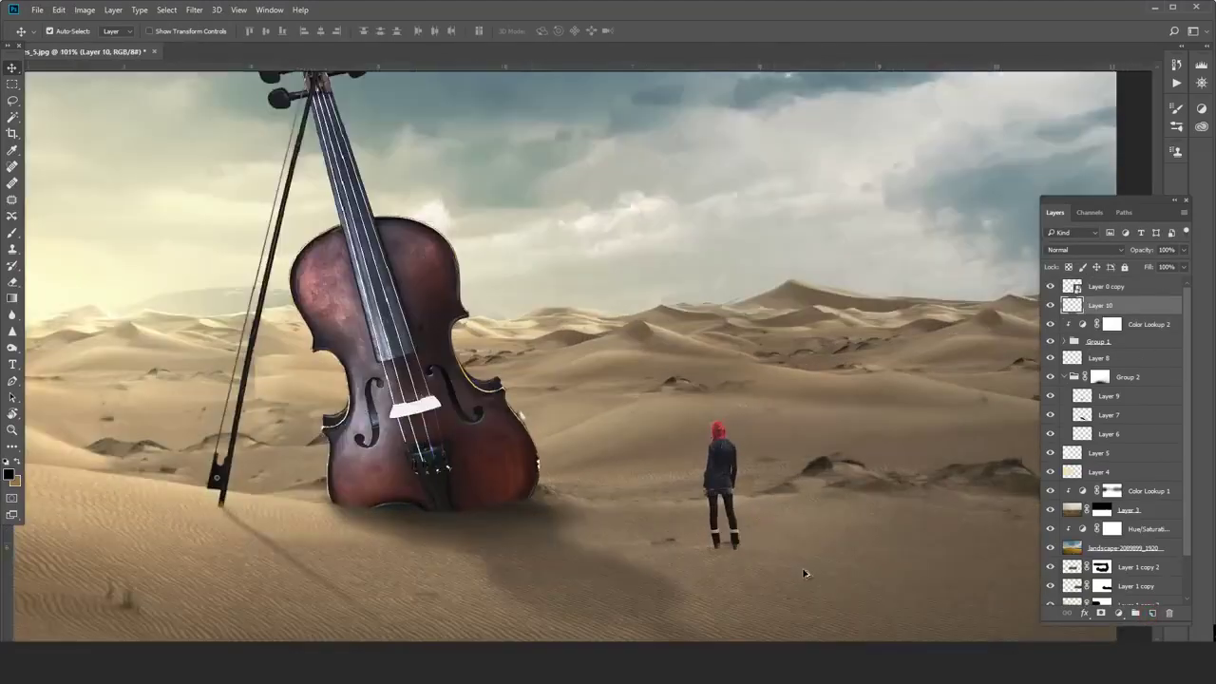
scroll(804, 570, "up", 3)
left_click(12, 235)
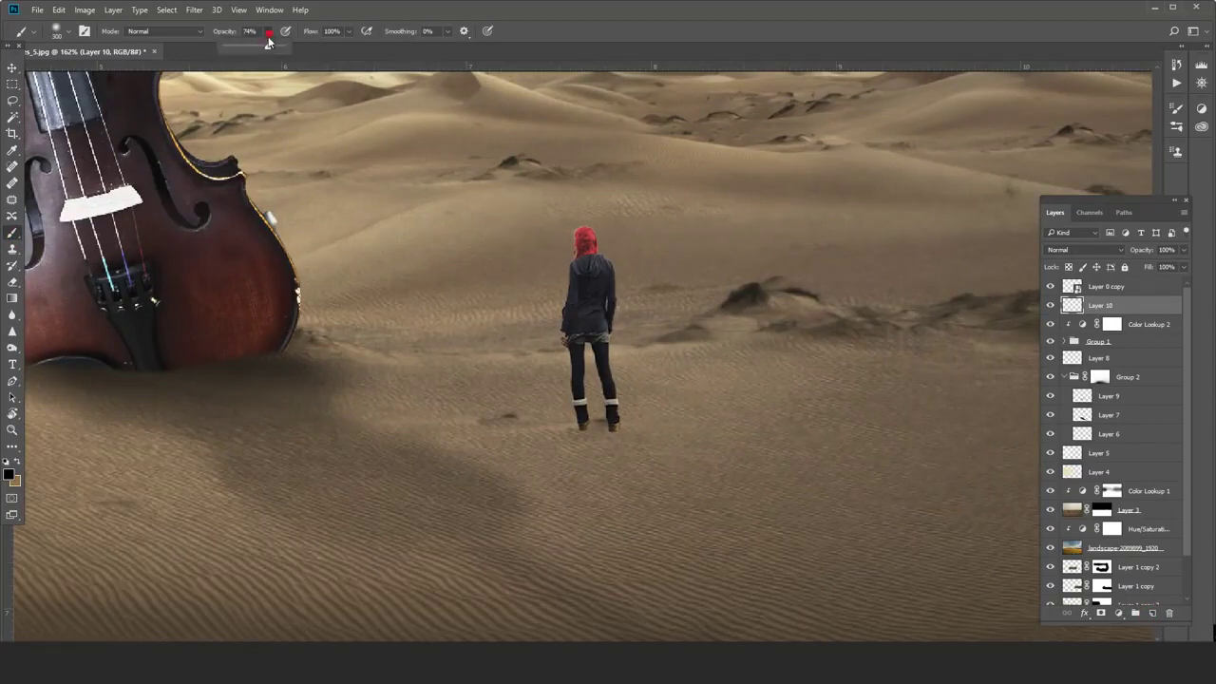
key("bracketleft")
key("bracketleft")
key("bracketleft")
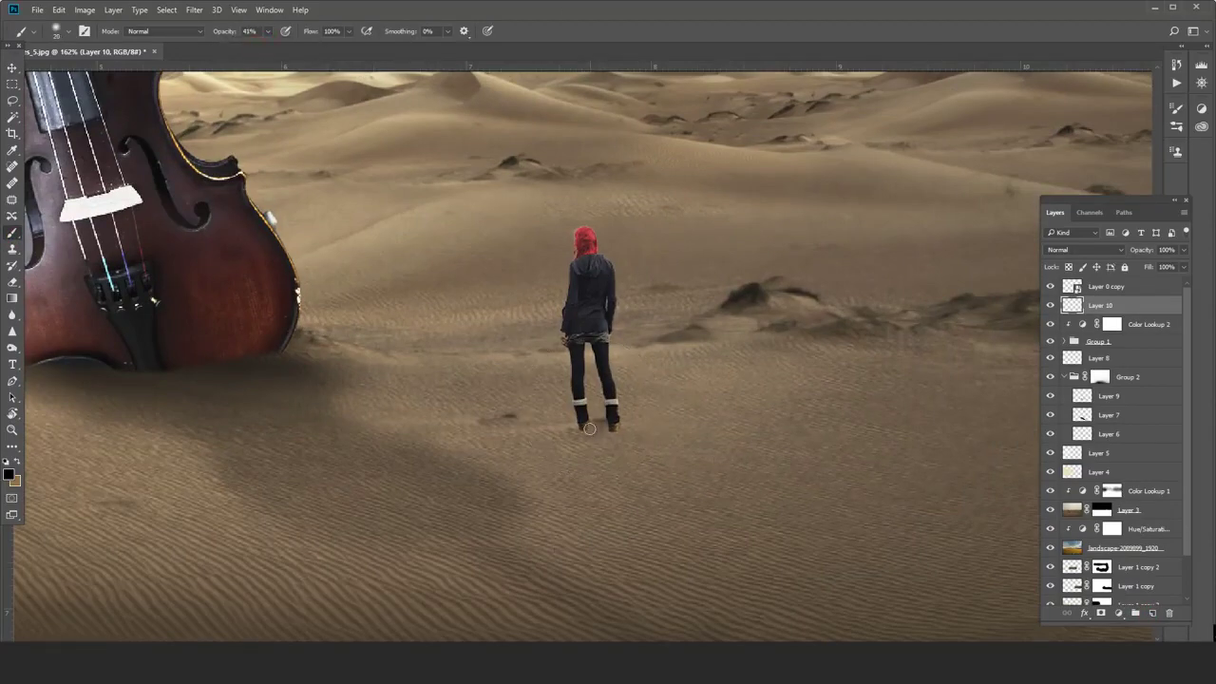
Paint a dark cast shadow from the figure's left foot toward the lower right.
left_click(884, 522, "shift")
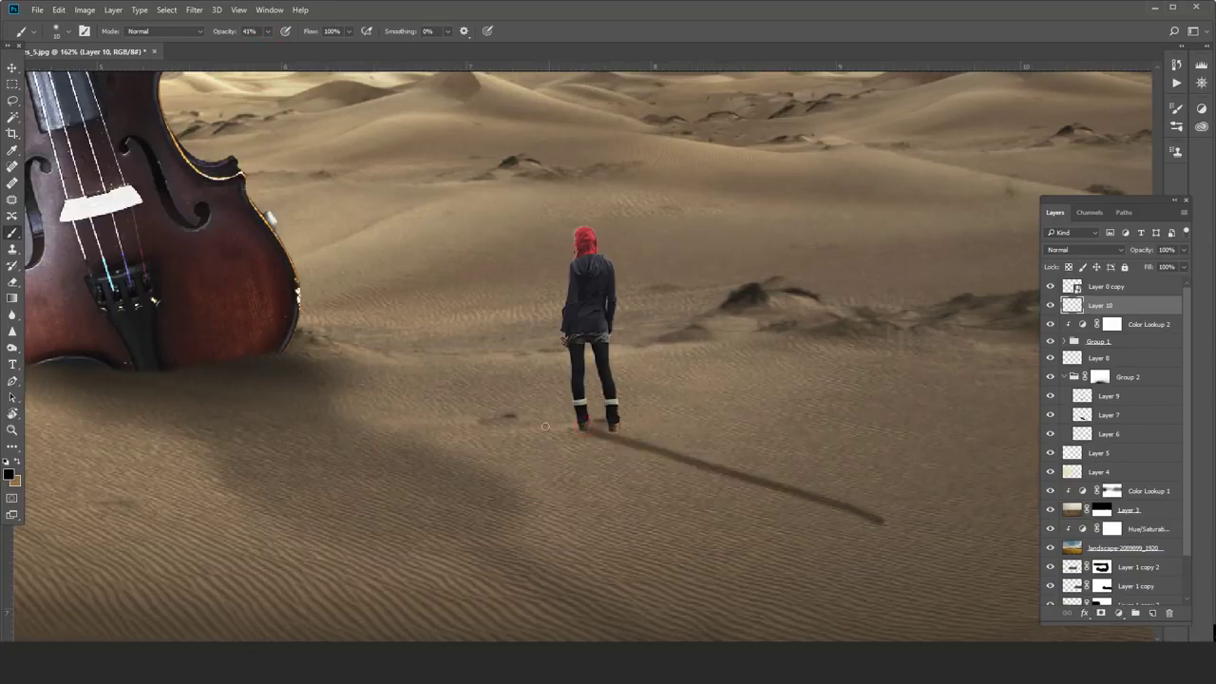
left_click_drag(588, 428, 651, 446)
key("ctrl+alt+z")
key("ctrl+alt+z")
scroll(594, 425, "up", 3)
scroll(584, 422, "up", 2)
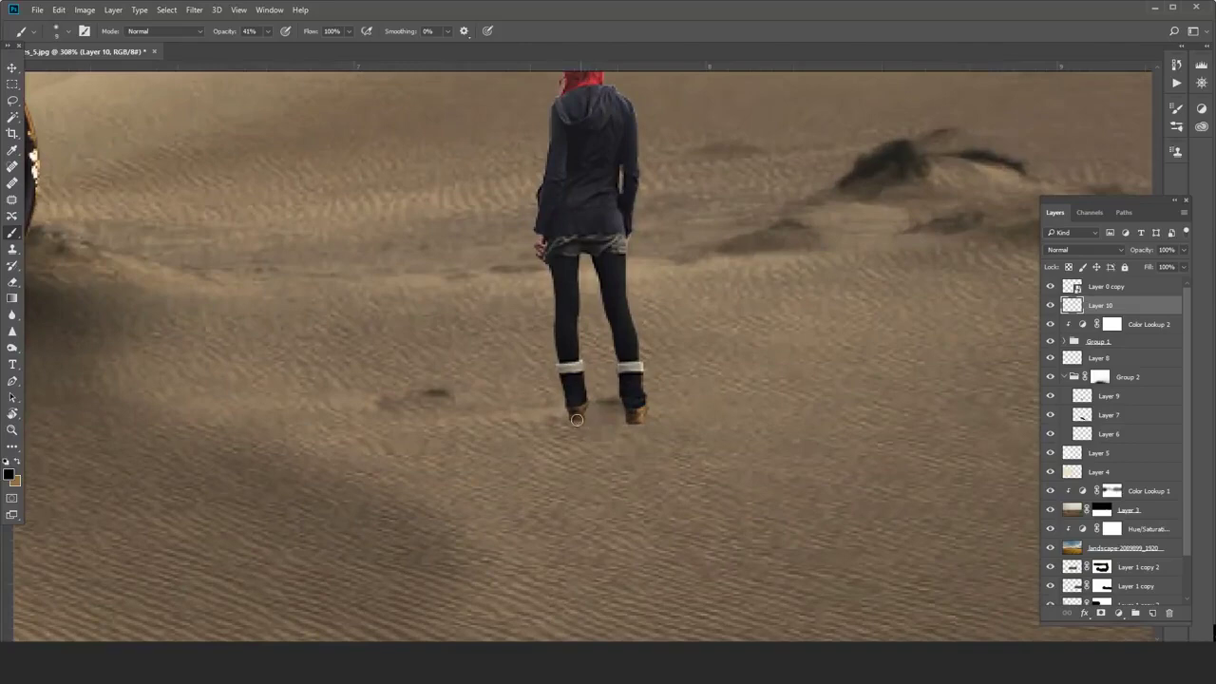
left_click_drag(577, 419, 663, 456)
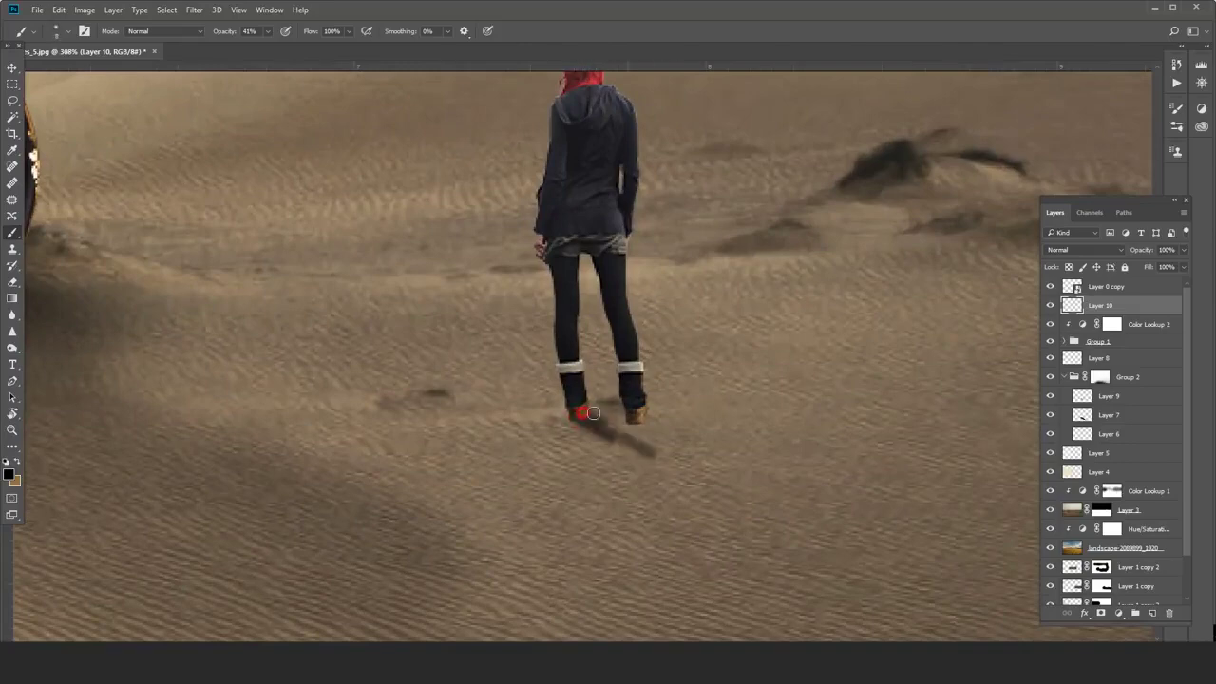
left_click_drag(593, 415, 750, 477)
left_click_drag(591, 422, 789, 492)
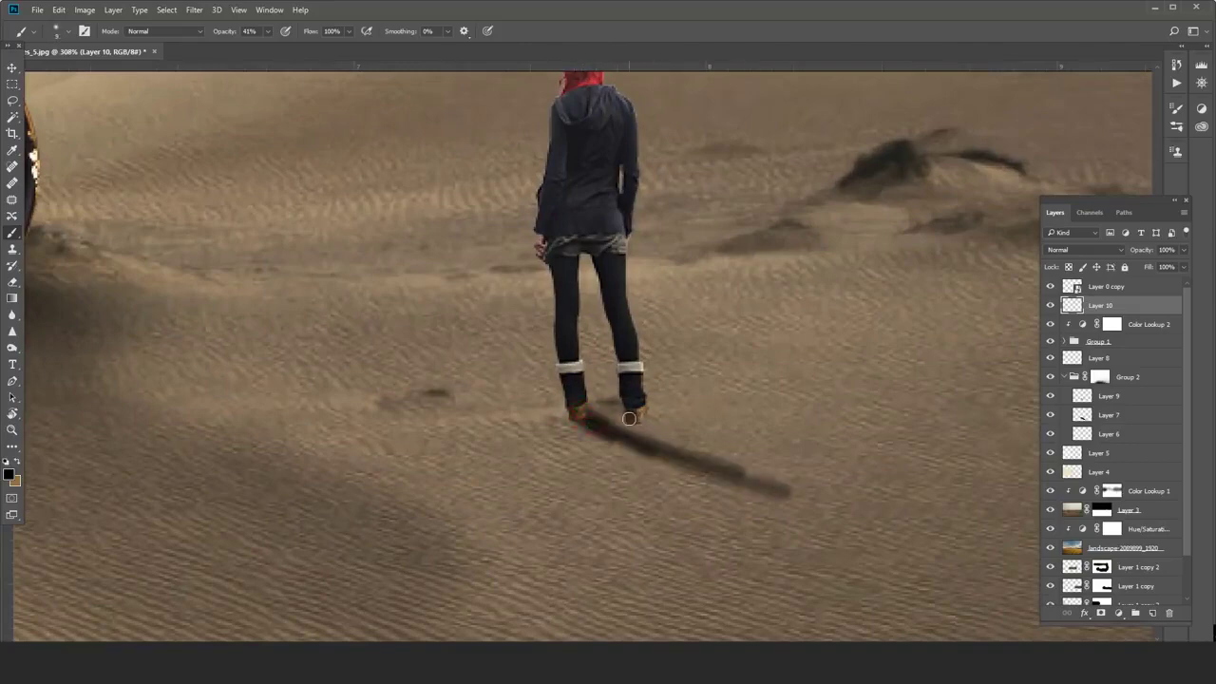
Paint a second shadow from the right foot and extend the lower shadow.
left_click_drag(631, 418, 786, 460)
left_click_drag(640, 421, 796, 469)
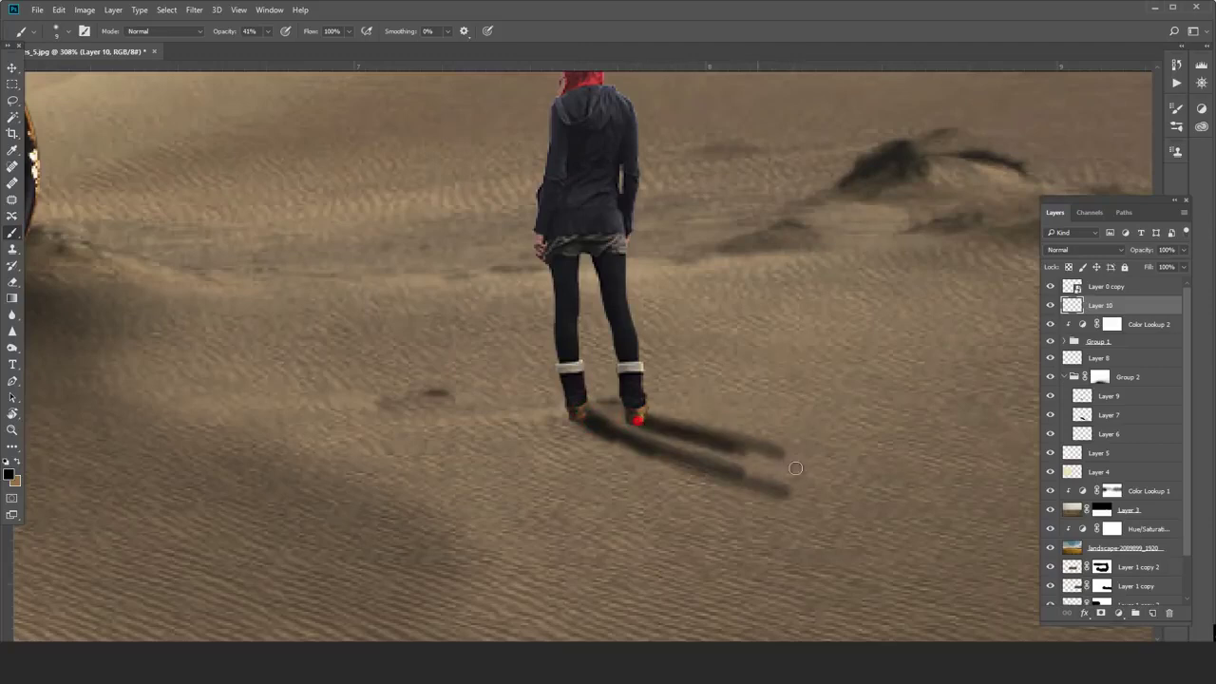
left_click_drag(656, 421, 838, 475)
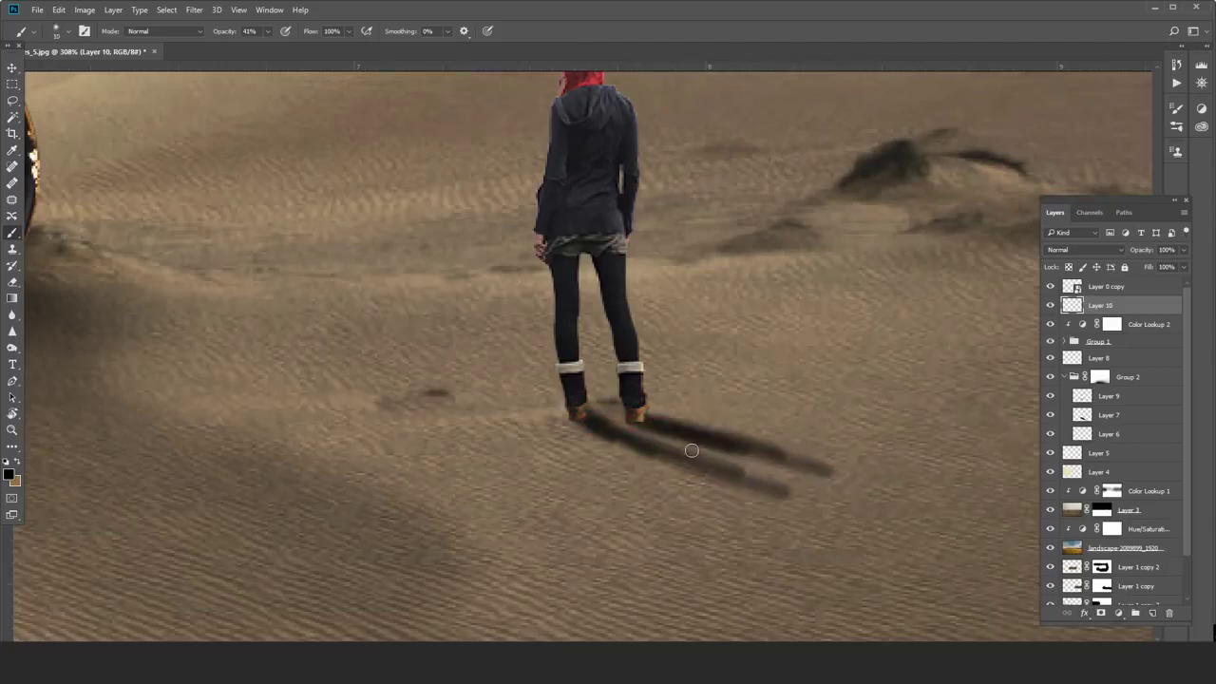
key("bracketright")
mouse_move(733, 470)
left_mouse_down()
mouse_move(829, 500)
mouse_move(903, 504)
left_mouse_up()
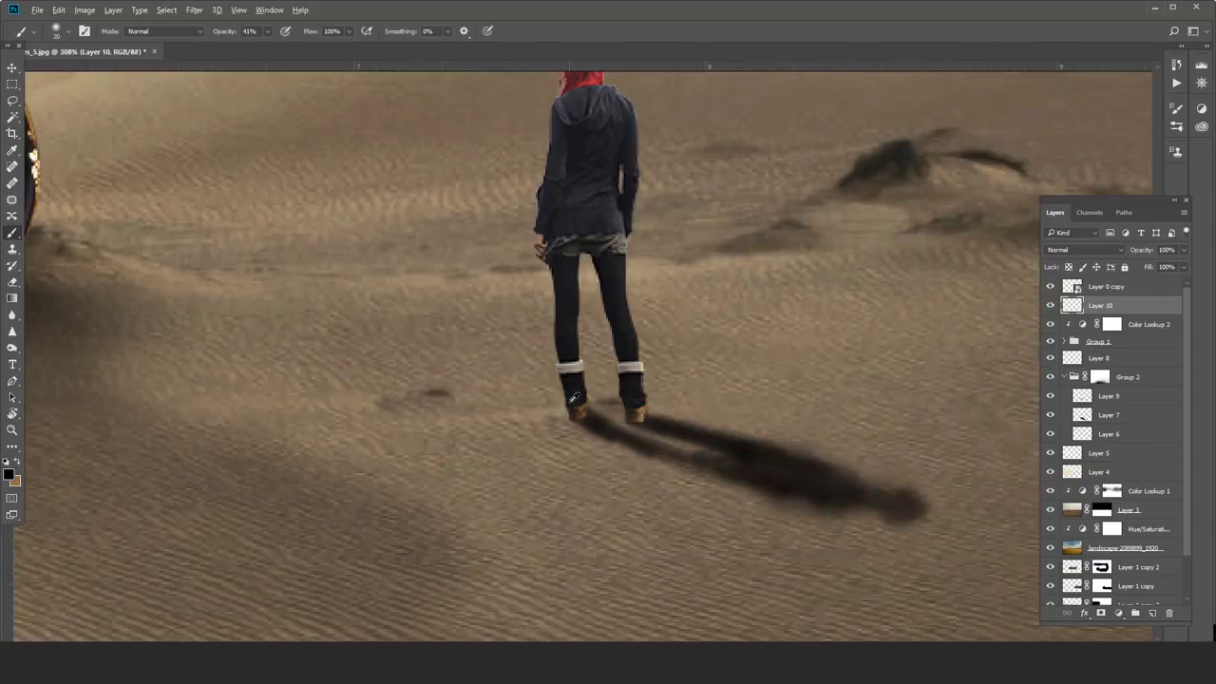
key("ctrl+0")
scroll(574, 408, "up", 1)
scroll(570, 410, "up", 2)
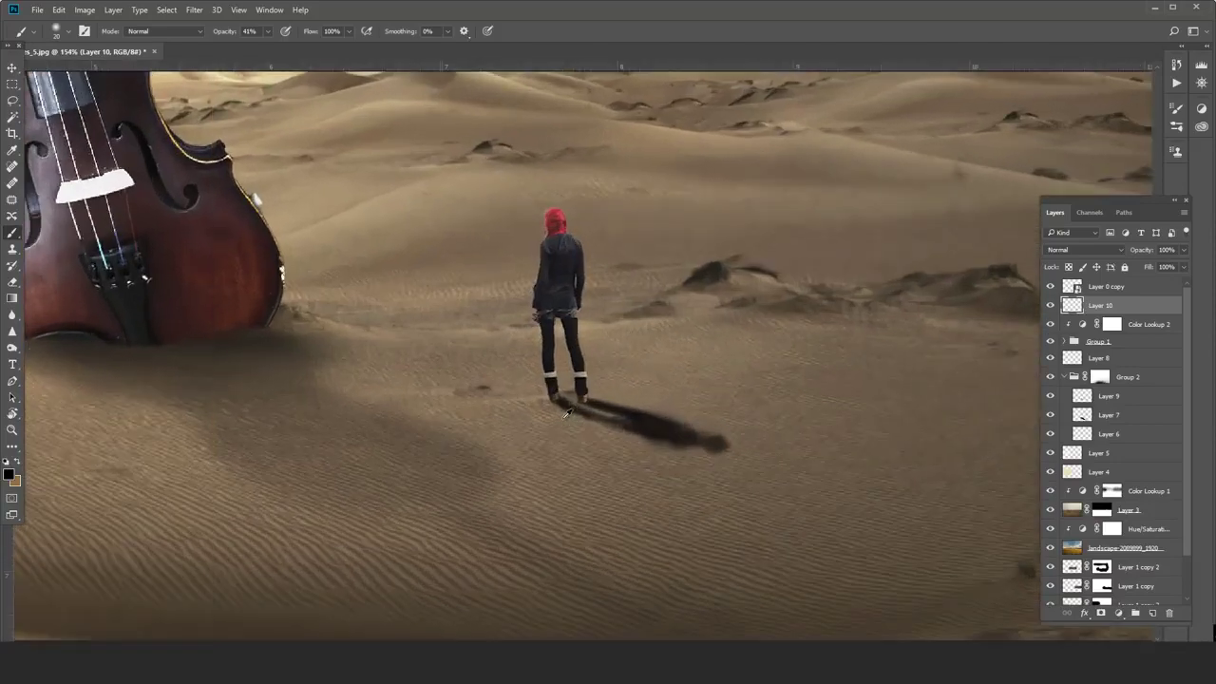
key("ctrl+0")
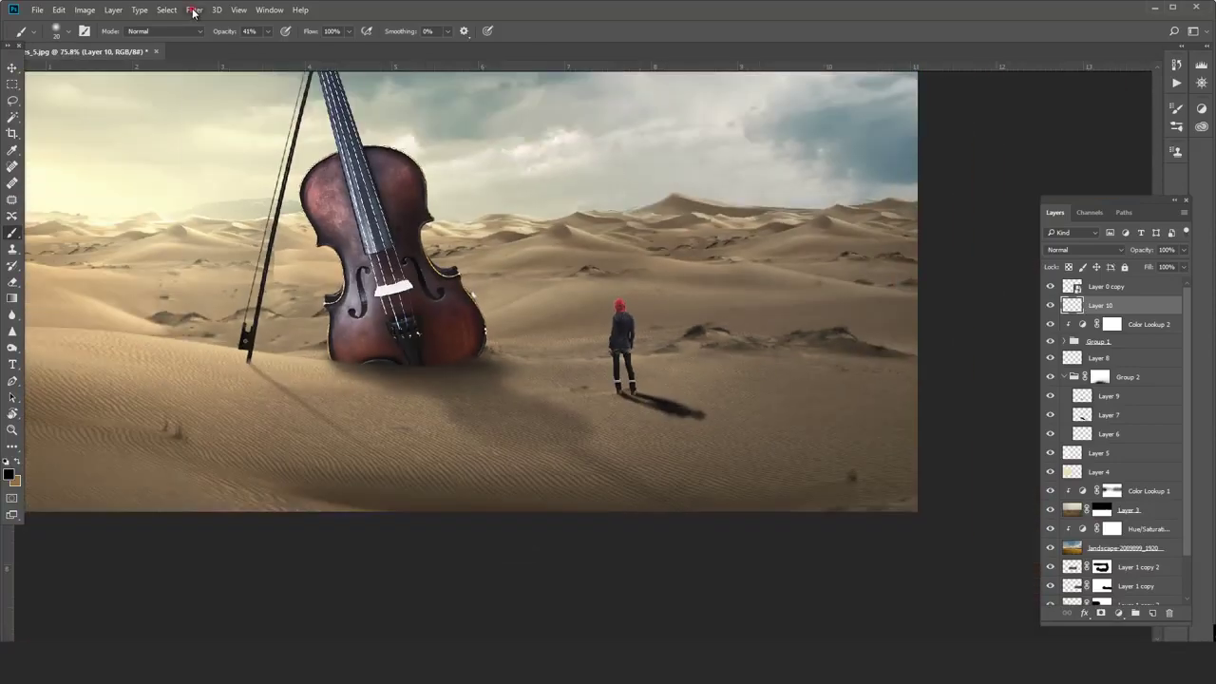
Lower the figure's shadow layer to 51% opacity, cancelling a Gaussian Blur.
left_click(193, 12)
left_click(393, 197)
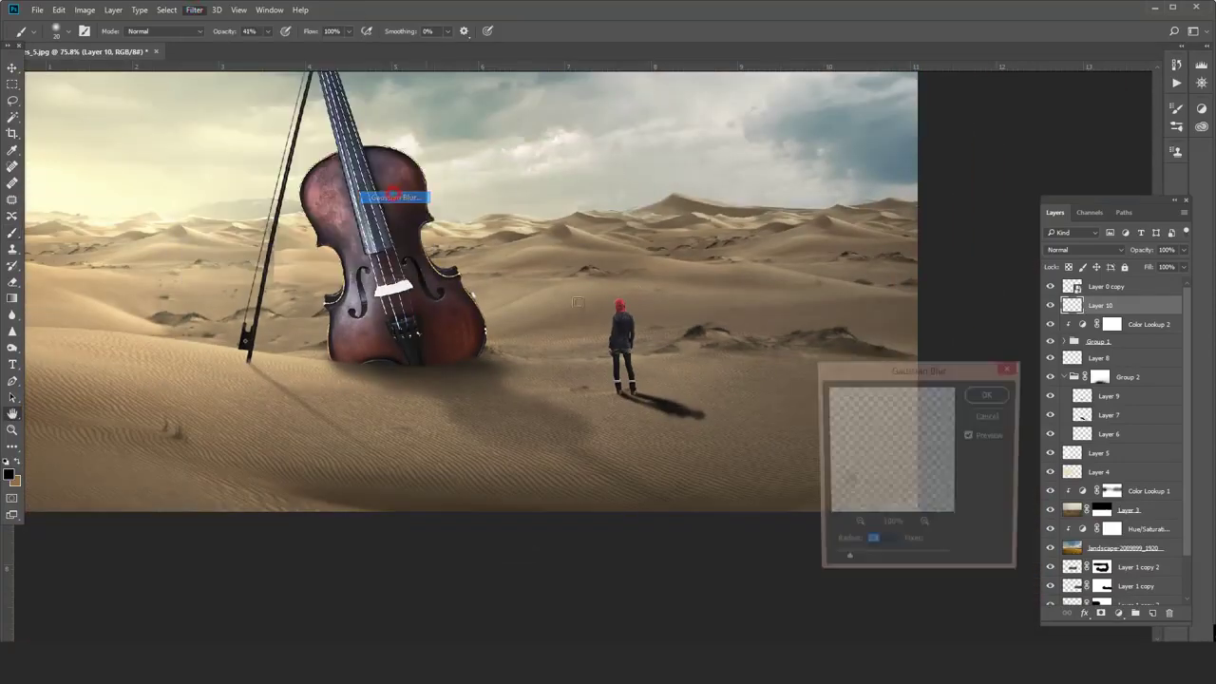
left_click(1003, 395)
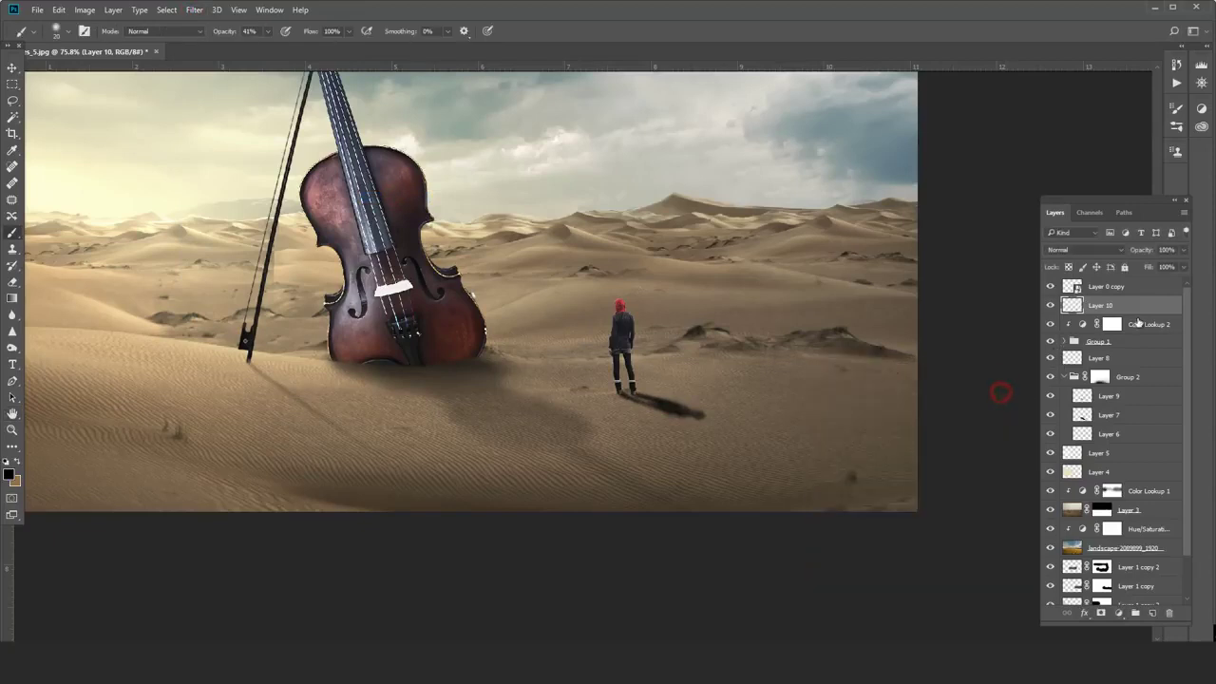
left_click_drag(1184, 250, 1154, 268)
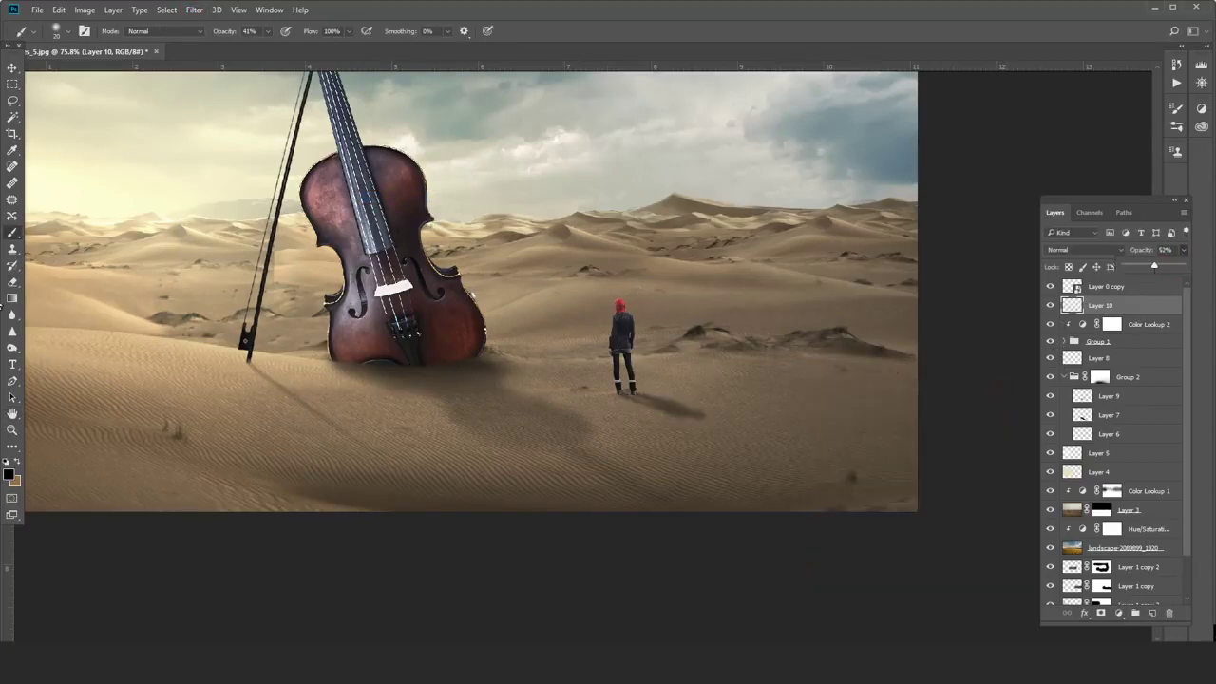
scroll(809, 489, "up", 1)
On new Layer 11, paint faint low-opacity black shading under the figure's feet.
left_click(1154, 616)
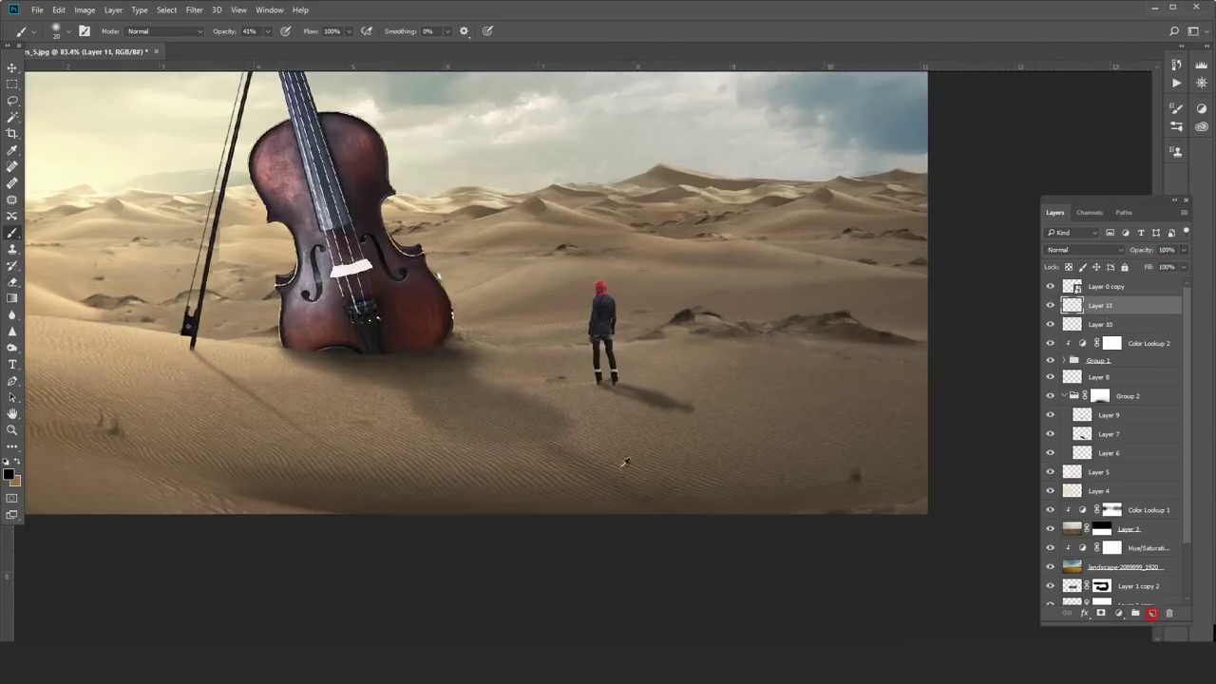
scroll(580, 356, "up", 5)
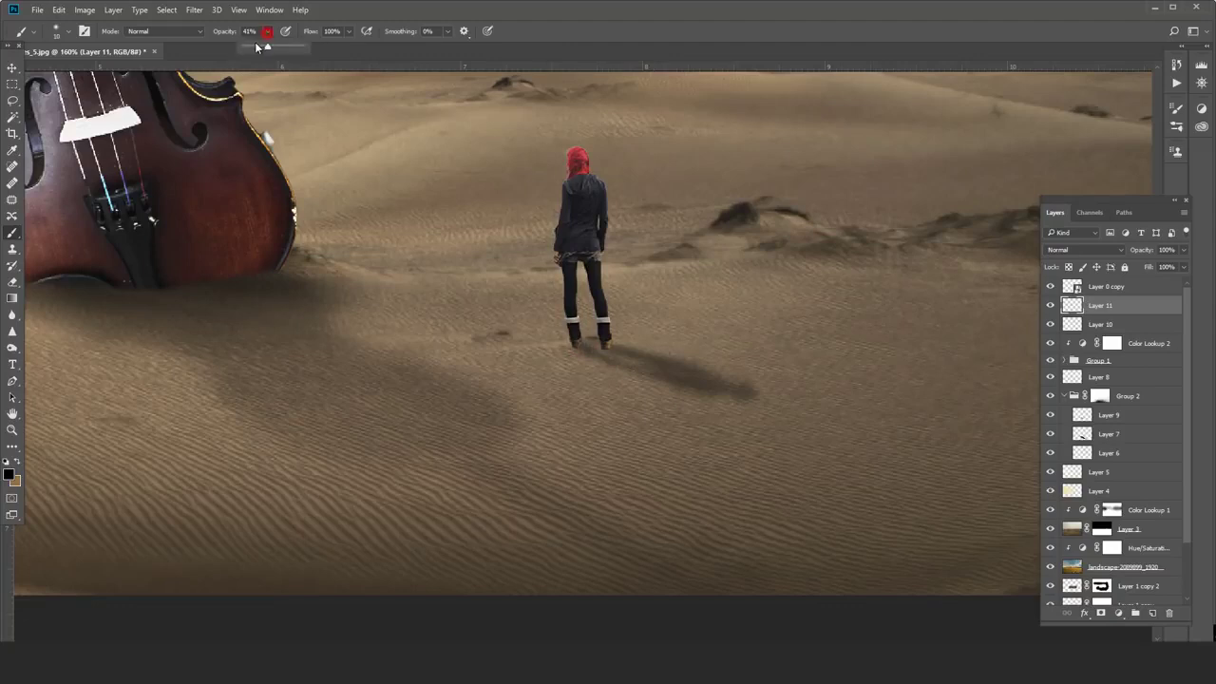
left_click_drag(255, 45, 244, 44)
left_click_drag(573, 341, 608, 346)
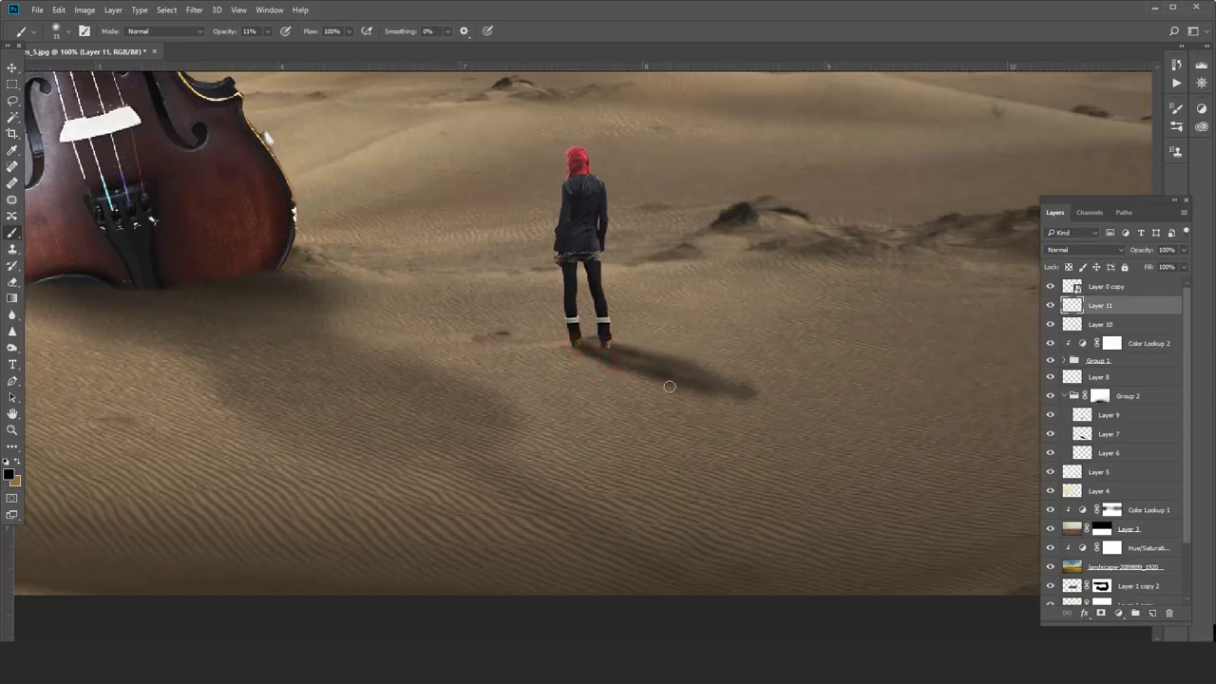
mouse_move(632, 355)
left_mouse_down()
mouse_move(682, 396)
mouse_move(575, 441)
left_mouse_up()
key("e")
key("bracketleft")
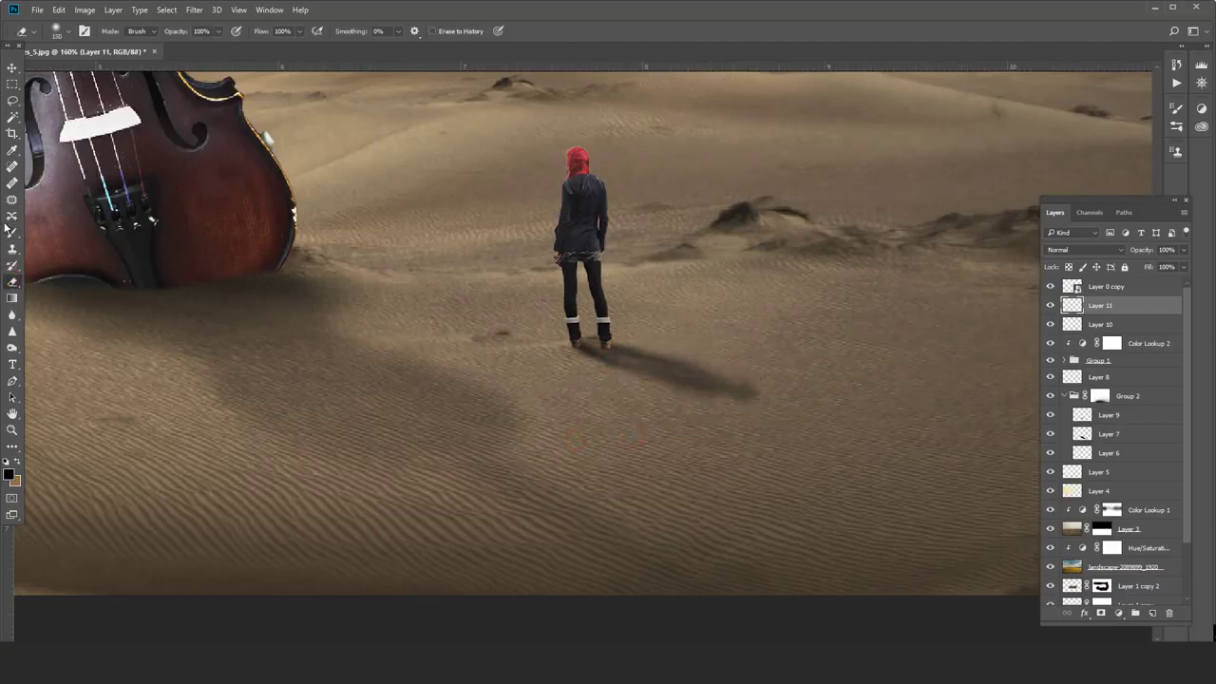
Widen and slant the figure's cast shadow across both shadow layers.
left_click(10, 232)
left_click(1112, 324, "shift")
key("ctrl+t")
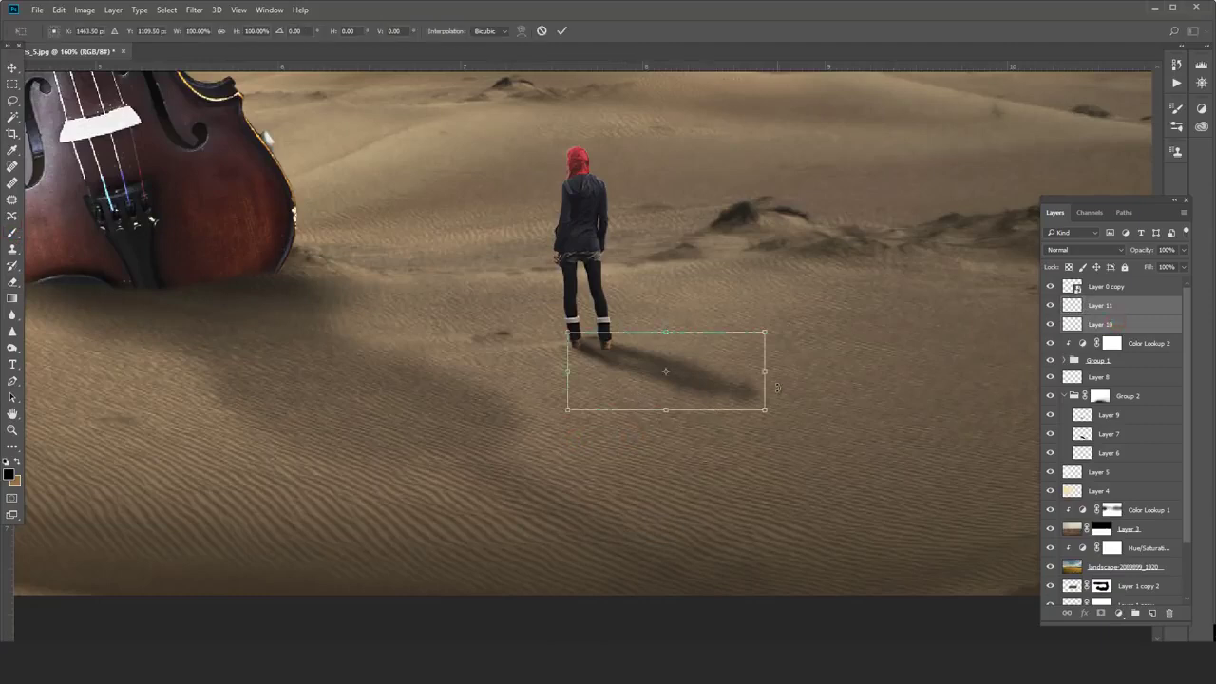
left_click_drag(768, 375, 778, 378)
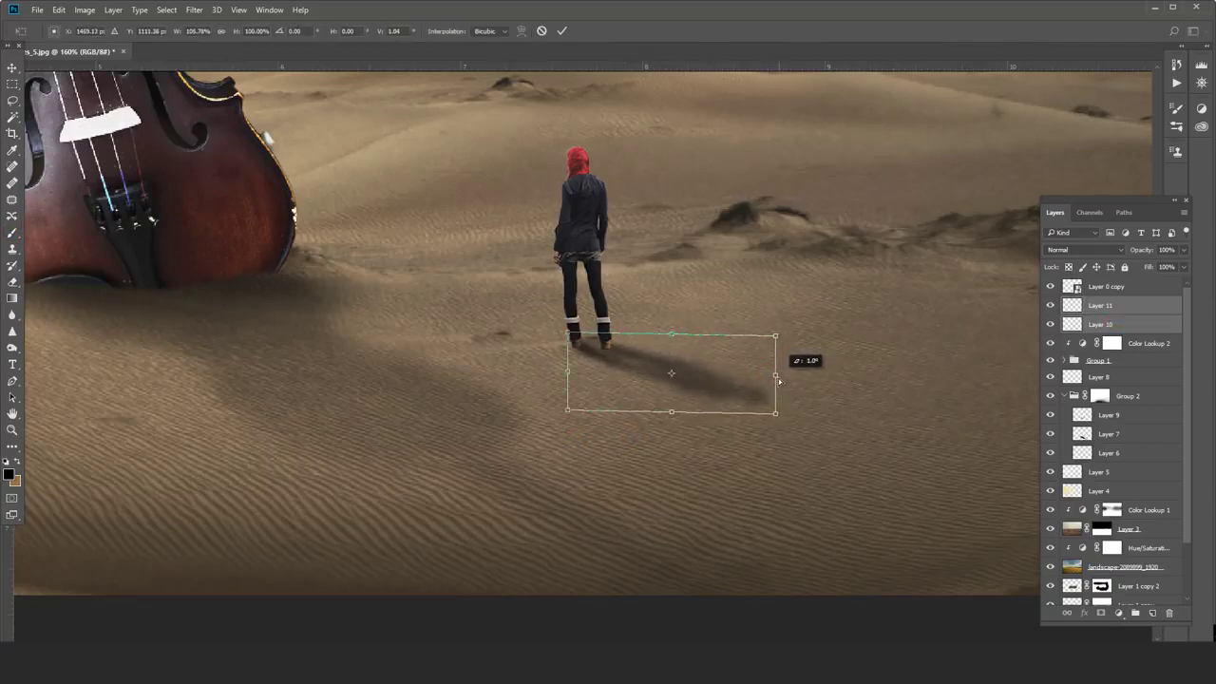
double_click(717, 387)
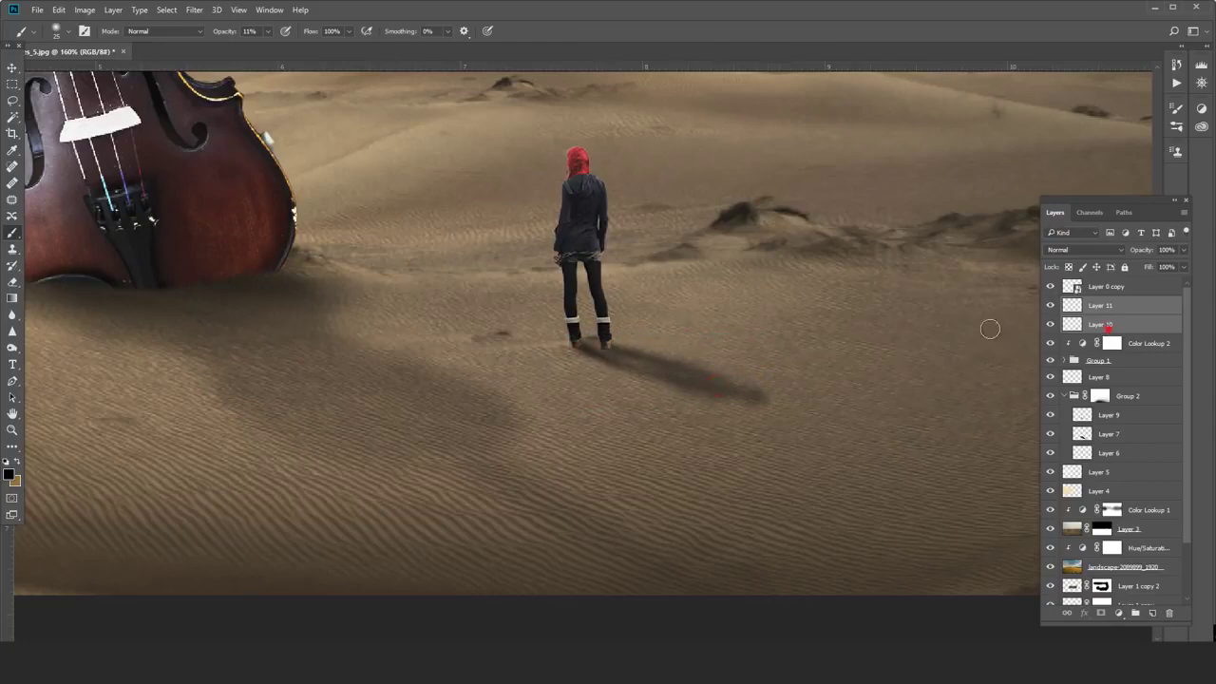
Erase the Layer 10 shadow around the figure's feet with a small eraser.
left_click(1101, 324)
left_click_drag(601, 339, 579, 330)
left_click(579, 330)
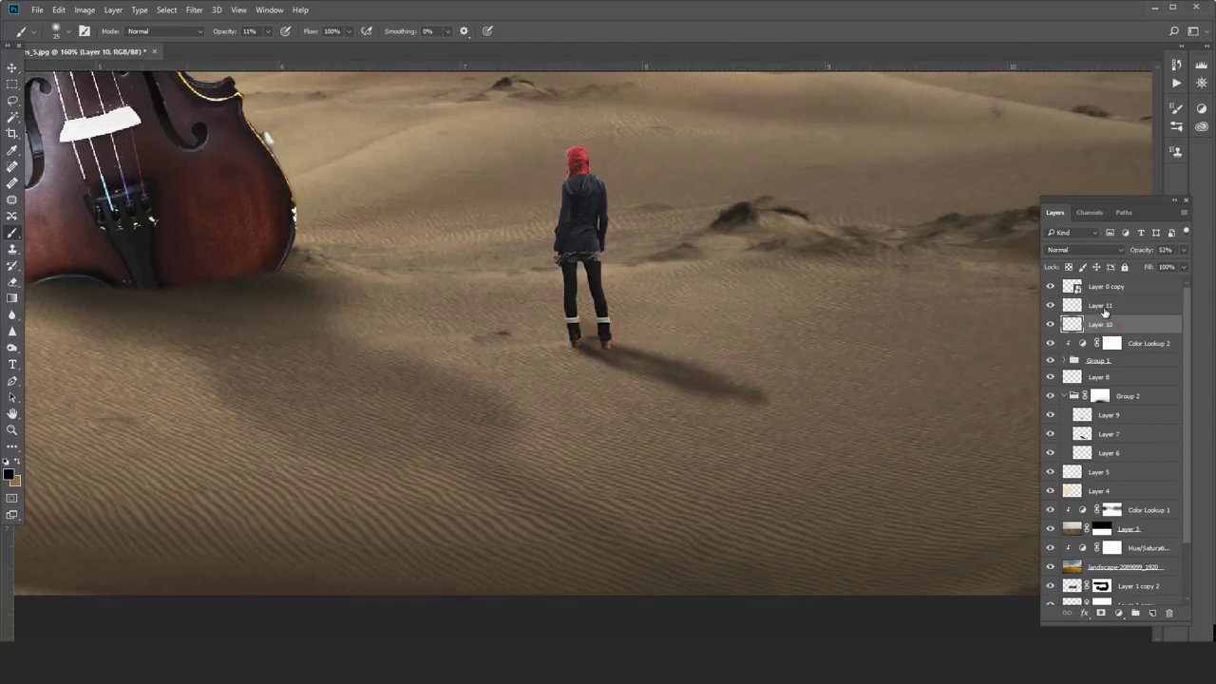
key("e")
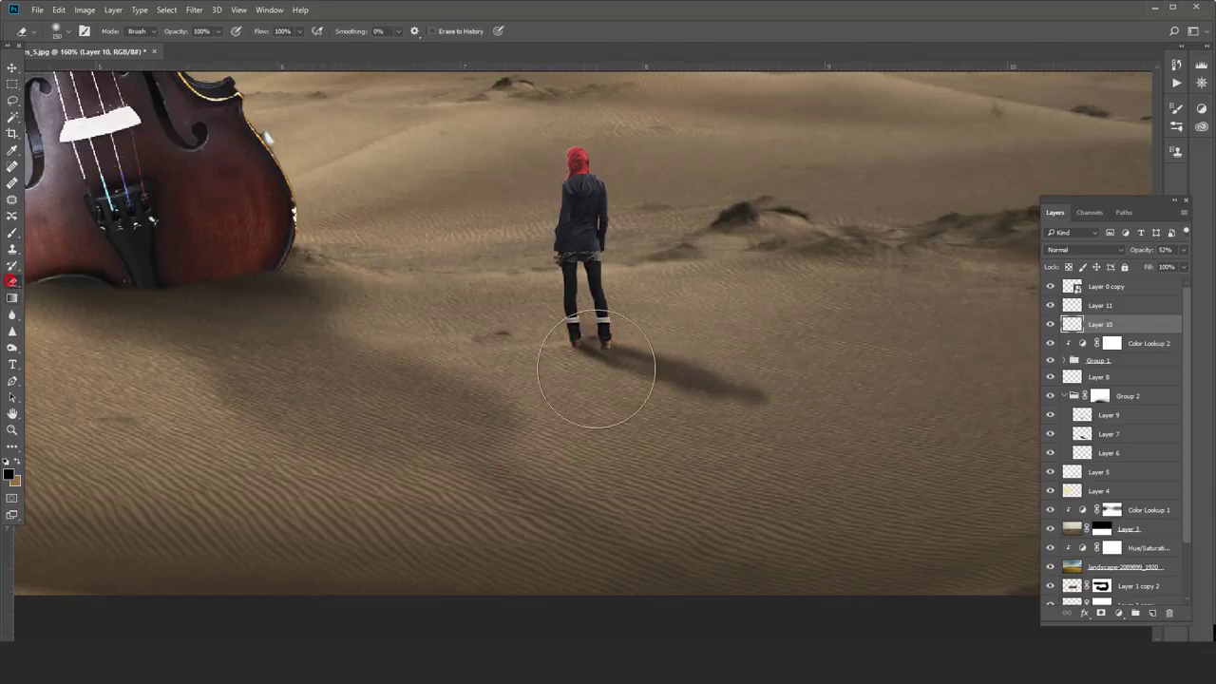
key("bracketleft")
key("bracketleft")
key("bracketleft")
key("bracketleft")
key("bracketleft")
key("bracketleft")
key("bracketleft")
mouse_move(601, 339)
left_mouse_down()
mouse_move(567, 324)
mouse_move(576, 334)
left_mouse_up()
key("bracketright")
key("bracketright")
key("bracketright")
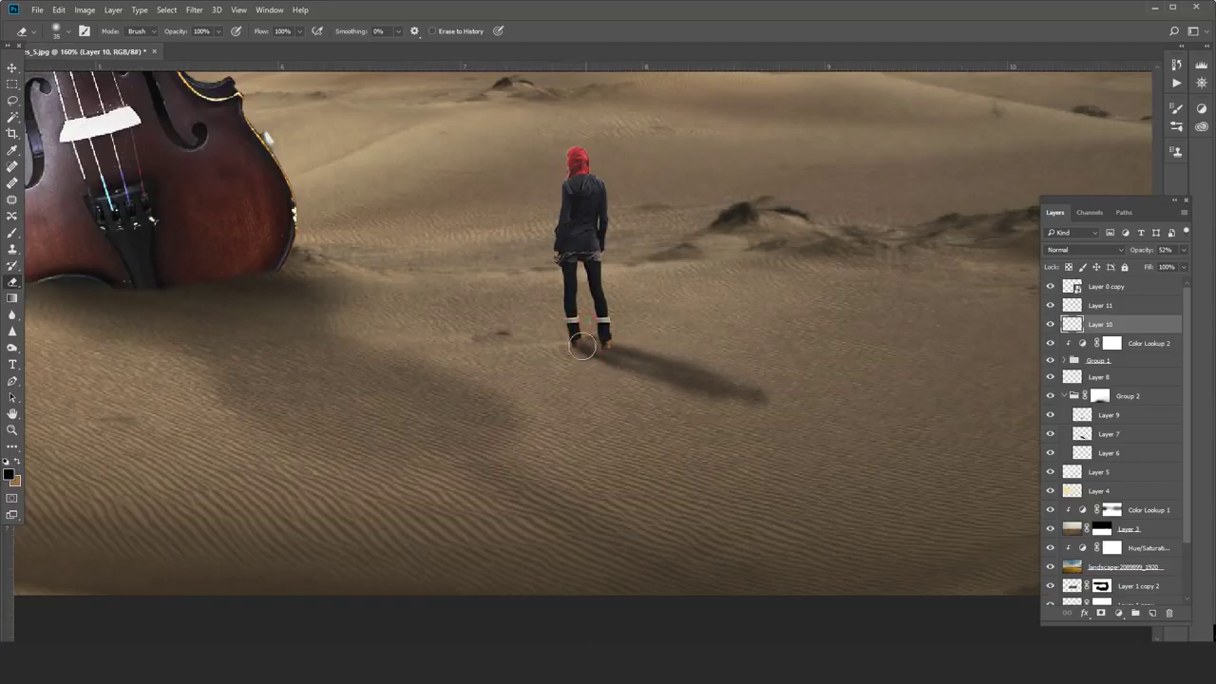
scroll(652, 383, "down", 5)
scroll(580, 392, "up", 2)
scroll(580, 393, "down", 1)
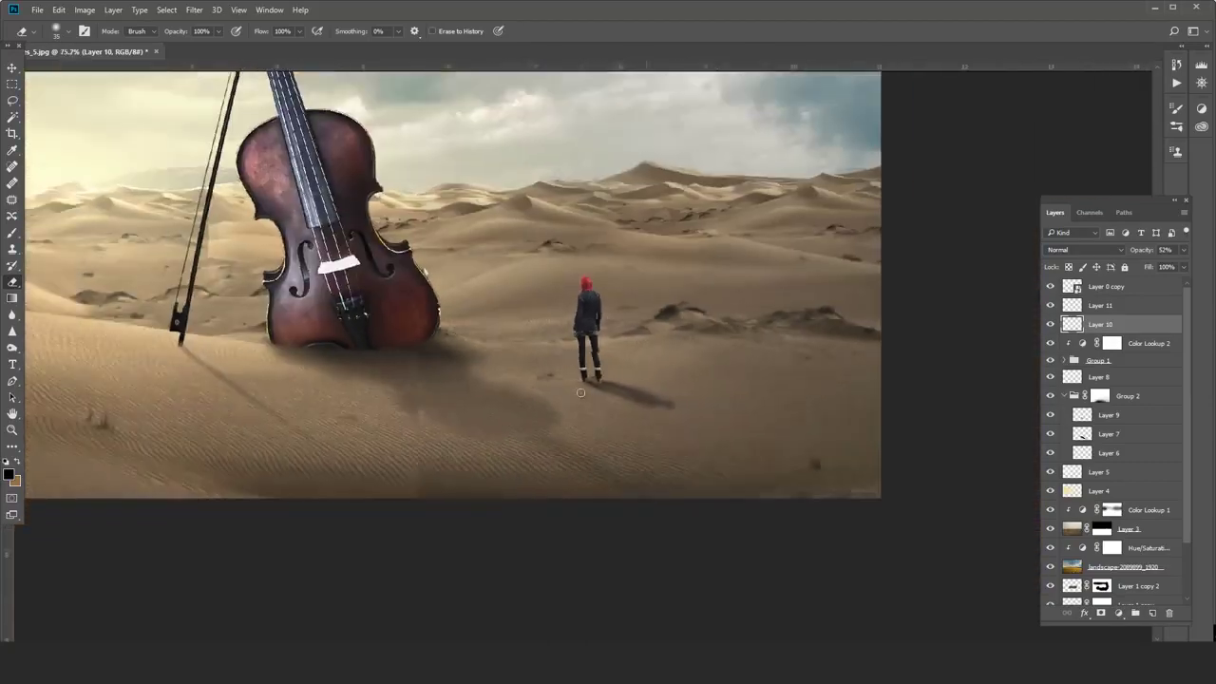
scroll(581, 392, "down", 2)
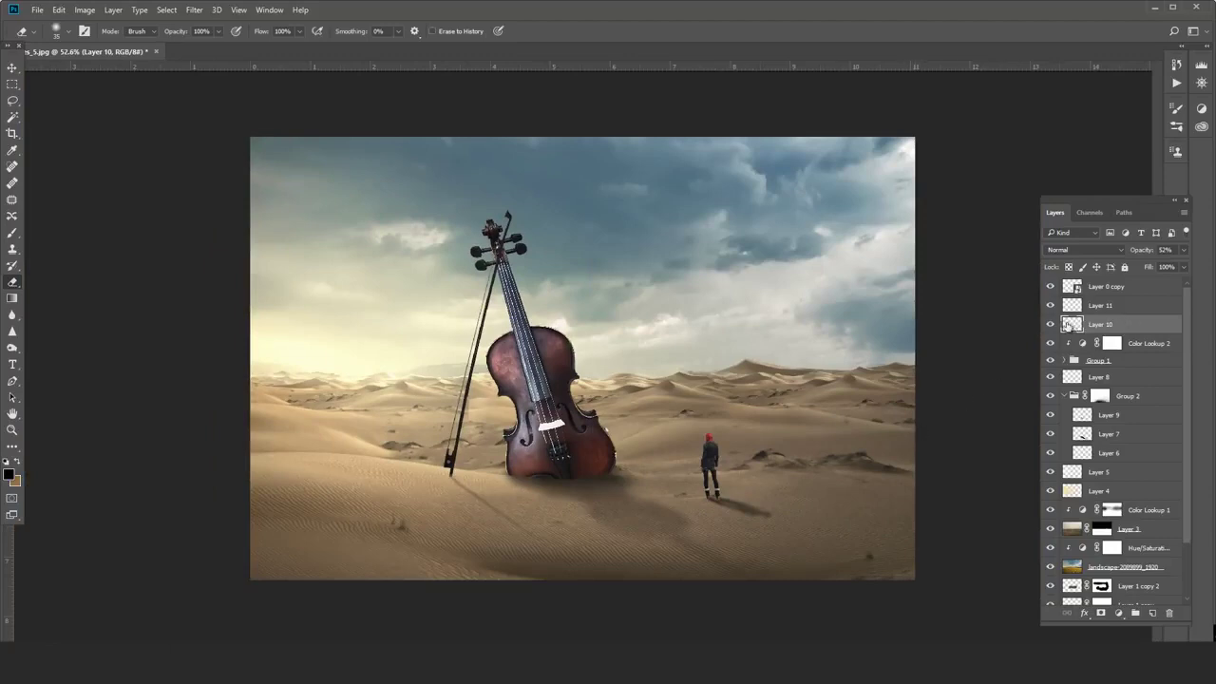
Soften the shading on the lower sand with a large 41% eraser and lower Layer 11's opacity.
left_click(1050, 324)
left_click(1050, 324)
left_click_drag(784, 530, 774, 524)
left_click(727, 552)
left_click(219, 31)
left_click_drag(226, 45, 183, 44)
mouse_move(798, 559)
left_mouse_down()
mouse_move(701, 554)
mouse_move(776, 554)
mouse_move(715, 557)
mouse_move(754, 613)
left_mouse_up()
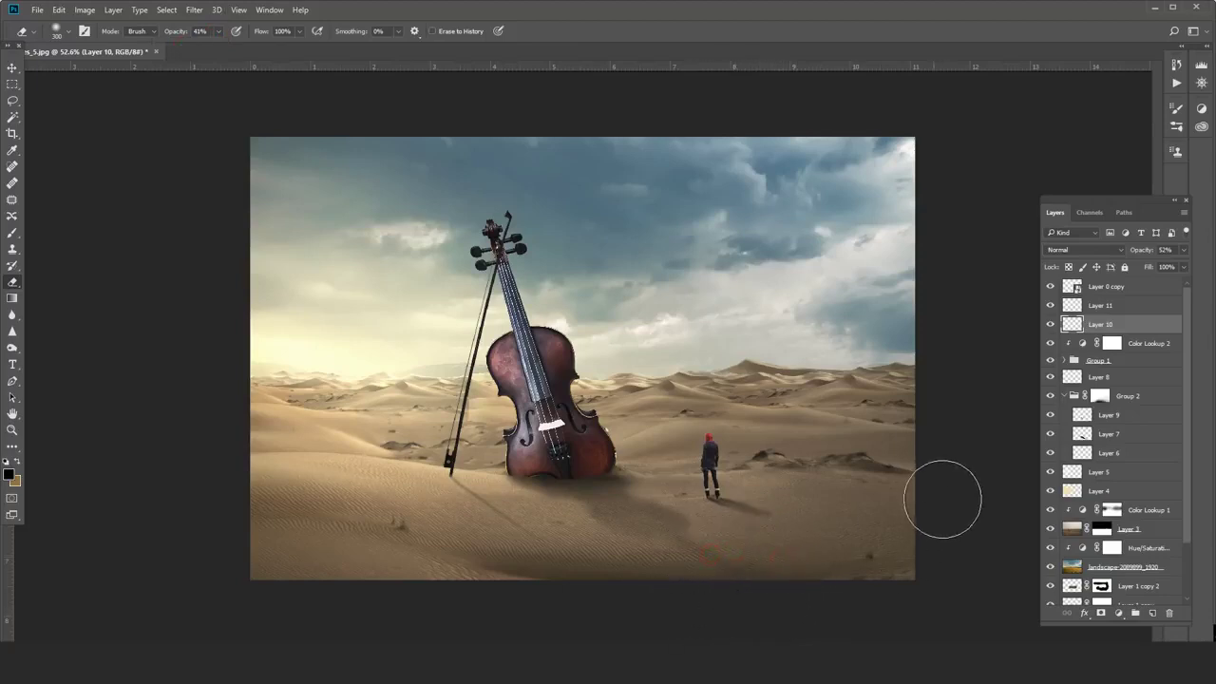
left_click(1127, 306)
left_click(1184, 250)
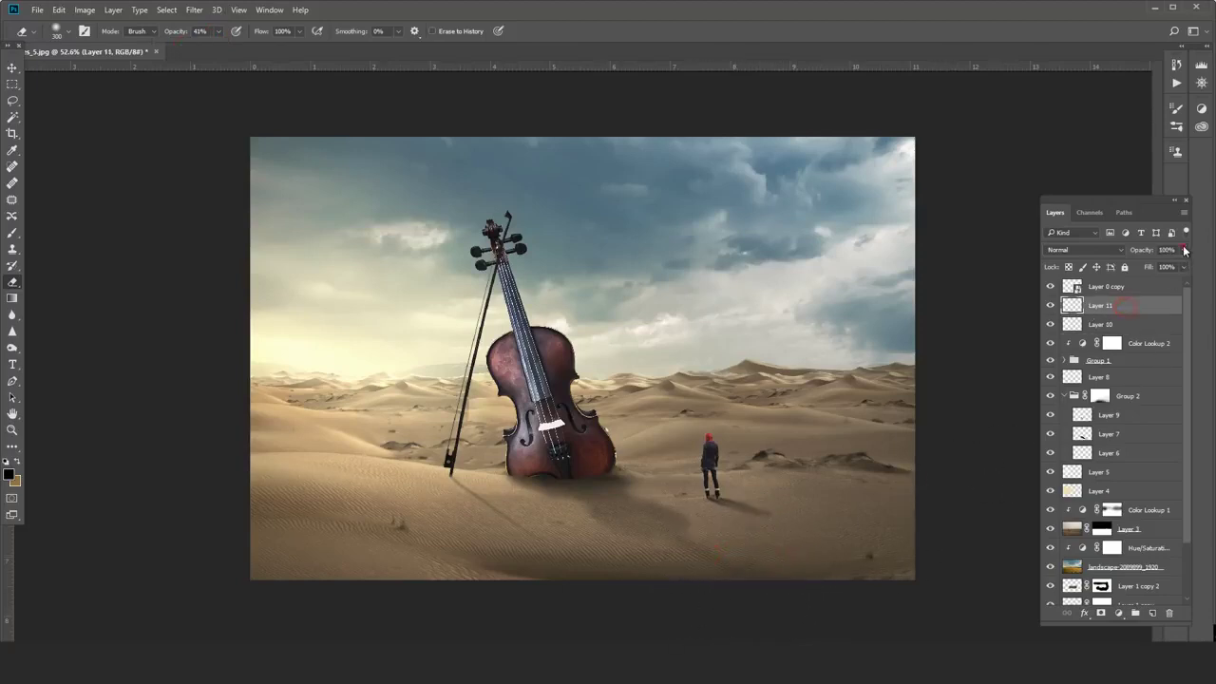
left_click_drag(1184, 269, 1168, 269)
Add a layer mask to Layer 0 copy and brush the figure's feet into the sand.
left_click(1139, 287)
left_click(1100, 613)
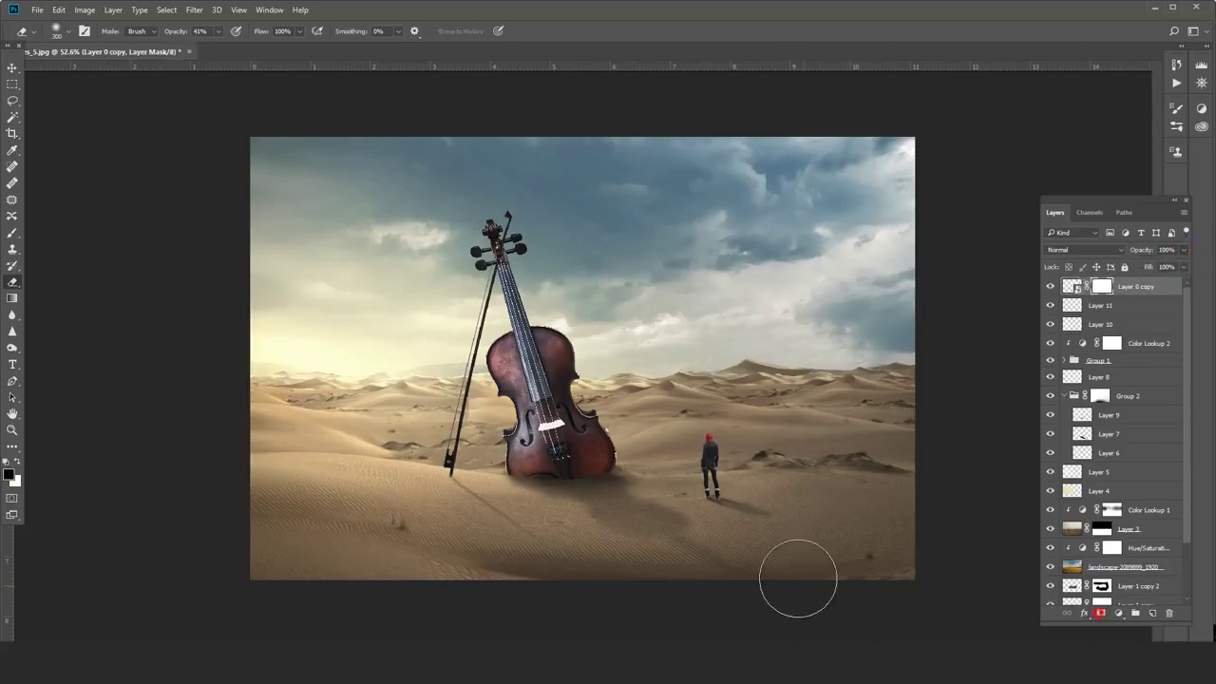
scroll(795, 578, "up", 4)
scroll(785, 551, "up", 2)
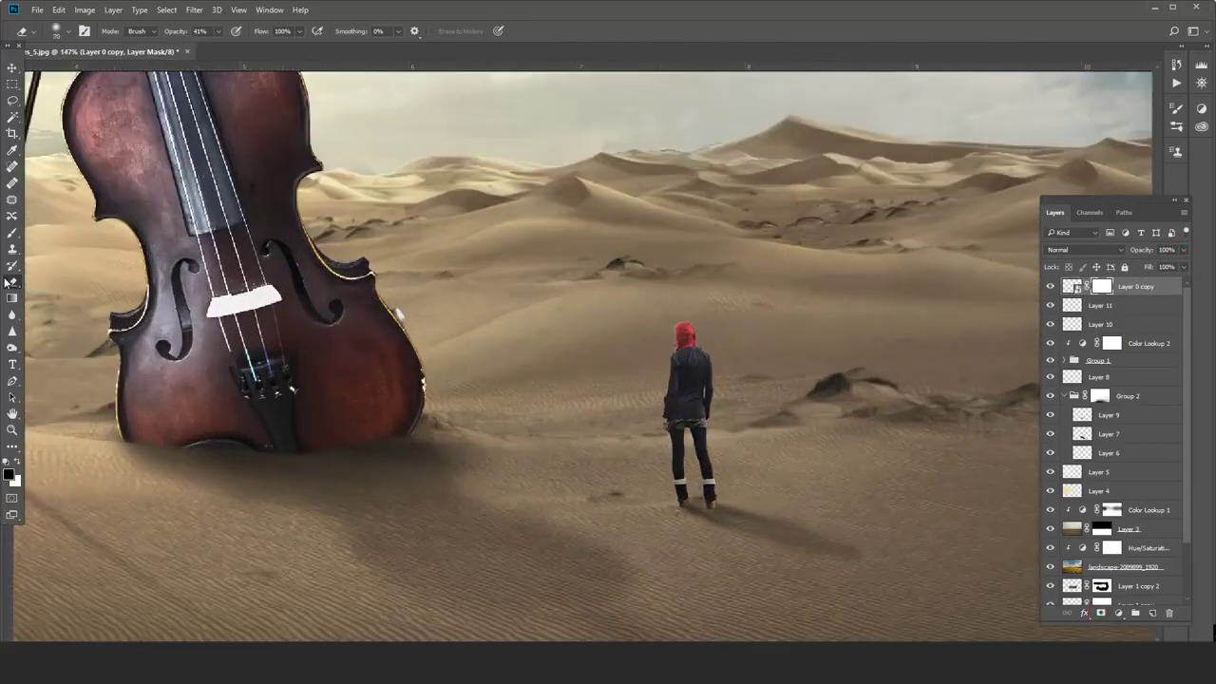
left_click(12, 232)
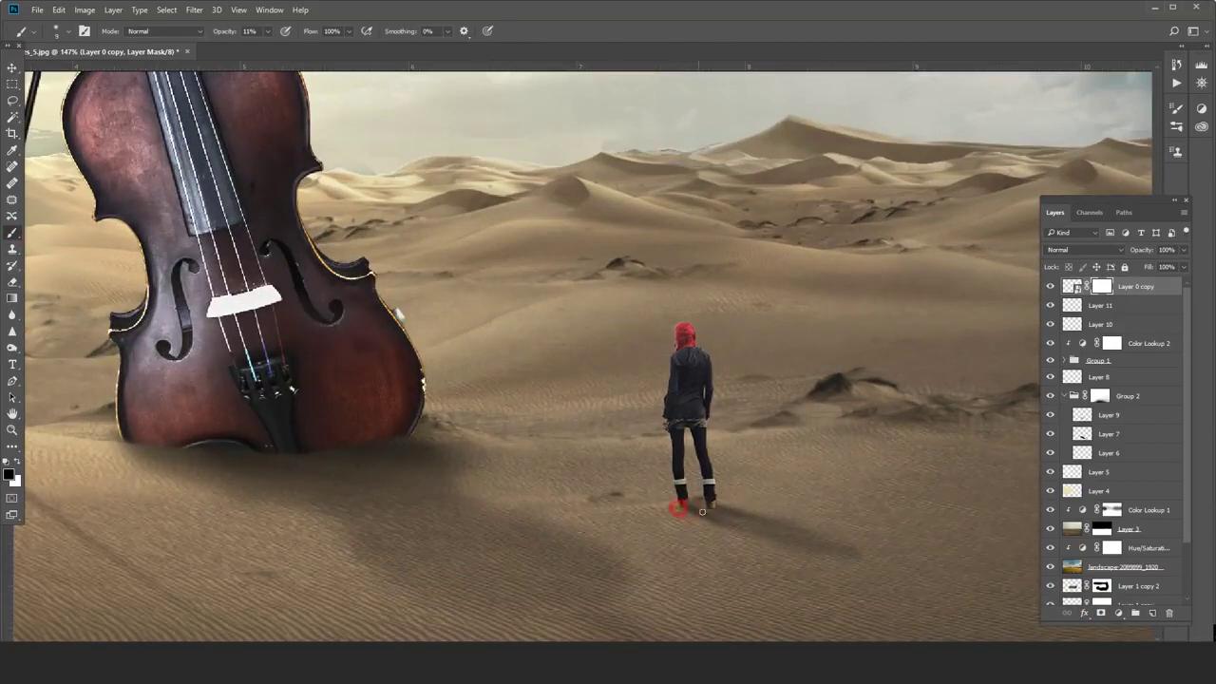
key("x")
key("x")
left_click(268, 33)
left_click(711, 512)
key("x")
key("x")
scroll(625, 494, "down", 5)
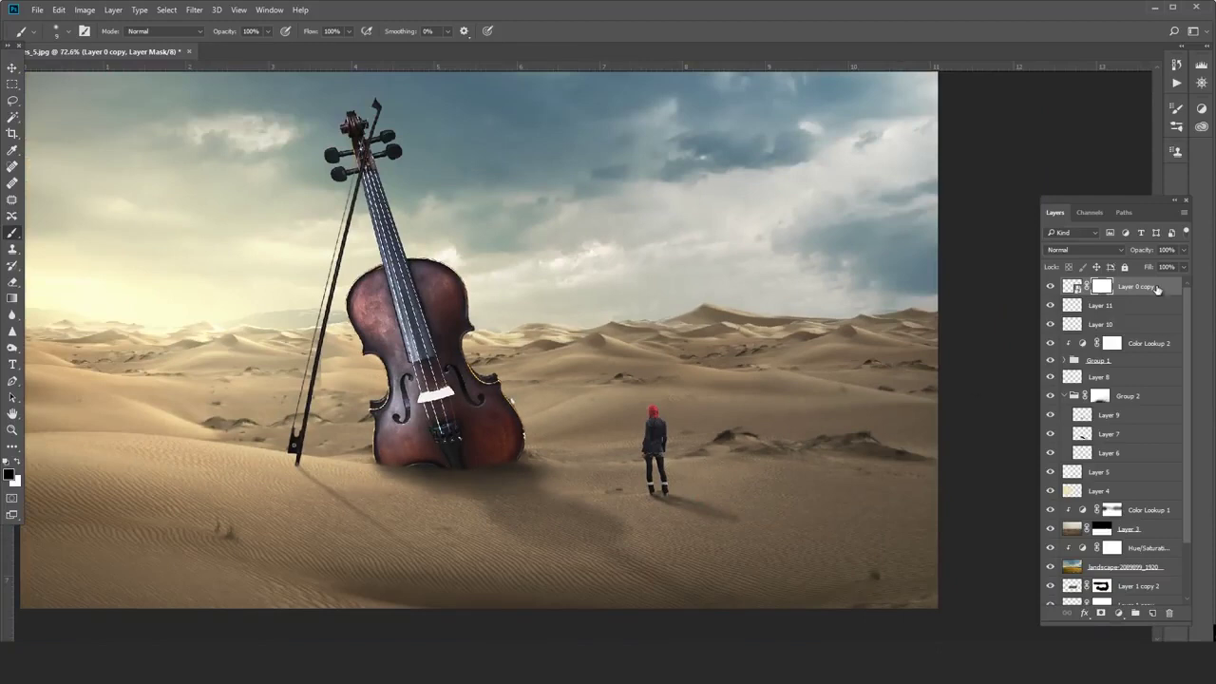
Clip a Brightness/Contrast adjustment to Layer 0 copy with brightness -29 and contrast 45.
left_click(1119, 613)
left_click(1140, 382)
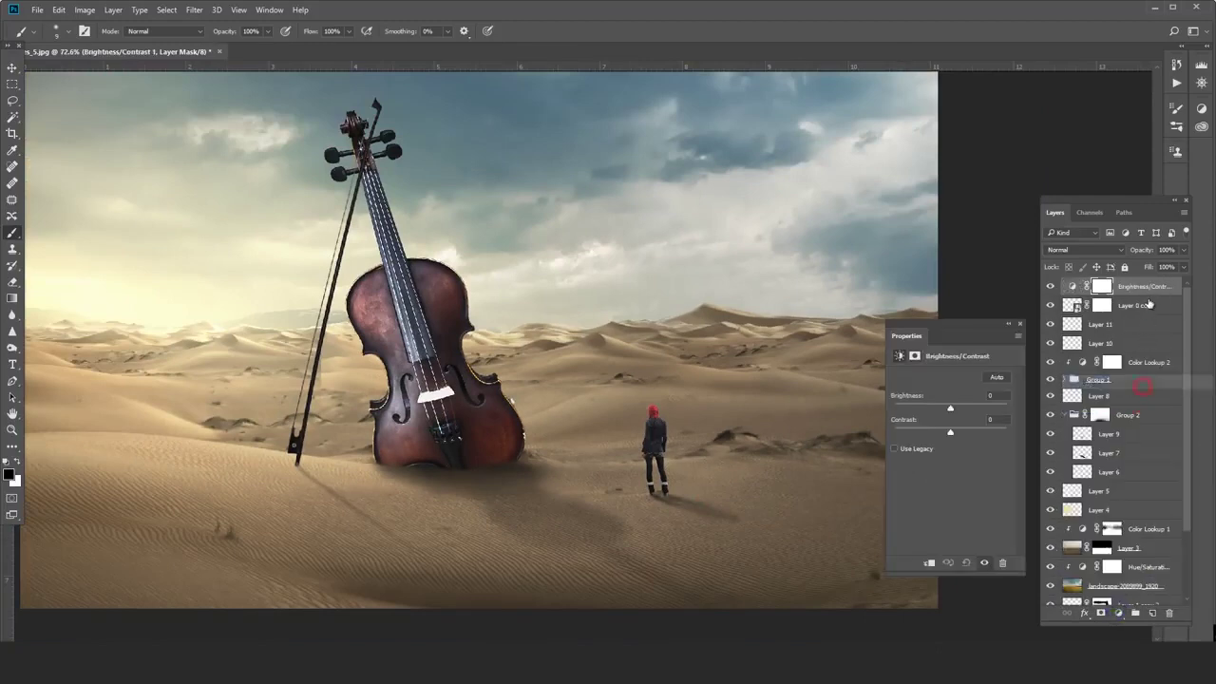
left_click(1144, 293, "alt")
mouse_move(950, 407)
left_mouse_down()
mouse_move(936, 407)
mouse_move(976, 410)
mouse_move(927, 413)
mouse_move(938, 414)
left_mouse_up()
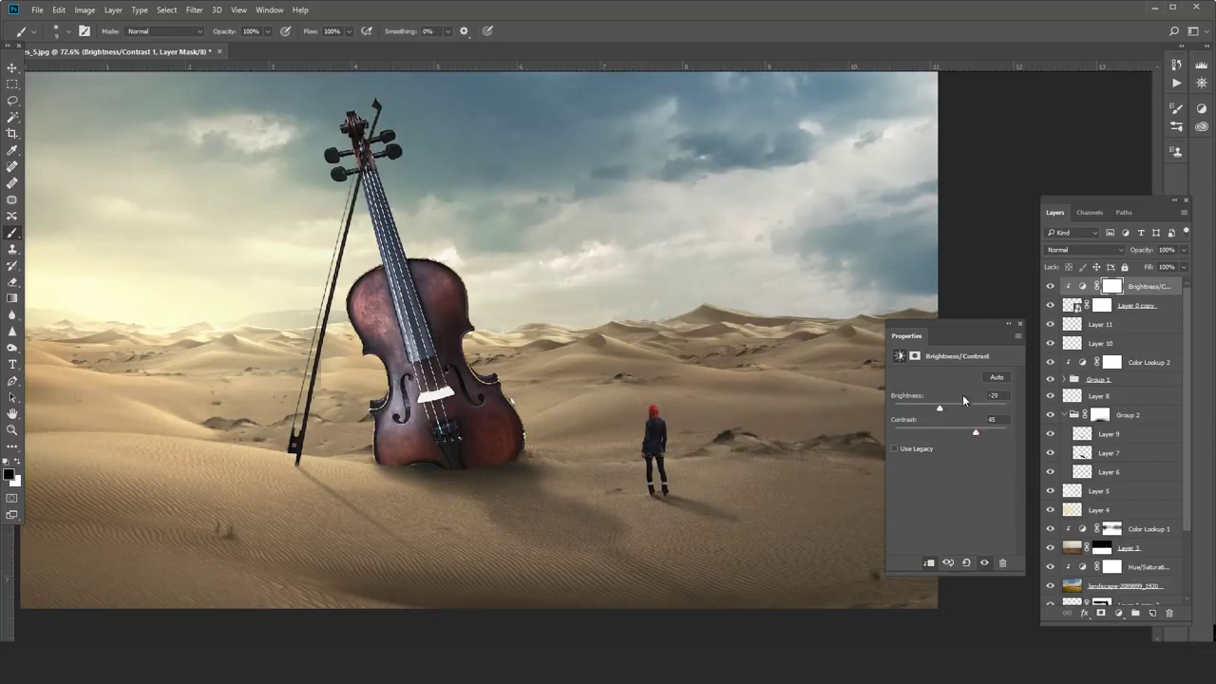
left_click(1018, 324)
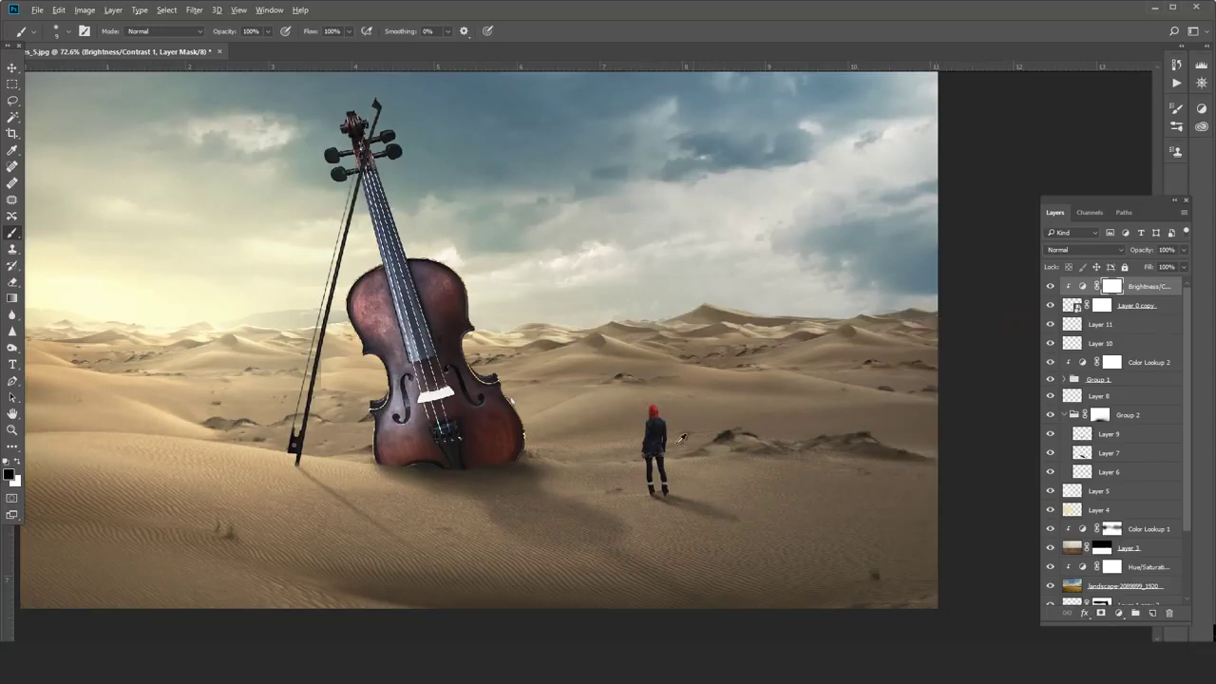
scroll(681, 437, "down", 3)
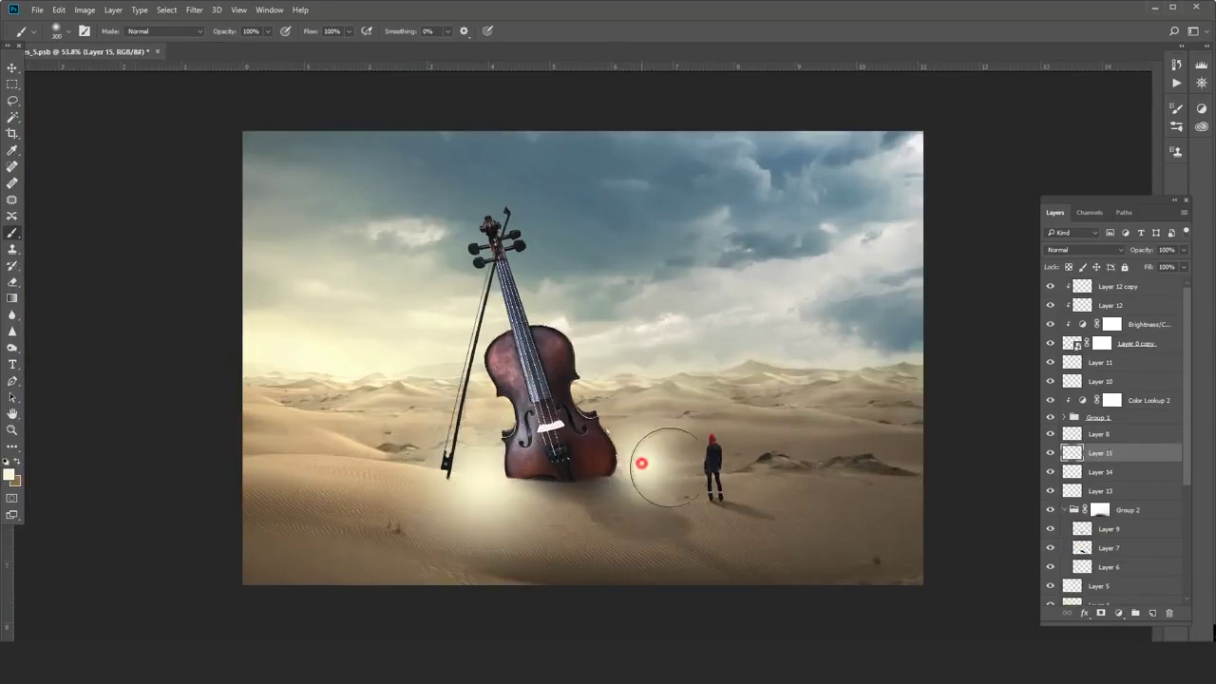
Paint a glow around the violin base and figure on a Color Dodge layer at 22% fill.
left_click_drag(641, 462, 684, 464)
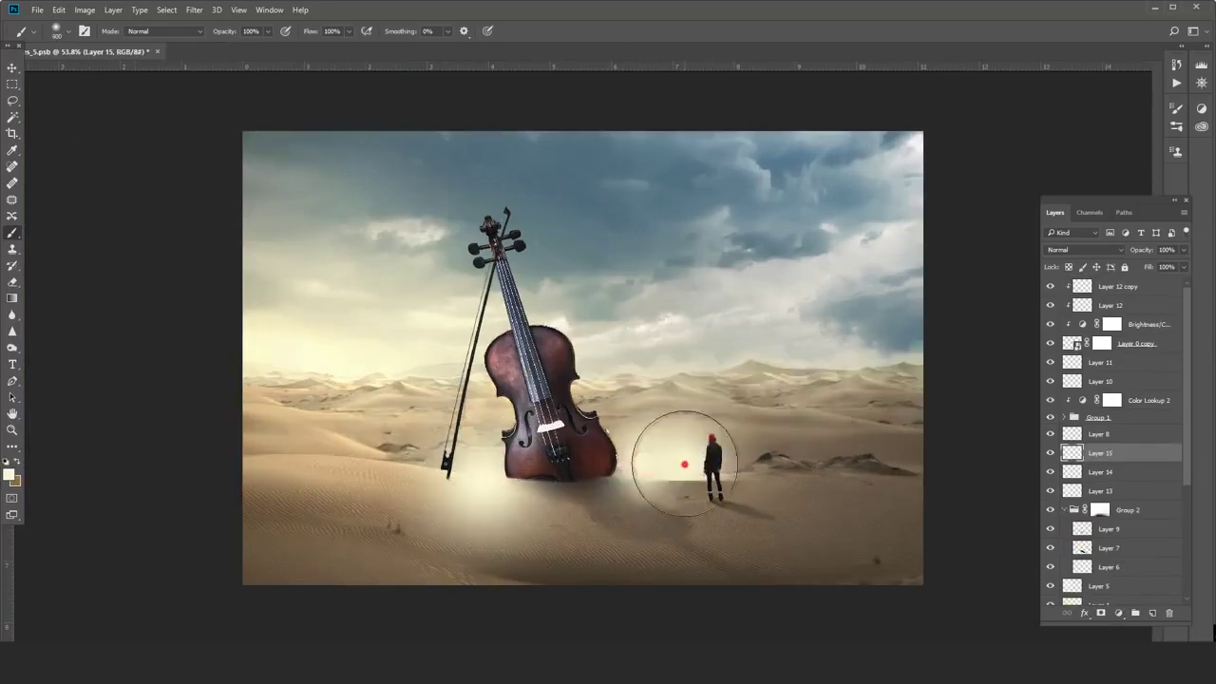
left_click(1095, 251)
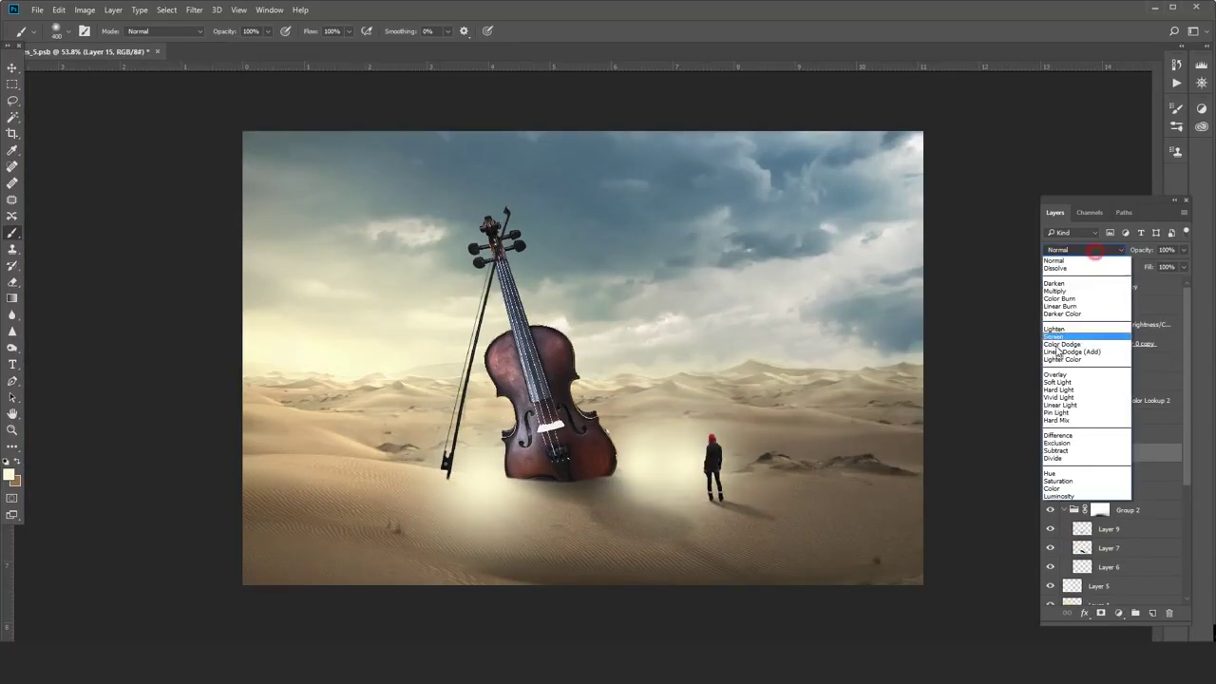
left_click(1083, 347)
left_click(1185, 267)
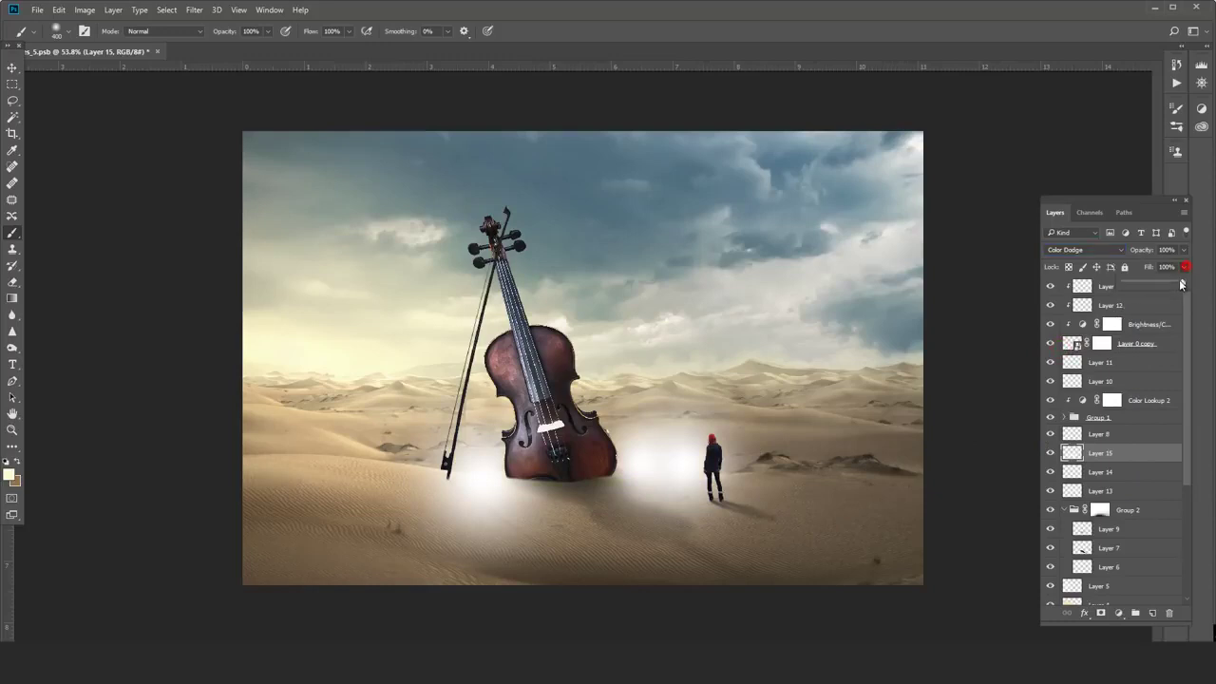
left_click_drag(1129, 284, 1137, 284)
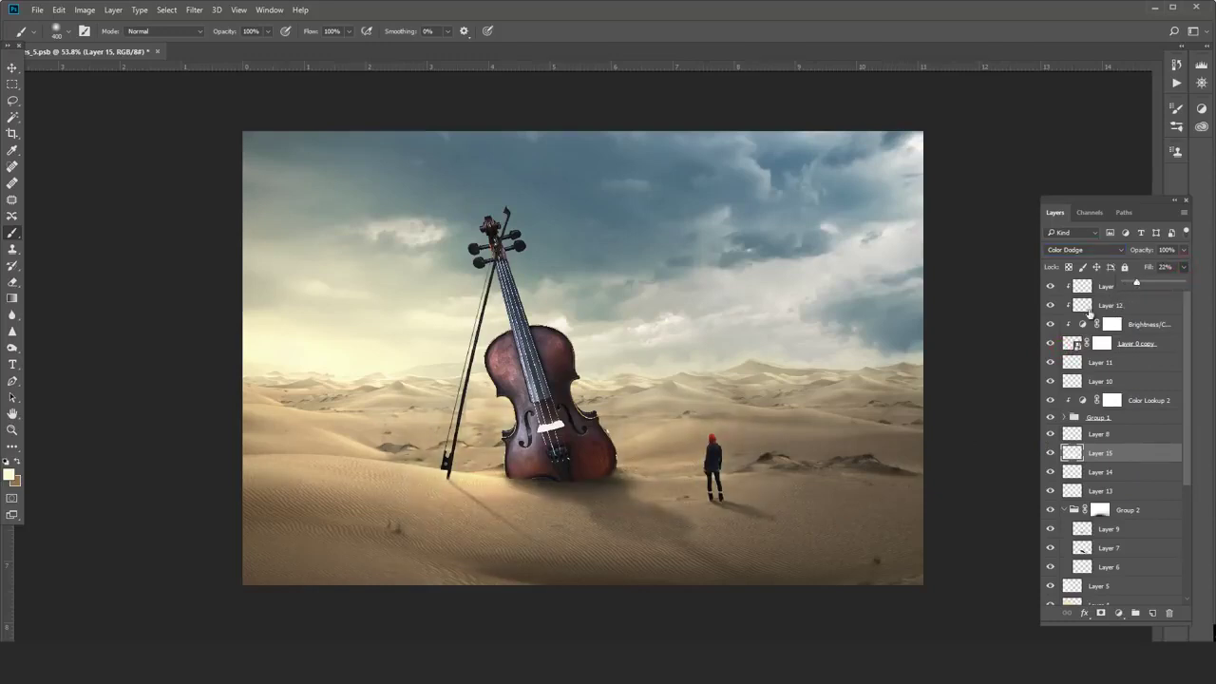
Stretch the glow taller and wider with a free transform.
key("ctrl+t")
left_click_drag(571, 586, 571, 641)
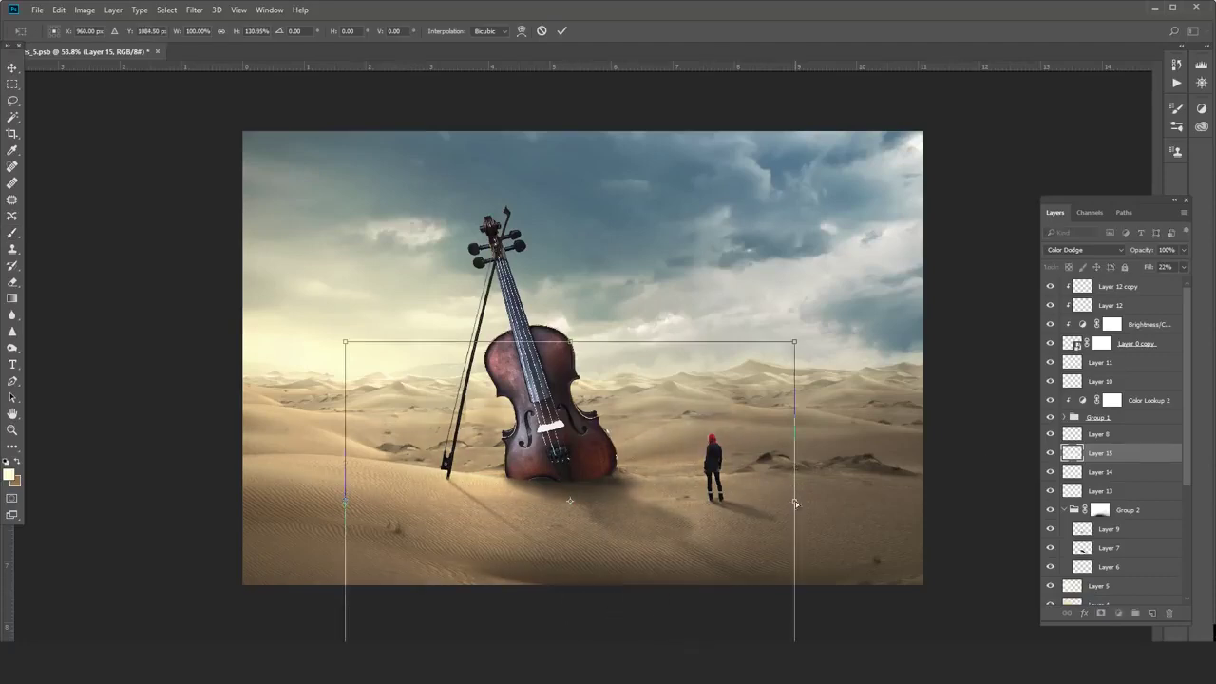
left_click_drag(795, 501, 837, 503)
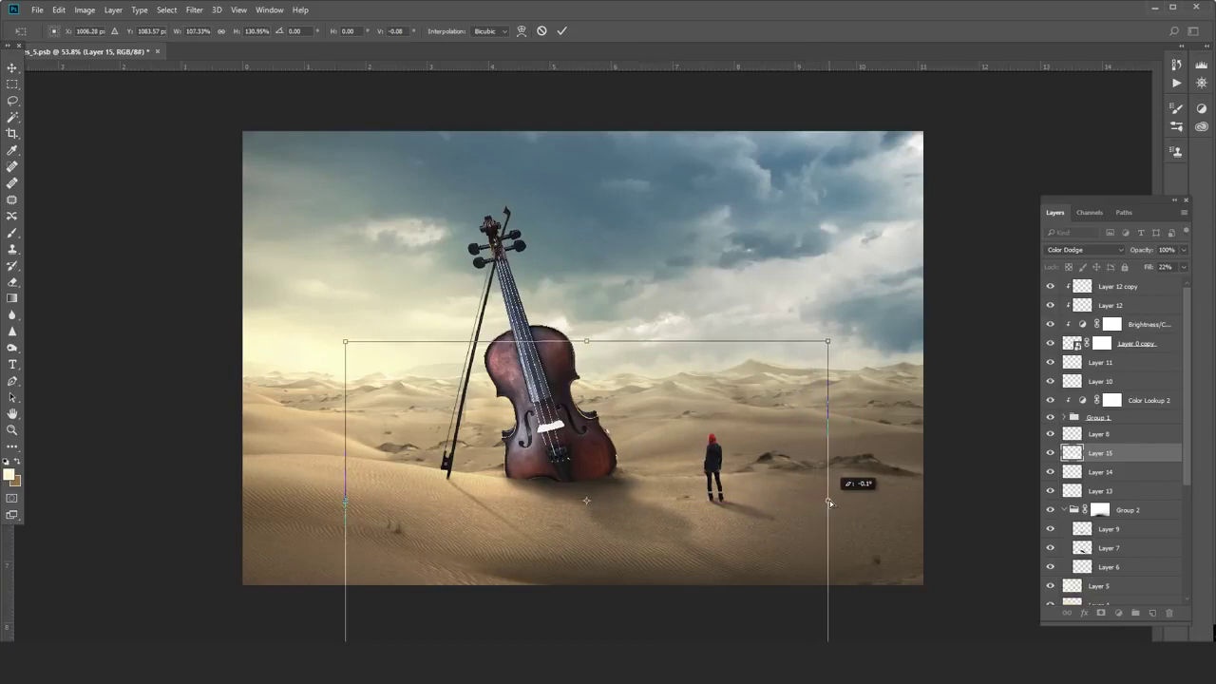
key("Return")
Paint warm glow on the violin's right edge and over the left horizon.
key("b")
left_click(12, 282)
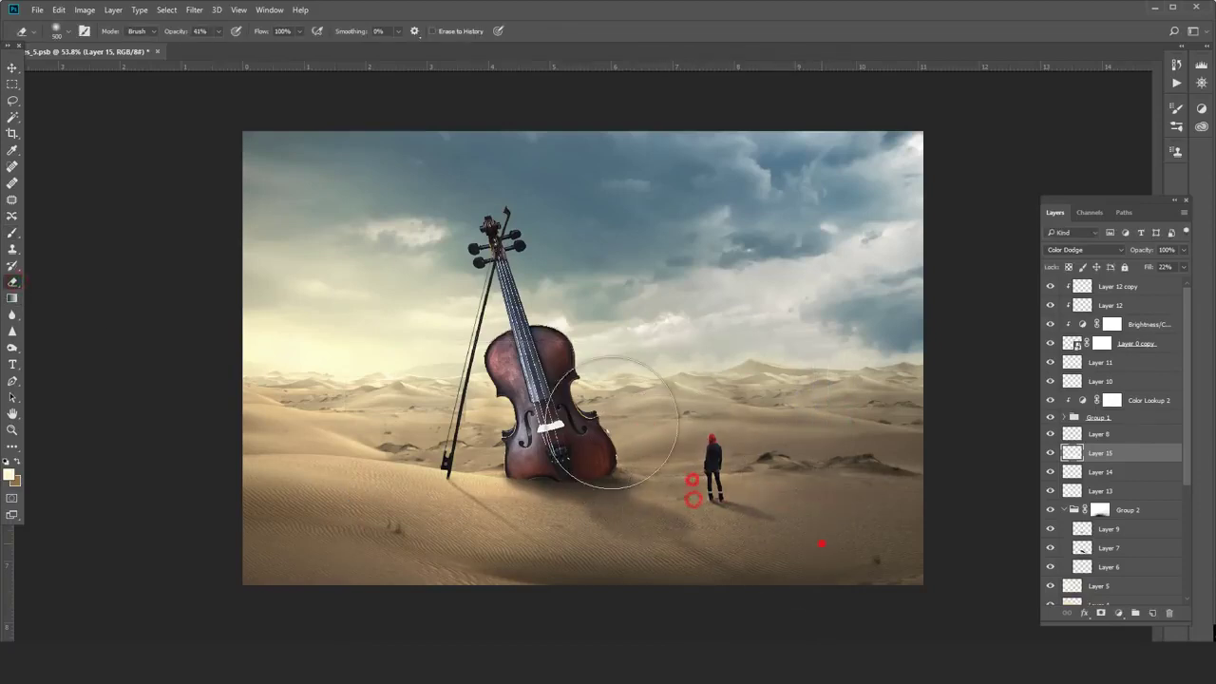
left_click(12, 233)
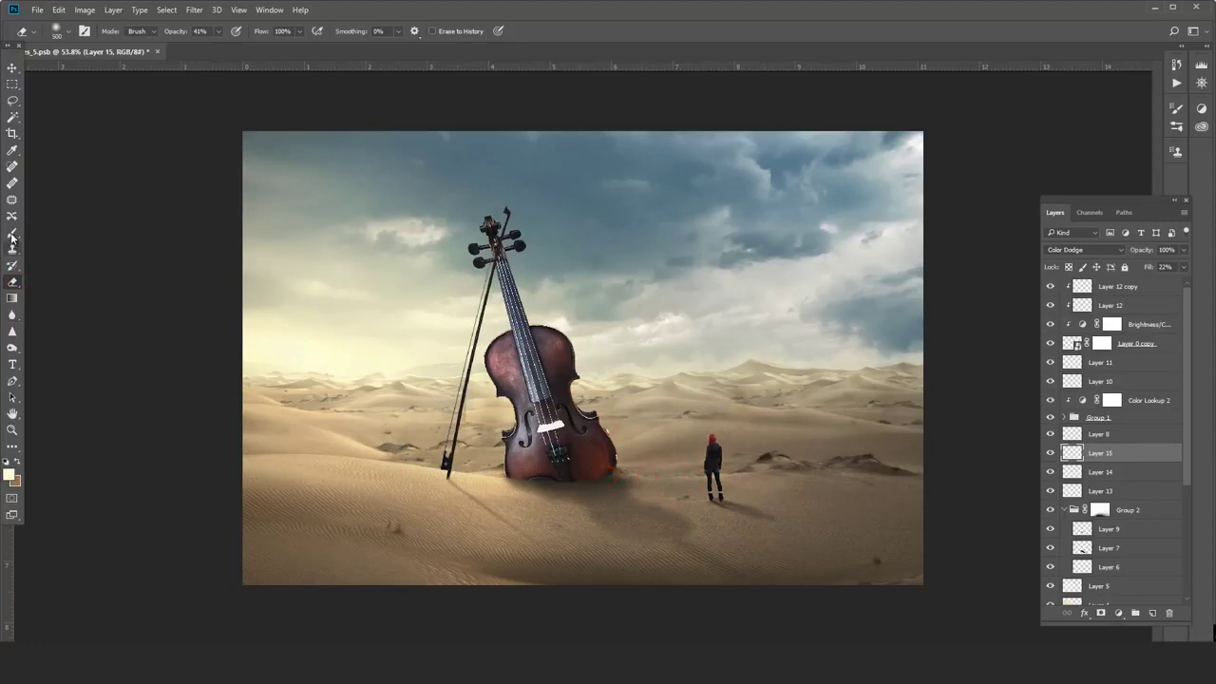
key("bracketleft")
key("bracketleft")
key("bracketleft")
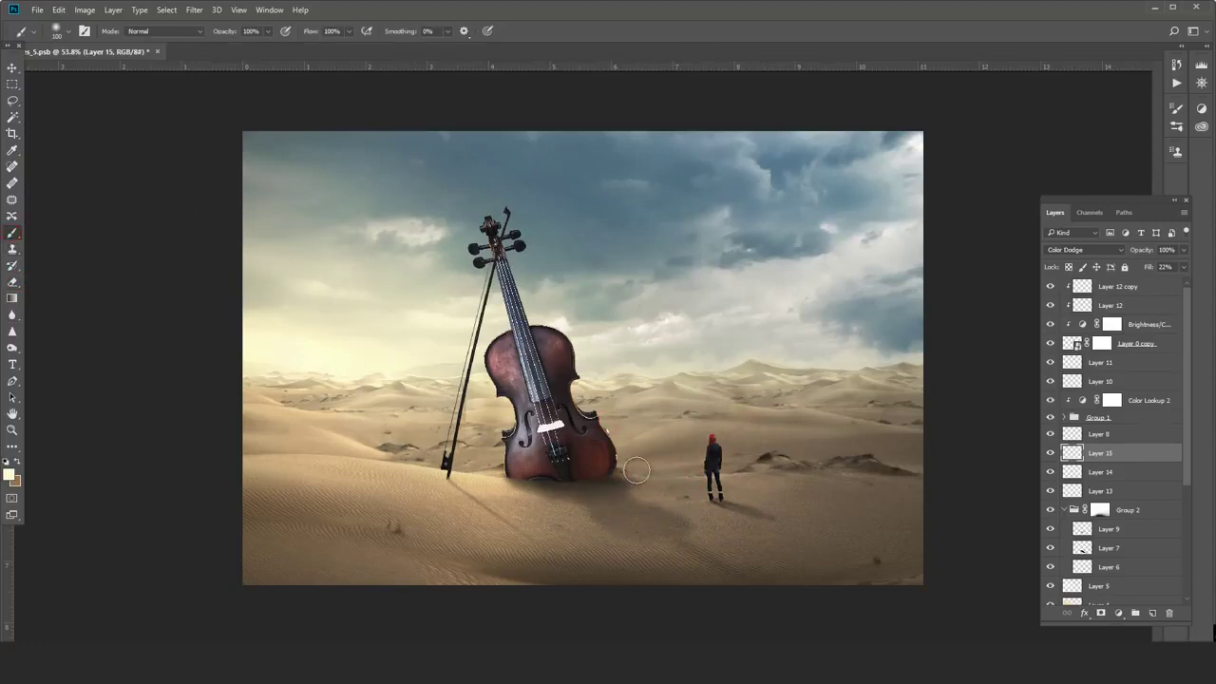
left_click(611, 450)
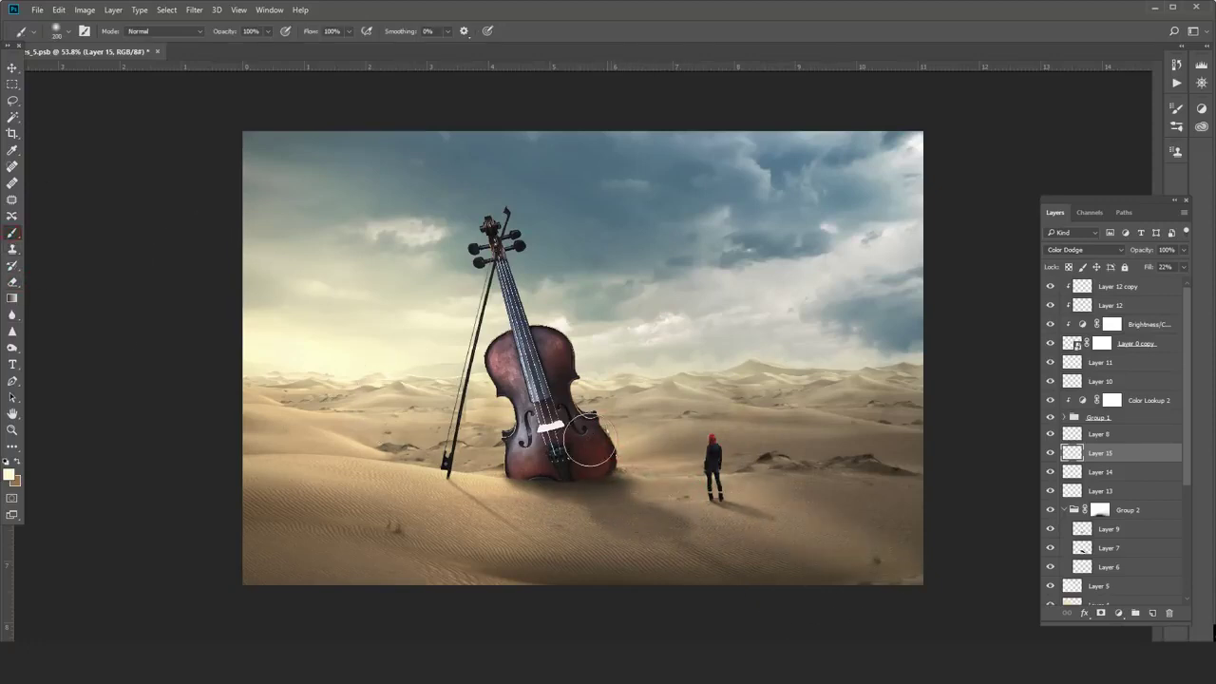
key("bracketright")
key("bracketright")
key("bracketright")
key("bracketright")
key("bracketright")
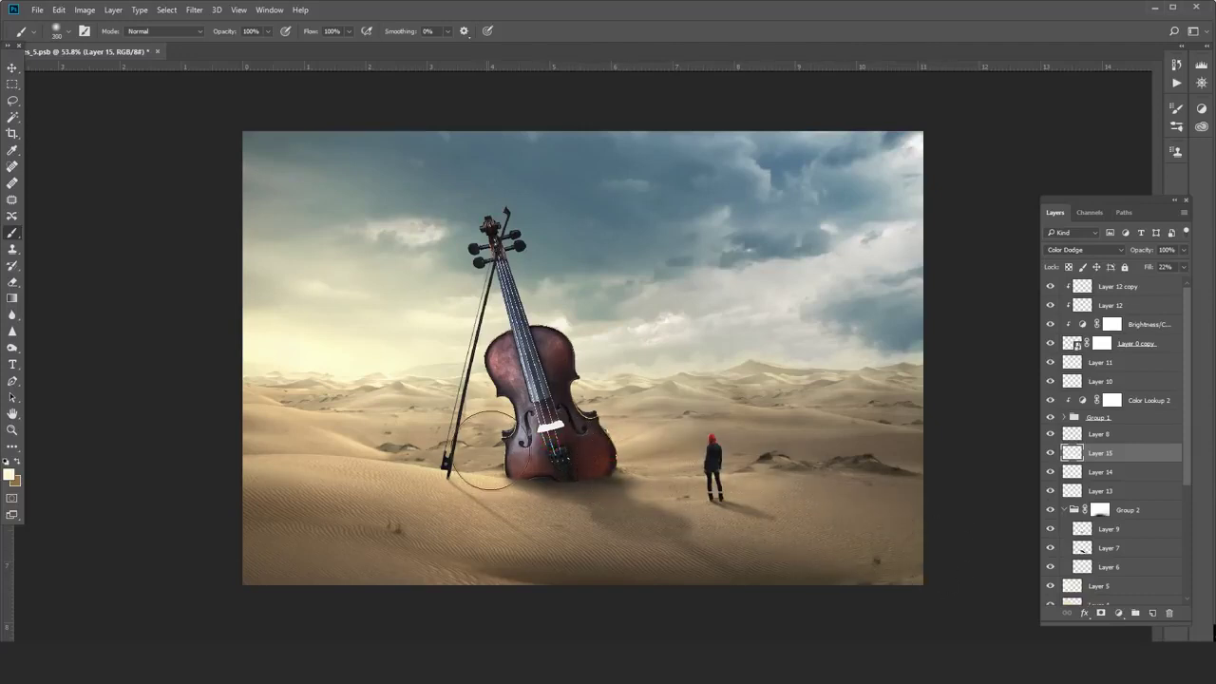
left_click(317, 402)
Erase to soften the left horizon glow, then check the result by toggling Group 2.
left_click(11, 282)
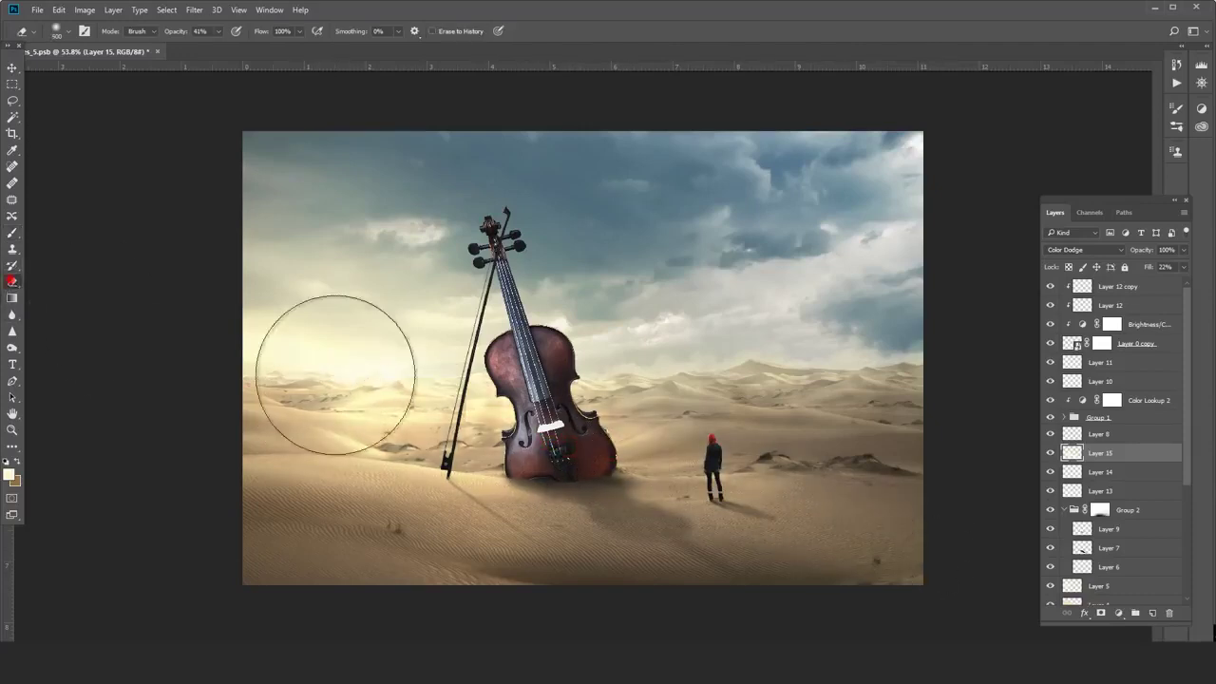
mouse_move(406, 391)
left_mouse_down()
mouse_move(318, 408)
mouse_move(480, 374)
left_mouse_up()
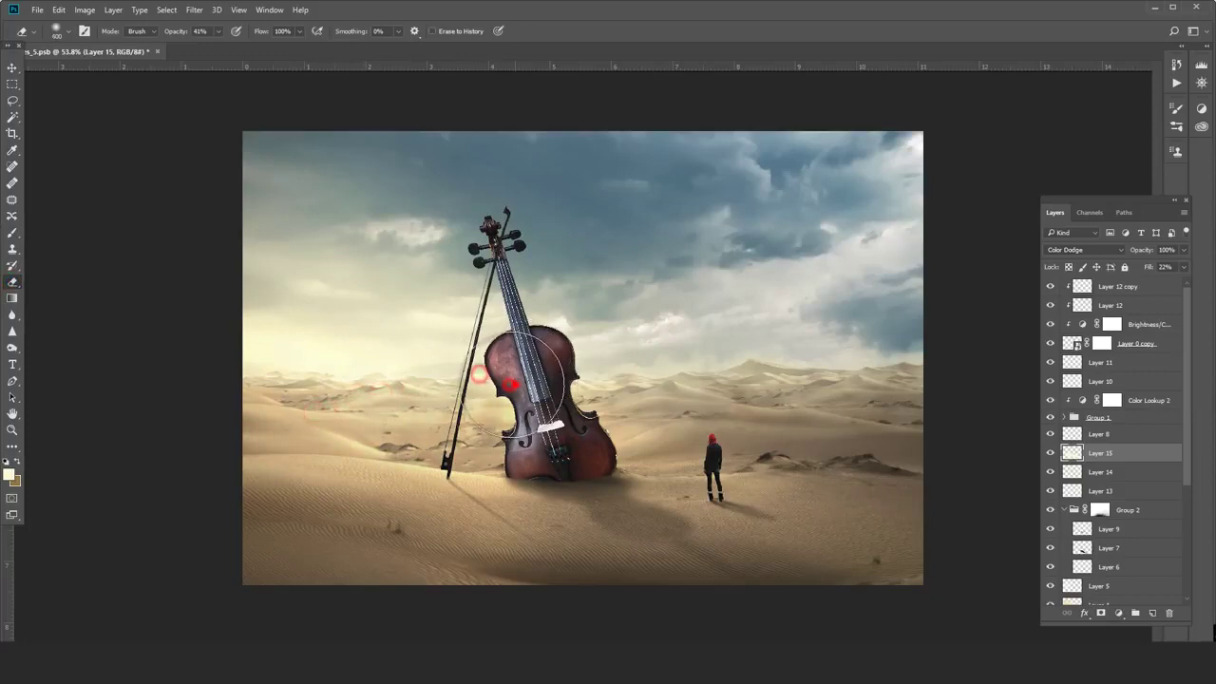
scroll(1071, 484, "down", 1)
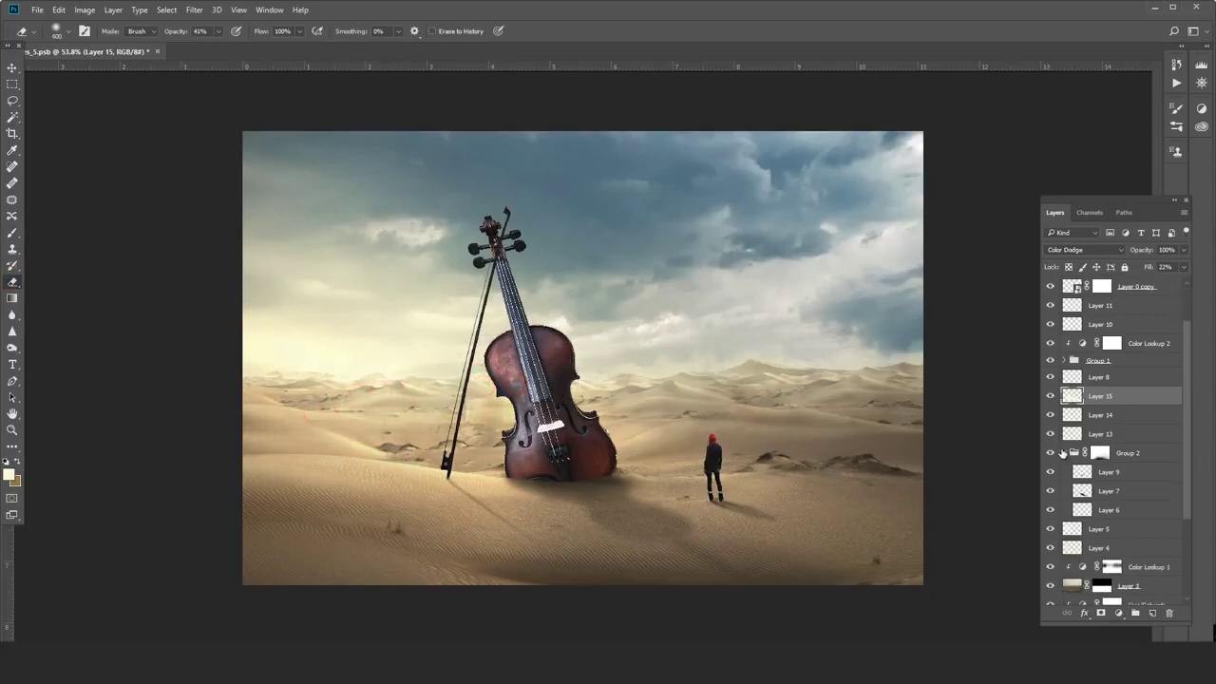
left_click(1051, 454)
left_click(1051, 454)
scroll(1055, 470, "down", 3)
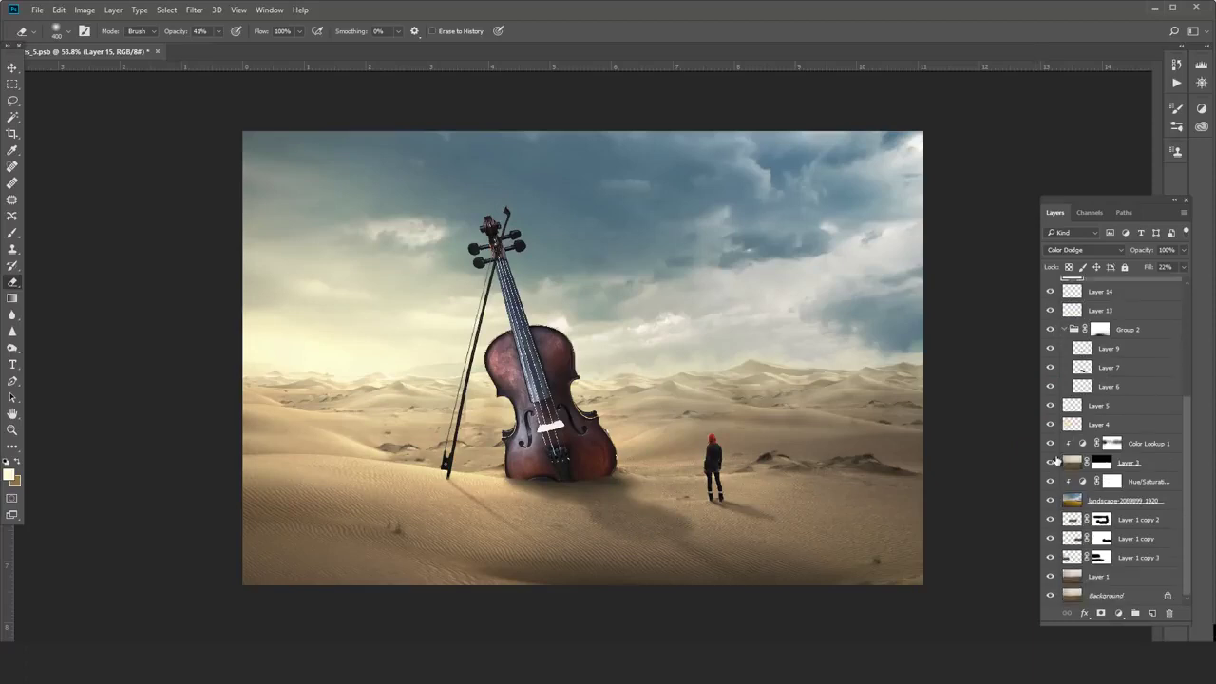
Add a Color Lookup adjustment using Soft_Warming.look at 62% fill.
left_click(1051, 464)
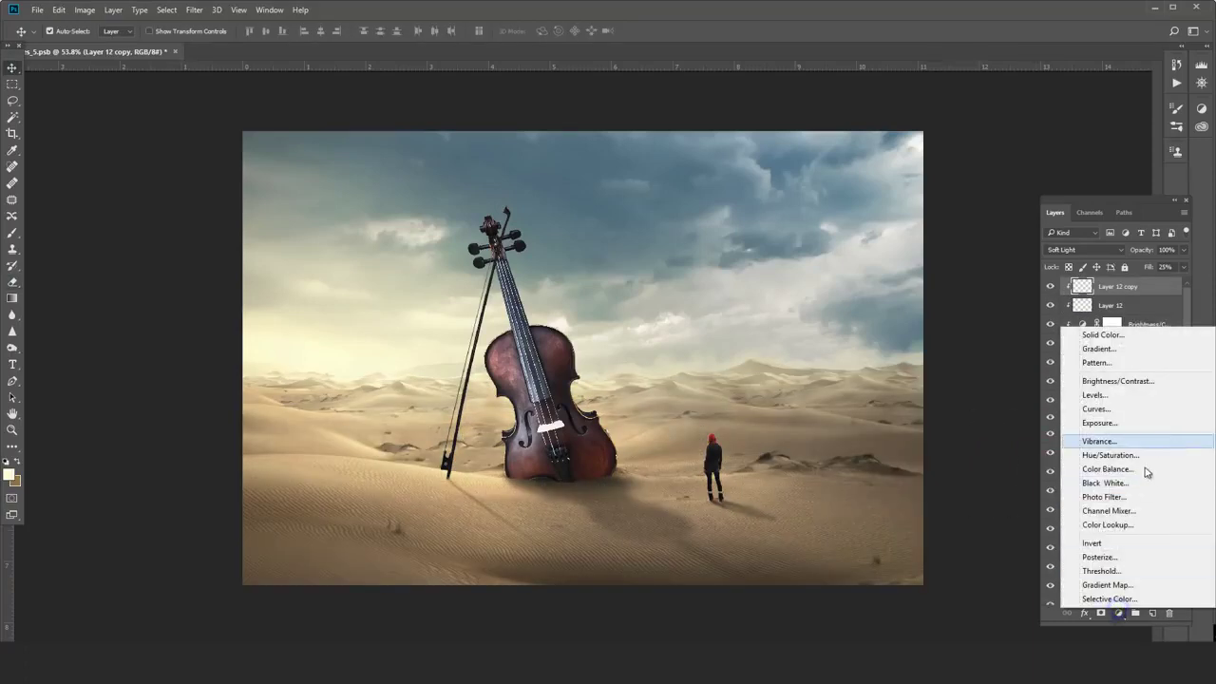
left_click(1134, 525)
left_click(978, 377)
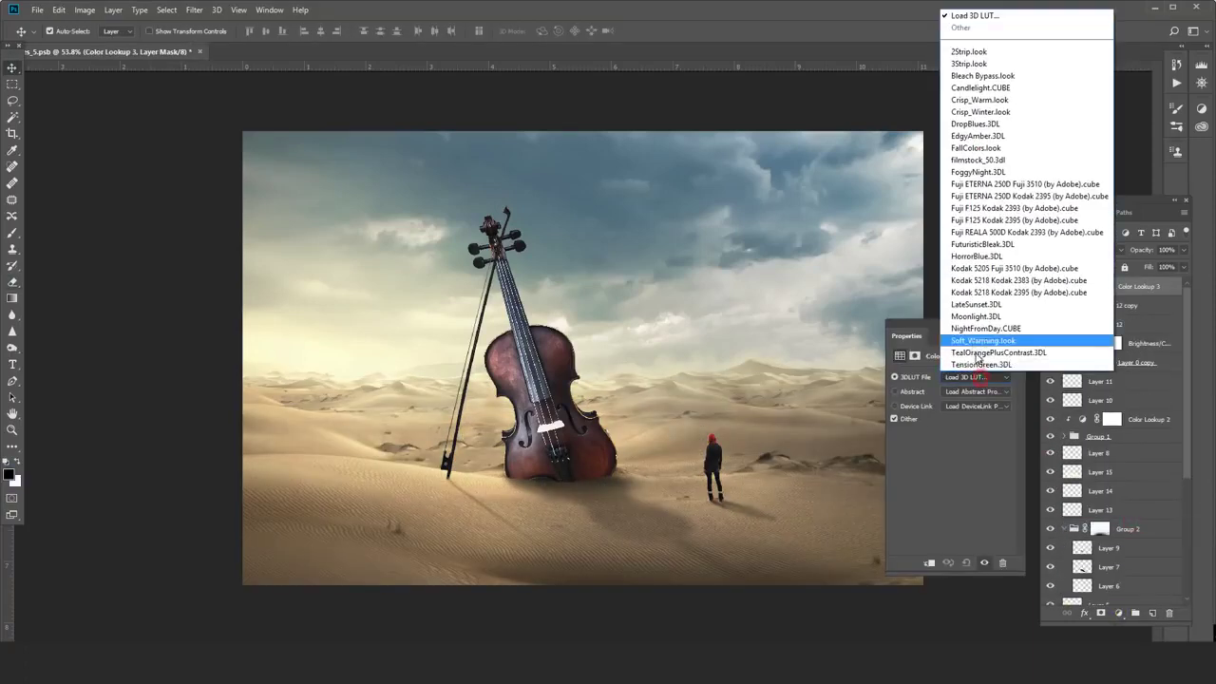
left_click(978, 362)
key("Up")
key("Up")
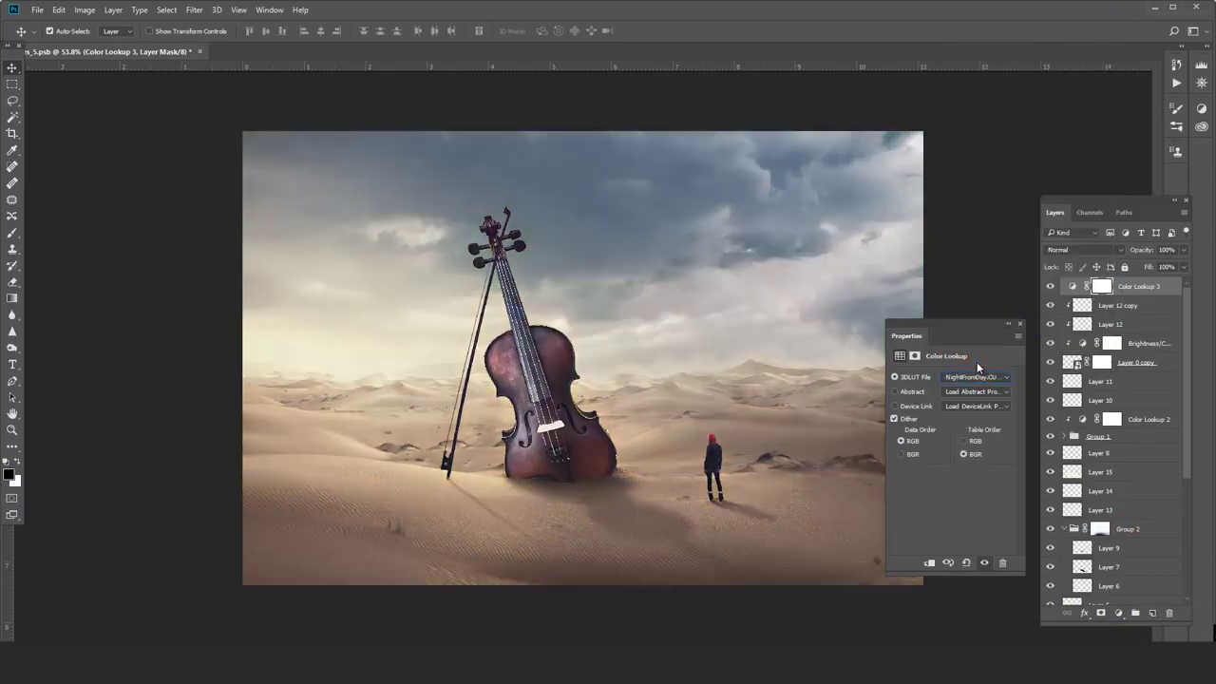
key("Up")
key("Down")
key("Down")
key("Up")
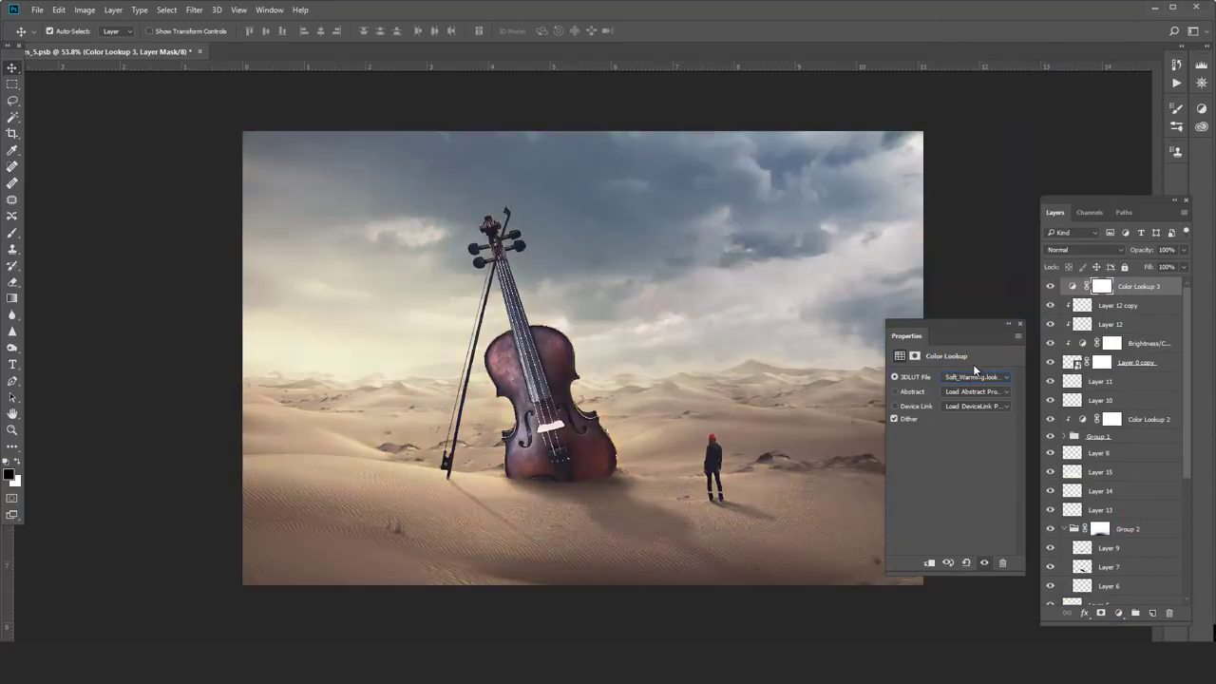
key("Up")
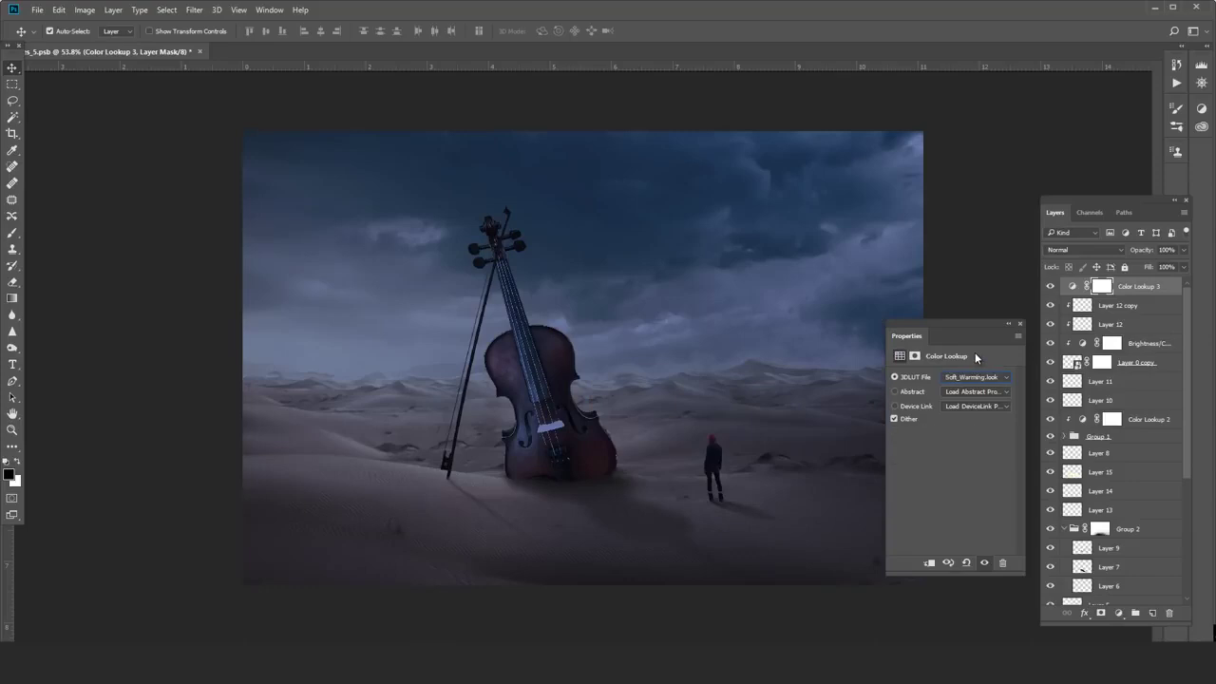
key("Down")
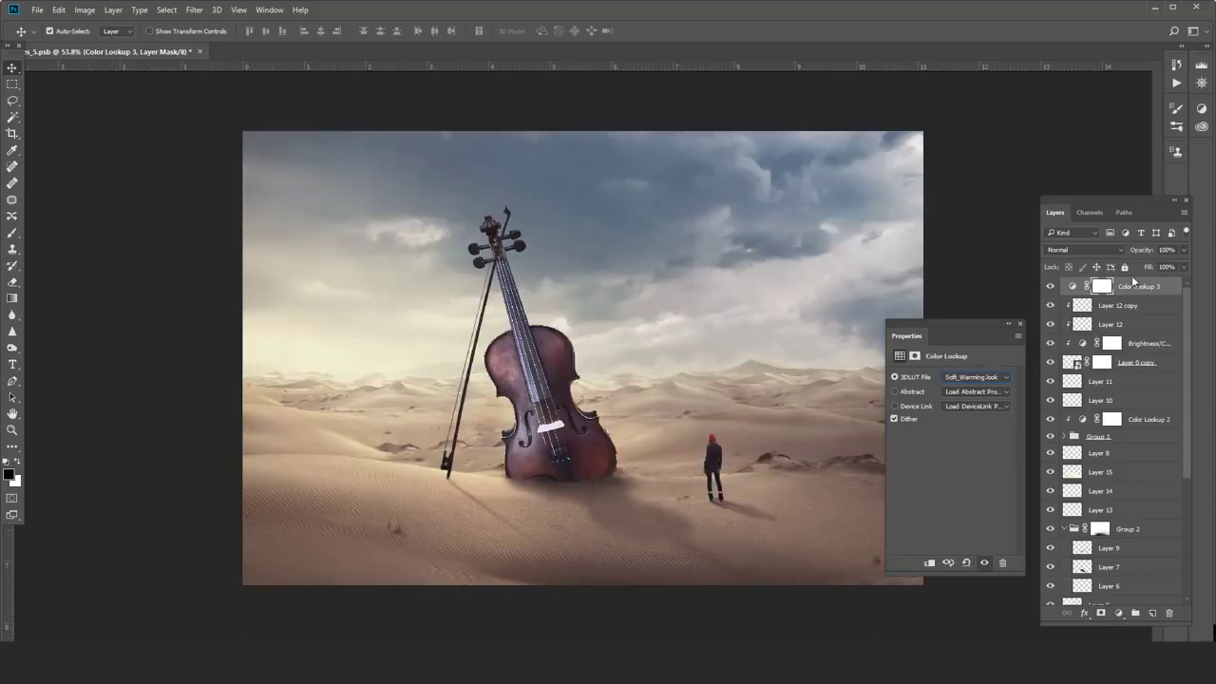
left_click_drag(1184, 267, 1163, 285)
Add a second Color Lookup adjustment set to Bleach Bypass.look after trying several looks.
left_click(1123, 614)
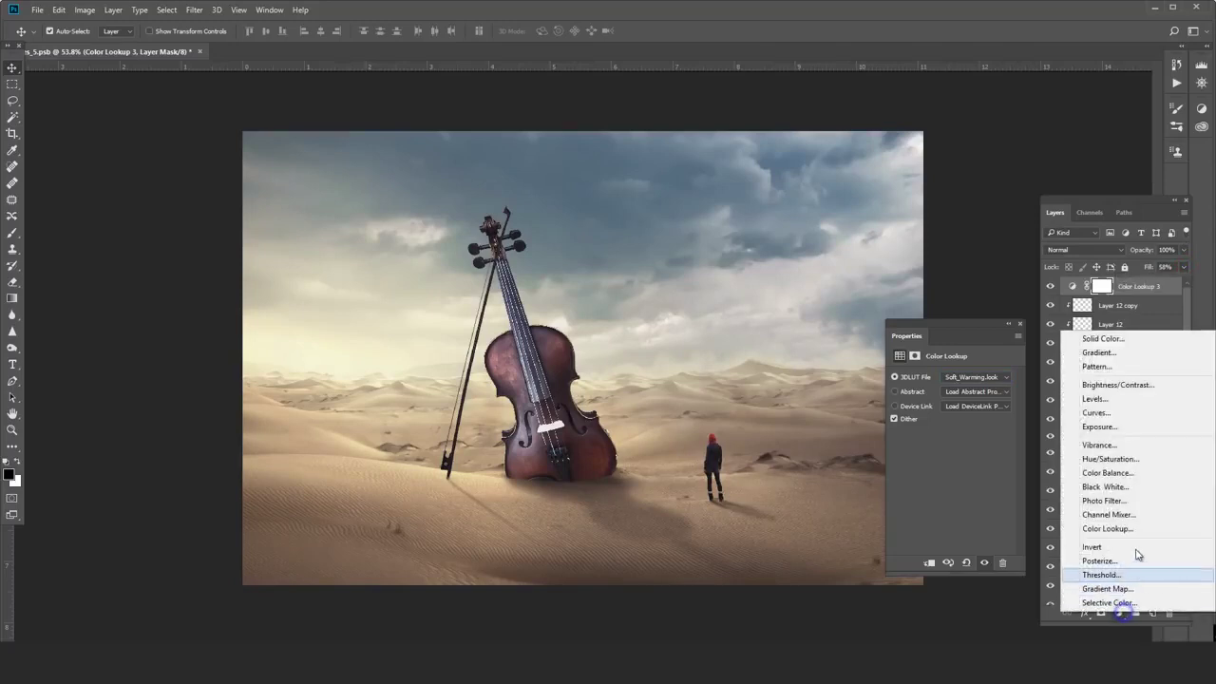
left_click(1138, 568)
left_click(987, 377)
left_click(982, 98)
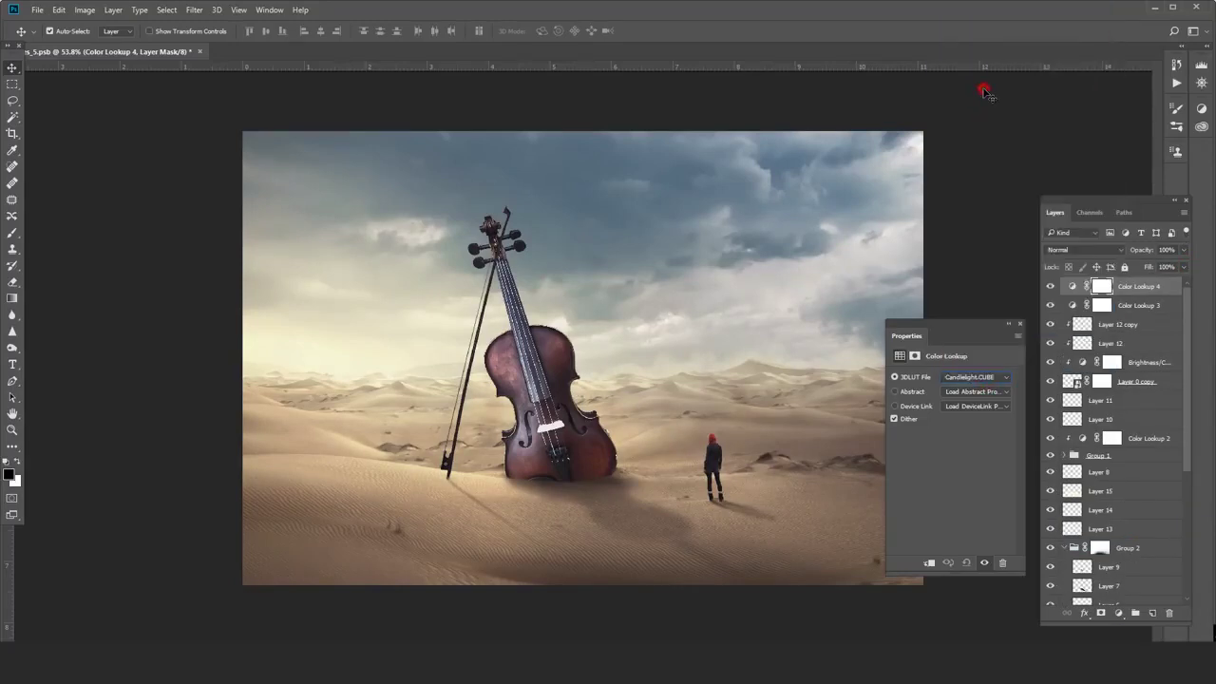
key("Down")
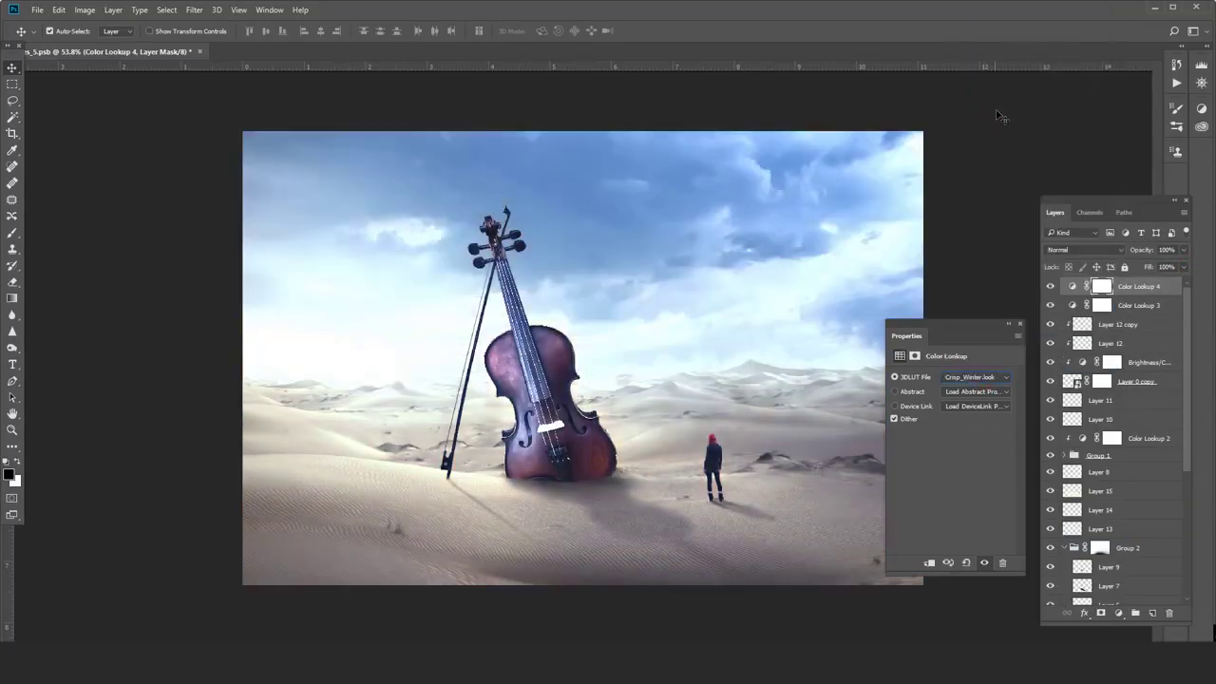
key("Down")
key("Down")
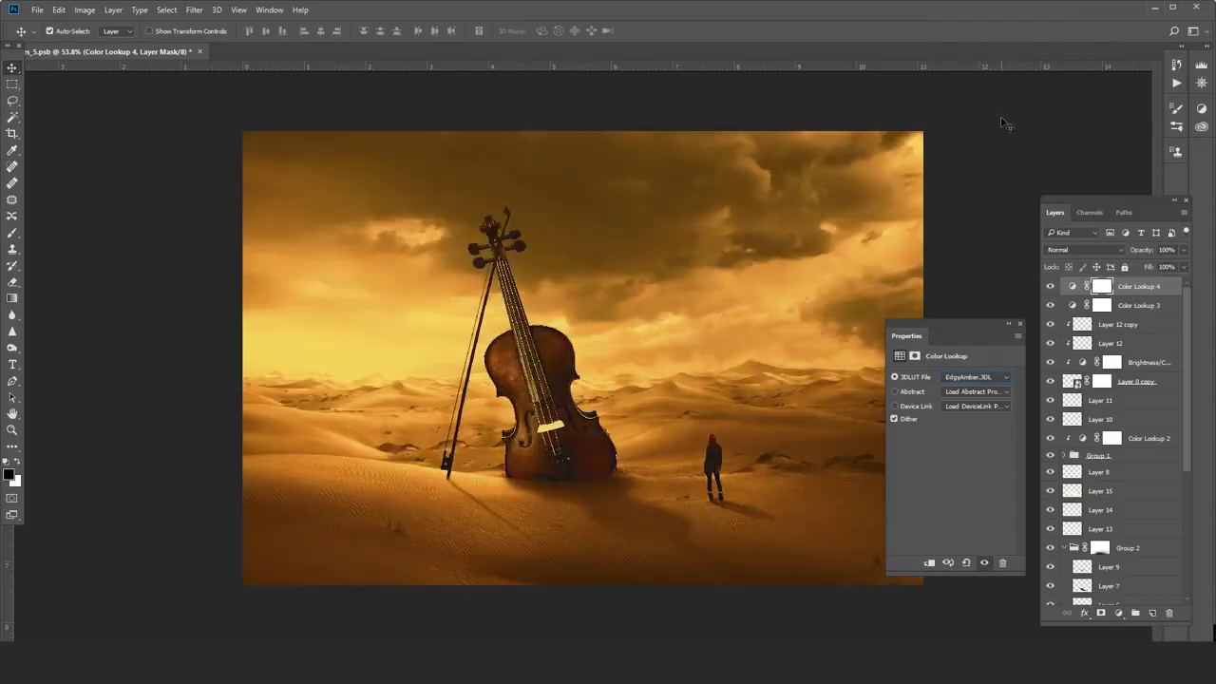
key("Up")
key("Up")
key("Up")
key("Up")
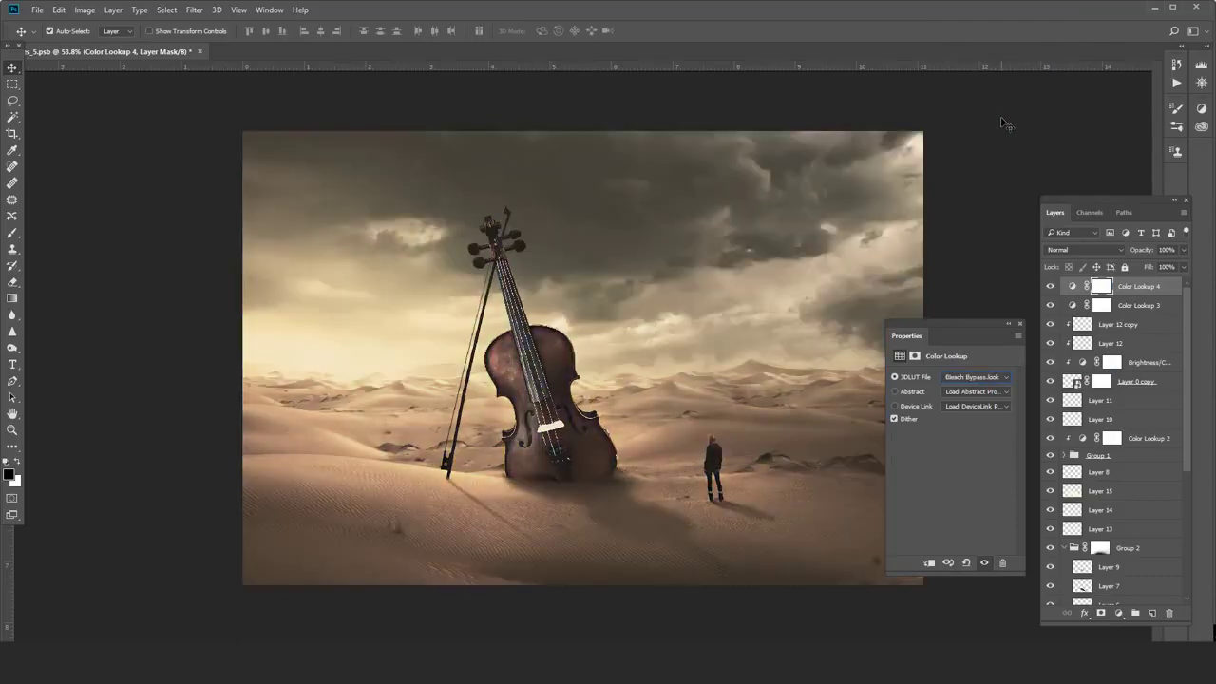
key("Up")
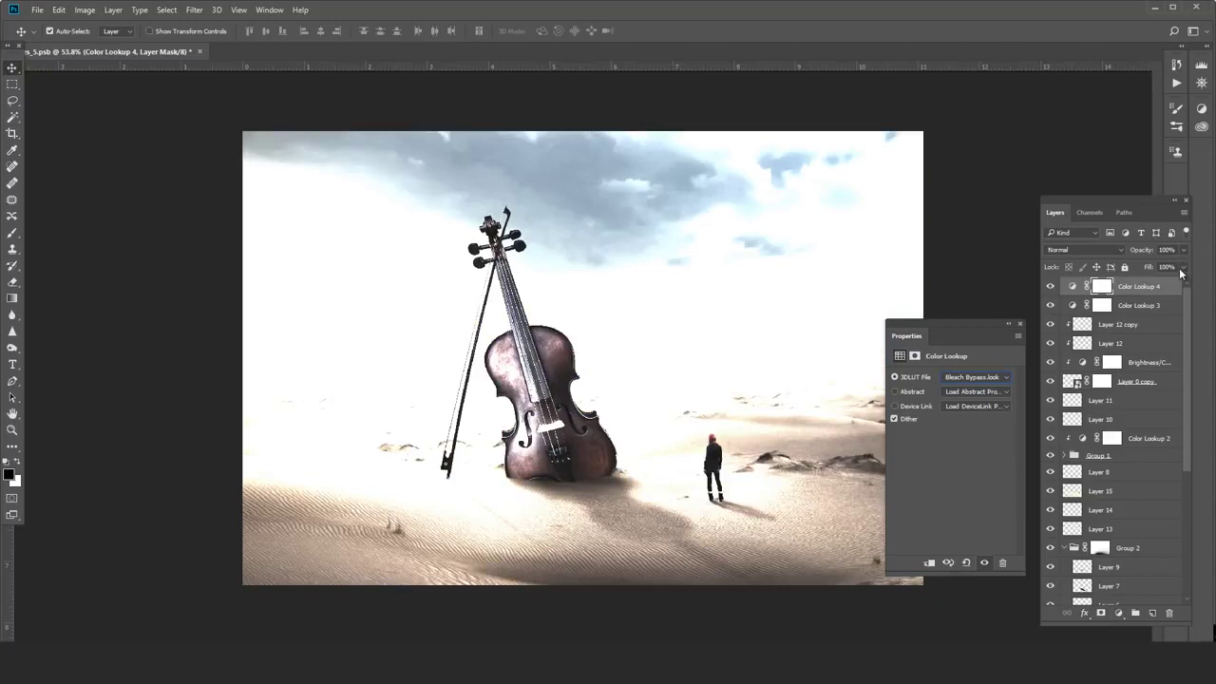
Set the Bleach Bypass lookup to Soft Light blending with 0% fill.
left_click_drag(1183, 268, 1144, 285)
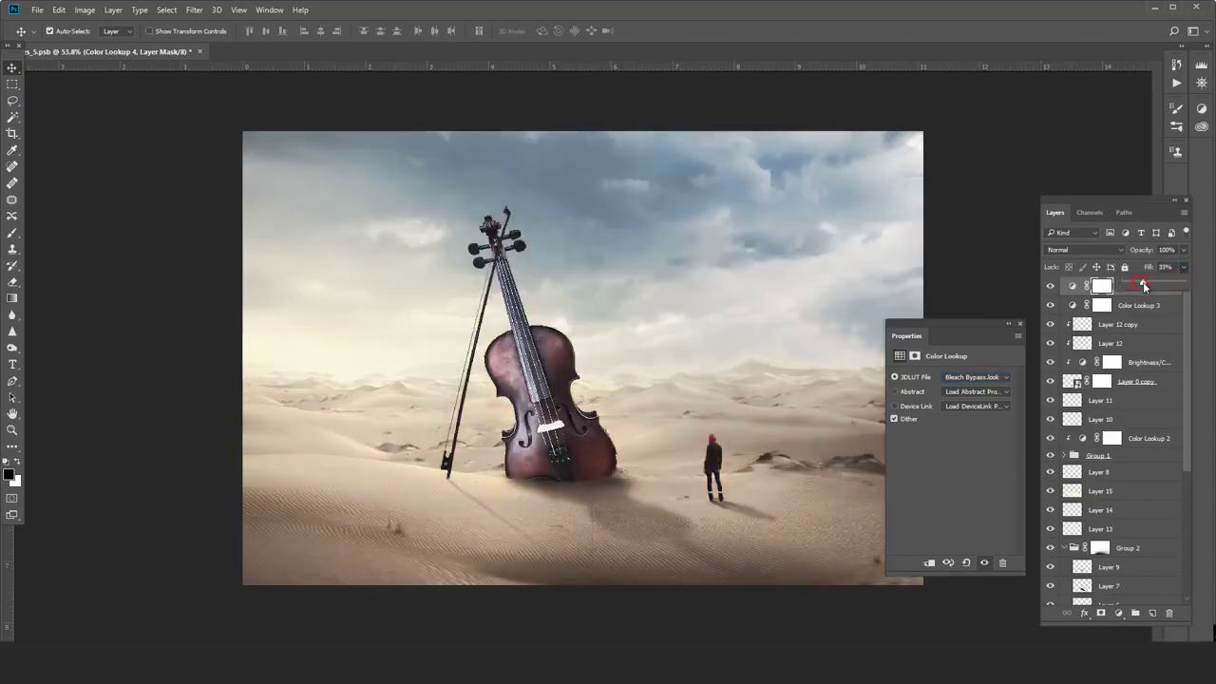
left_click_drag(1141, 286, 1103, 290)
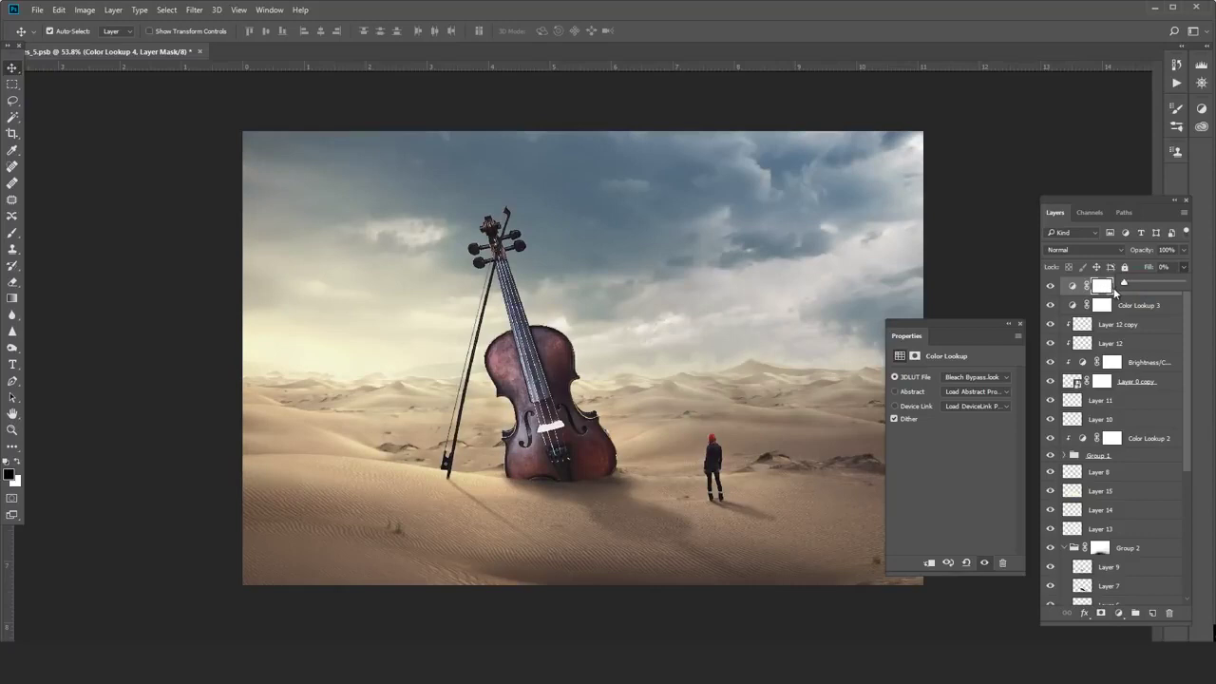
left_click_drag(1129, 287, 1135, 285)
left_click(1083, 249)
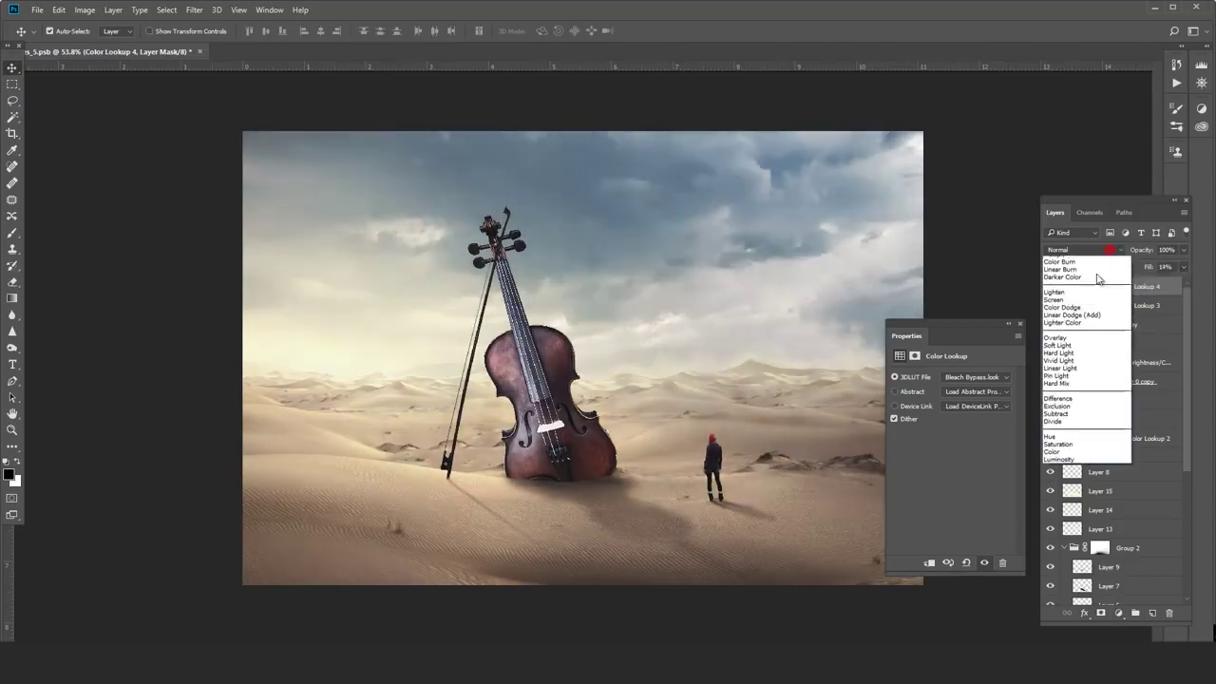
left_click(1072, 380)
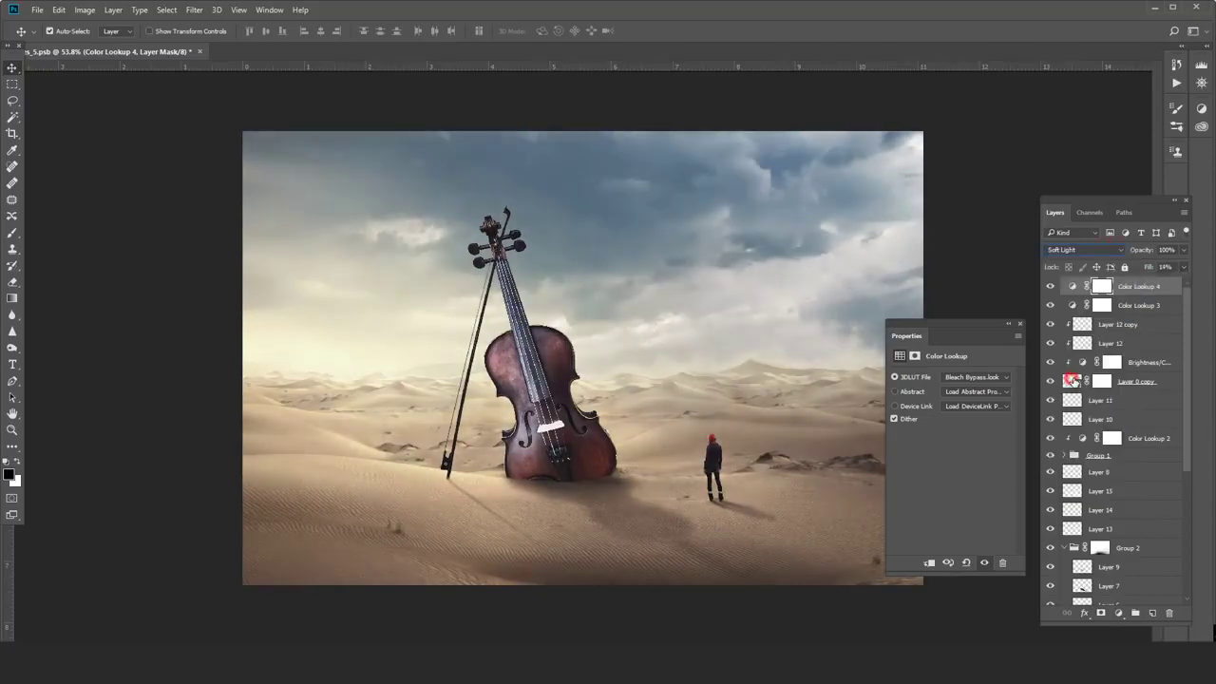
left_click(1184, 267)
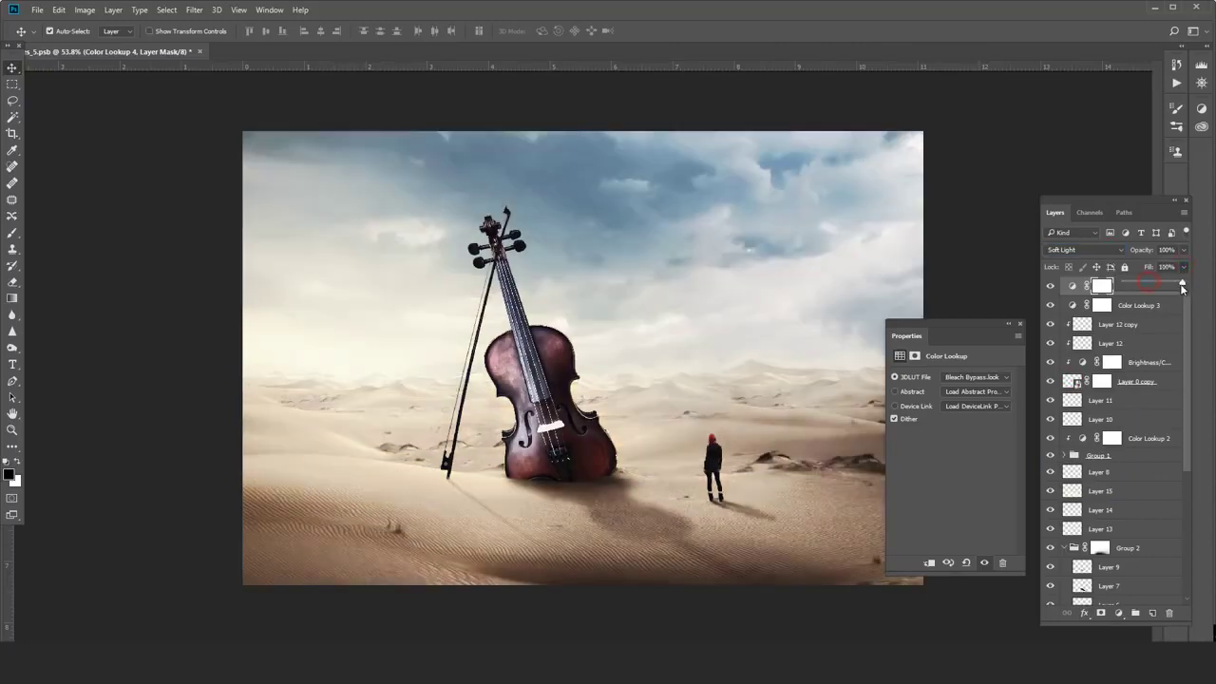
left_click_drag(1151, 283, 1100, 287)
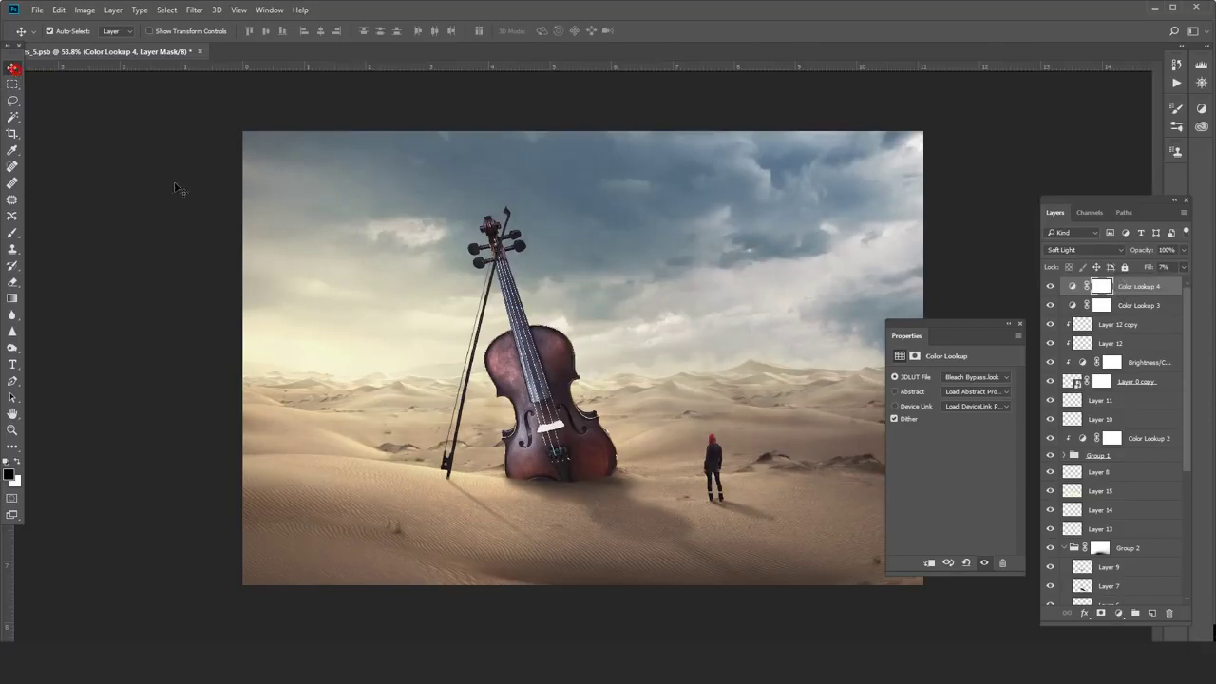
Add a Curves adjustment layer and pull its midpoint down to darken the midtones.
scroll(412, 298, "down", 3)
scroll(740, 427, "up", 2)
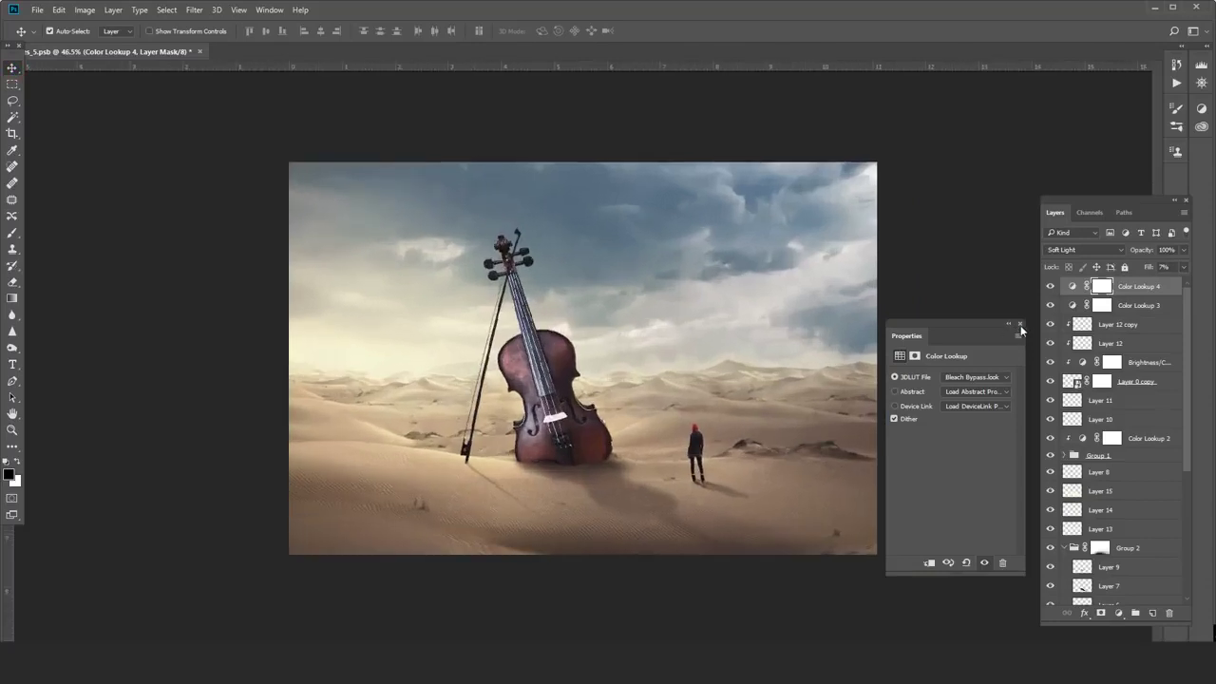
left_click(1020, 324)
key("g")
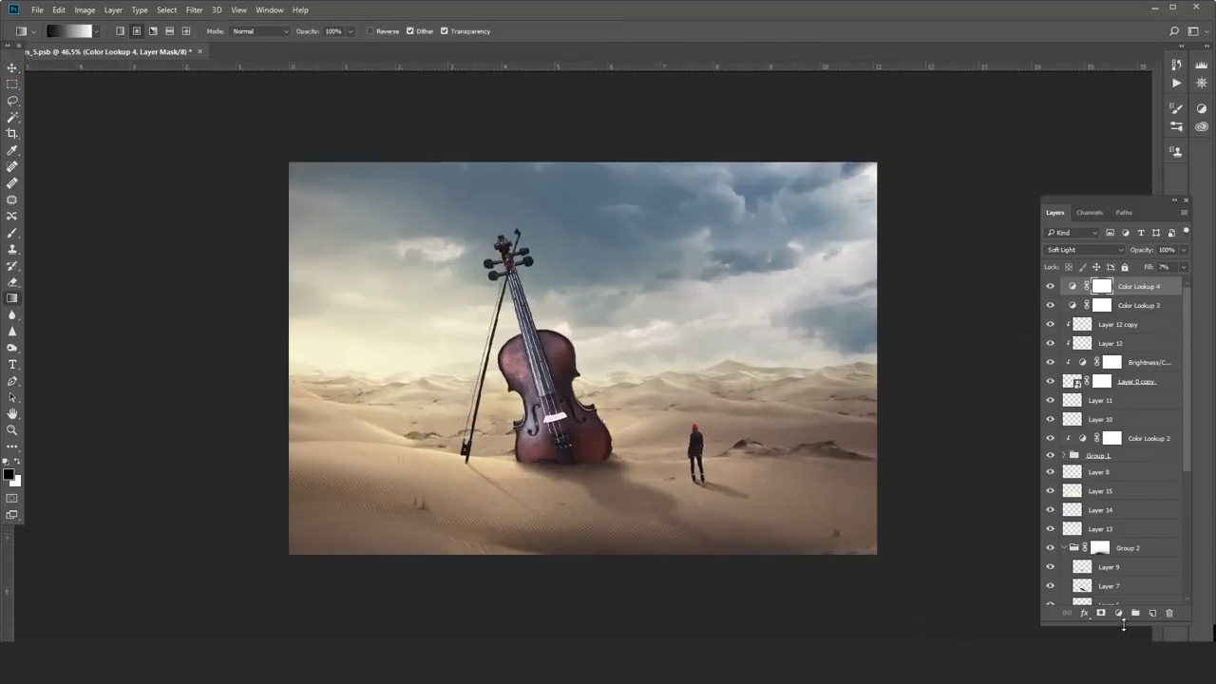
left_click(1121, 614)
left_click(1100, 407)
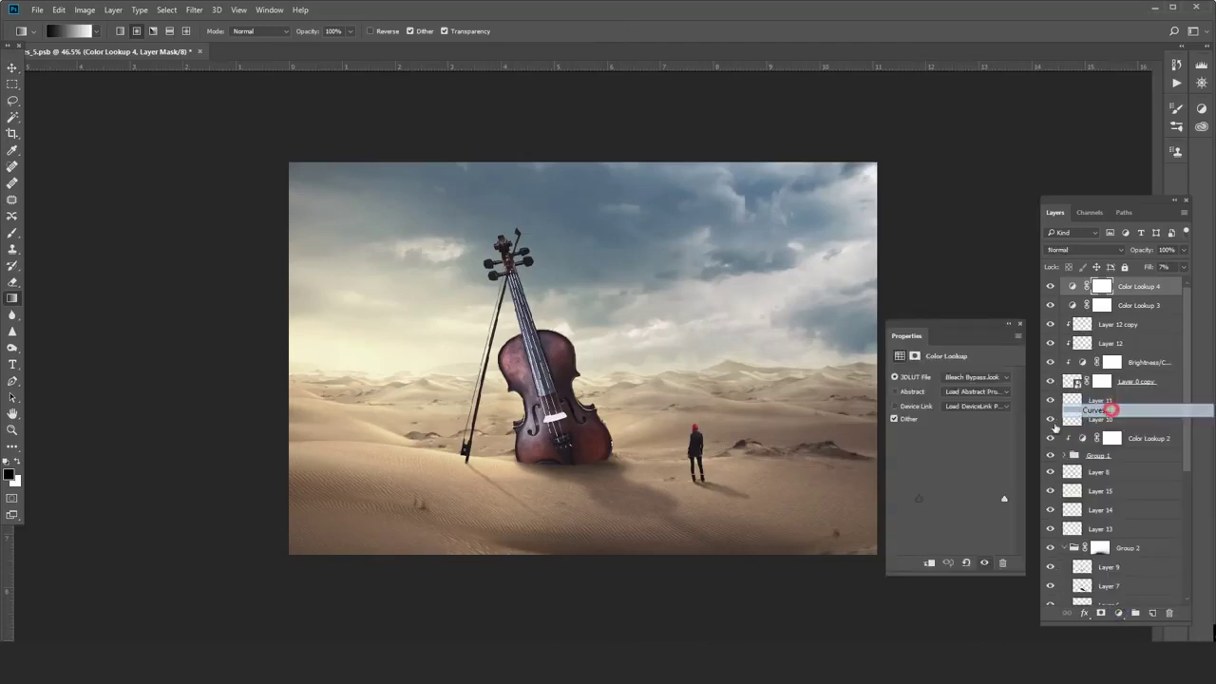
left_click_drag(971, 443, 971, 455)
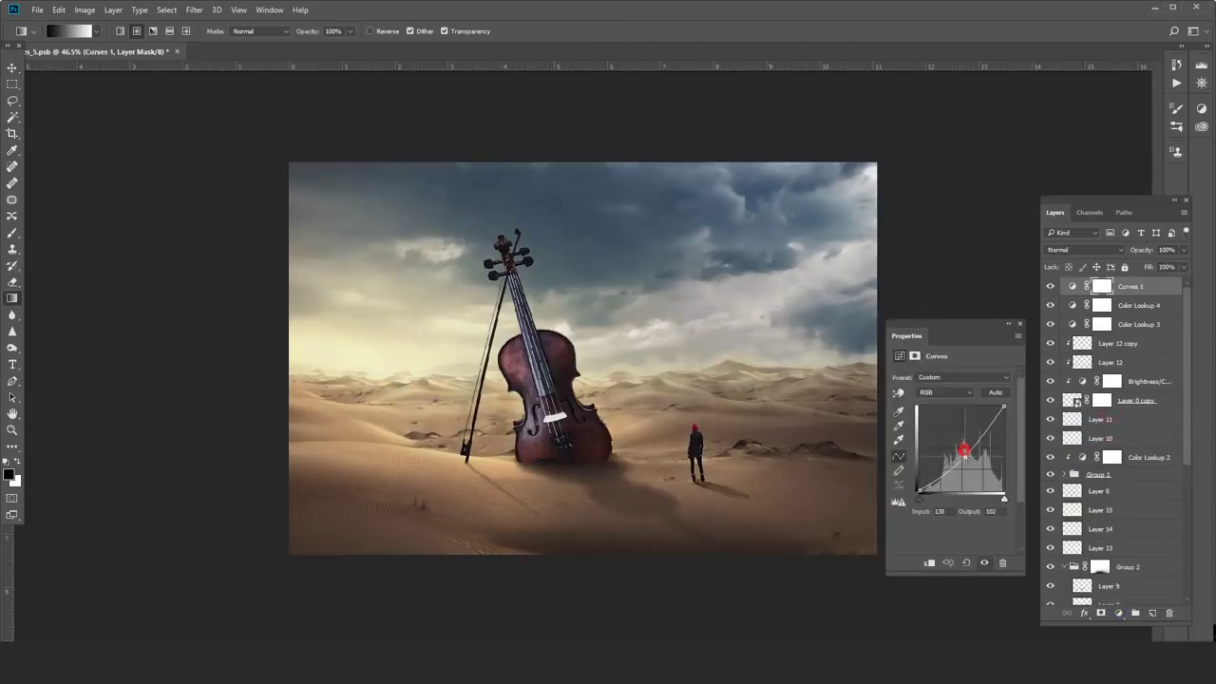
left_click(1021, 326)
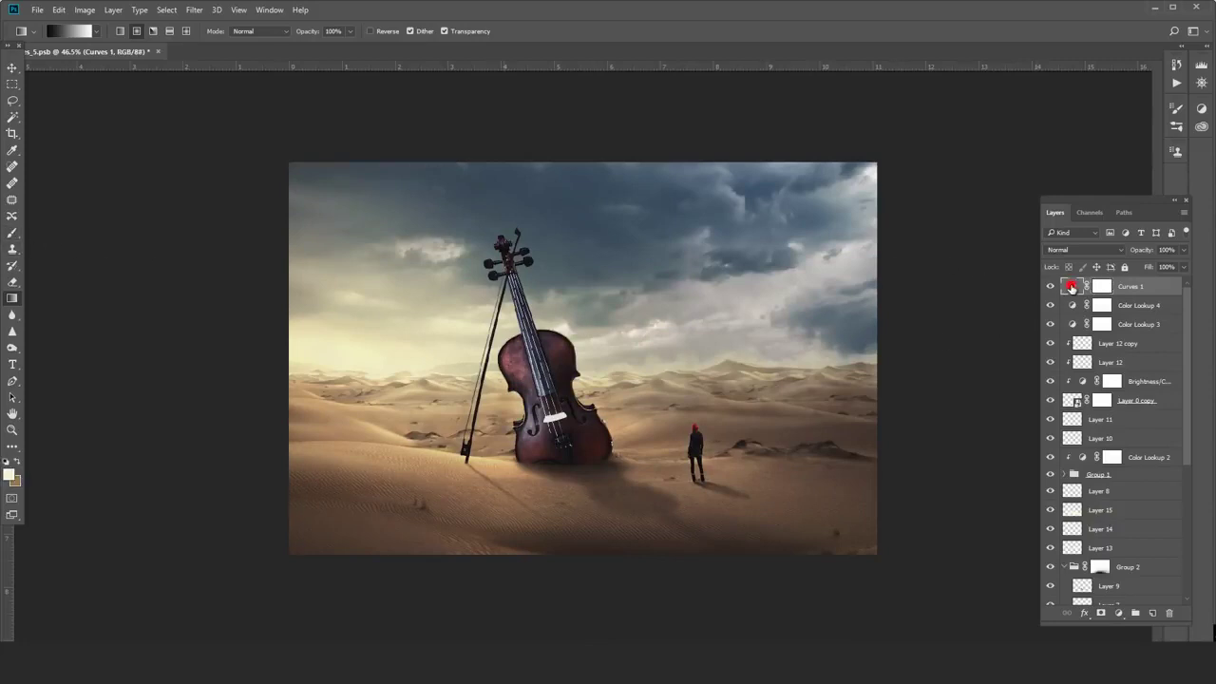
Raise the Curves 1 point slightly to soften the darkening.
double_click(1072, 287)
left_click_drag(966, 463, 966, 446)
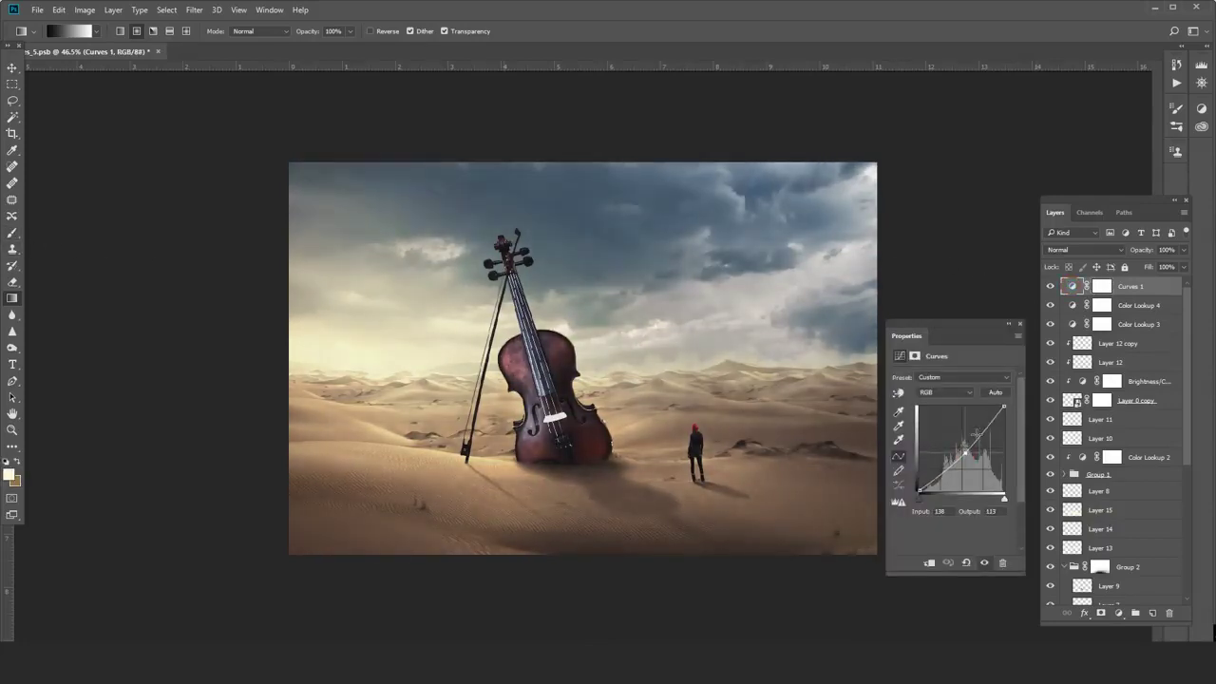
left_click(1021, 324)
left_click(1120, 614)
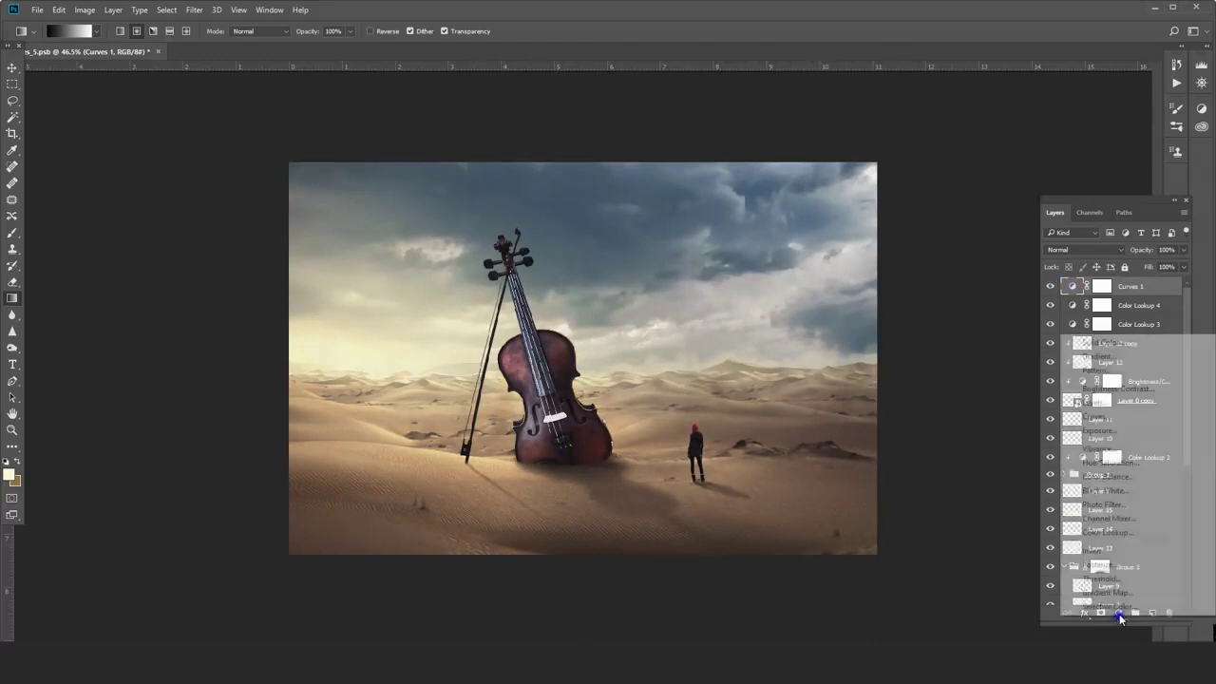
Add a Brightness/Contrast layer at -55 brightness, gradient-masked to keep the sky bright.
left_click(1136, 390)
mouse_move(949, 406)
left_mouse_down()
mouse_move(930, 405)
mouse_move(962, 432)
left_mouse_up()
left_click(1022, 326)
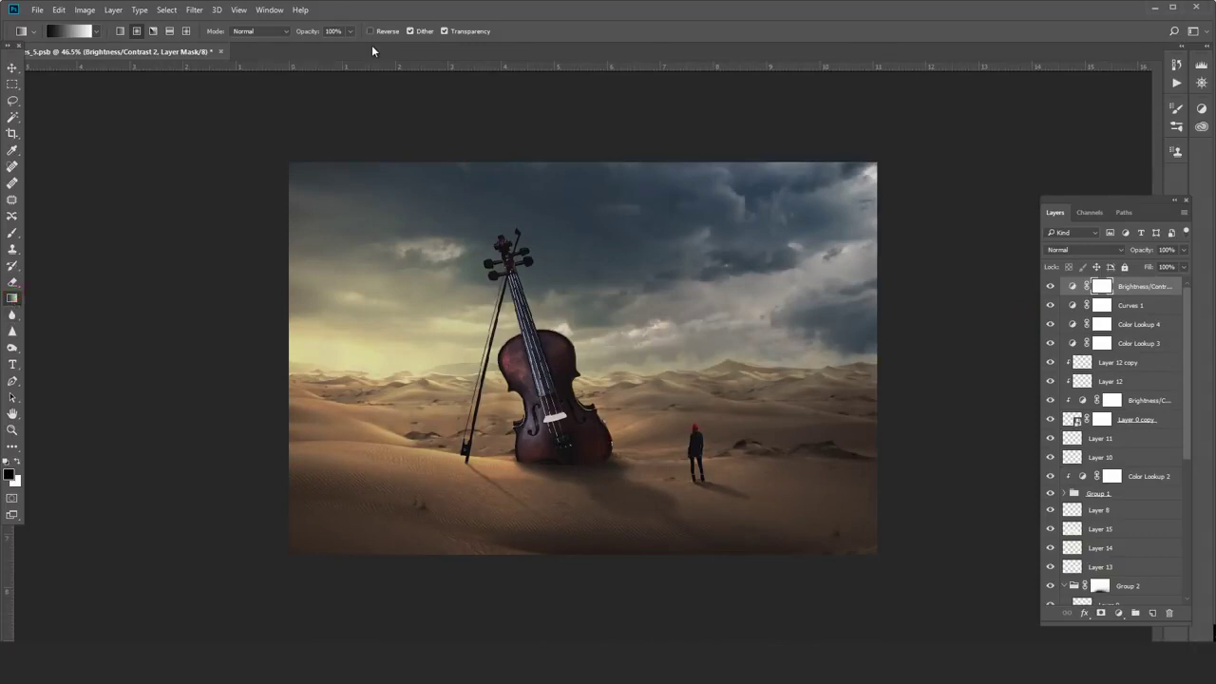
left_click_drag(453, 381, 732, 556)
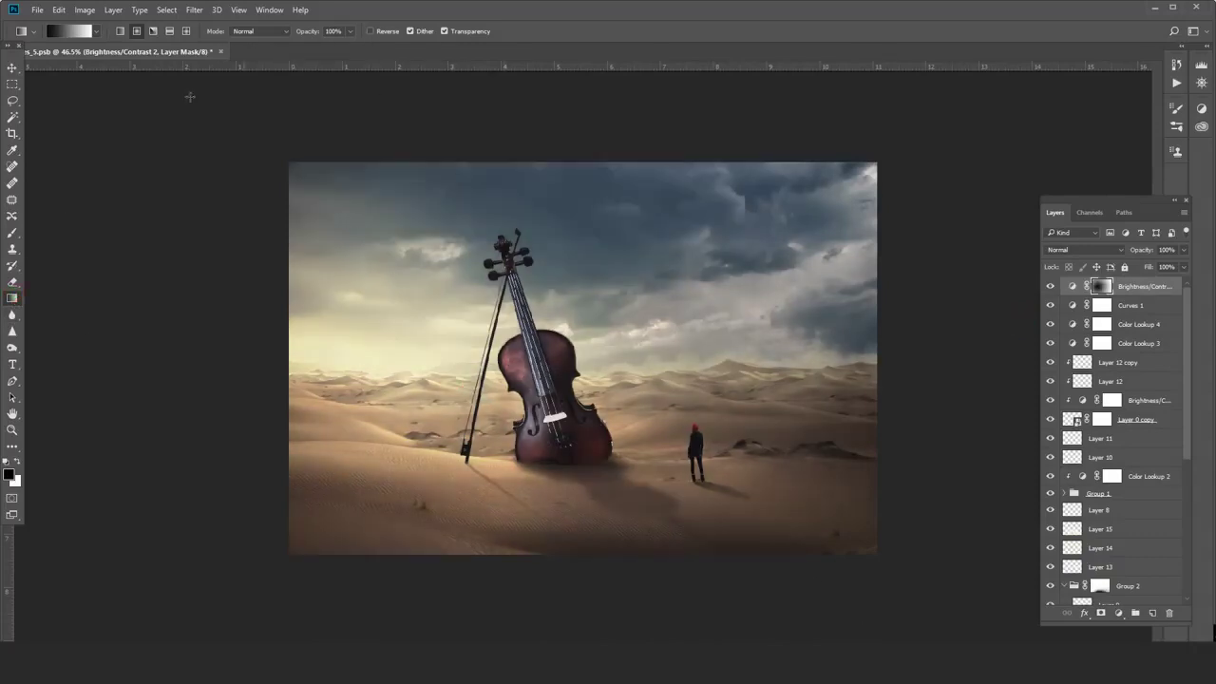
left_click_drag(493, 378, 726, 528)
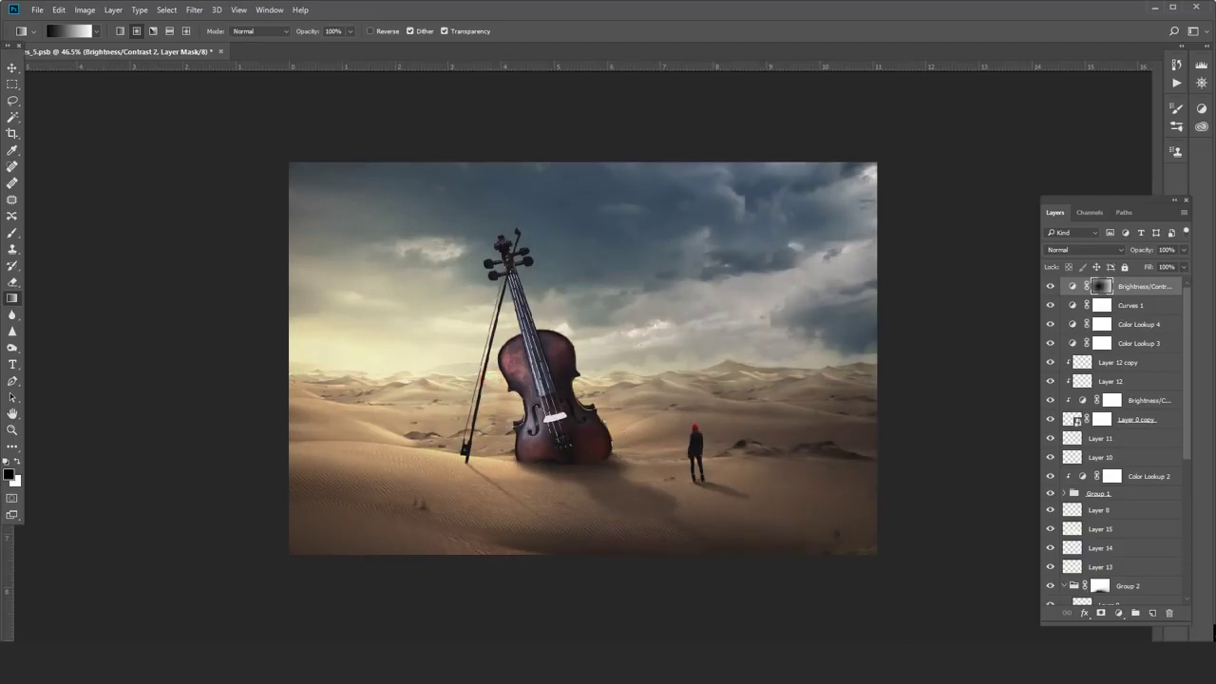
left_click_drag(471, 385, 703, 532)
Lower the Curves 1 midpoint to input 113, output 103 to deepen midtones.
left_click(1150, 305)
left_click(1184, 250)
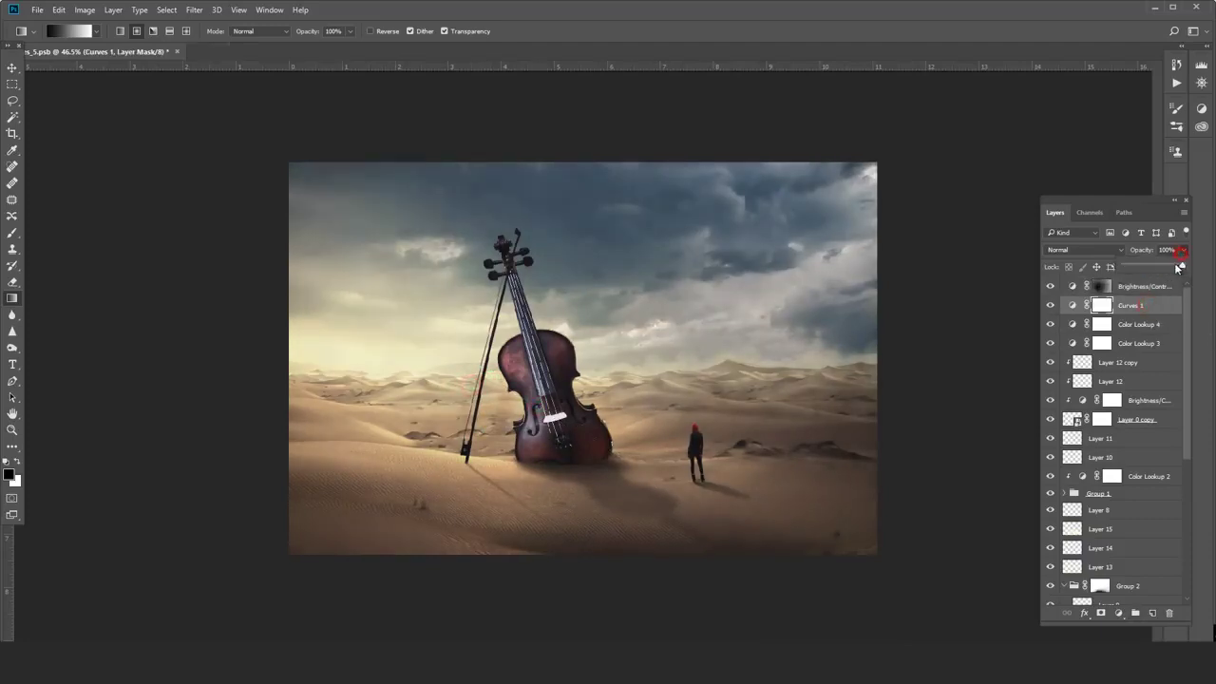
double_click(1084, 305)
left_click(962, 447)
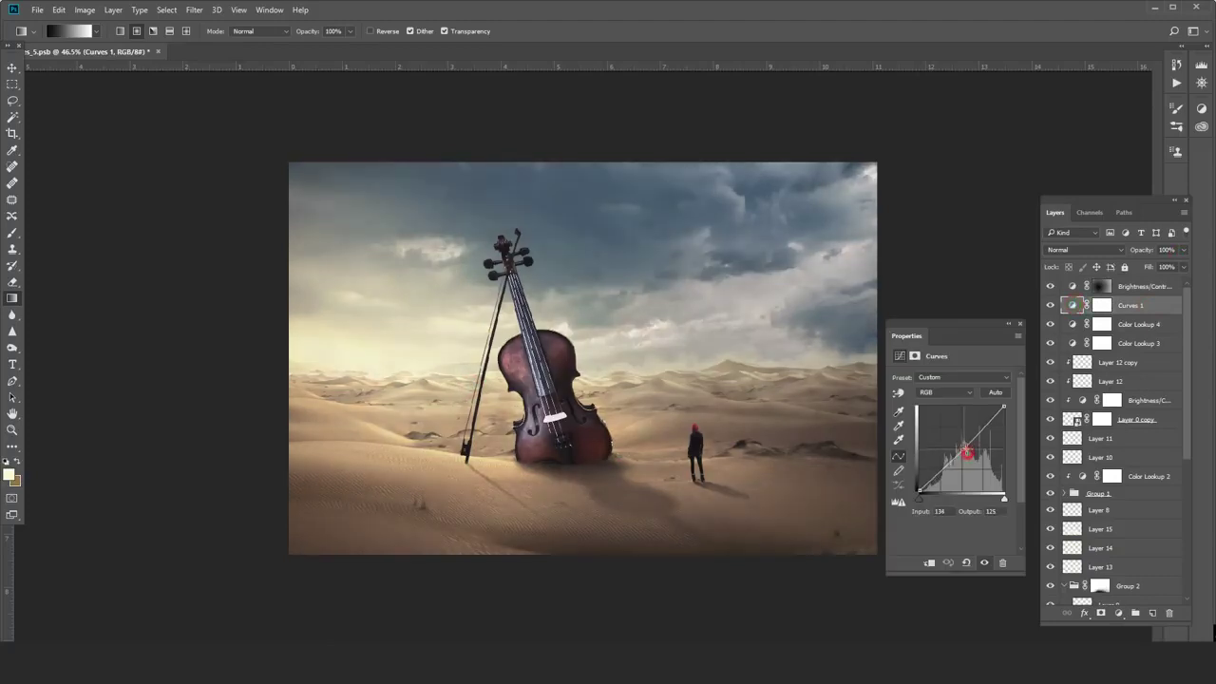
left_click_drag(963, 445, 958, 456)
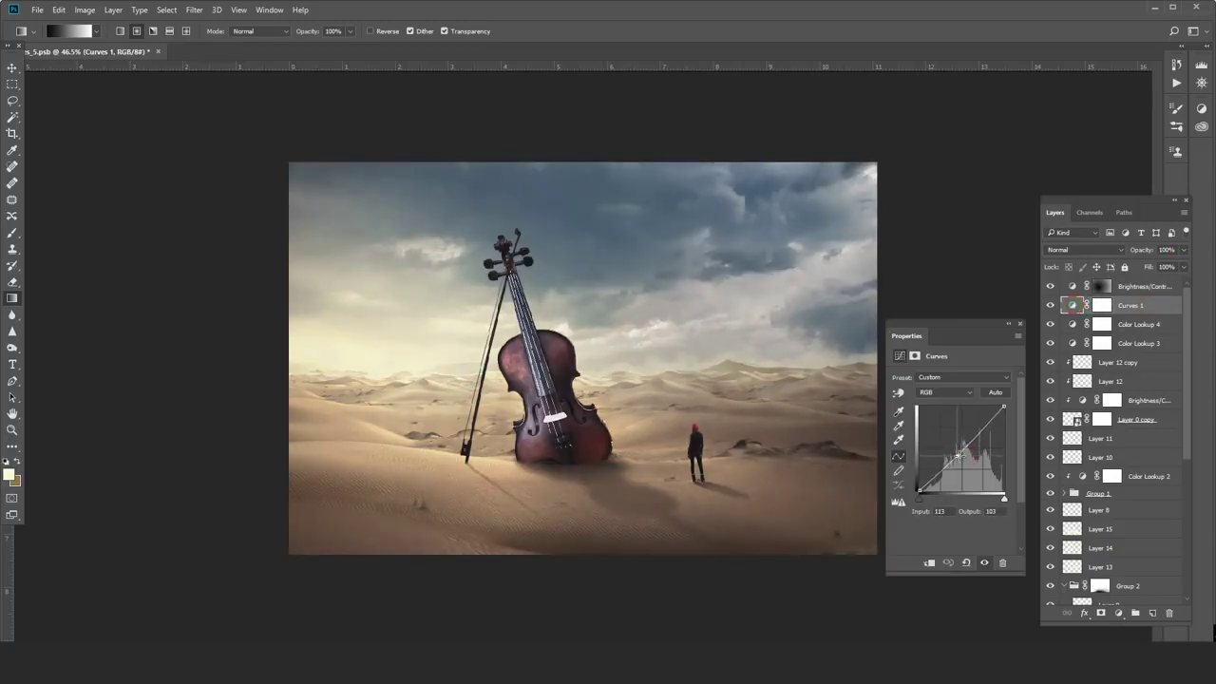
left_click(1021, 324)
Toggle the Brightness/Contrast layer's visibility to compare, leaving it selected.
left_click(1050, 286)
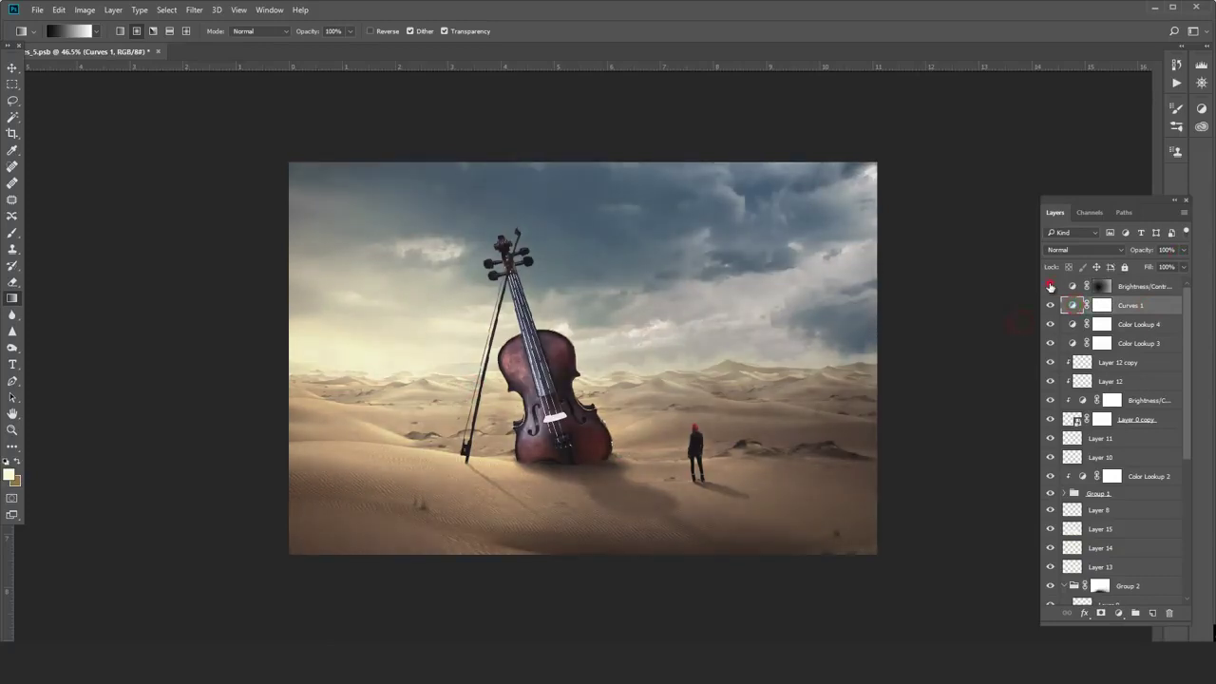
left_click(1050, 286)
left_click(1050, 286)
left_click(1050, 286)
left_click(1050, 286)
left_click(1050, 286)
scroll(644, 374, "down", 3)
scroll(746, 411, "up", 2)
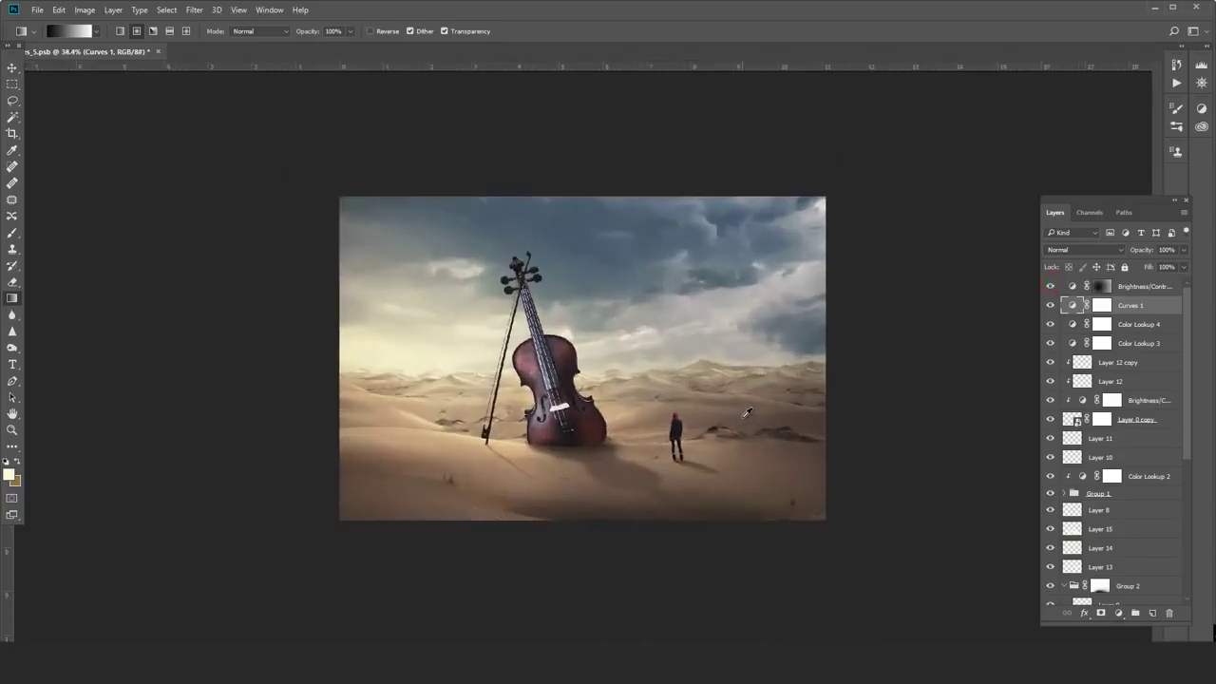
left_click(1141, 287)
Add a Color Balance layer with its highlights shifted toward yellow.
left_click(1118, 613)
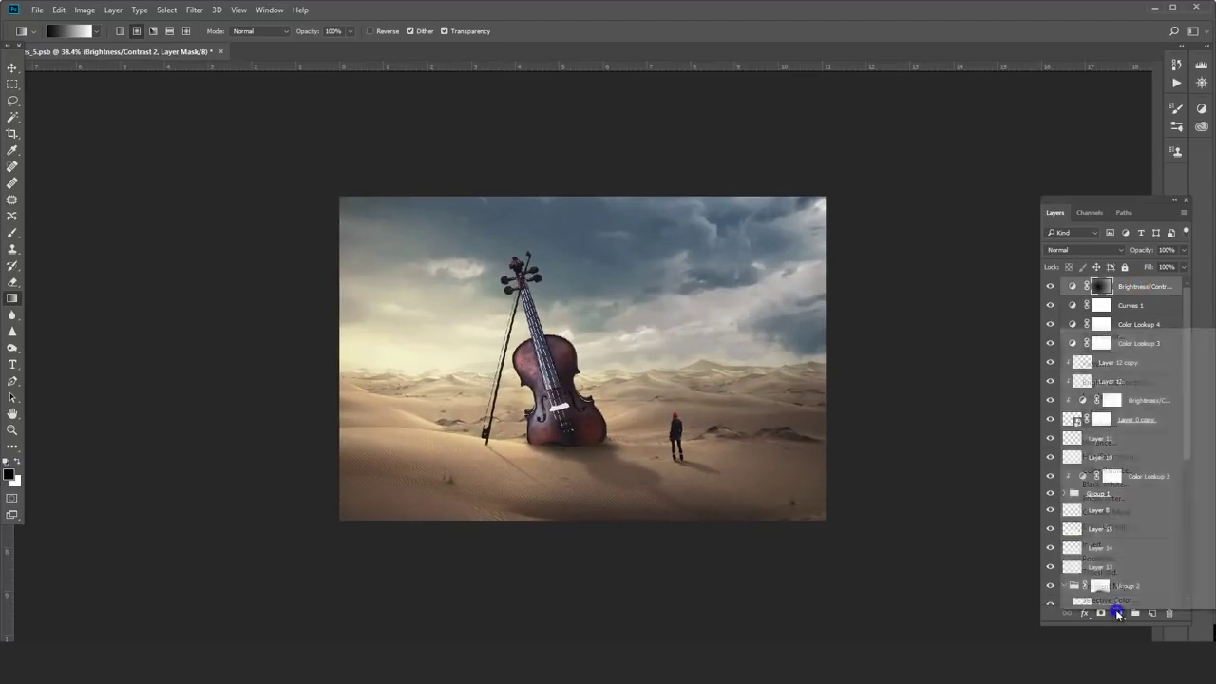
left_click(1106, 470)
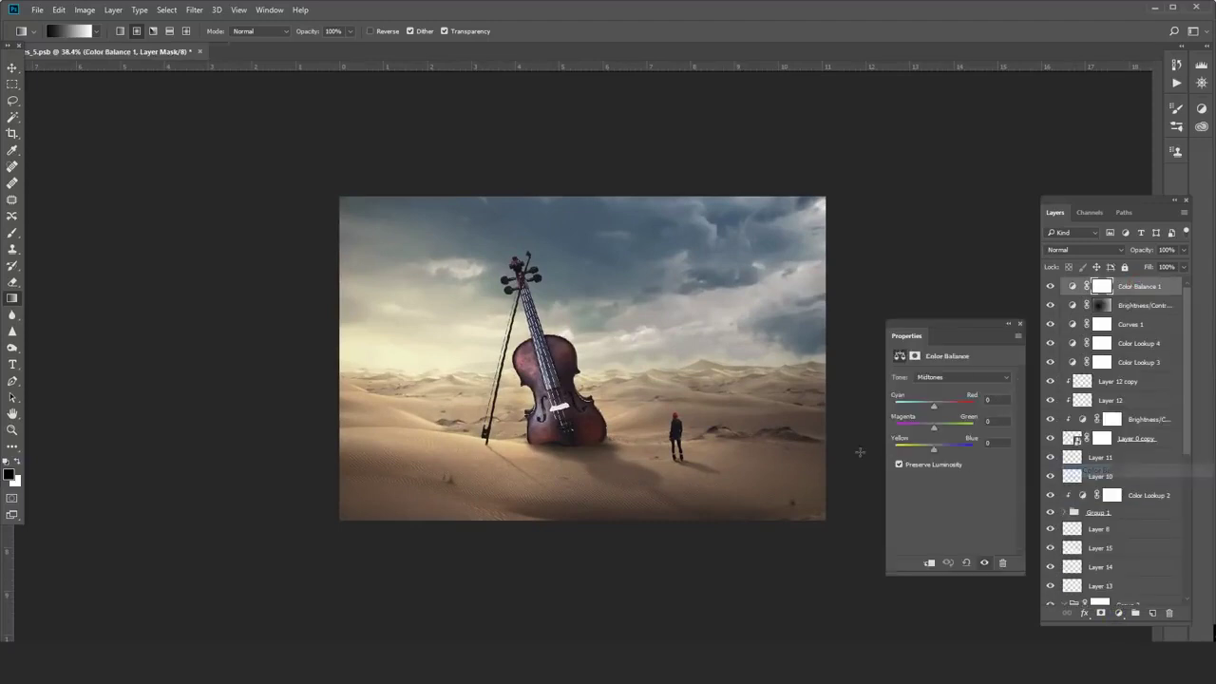
left_click(966, 378)
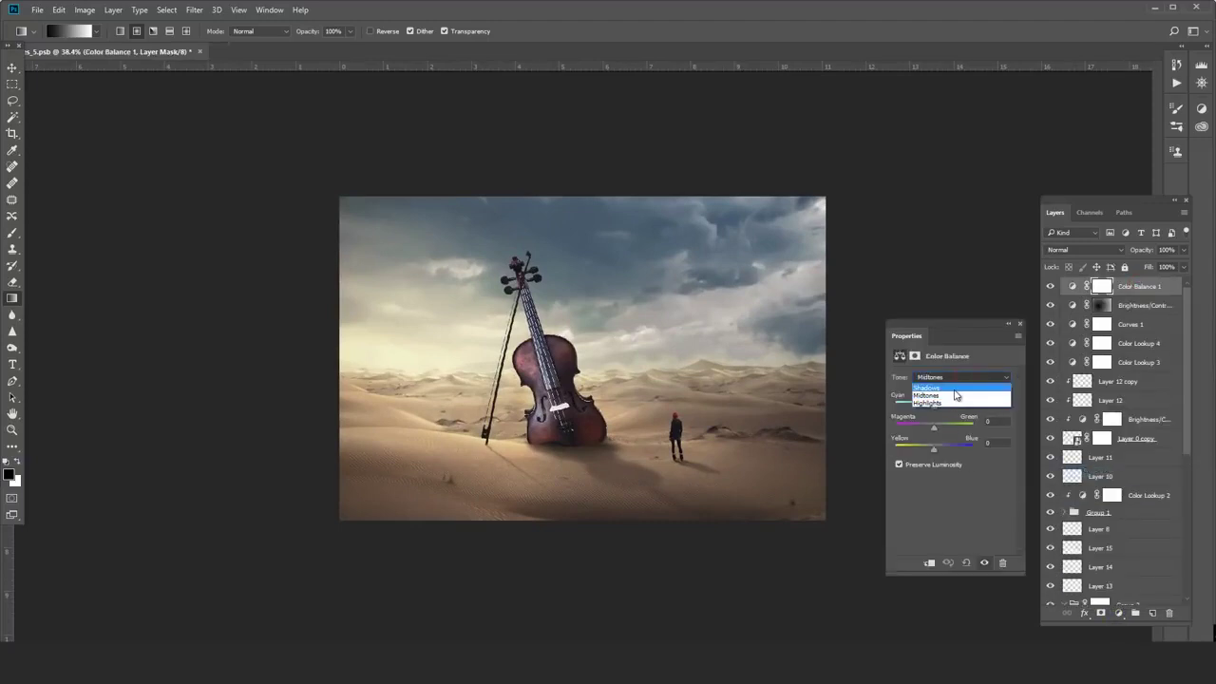
left_click(952, 403)
left_click_drag(934, 448, 934, 408)
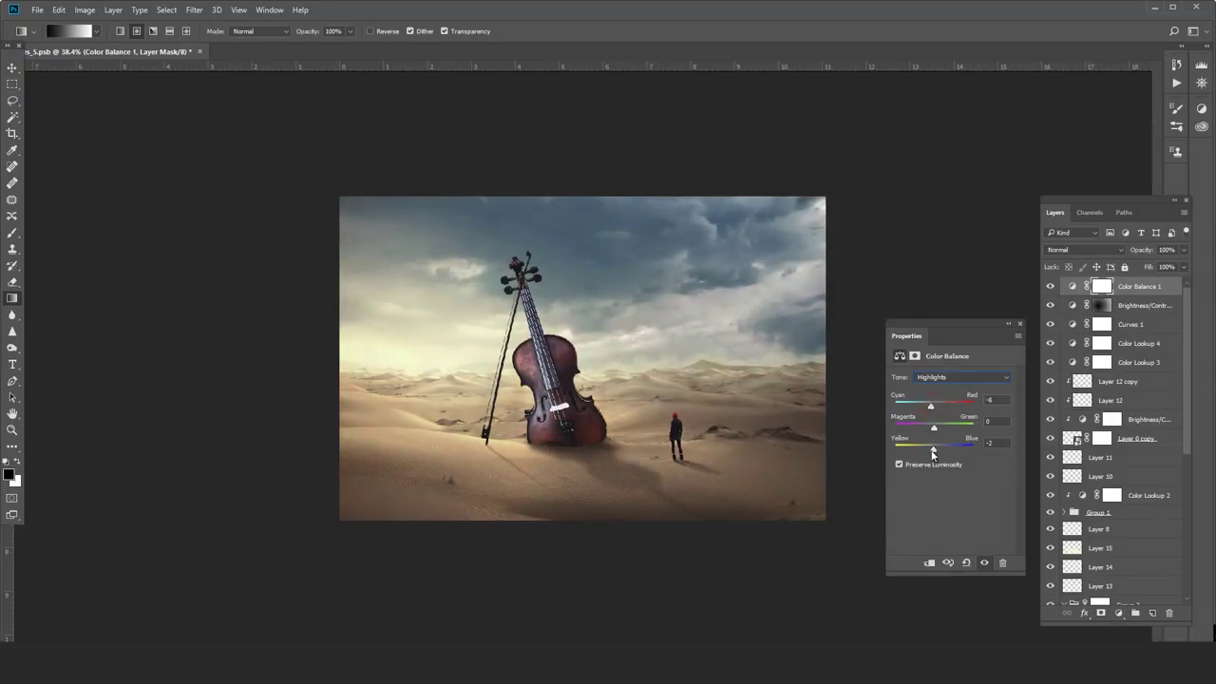
left_click_drag(929, 451, 926, 450)
Set the Color Balance shadows to +6 red, +6 green and +11 blue.
left_click(959, 378)
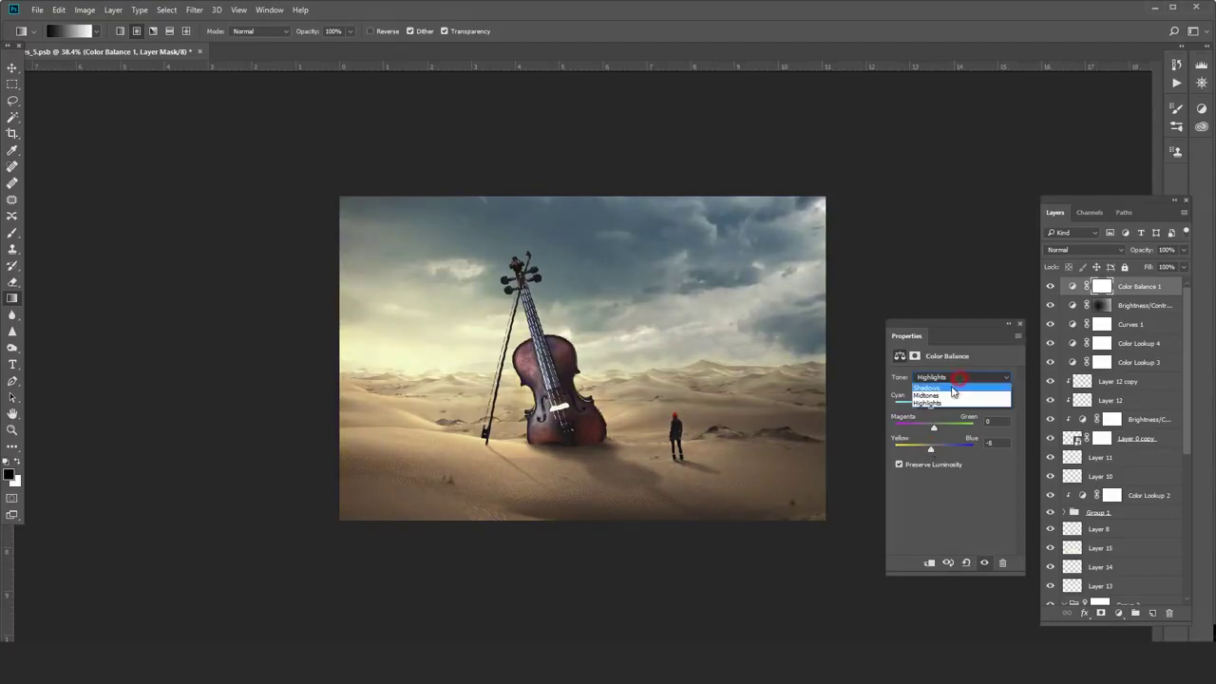
left_click(936, 384)
left_click_drag(939, 445, 940, 452)
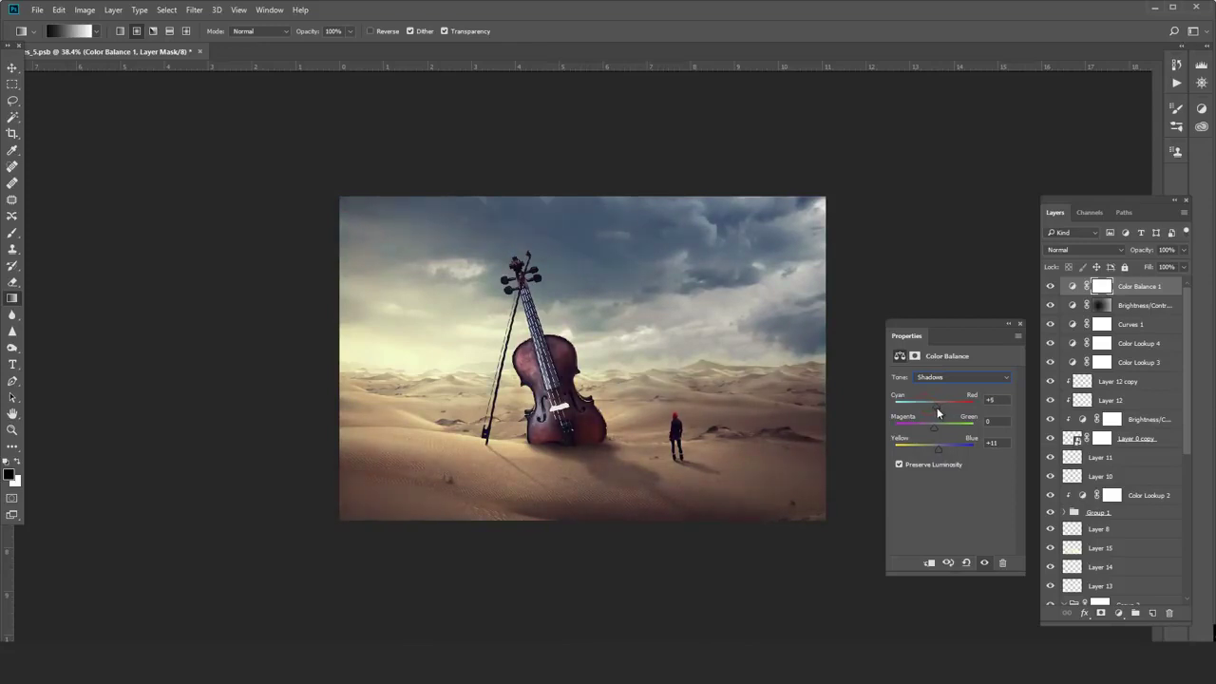
left_click_drag(930, 422, 936, 429)
left_click(1020, 324)
Paint a soft pale dab on a new layer near the horizon left of the cello.
left_click(1050, 286)
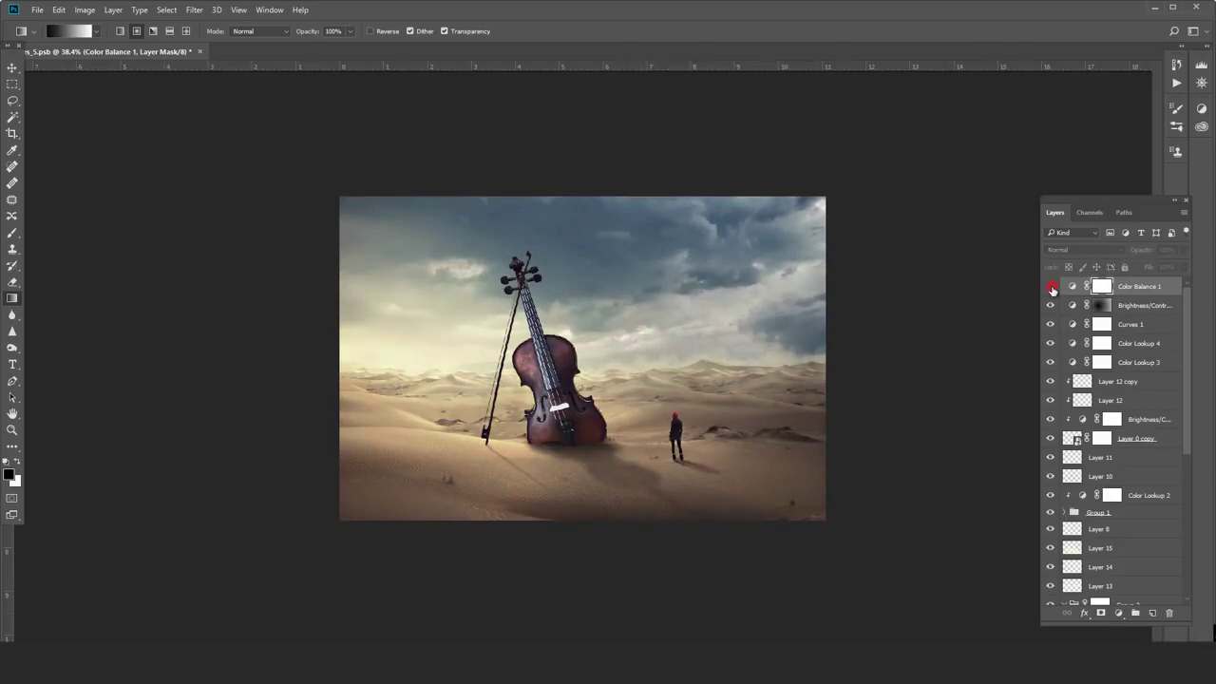
left_click(1050, 286)
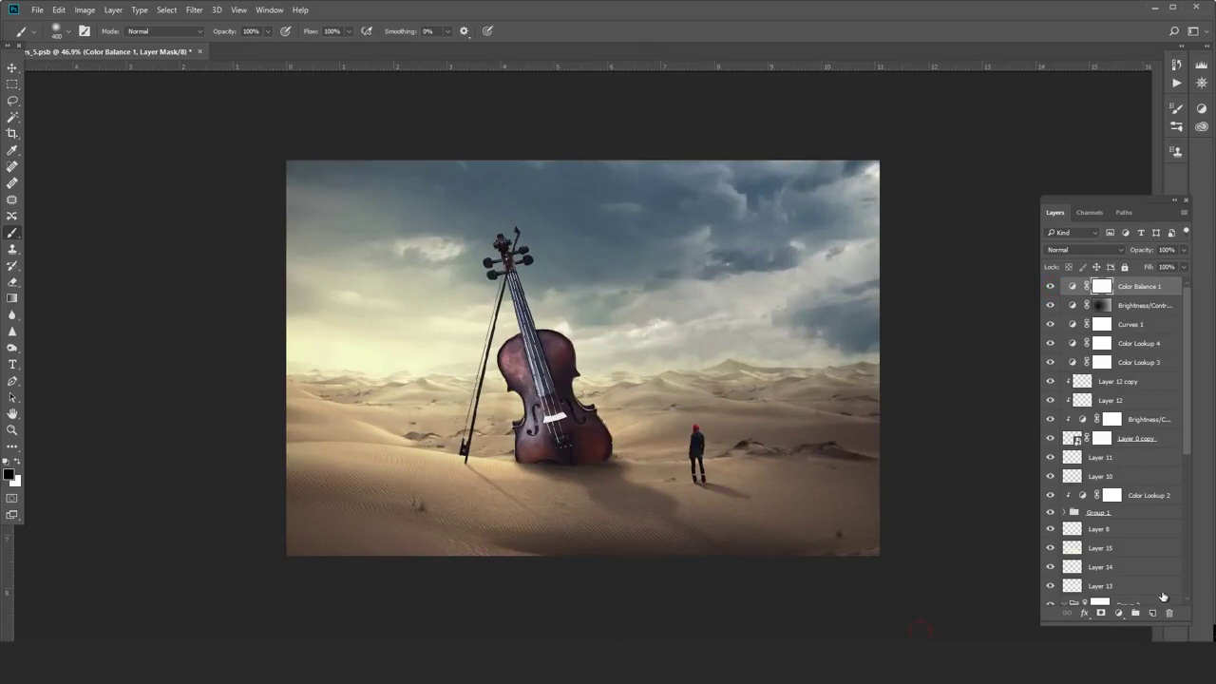
left_click(1152, 613)
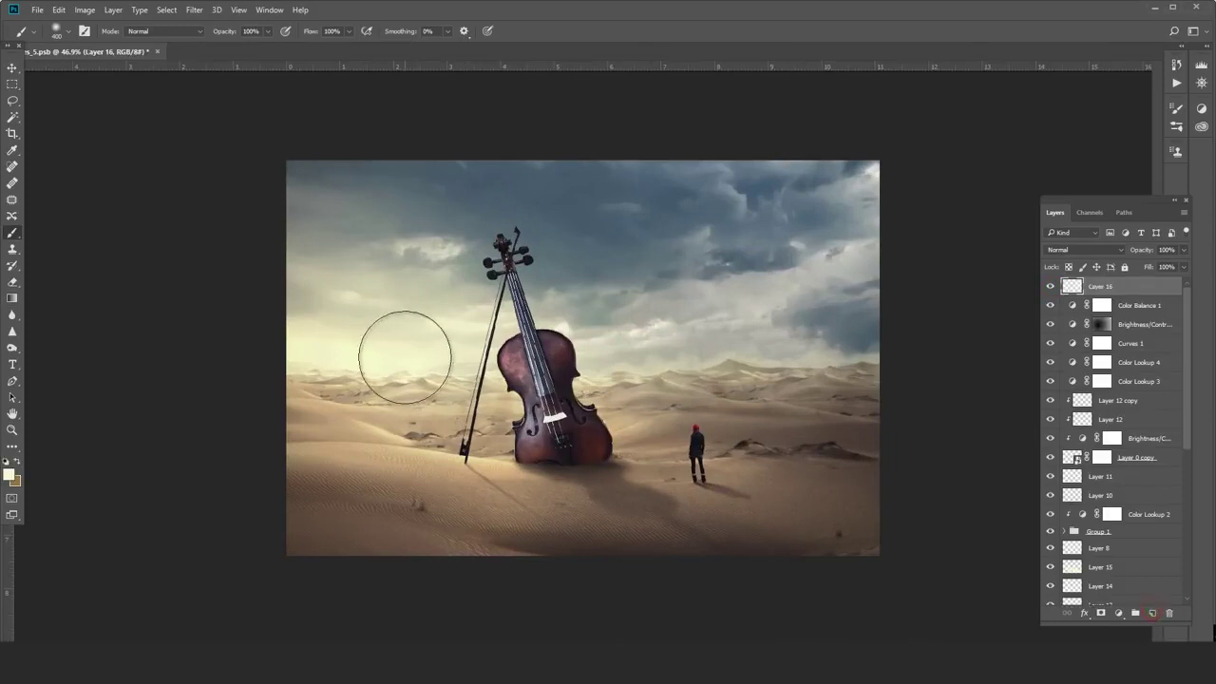
left_click(444, 354)
Enlarge and stretch the glow wide with Free Transform, then lower its fill to about 70%.
key("ctrl+t")
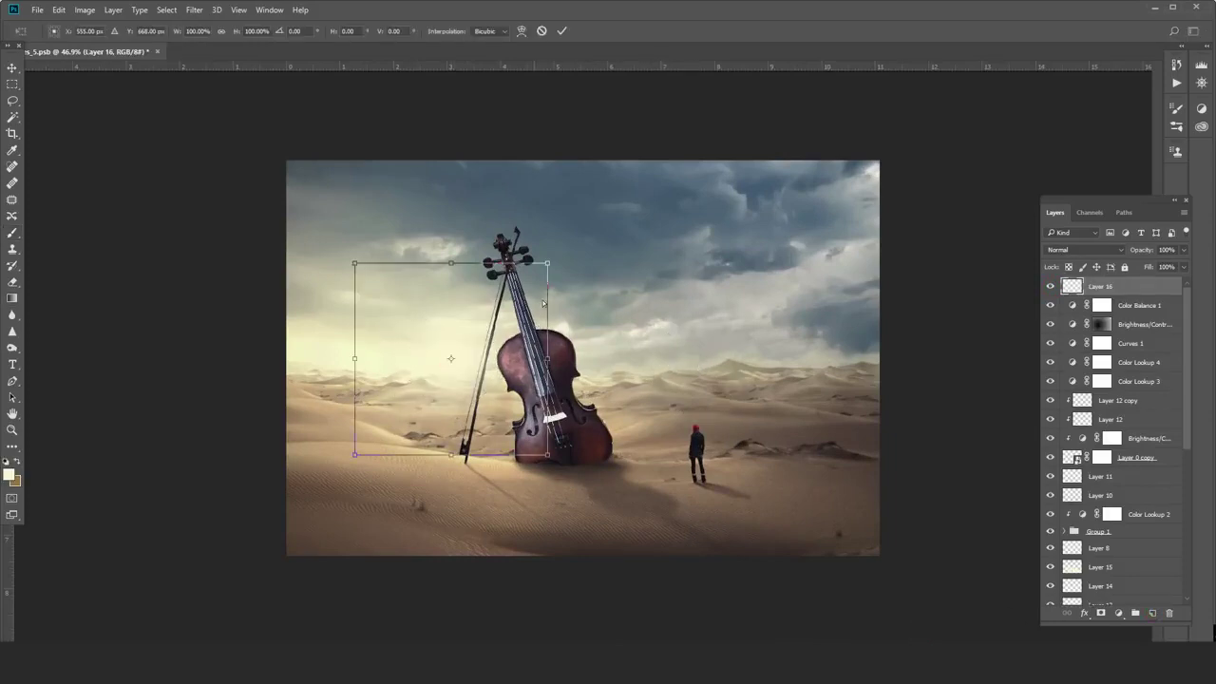
left_click_drag(549, 263, 587, 225)
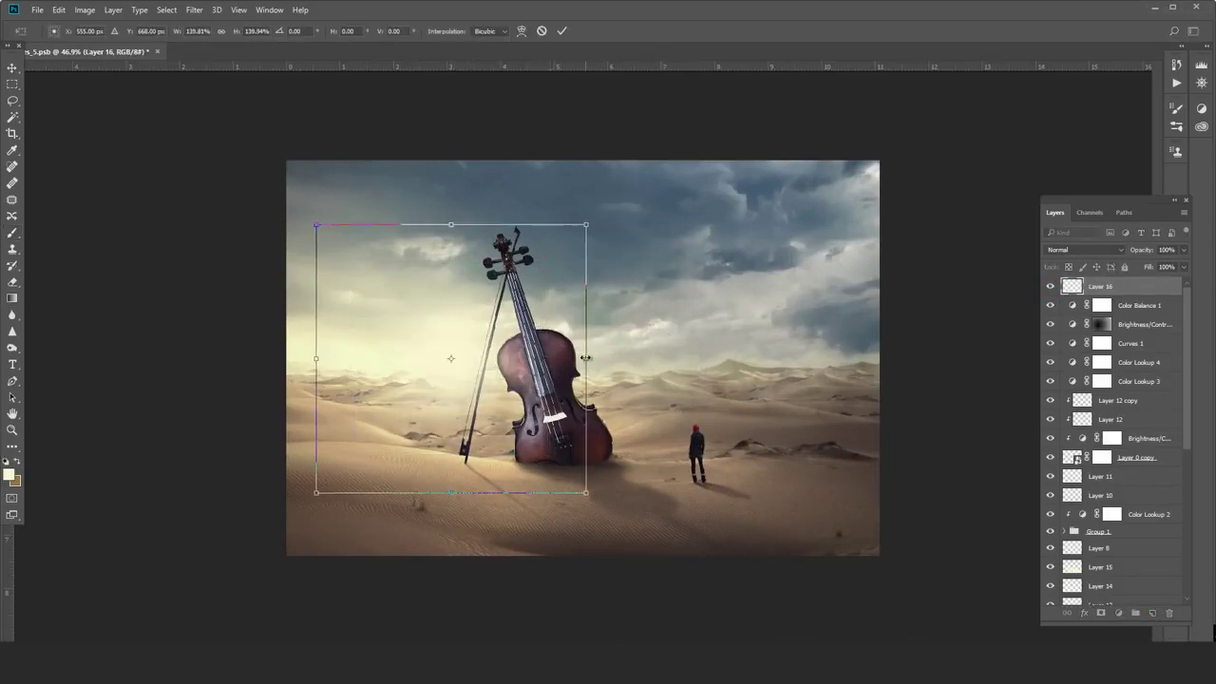
left_click_drag(586, 359, 602, 375)
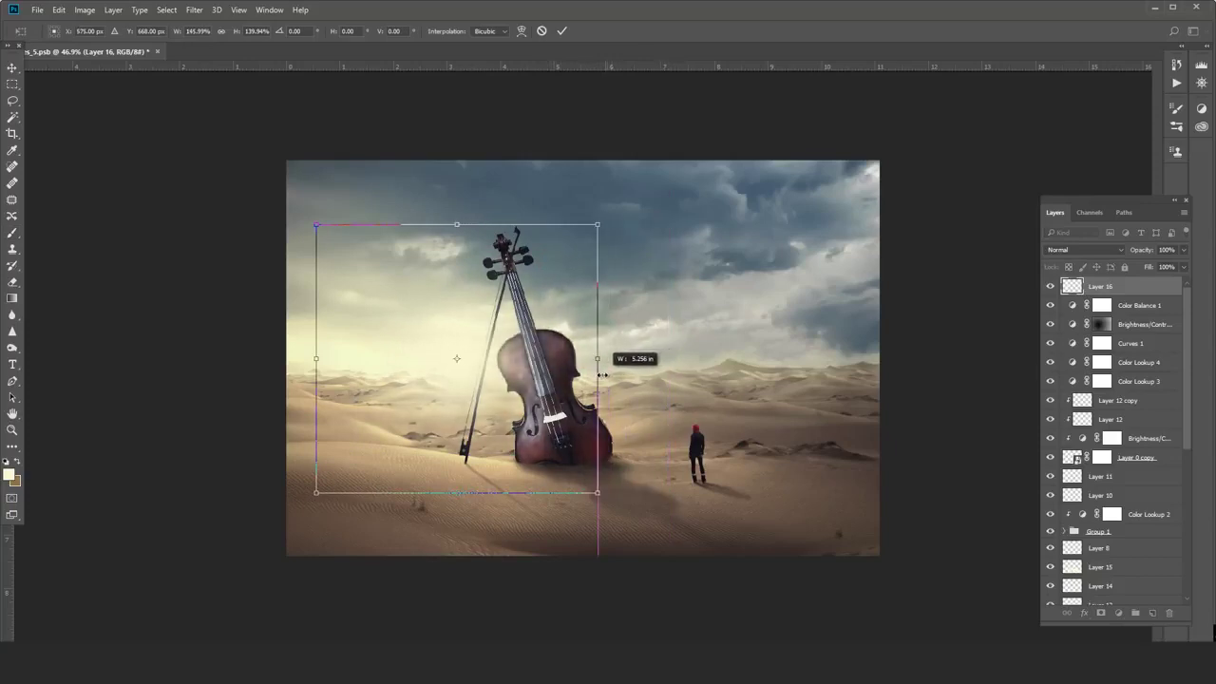
left_click_drag(510, 395, 503, 396)
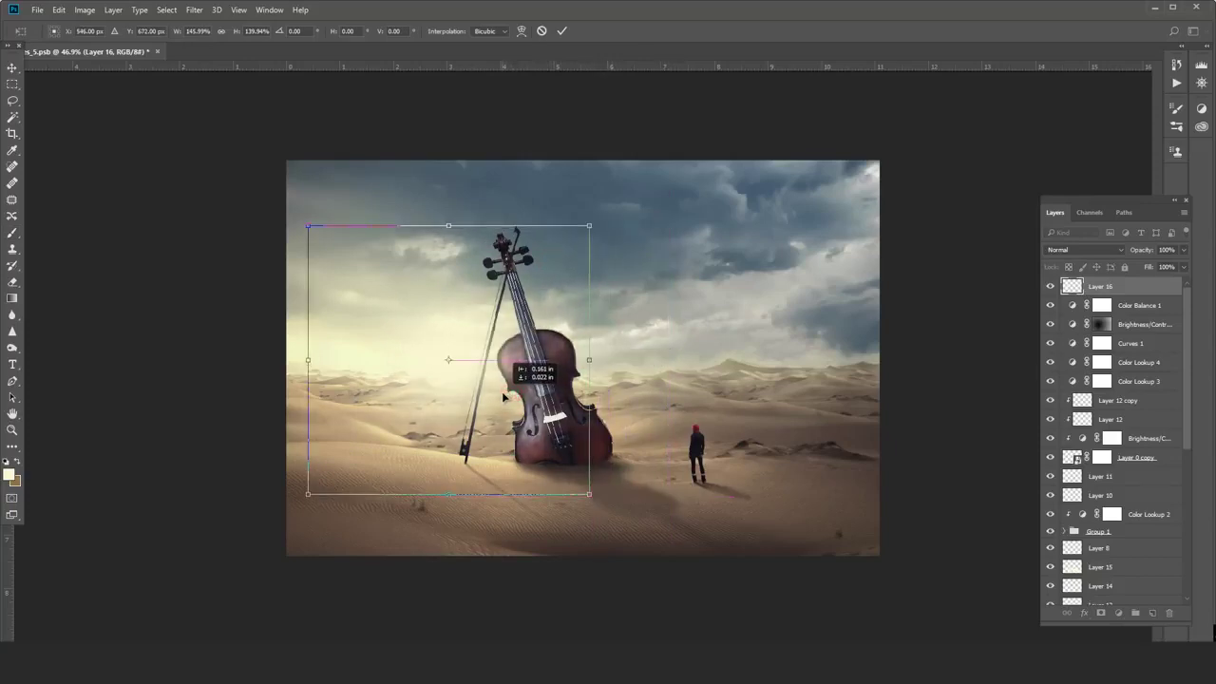
left_click_drag(534, 388, 542, 387)
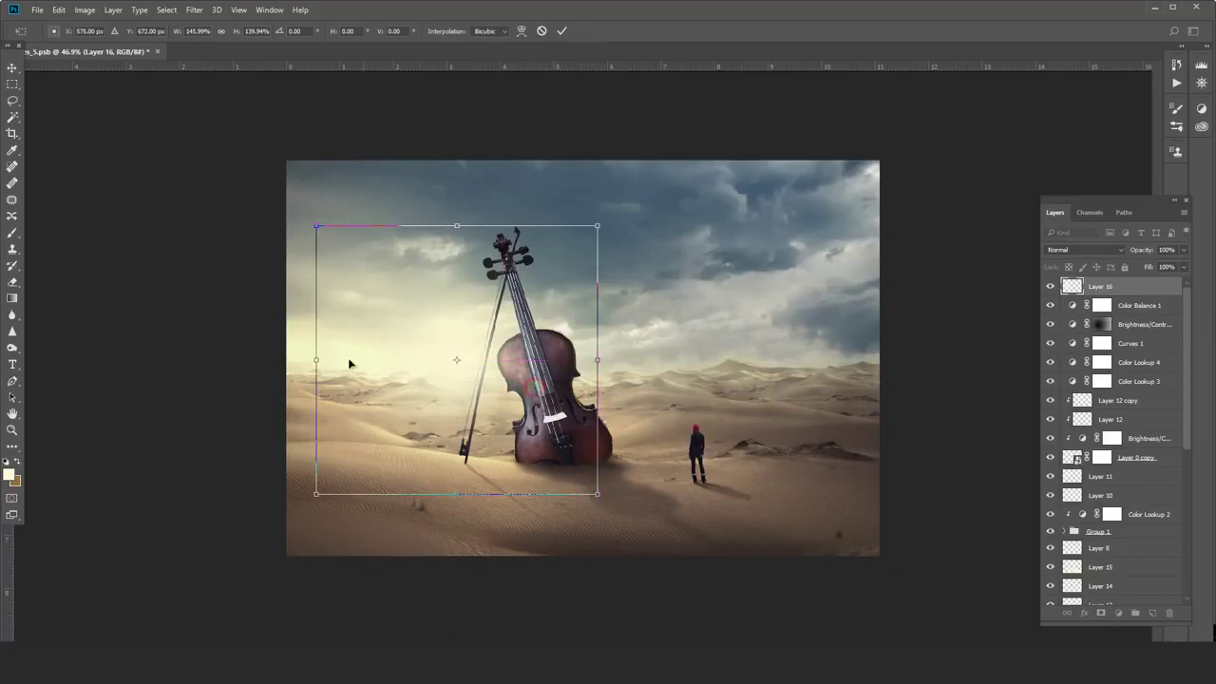
left_click_drag(318, 366, 228, 352)
mouse_move(600, 362)
left_mouse_down()
mouse_move(608, 369)
mouse_move(559, 377)
left_mouse_up()
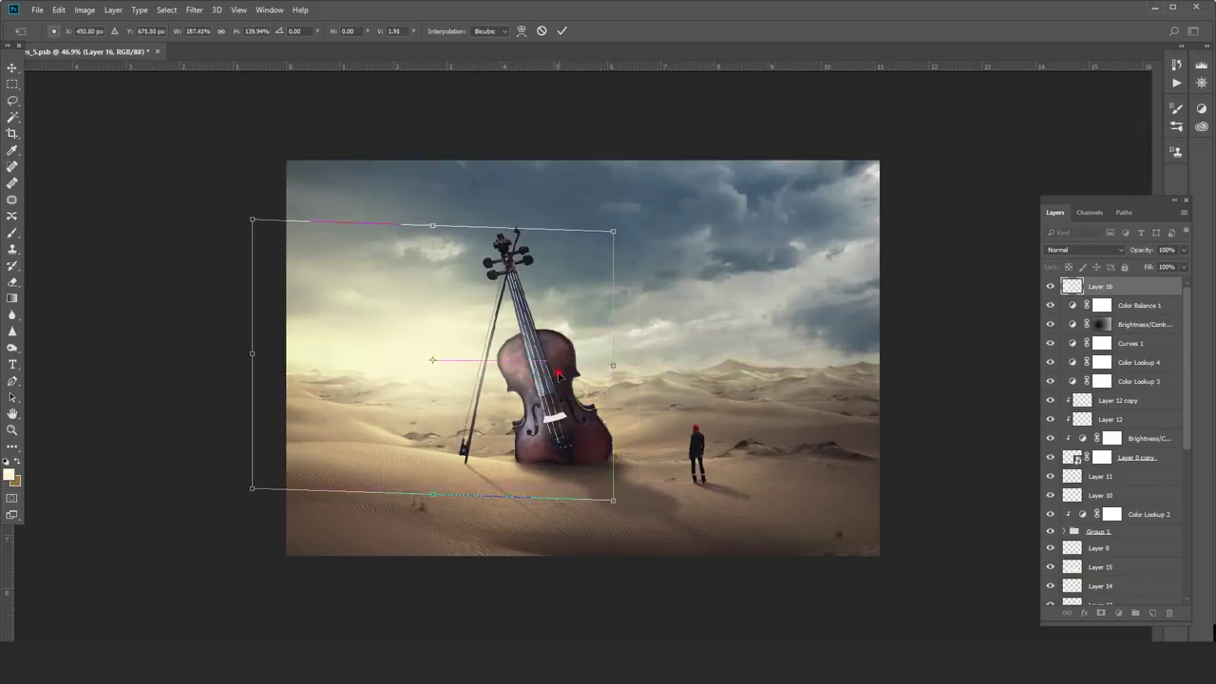
key("Return")
key("b")
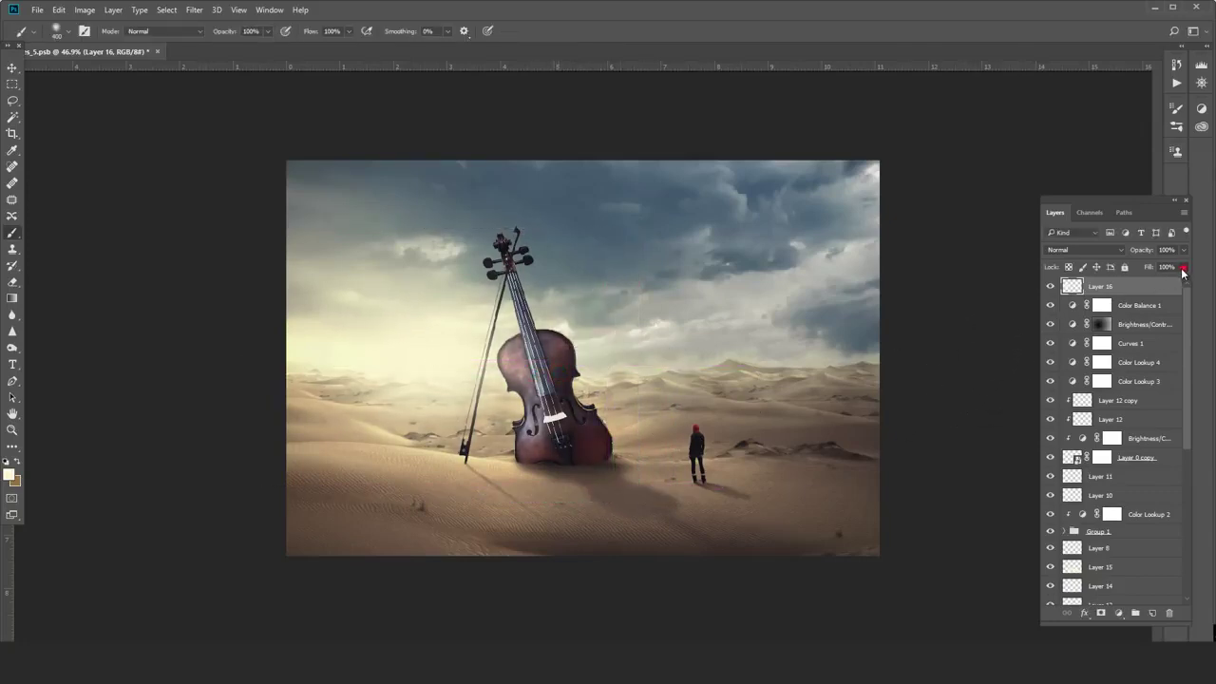
left_click_drag(1184, 270, 1159, 283)
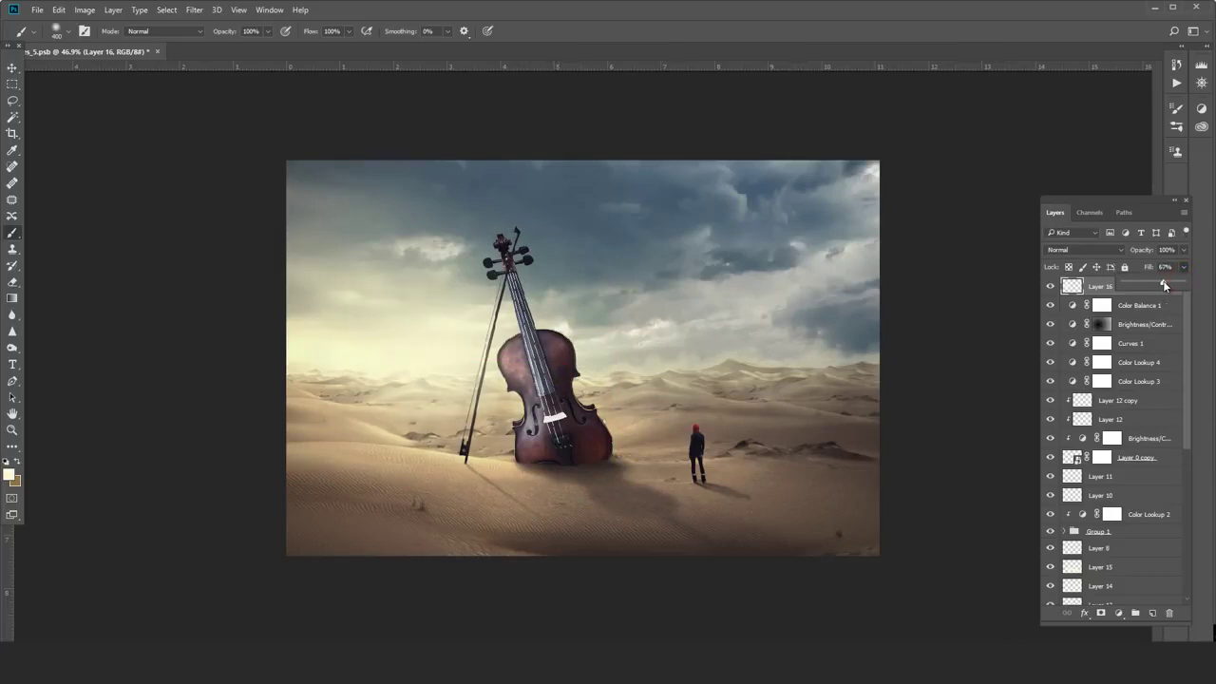